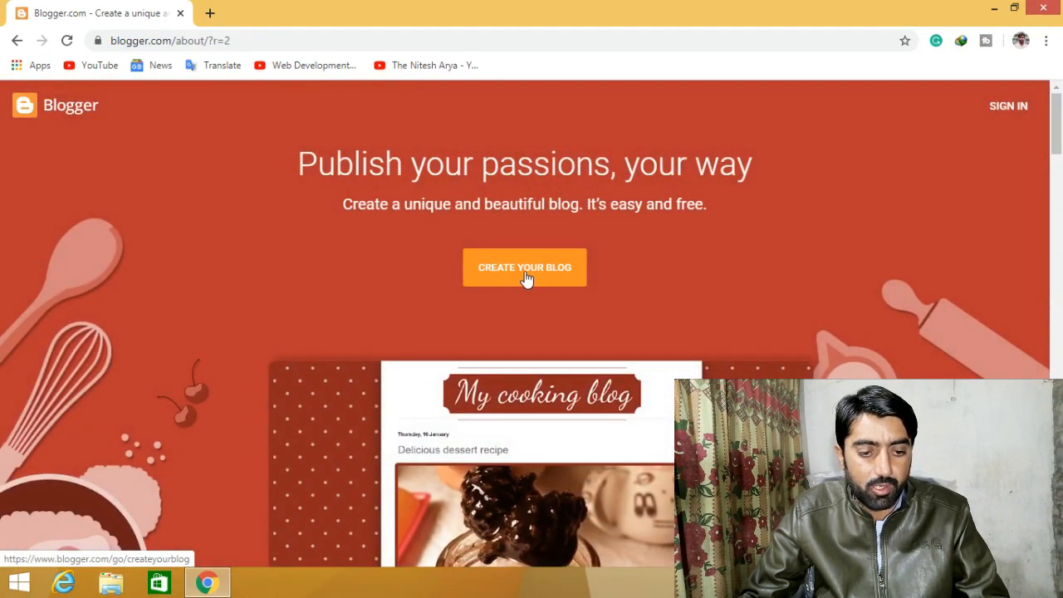
- Start a new blog from blogger.com and sign in with the chosen Google account
click(525, 267)
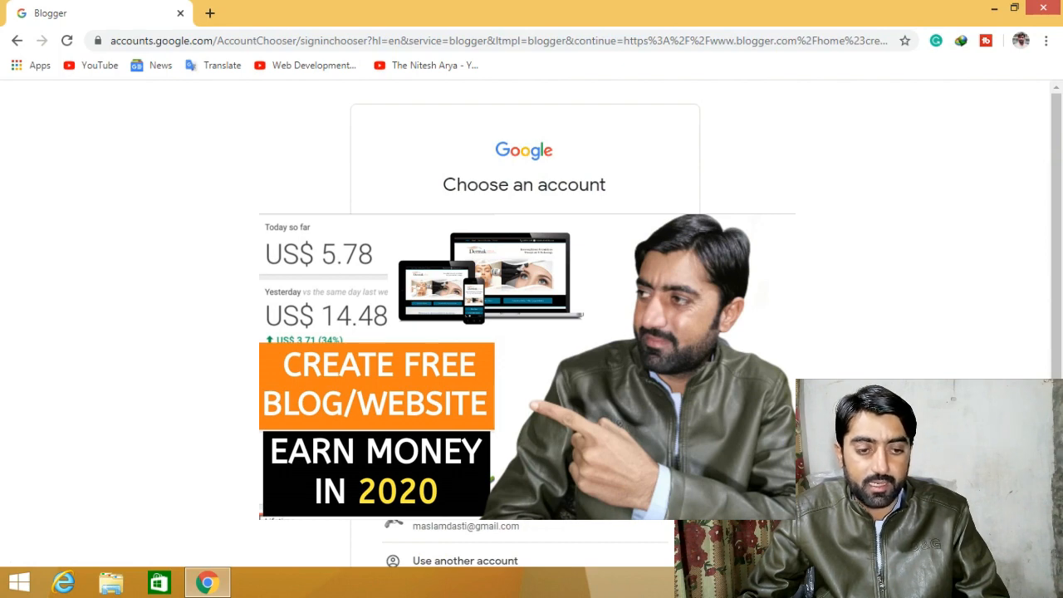
click(465, 239)
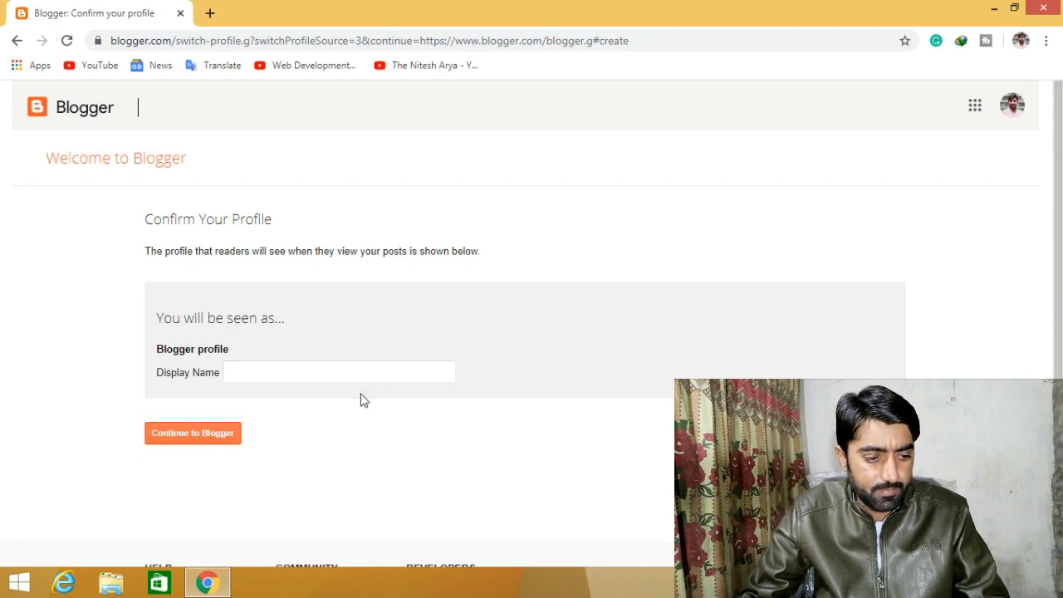
- Enter a profile display name and continue to the Blogger welcome dashboard
click(300, 371)
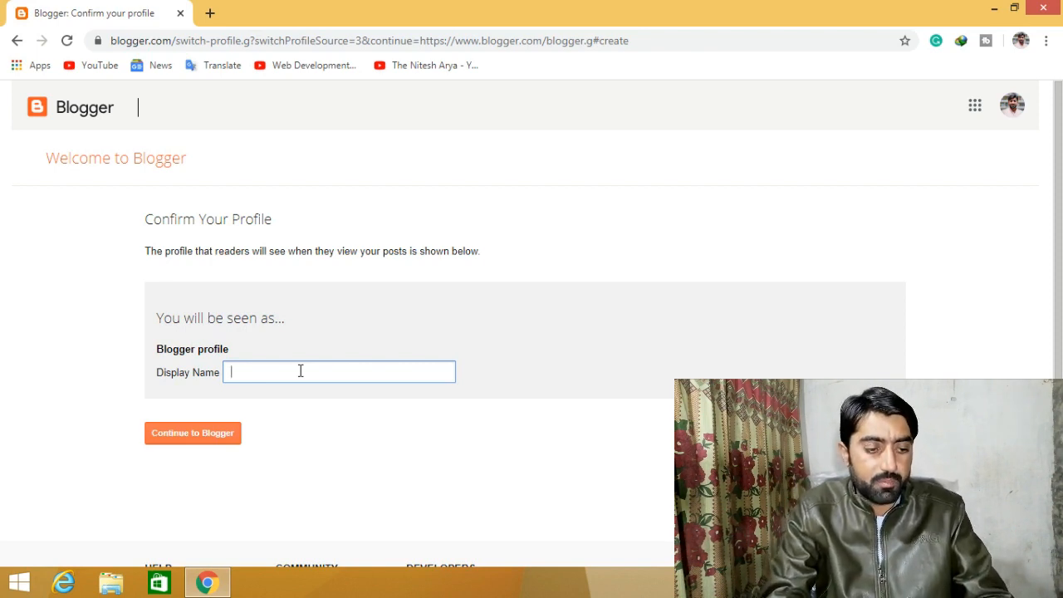
text(m Dasti)
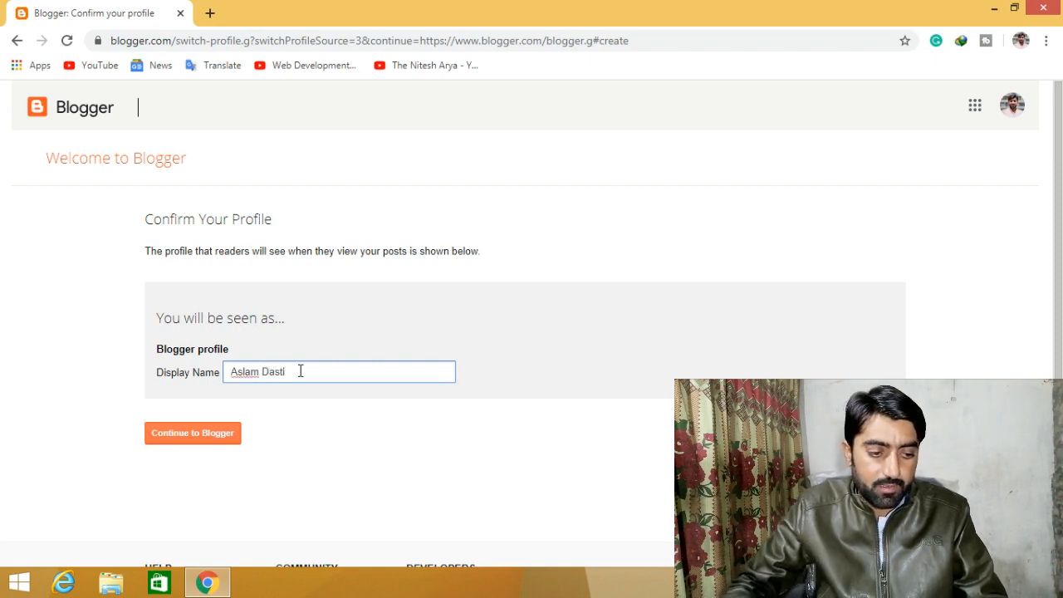
click(196, 442)
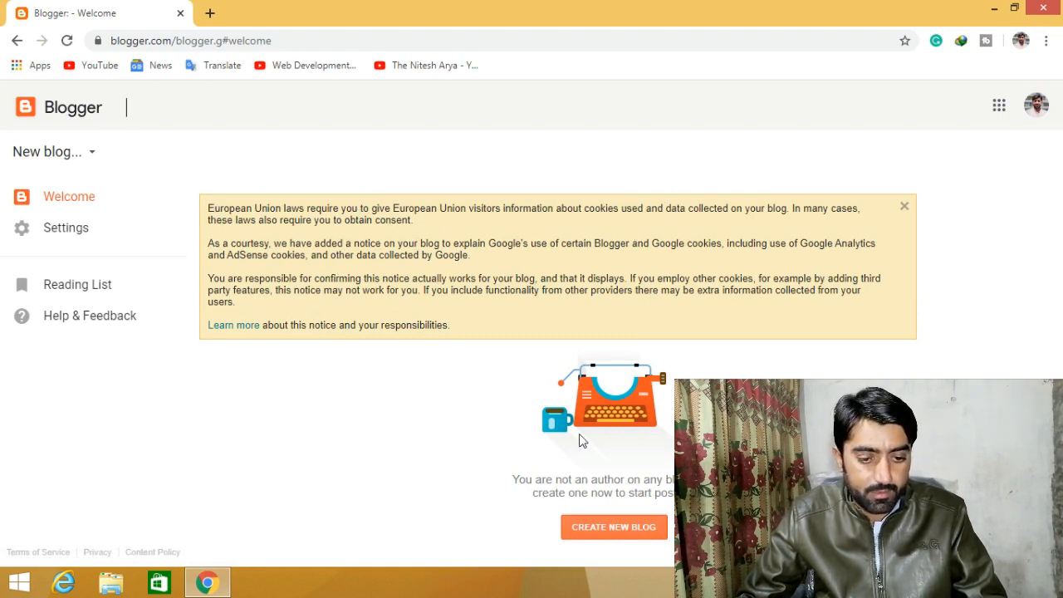
- Title the new blog MMS TECH and settle on the available address mmstech01.blogspot.com
click(619, 529)
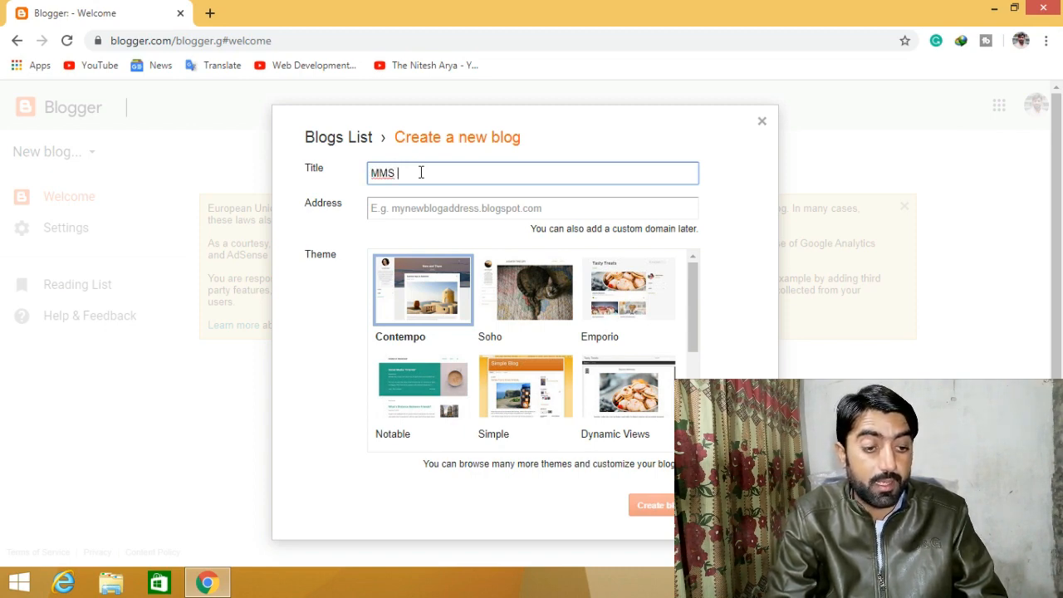
text(TECH)
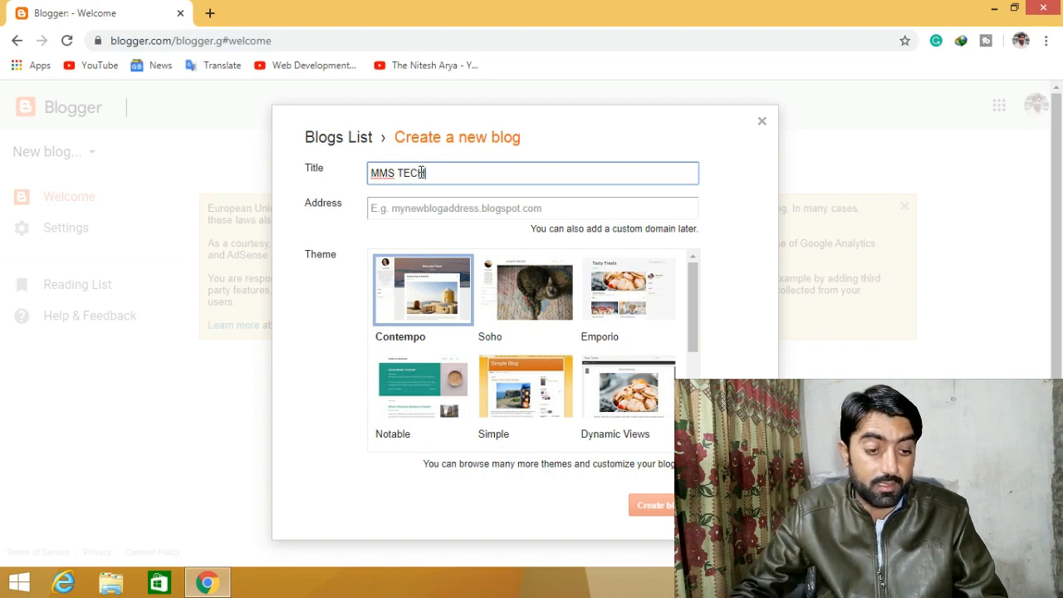
click(490, 208)
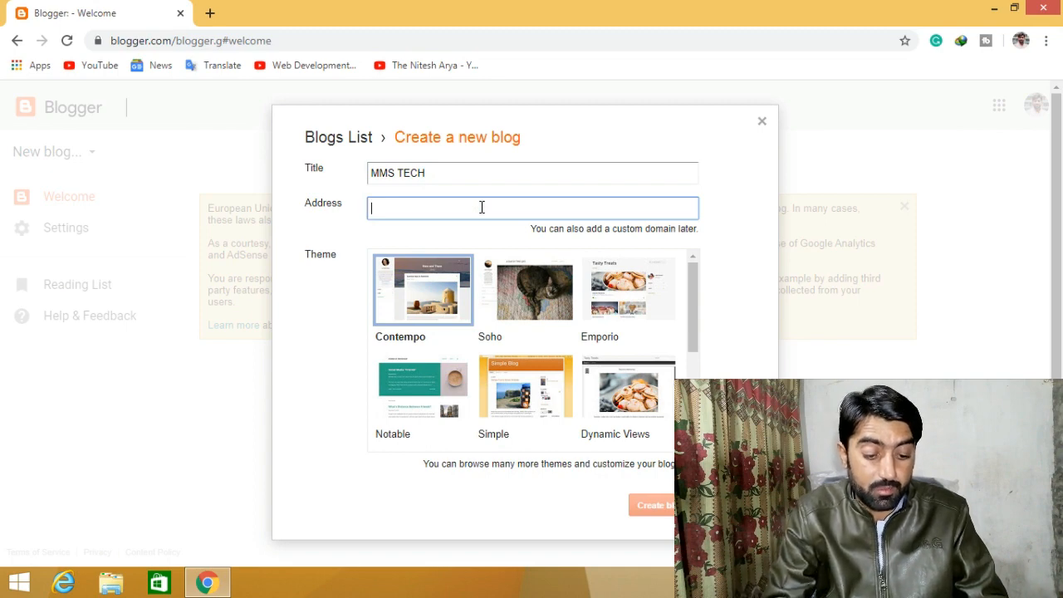
text(MM)
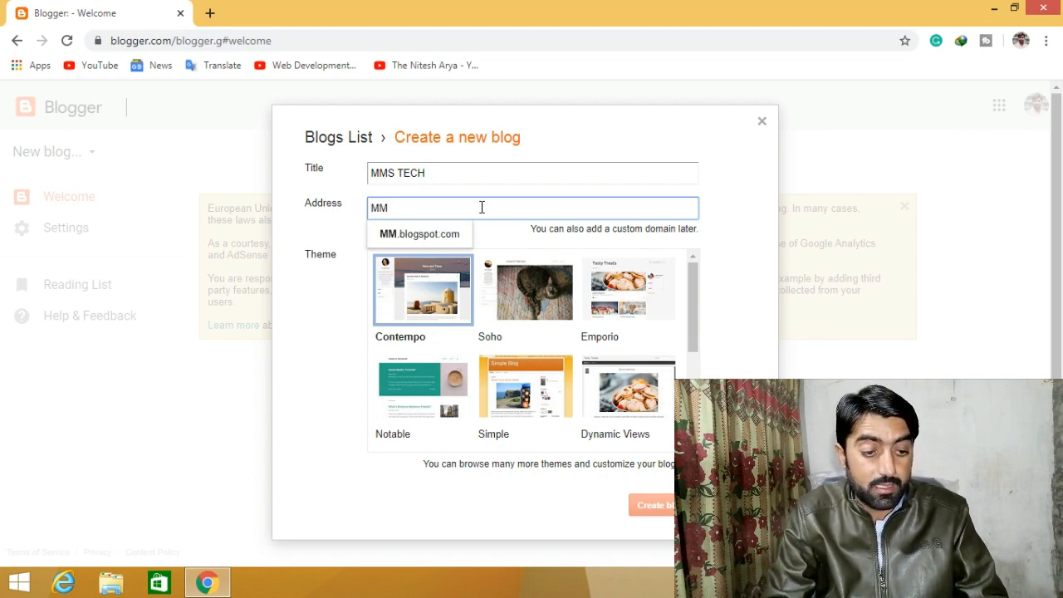
text(STECH)
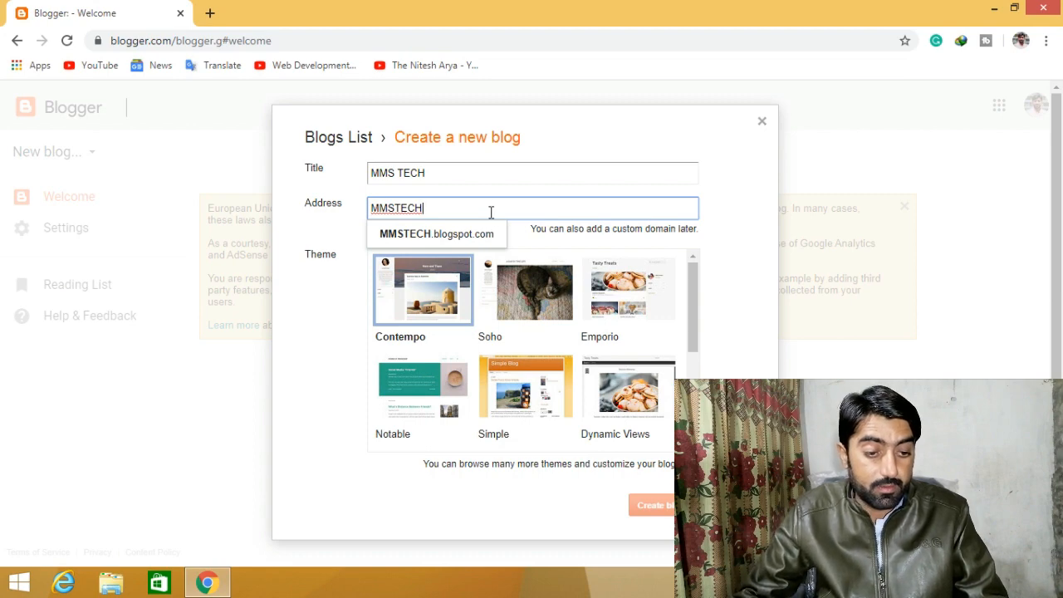
click(487, 236)
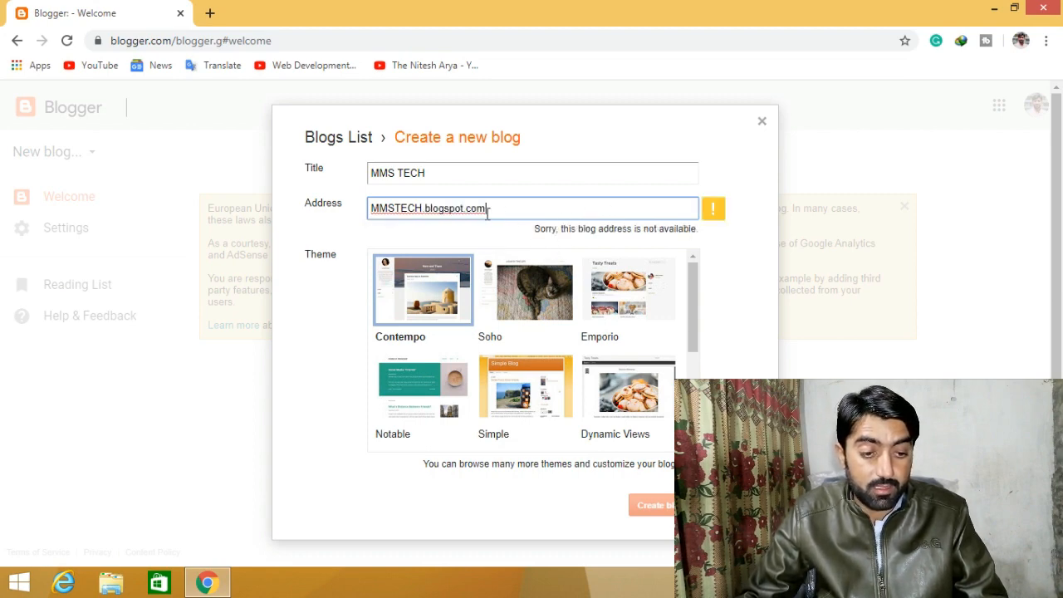
double_click(422, 206)
text(mmstech)
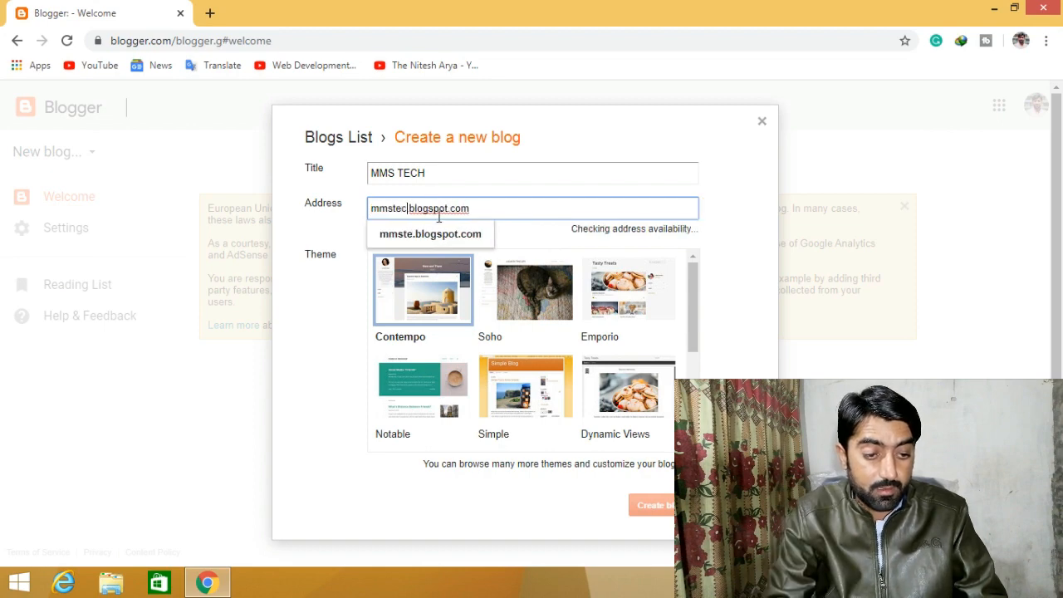
text(1)
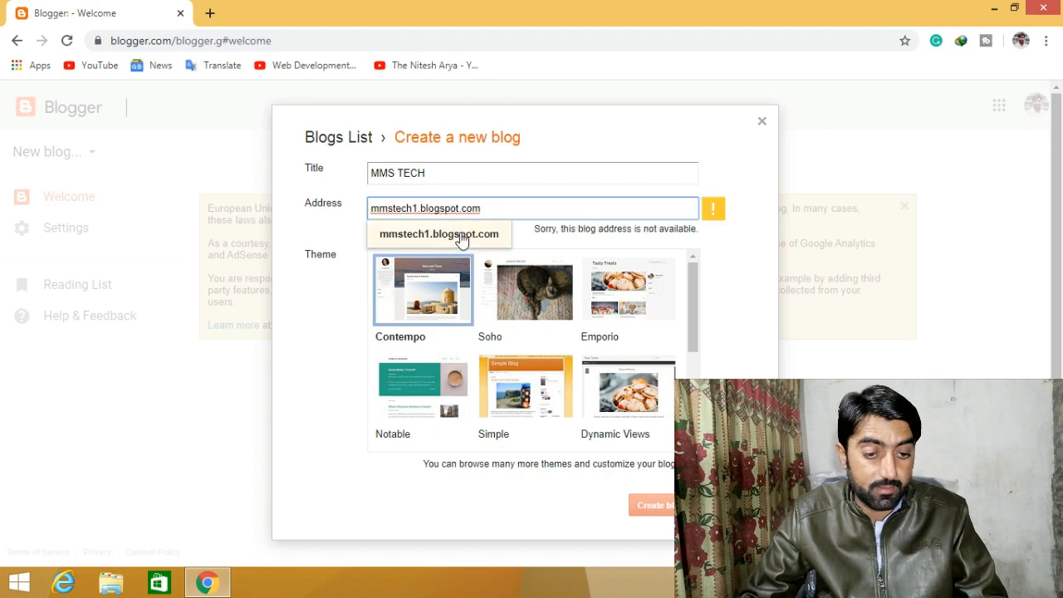
click(462, 241)
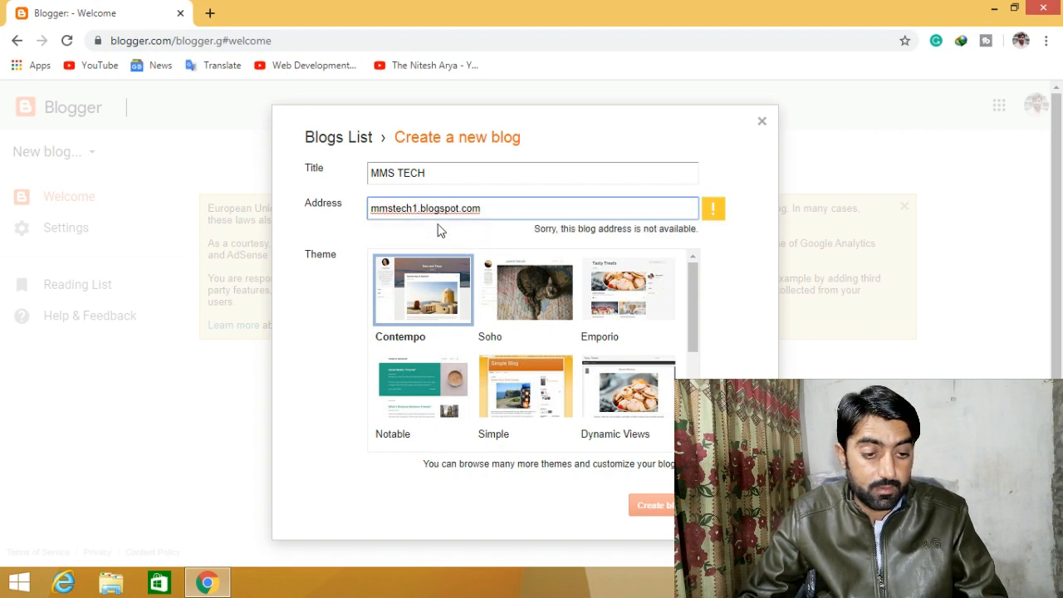
text(0)
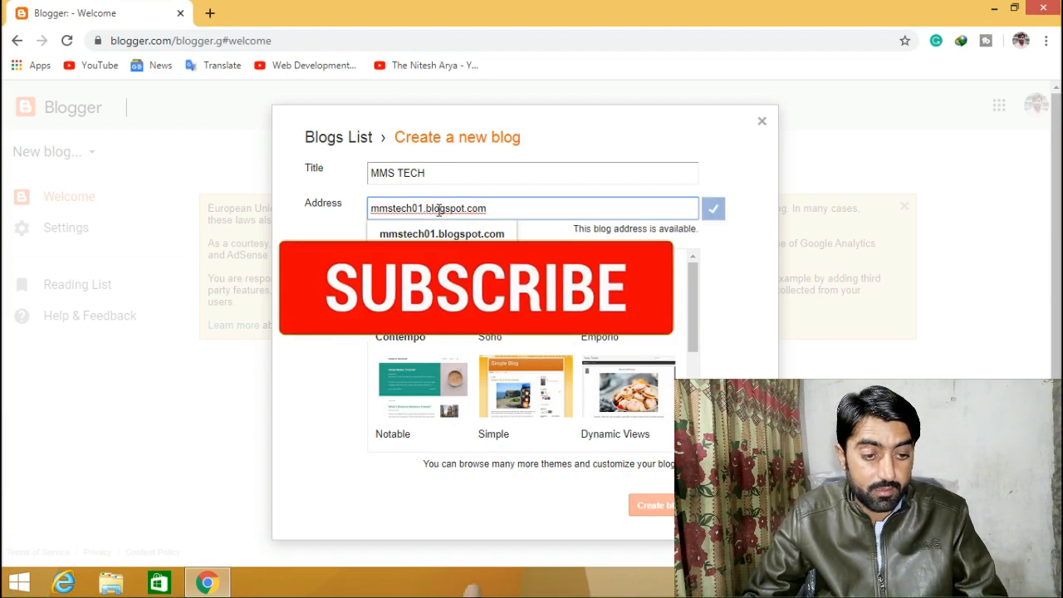
- Accept mmstech01.blogspot.com, choose the Dynamic Views theme, and create the blog
click(538, 237)
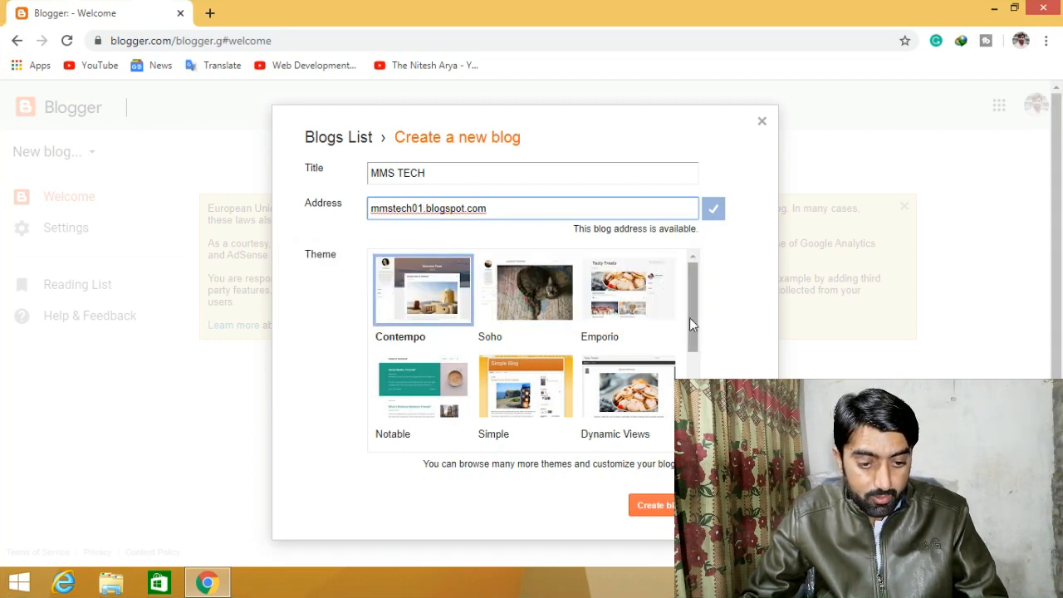
drag(694, 313, 694, 338)
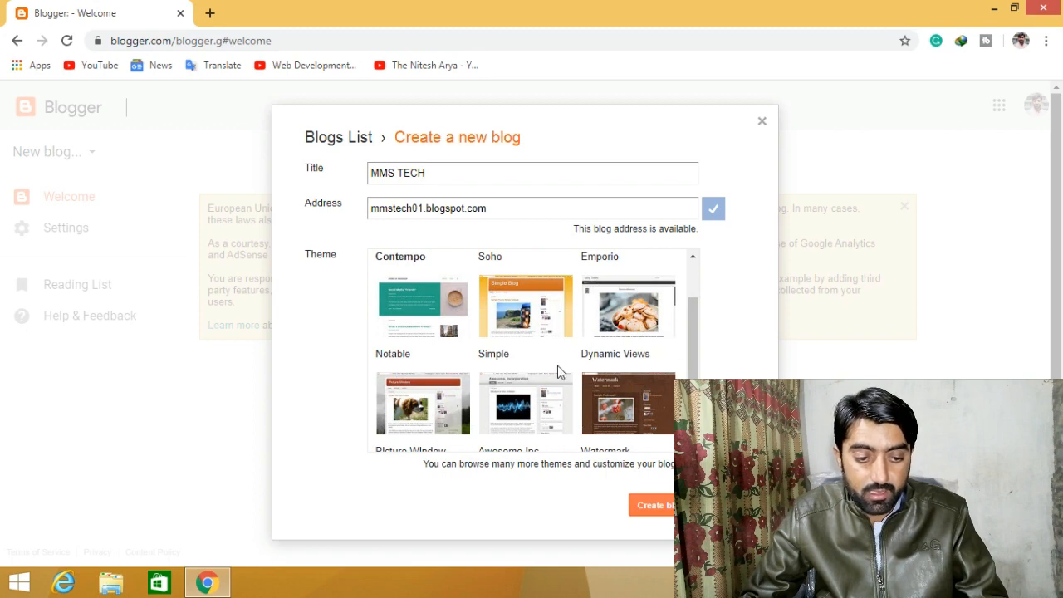
click(619, 331)
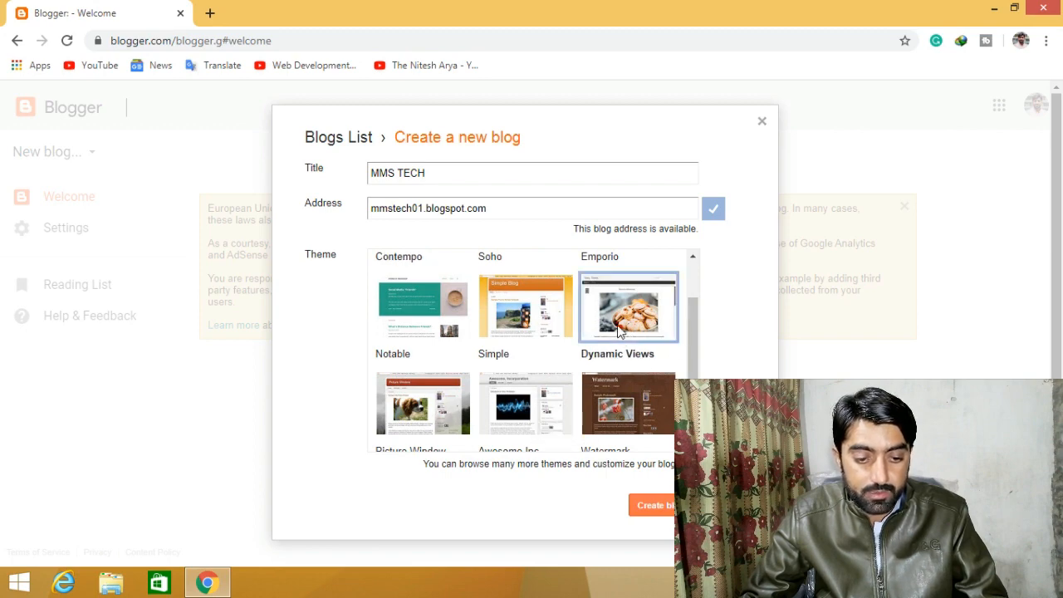
click(662, 505)
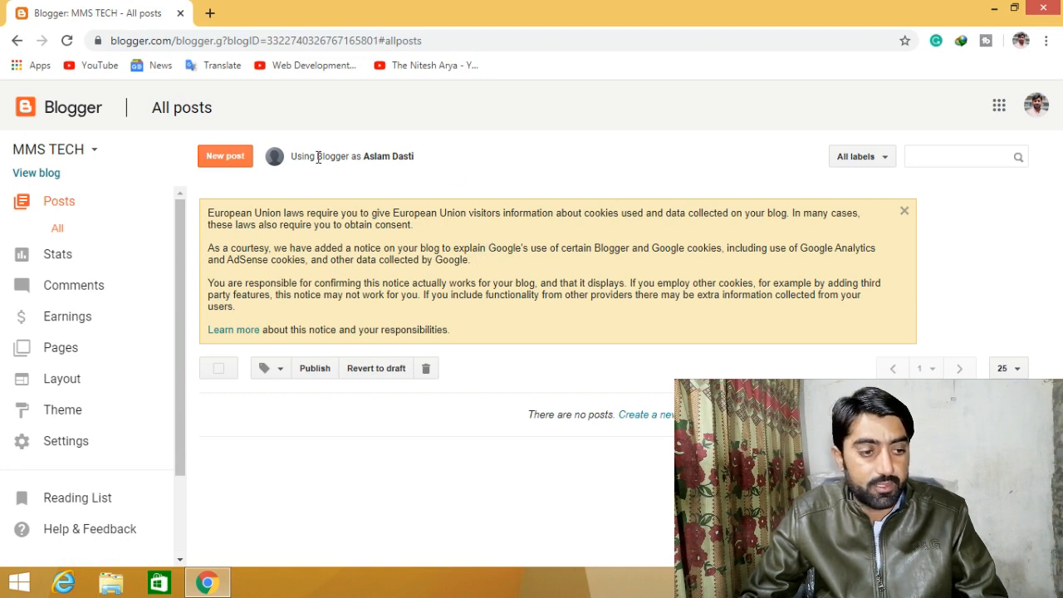
- View the live MMS TECH blog in a new tab in Magazine view, then return to All posts
click(49, 175)
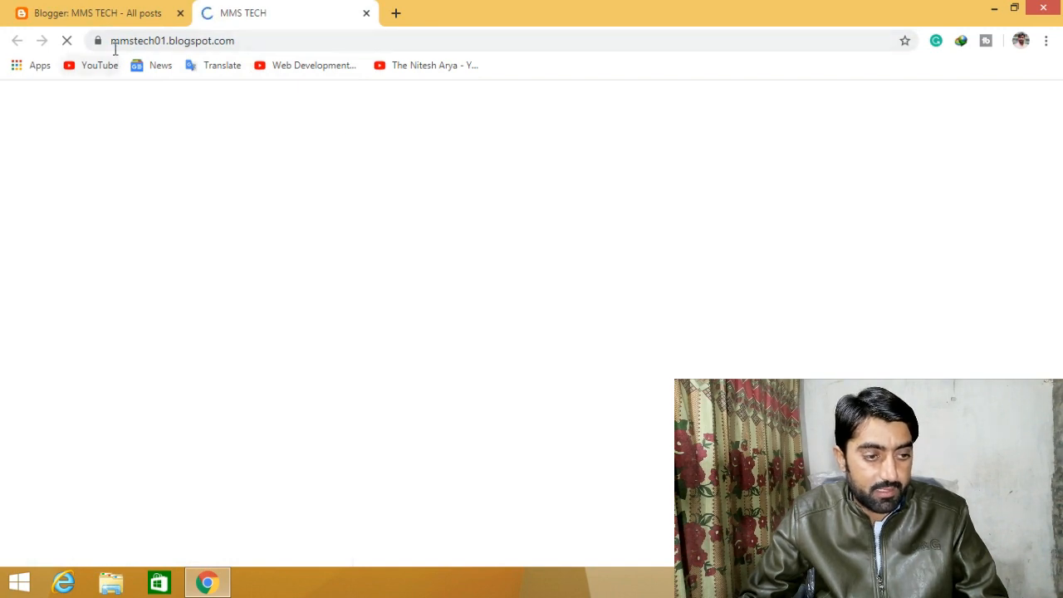
drag(110, 40, 170, 40)
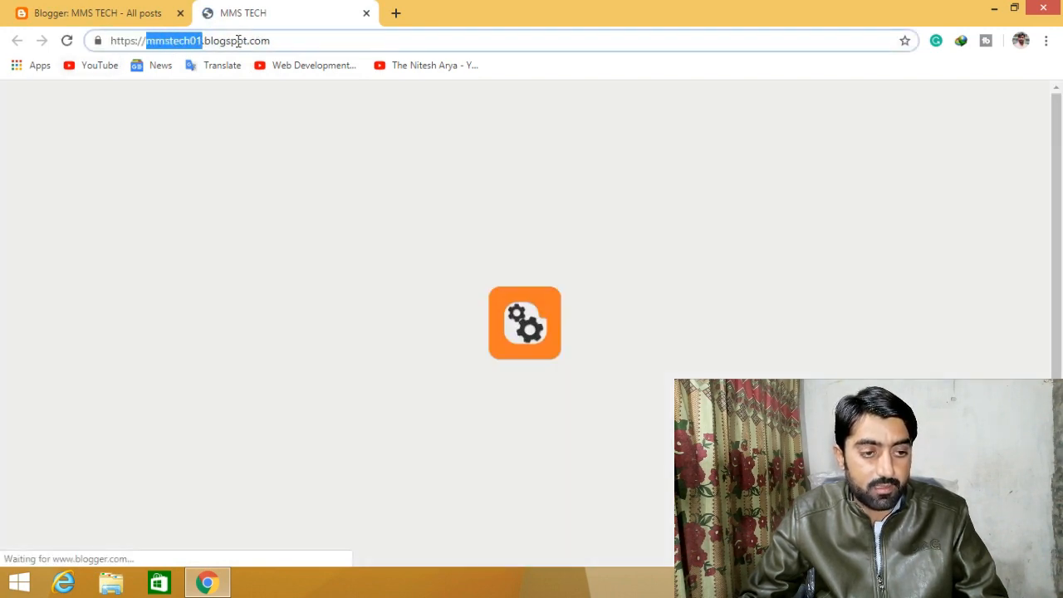
click(239, 41)
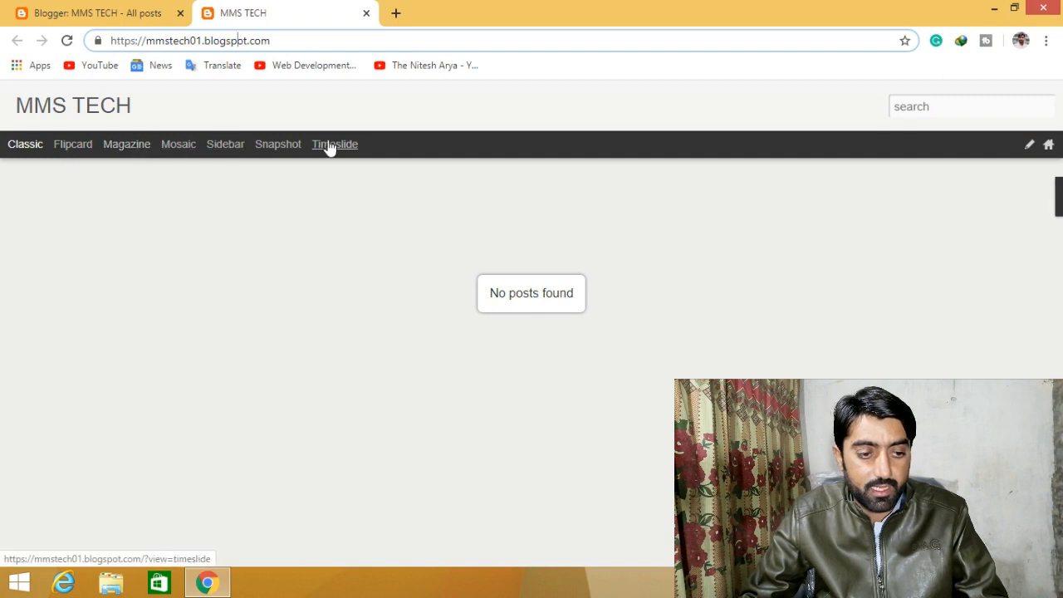
click(126, 146)
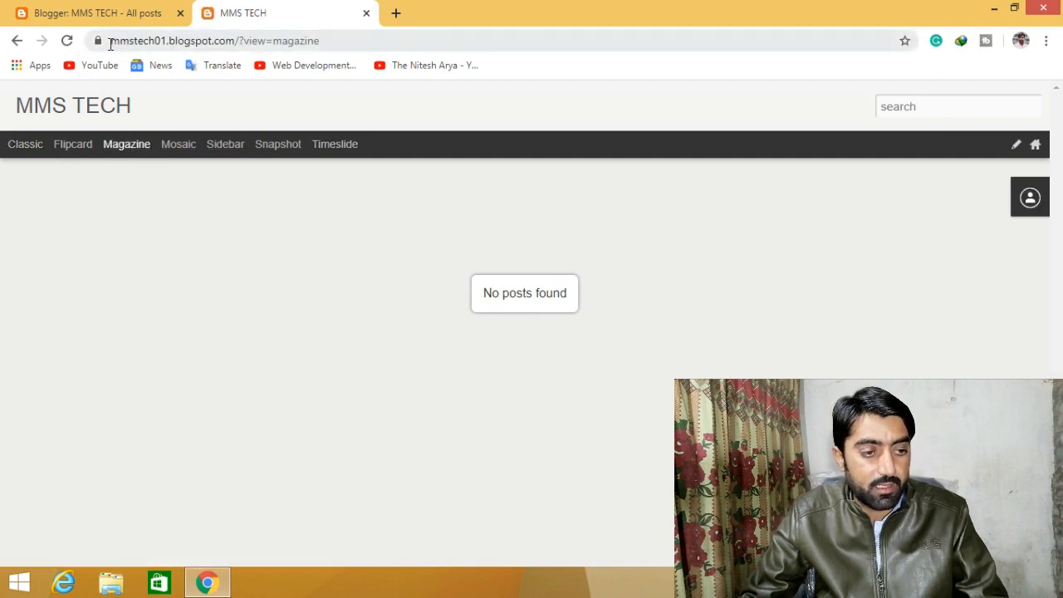
drag(111, 41, 319, 48)
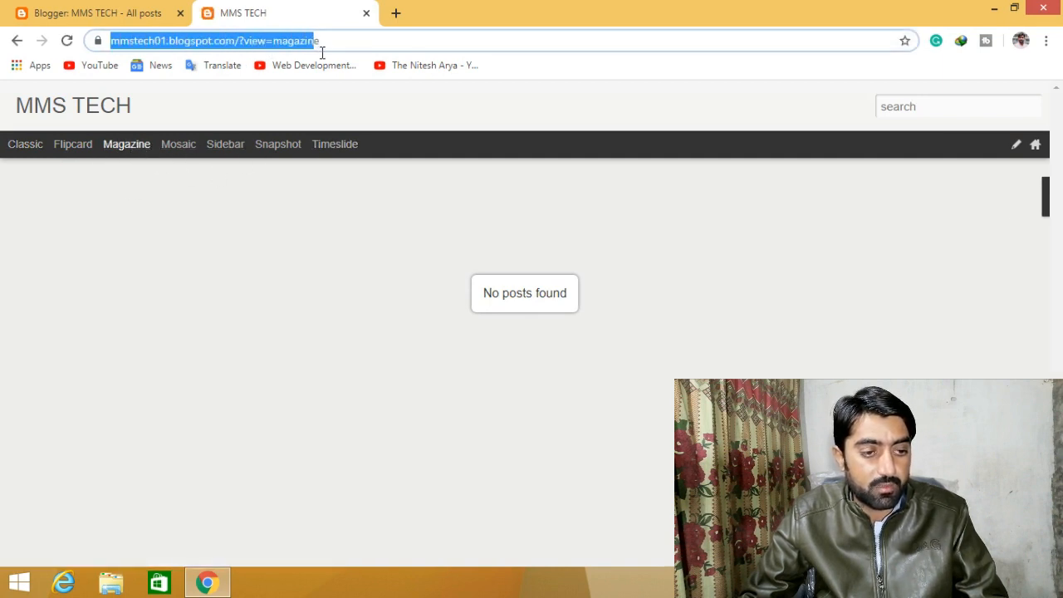
click(213, 46)
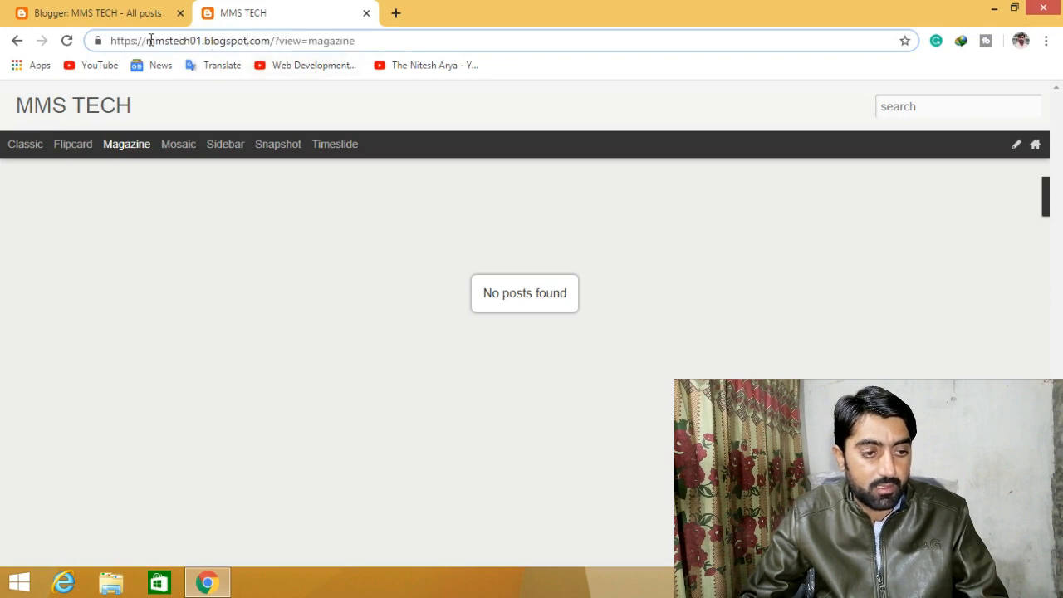
click(159, 12)
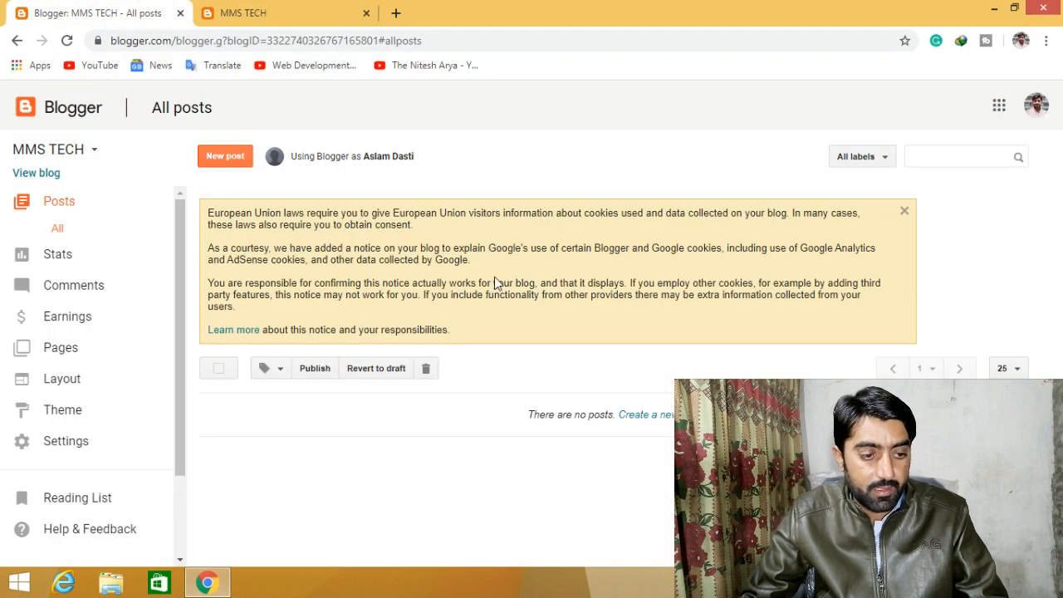
click(66, 440)
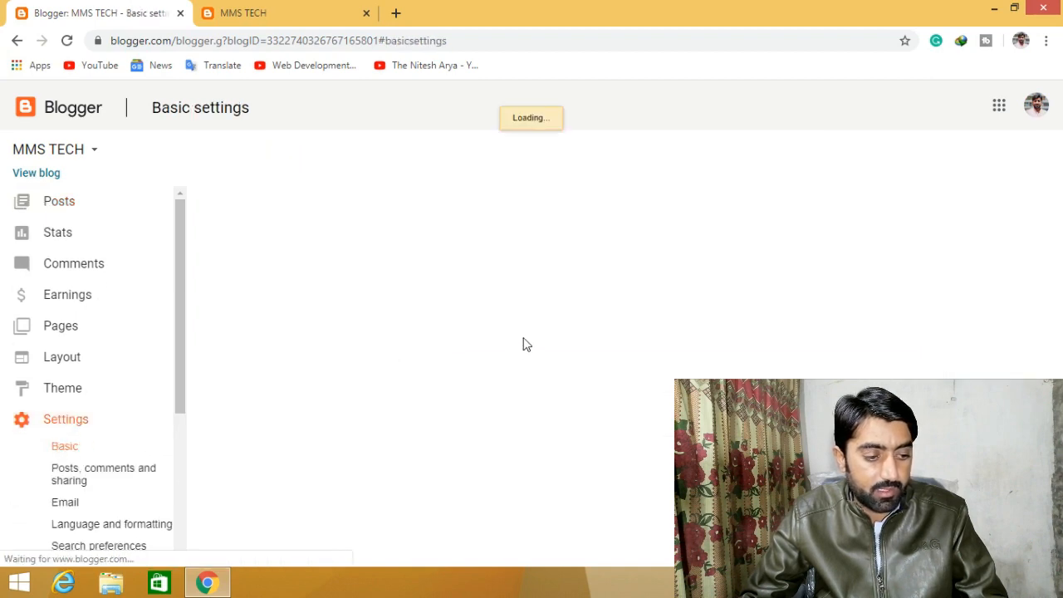
scroll(531, 327, down, 2)
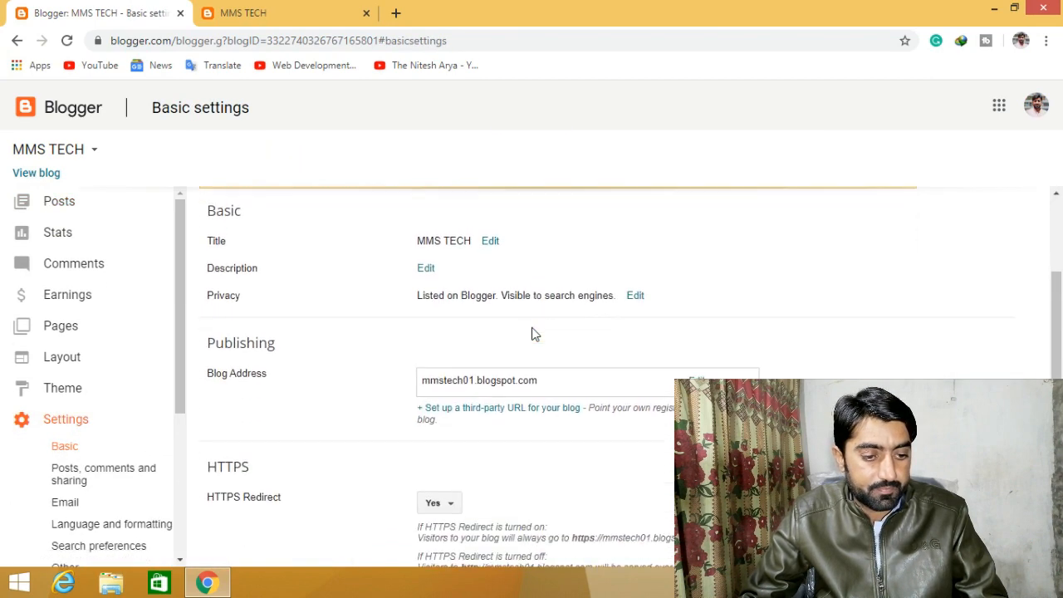
scroll(534, 332, down, 1)
scroll(534, 332, up, 2)
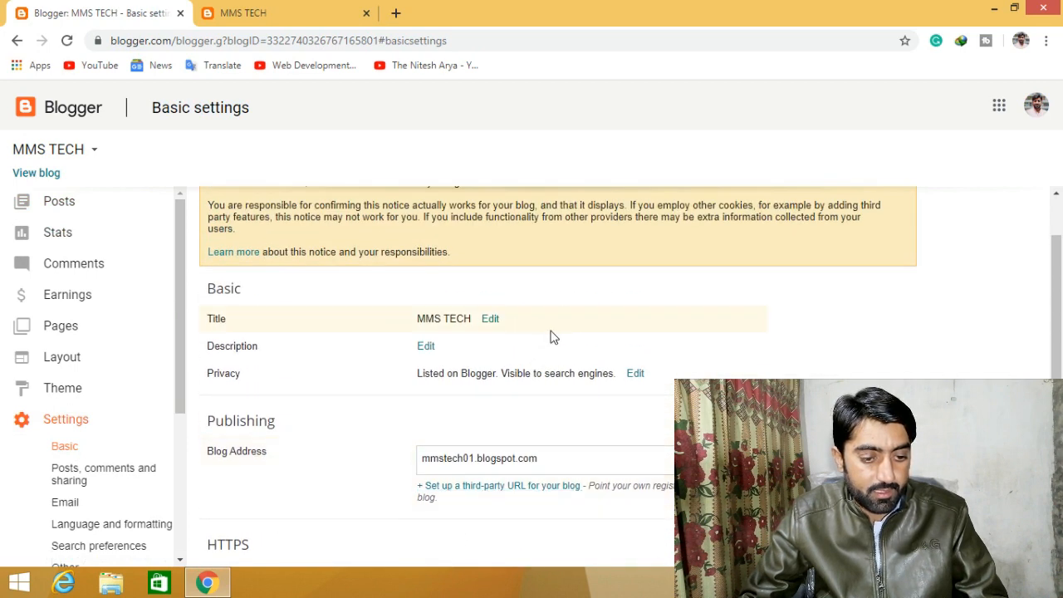
scroll(553, 336, down, 1)
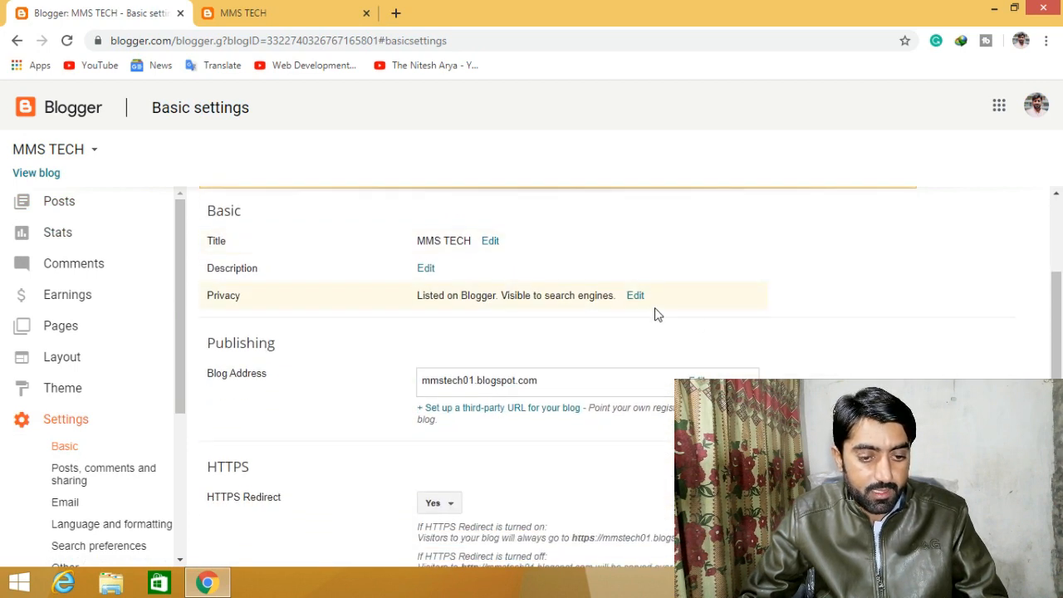
click(635, 296)
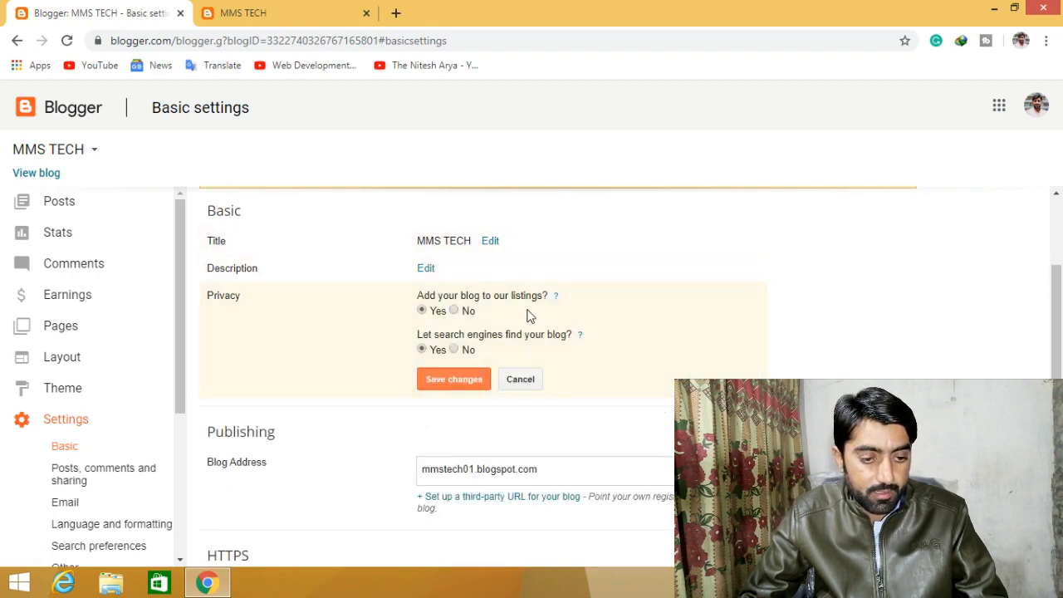
click(515, 380)
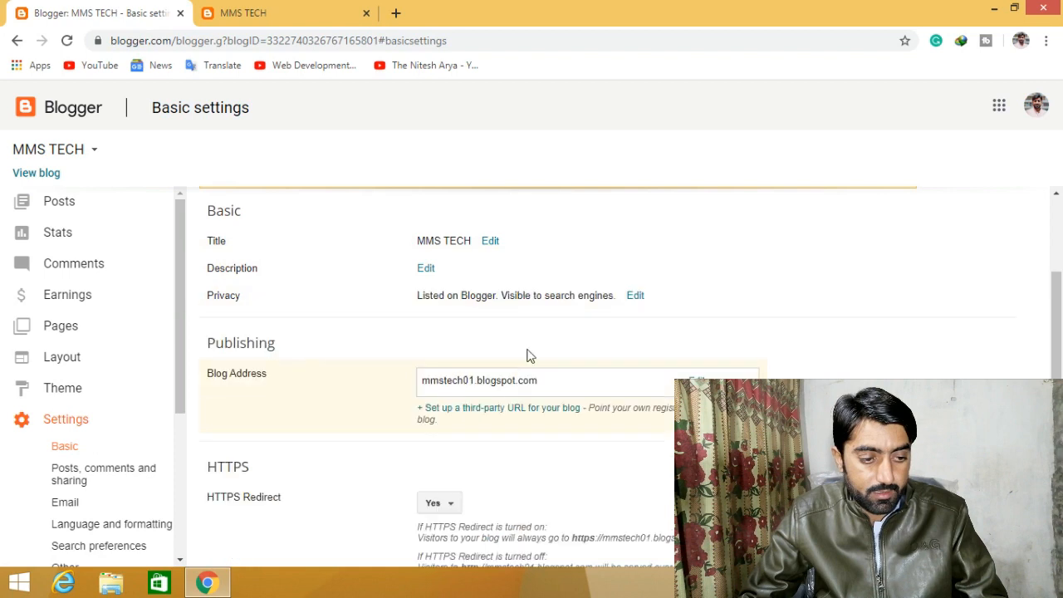
- Save the blog description 'Latest technology News,' after correcting the 'techono' typo
click(423, 269)
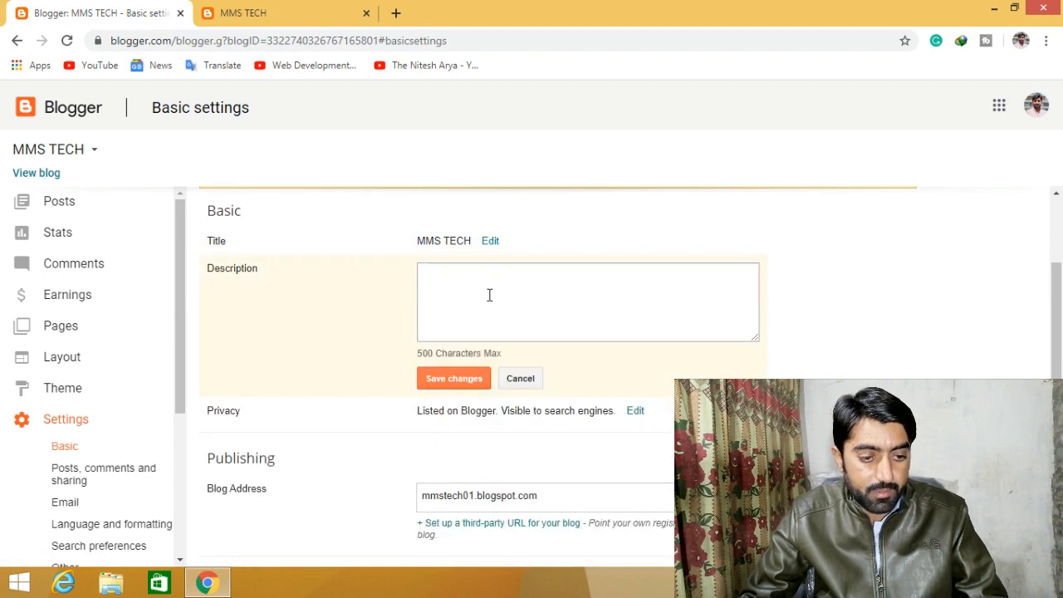
text(L)
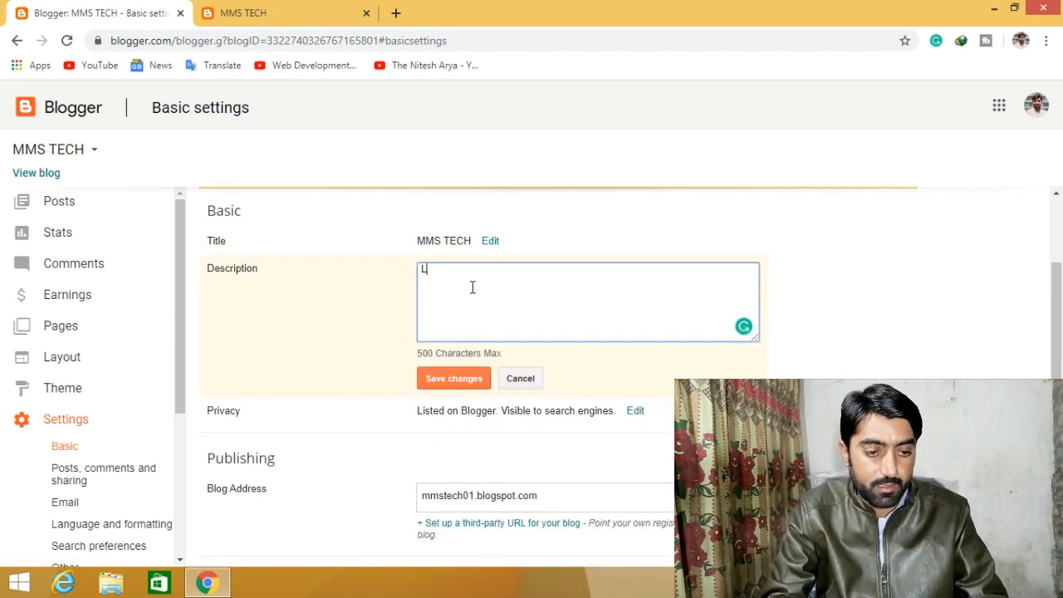
text(atest techonology Review)
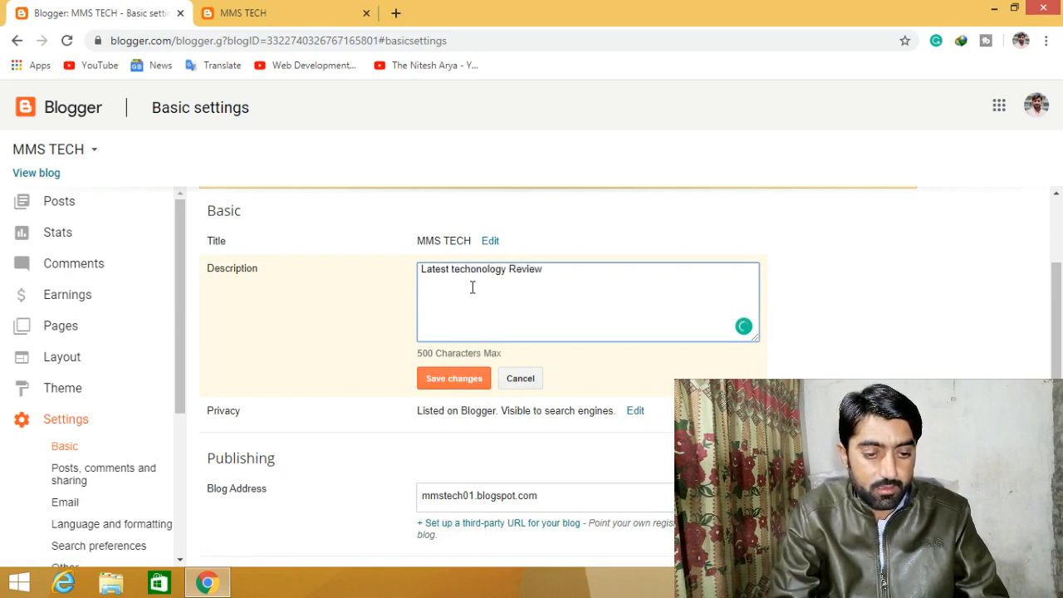
key(BackSpace)
key(BackSpace)
key(BackSpace)
key(BackSpace)
key(BackSpace)
key(BackSpace)
text(News,)
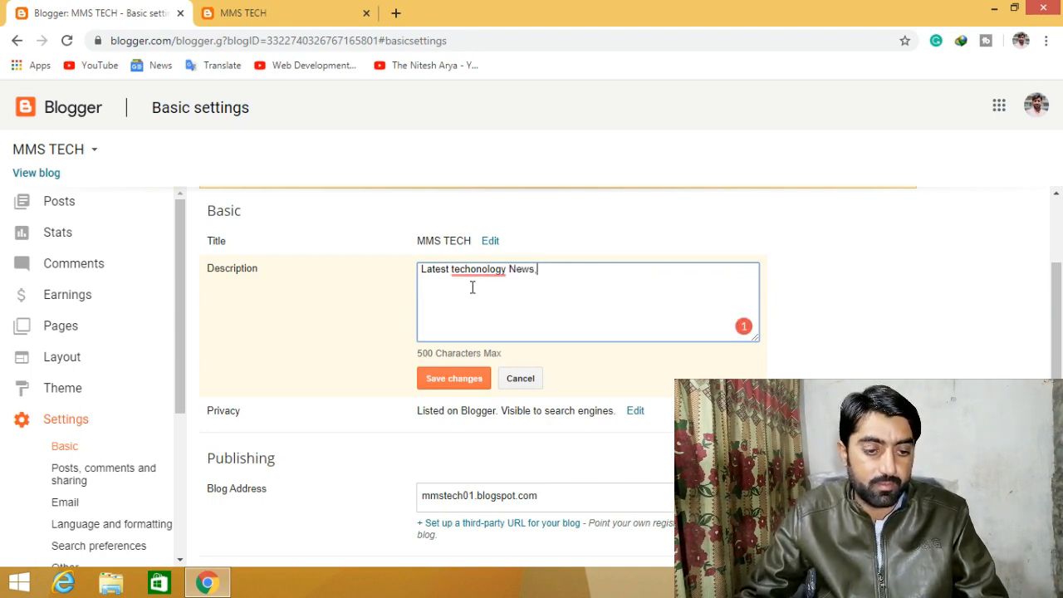
mouse_move(490, 271)
click(500, 300)
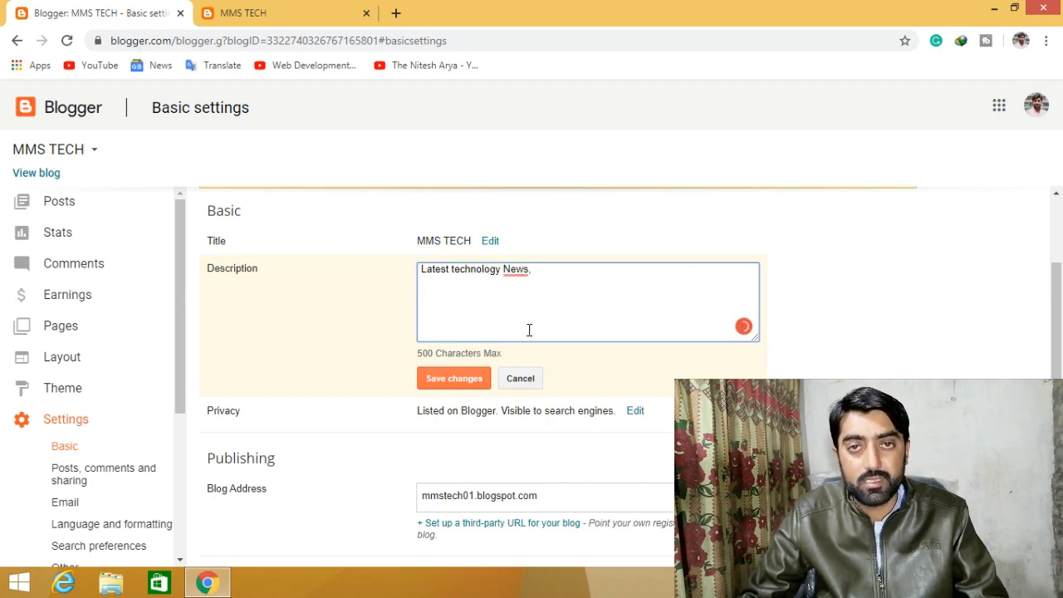
click(442, 384)
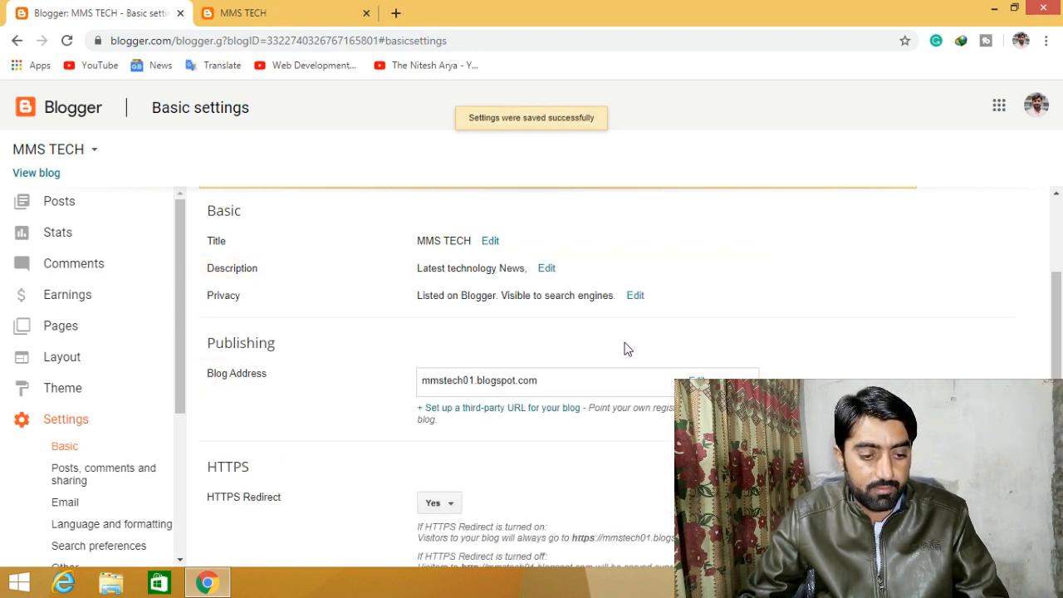
- Bring up the third-party URL domain field for the blog, then start a new browser tab
scroll(593, 390, down, 2)
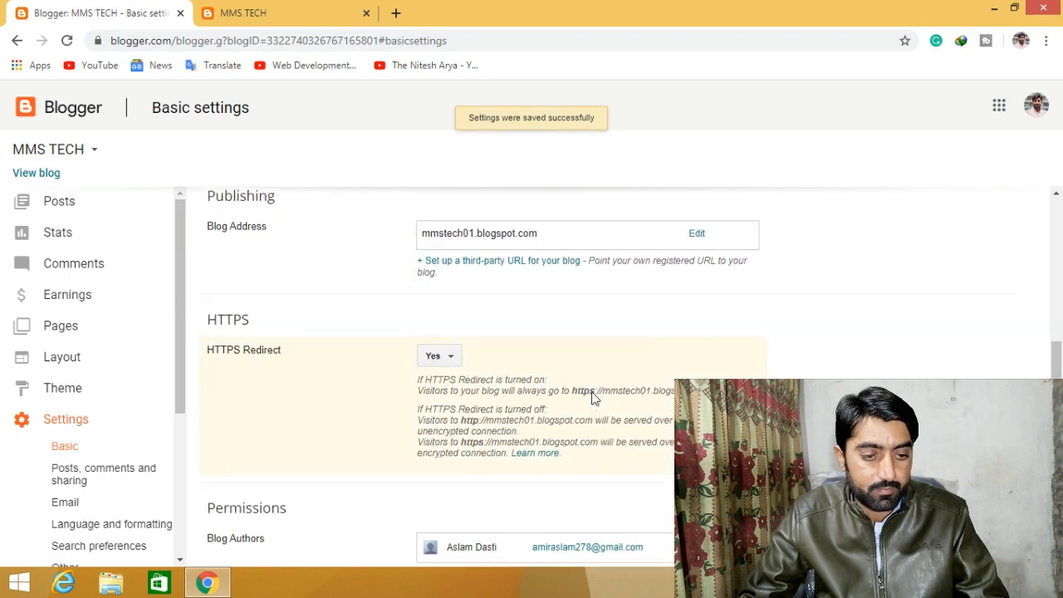
scroll(614, 380, up, 1)
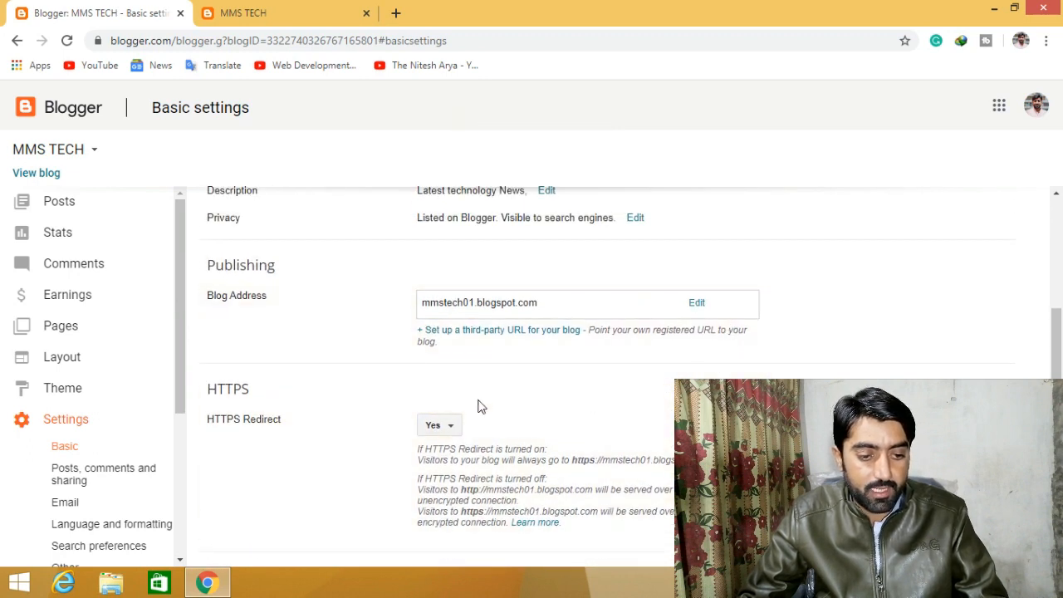
click(531, 336)
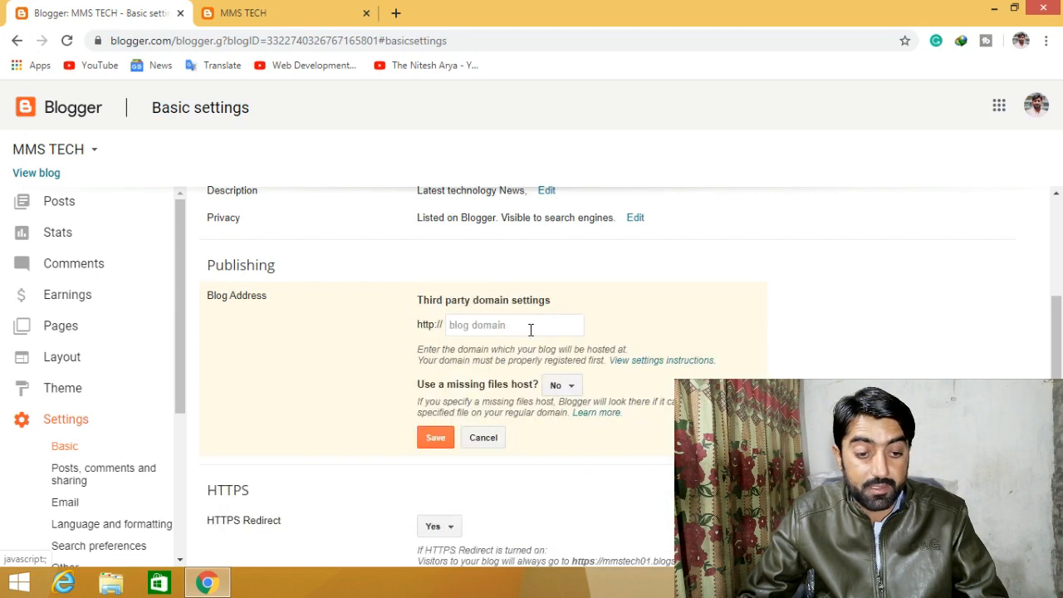
click(503, 326)
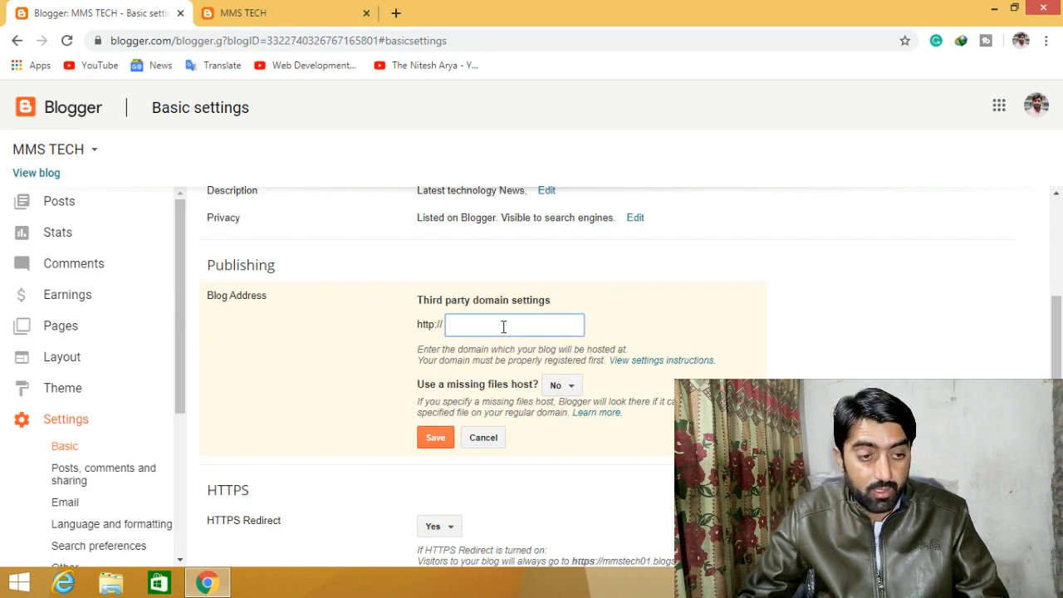
click(396, 12)
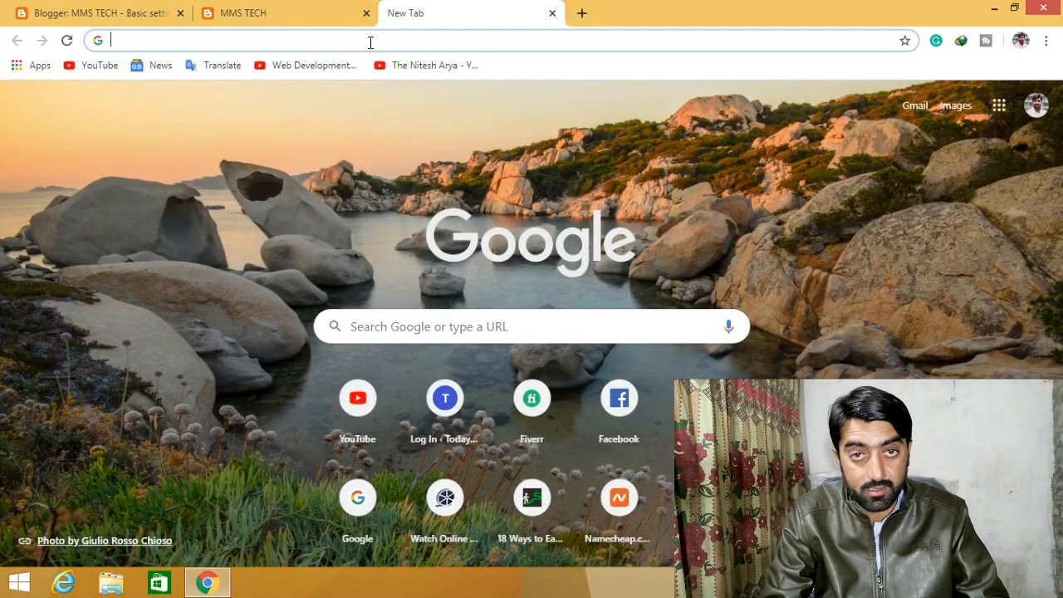
- Load namecheap.com in the new tab
text(m)
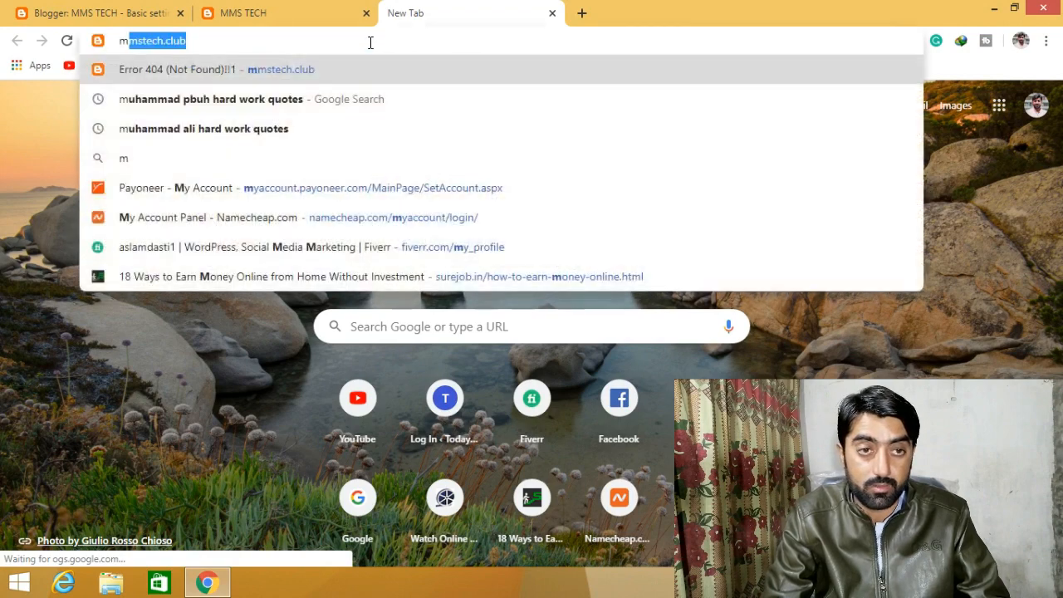
text(e)
key(BackSpace)
key(BackSpace)
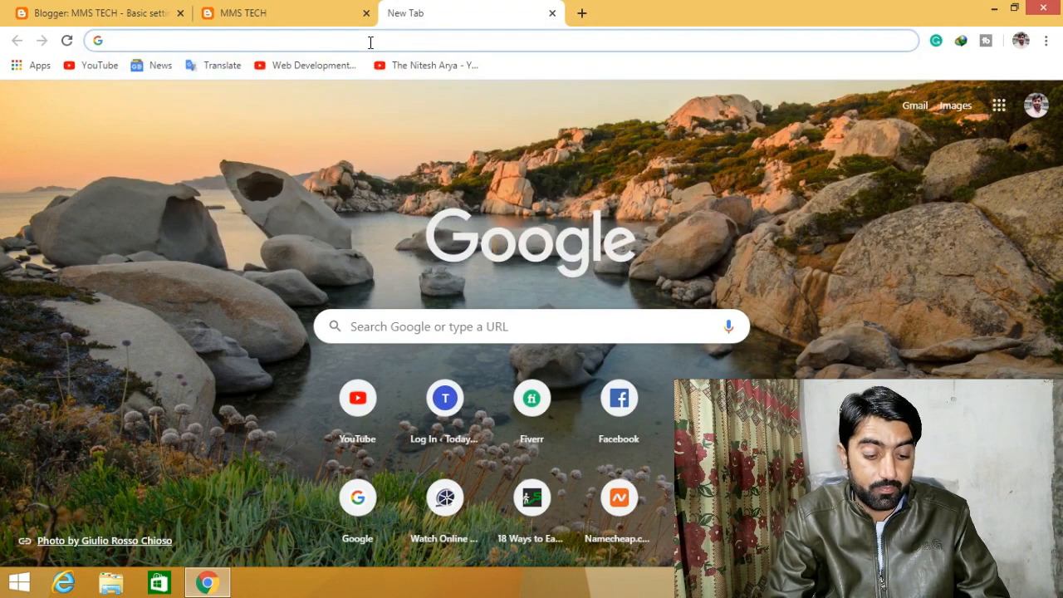
text(name)
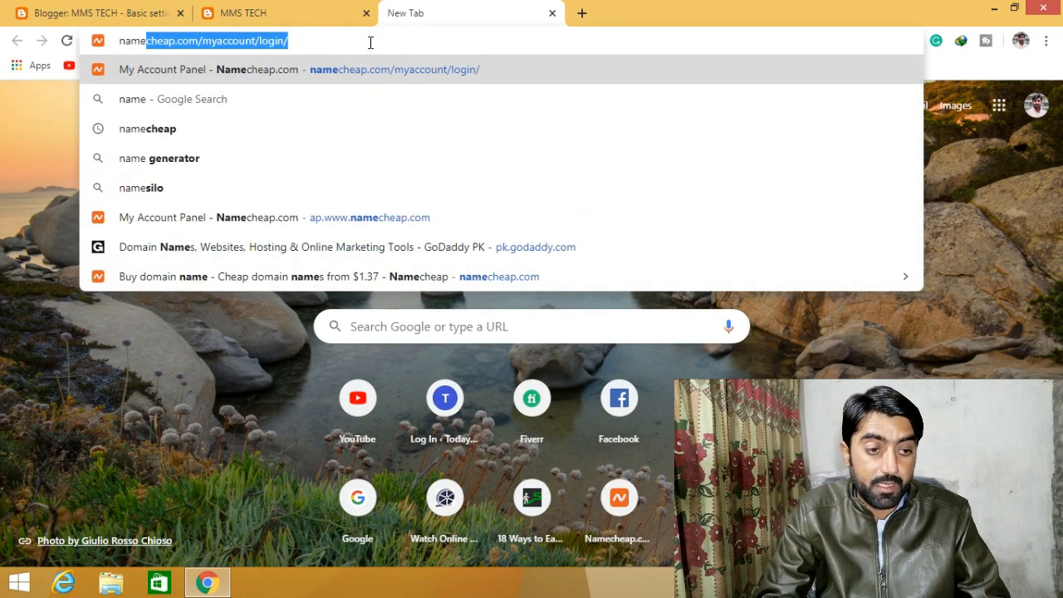
key(Right)
key(BackSpace)
key(BackSpace)
key(BackSpace)
key(BackSpace)
key(BackSpace)
key(BackSpace)
key(BackSpace)
key(BackSpace)
key(BackSpace)
key(BackSpace)
key(BackSpace)
key(BackSpace)
key(BackSpace)
key(BackSpace)
key(BackSpace)
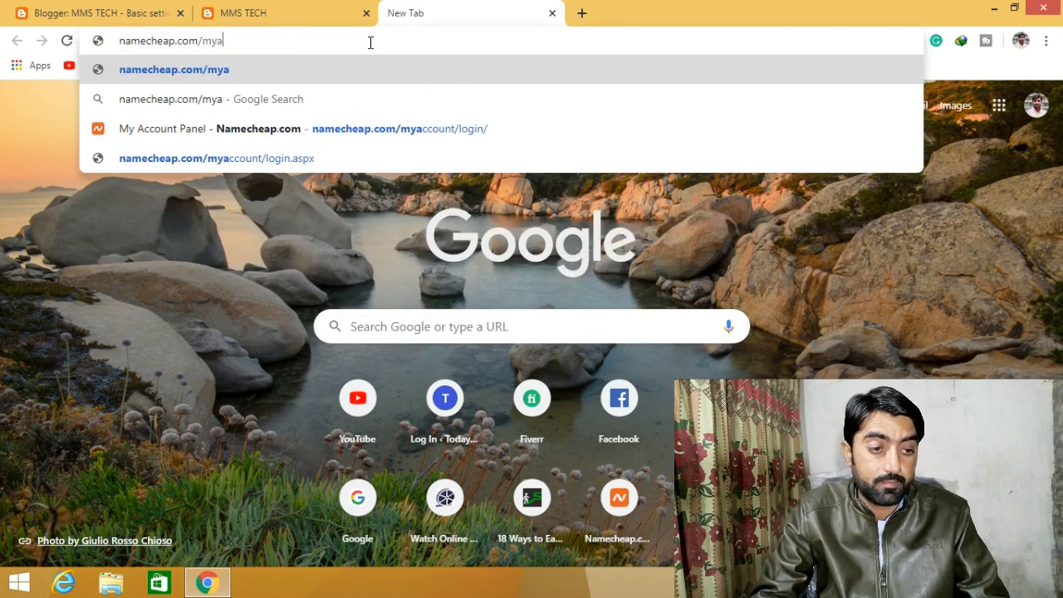
key(BackSpace)
key(BackSpace)
key(Return)
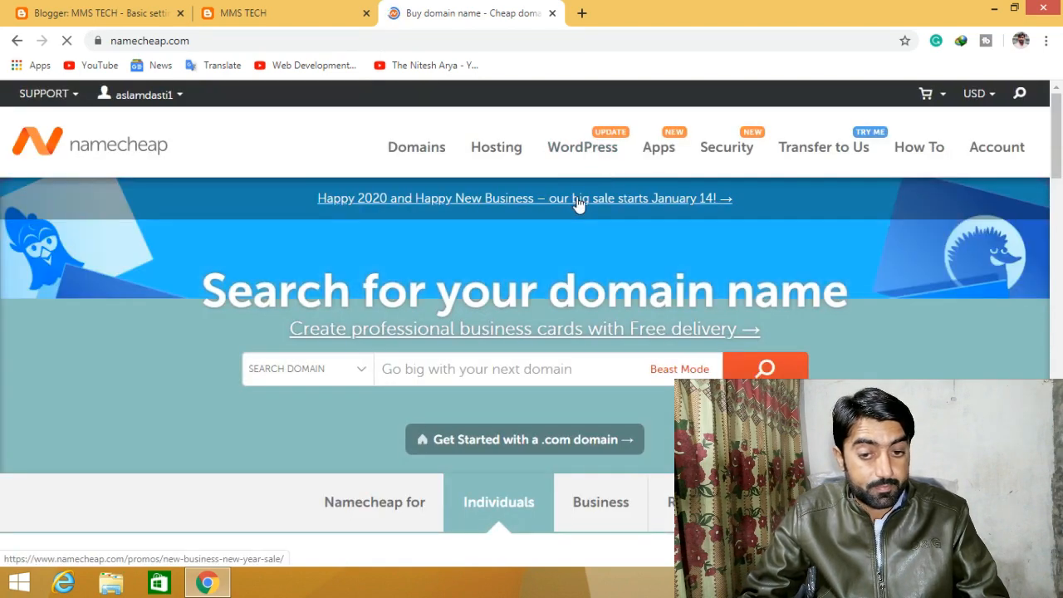
- Search Namecheap for the domain name mmstech
click(429, 366)
text(mms)
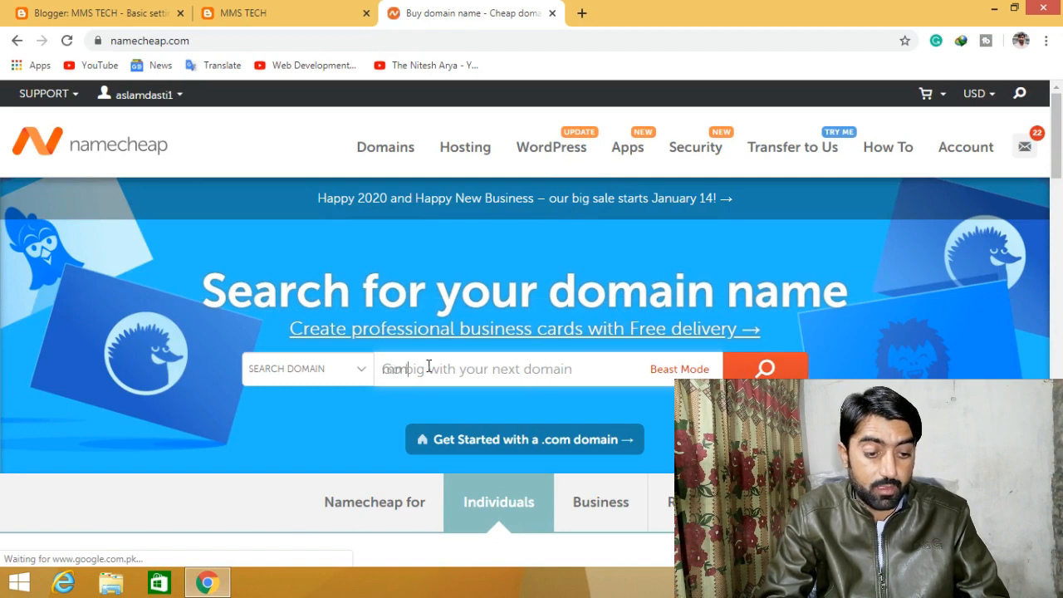
text(te)
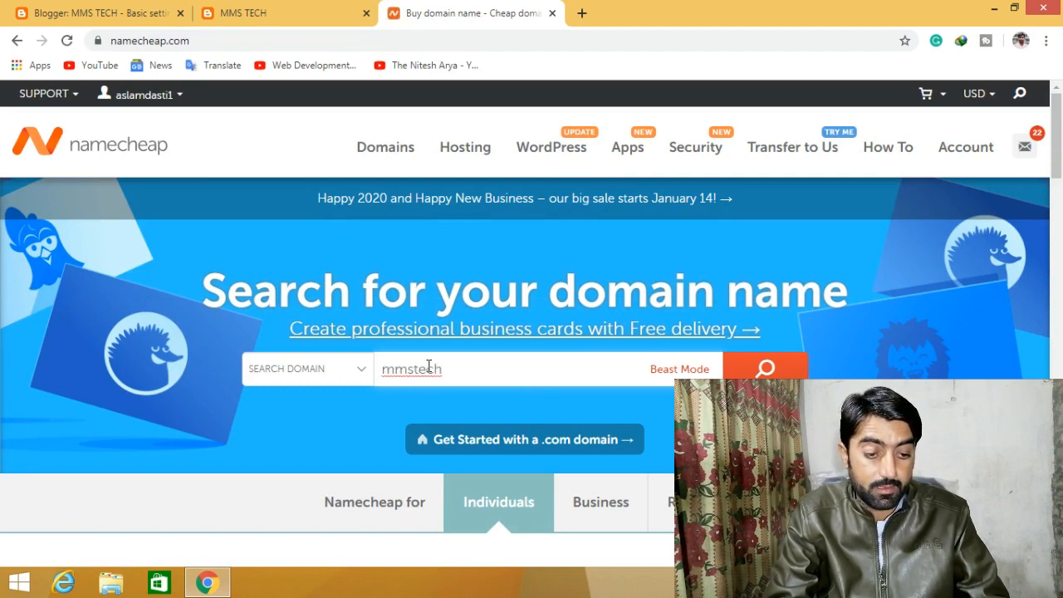
text(ch)
key(Return)
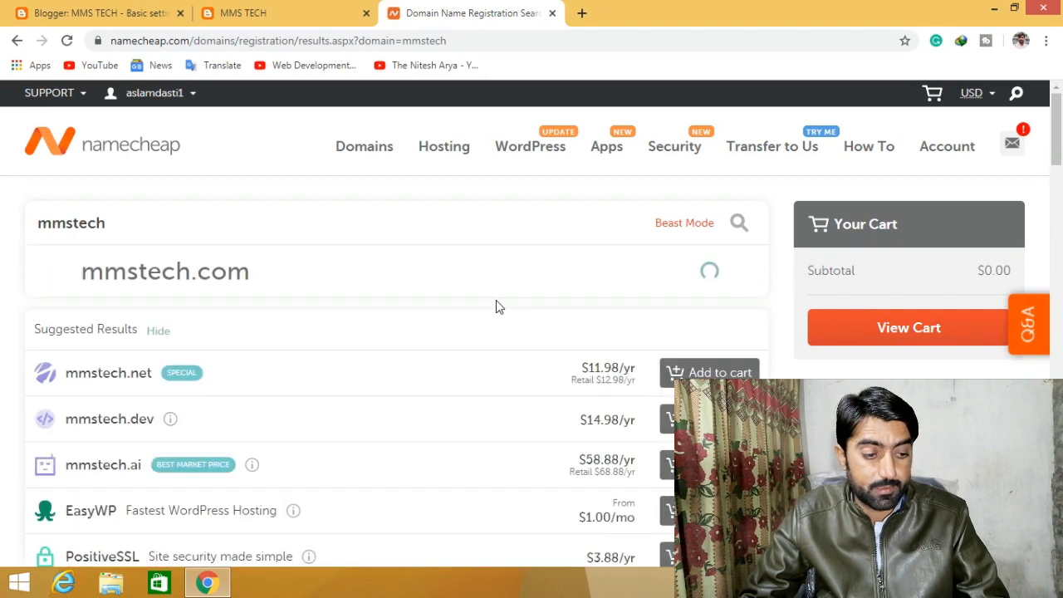
- Add mmstech.xyz to the cart for one year, subtotal $1.18
scroll(496, 303, down, 1)
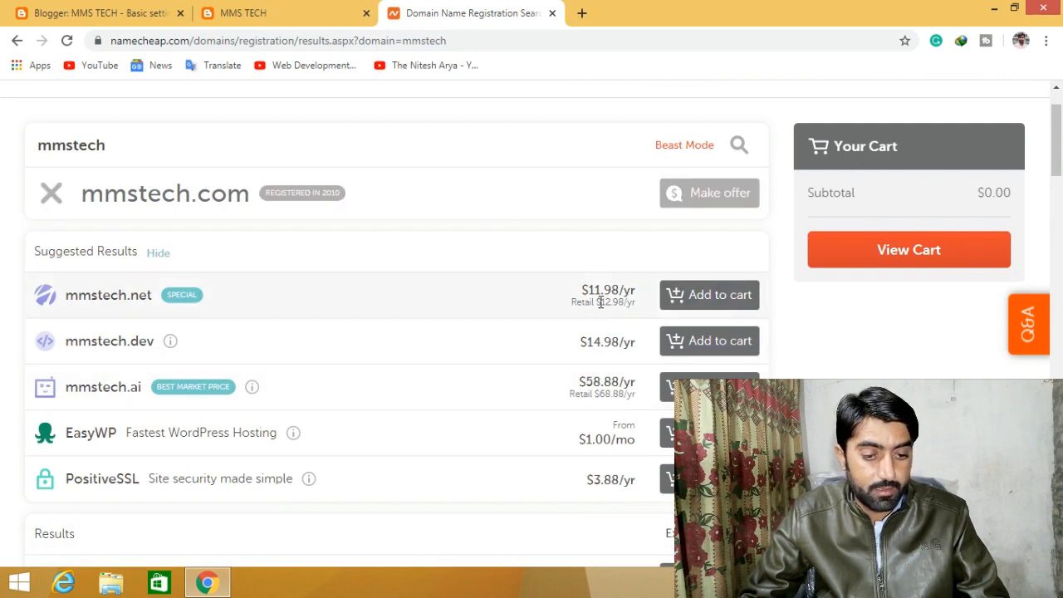
scroll(550, 351, down, 1)
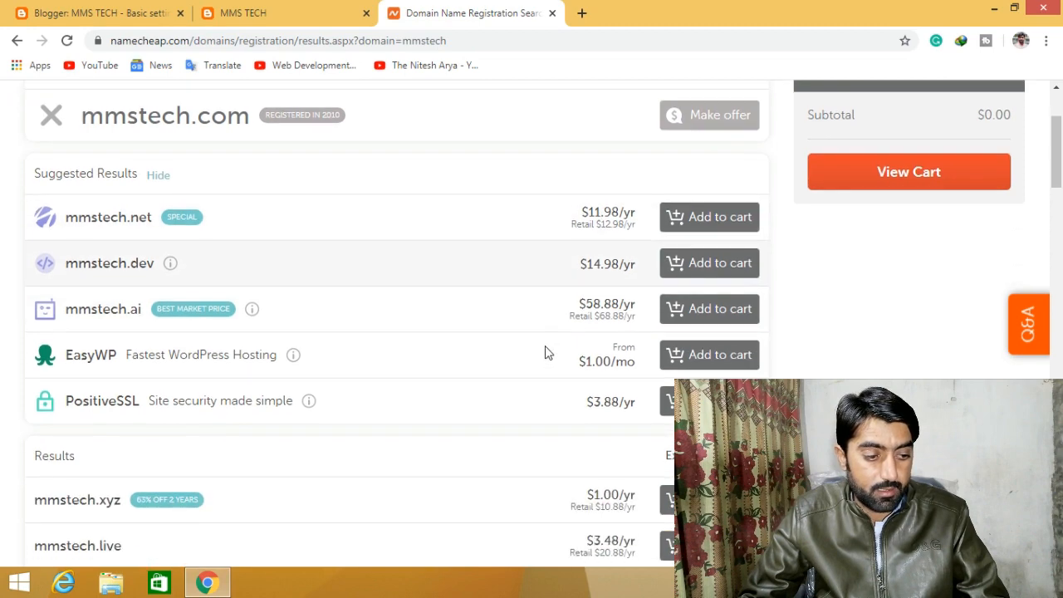
scroll(137, 315, down, 3)
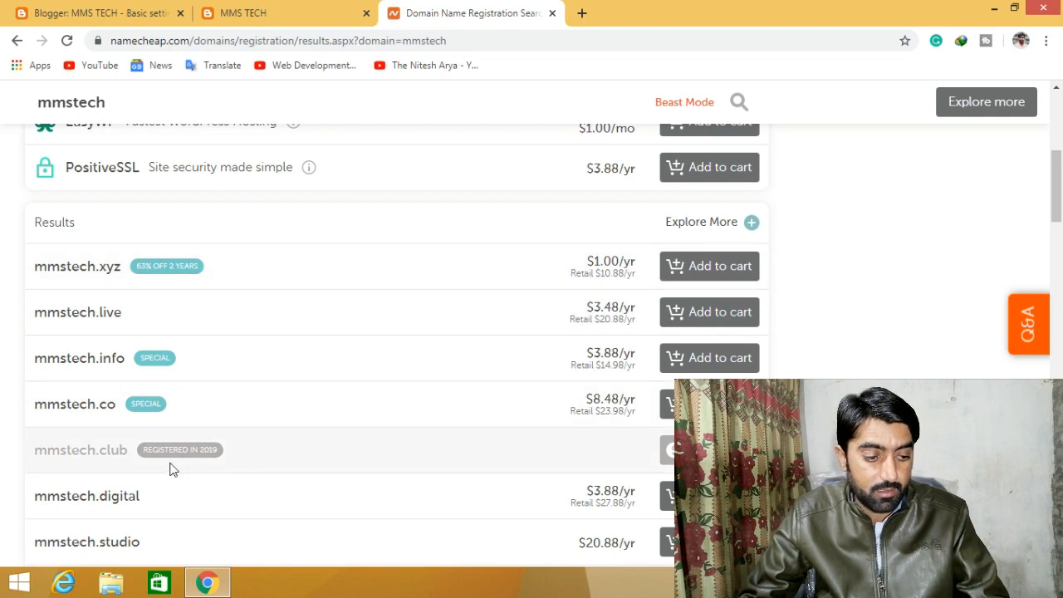
mouse_move(204, 462)
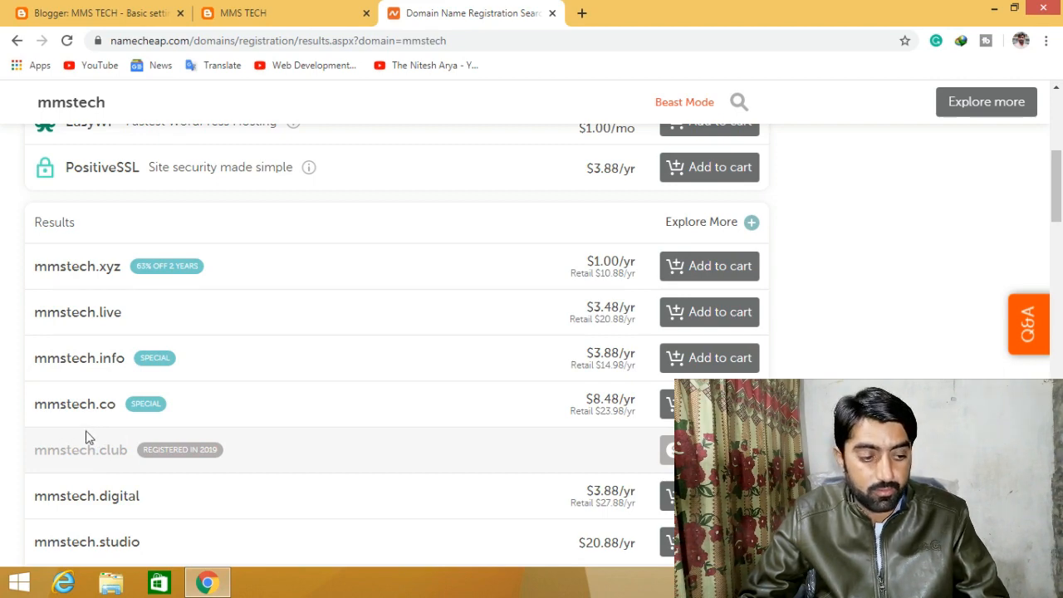
drag(38, 450, 129, 454)
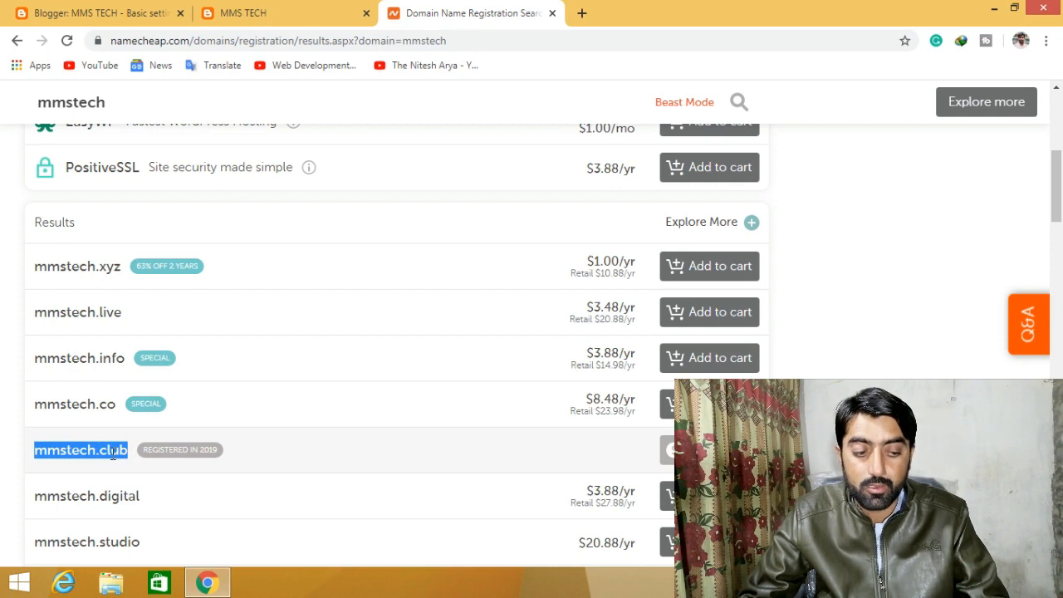
click(117, 452)
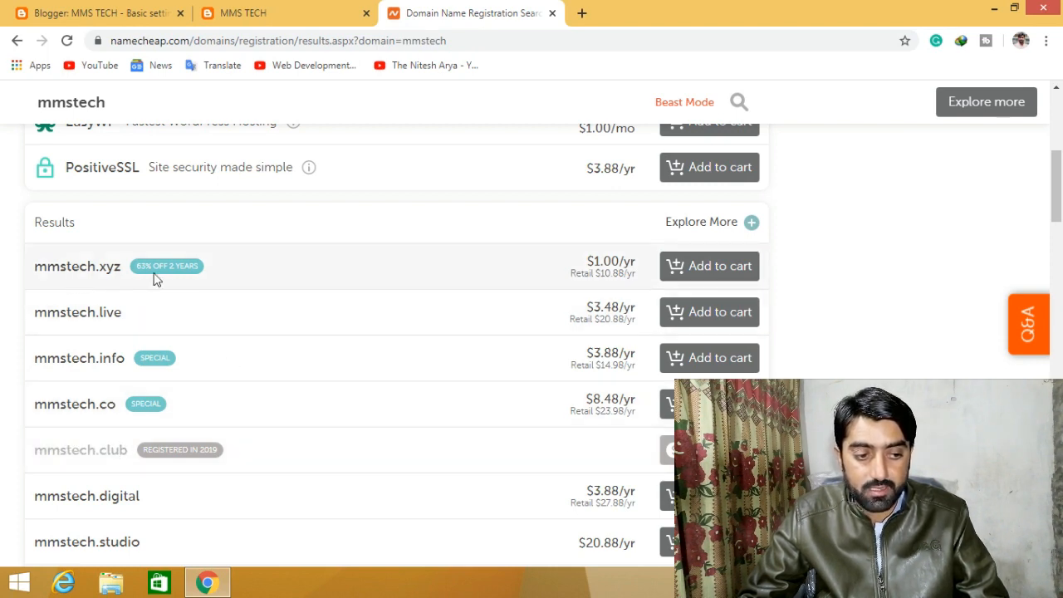
click(702, 267)
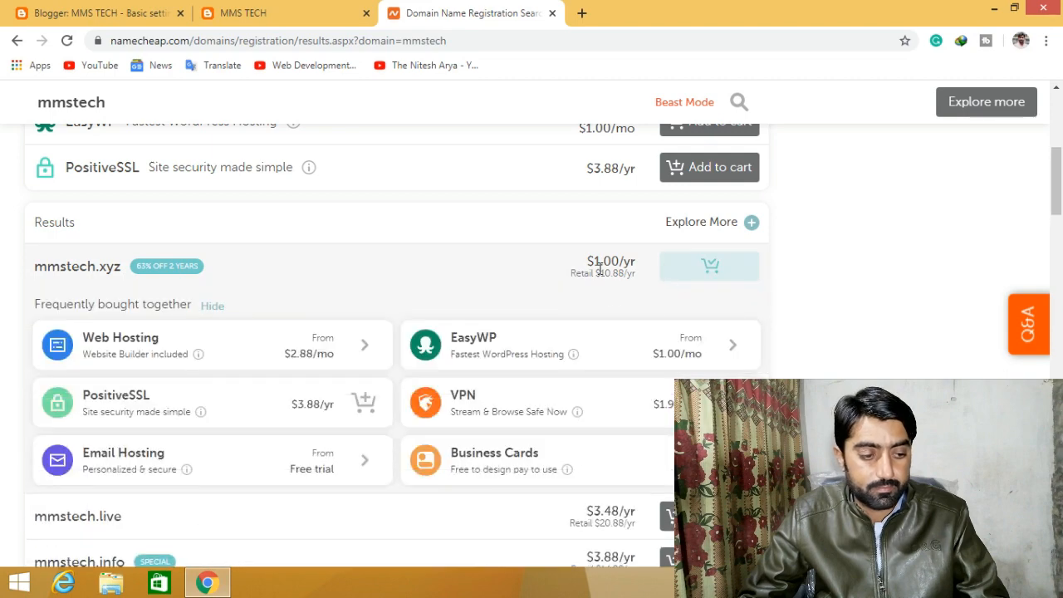
scroll(600, 266, down, 1)
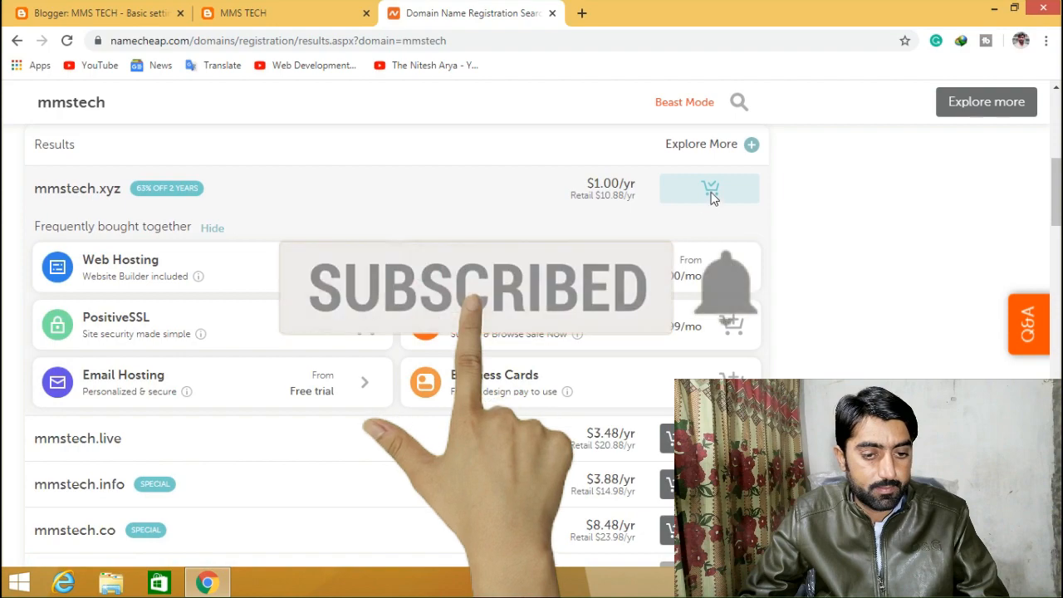
scroll(891, 121, up, 5)
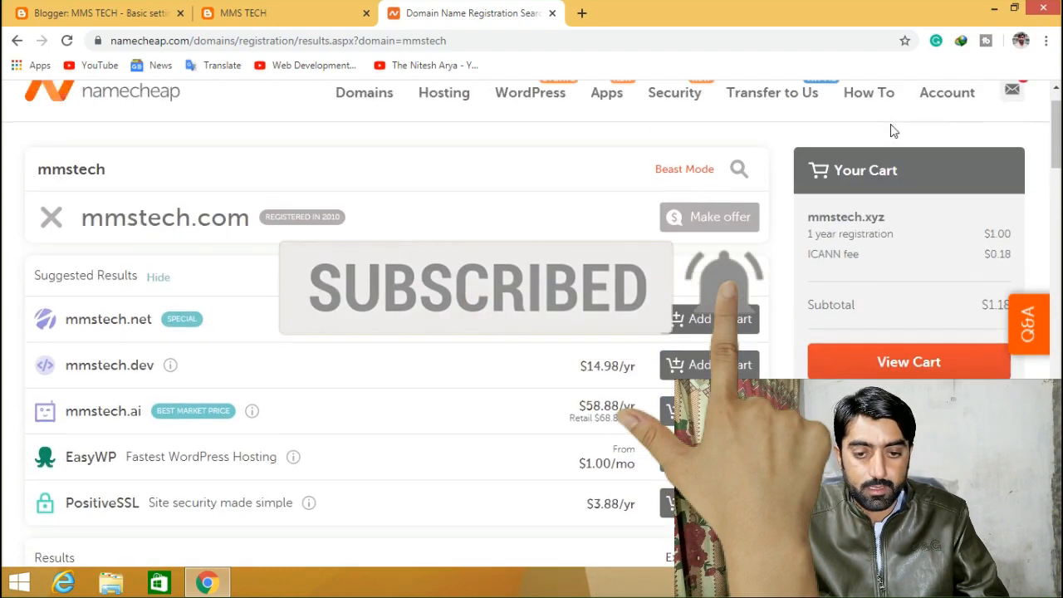
- Open the cart holding mmstech.xyz and confirm the order to reach the login page
click(897, 404)
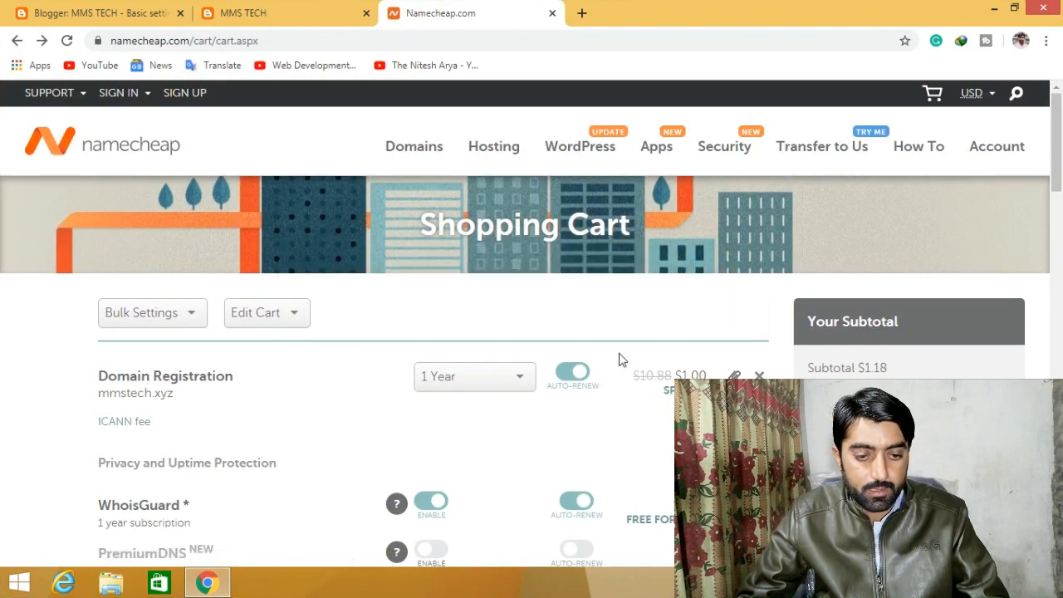
scroll(699, 335, down, 6)
scroll(700, 335, up, 5)
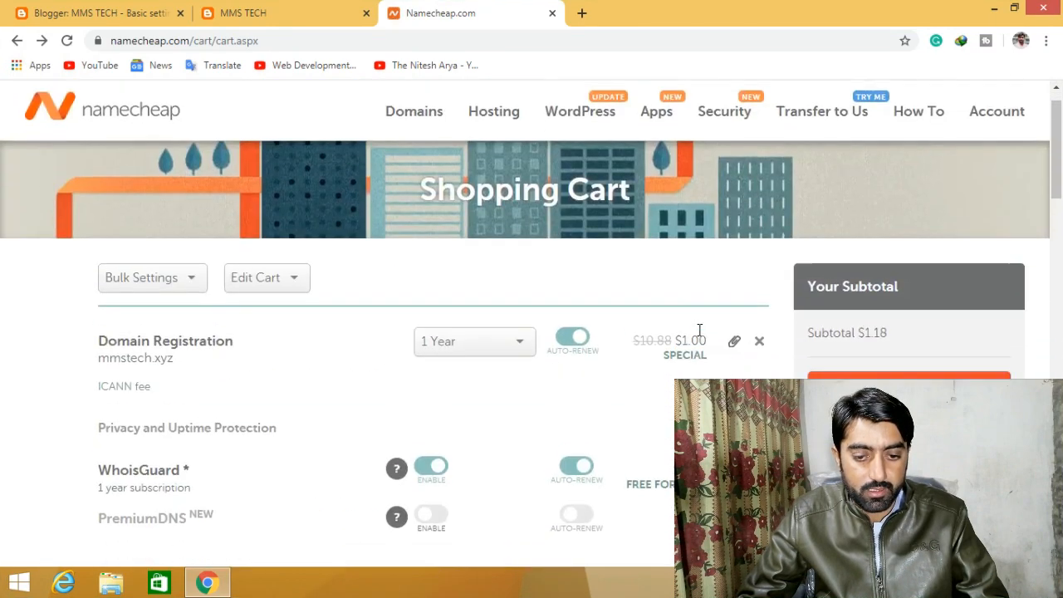
scroll(700, 330, down, 1)
click(905, 353)
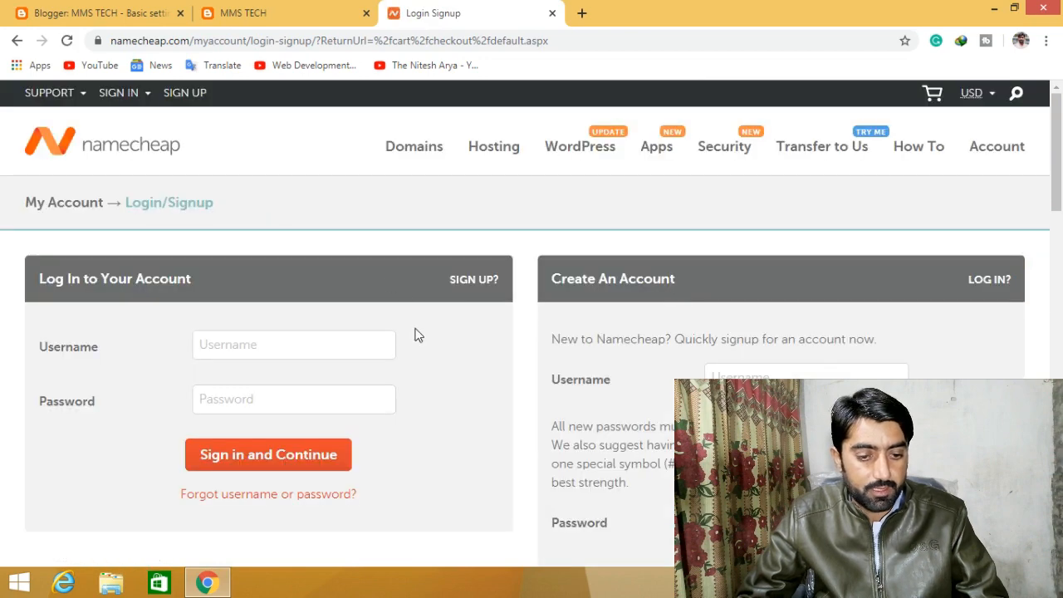
scroll(415, 332, down, 1)
scroll(458, 286, down, 1)
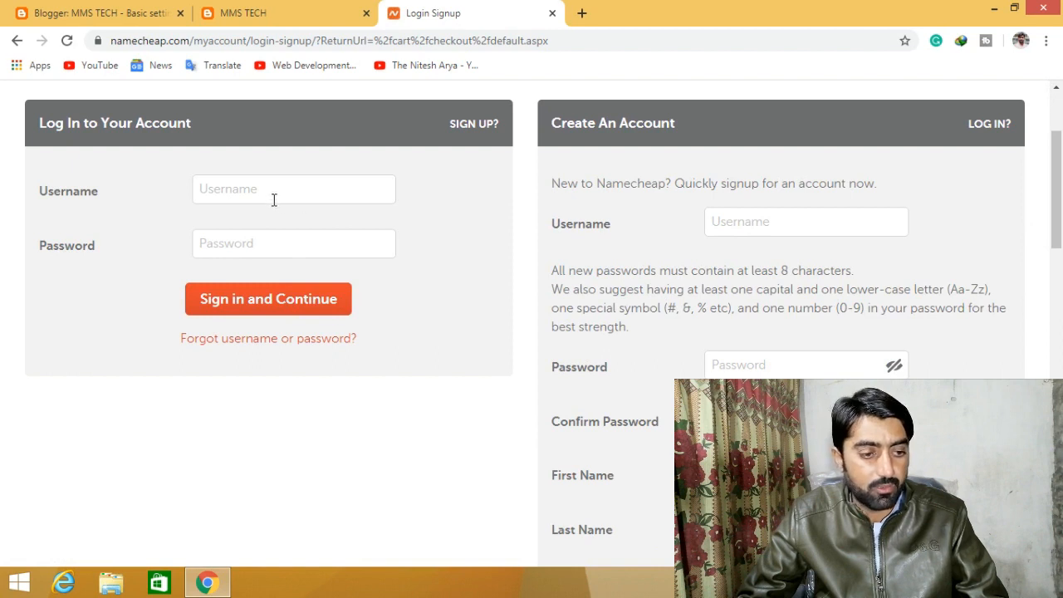
- Try the sign-in and create-account fields on the Namecheap login page
click(245, 196)
click(266, 254)
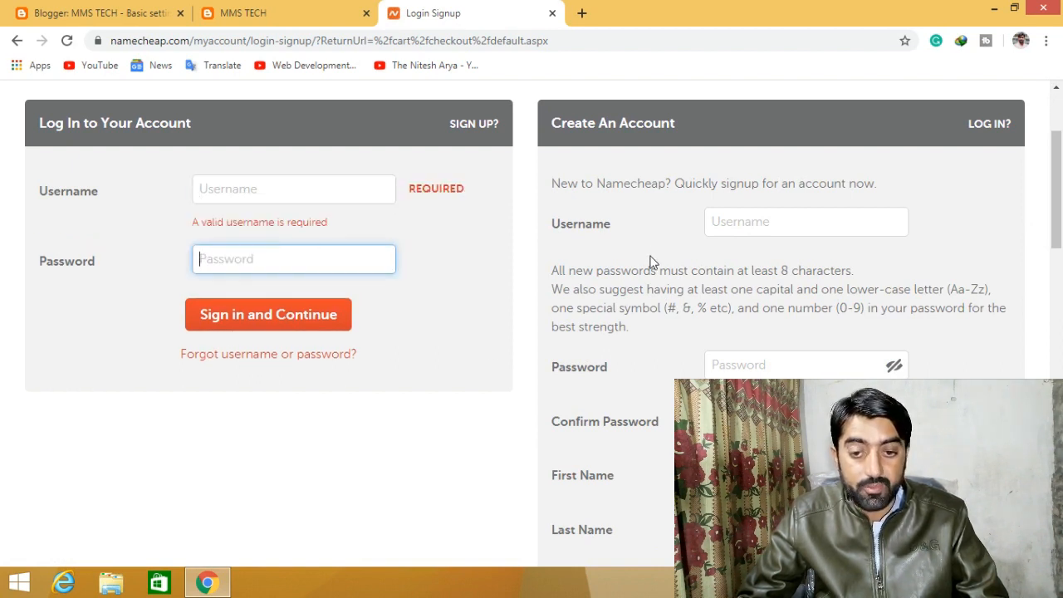
click(789, 220)
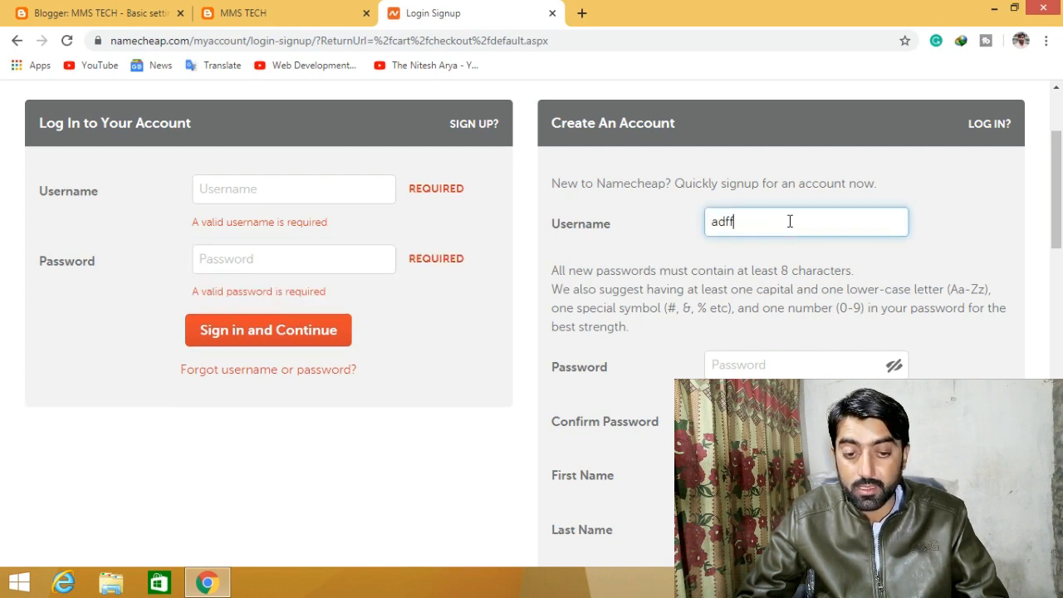
scroll(790, 221, down, 2)
click(761, 215)
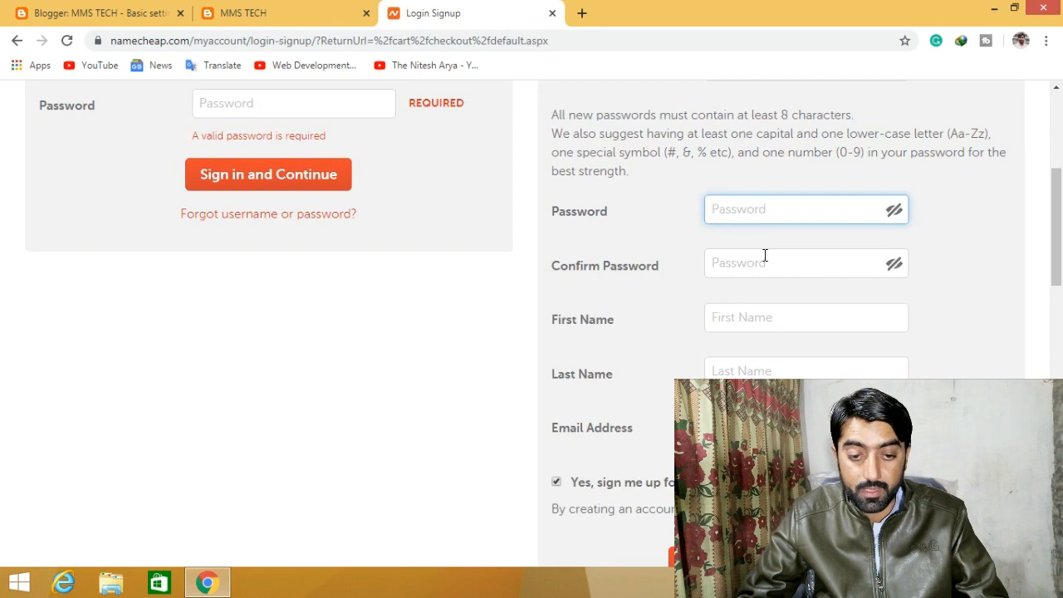
click(764, 256)
click(784, 335)
click(785, 404)
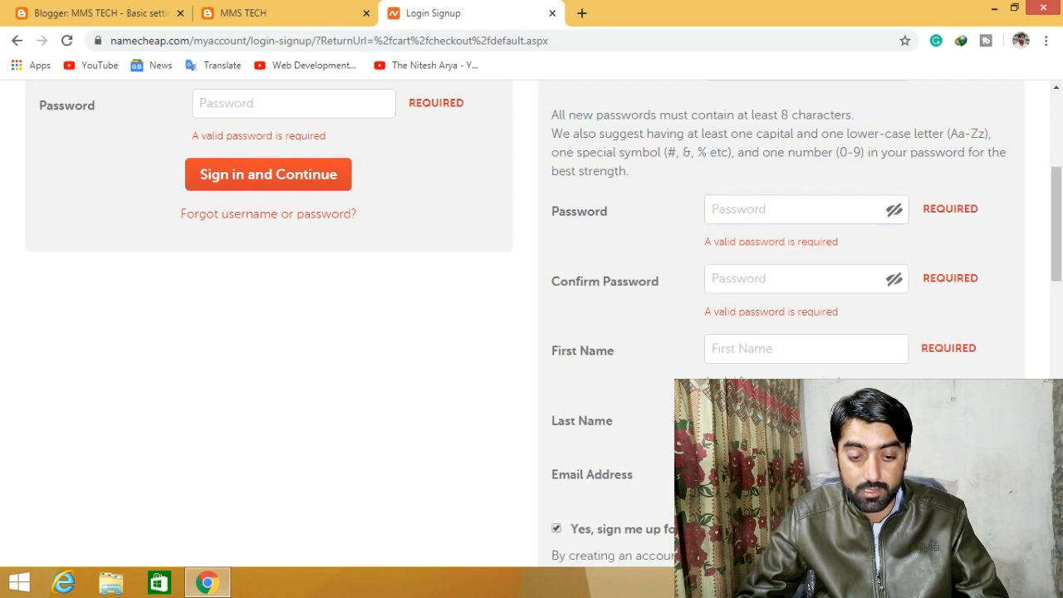
scroll(772, 398, down, 3)
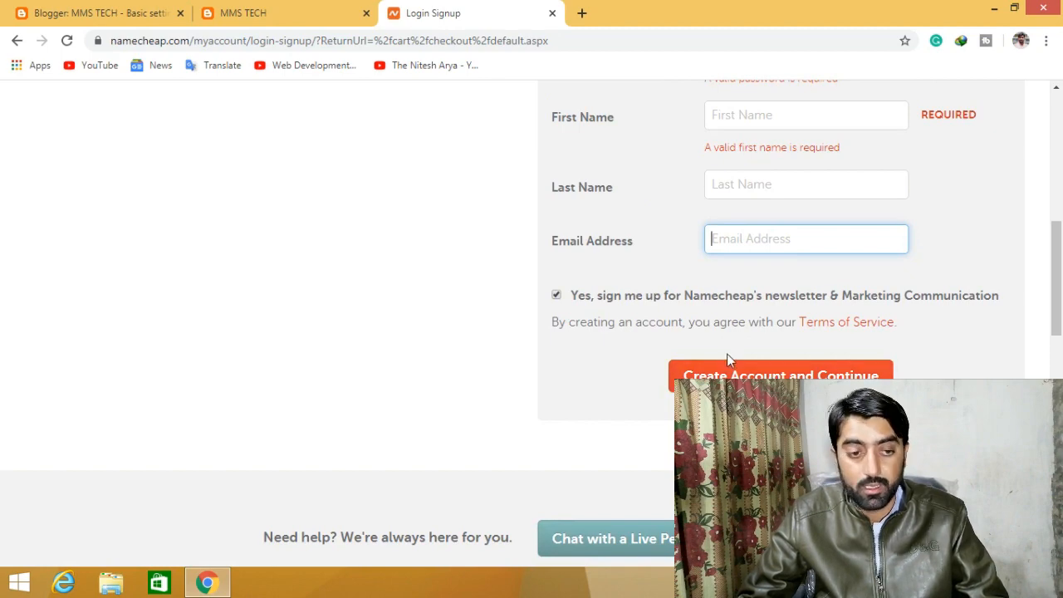
scroll(726, 353, up, 6)
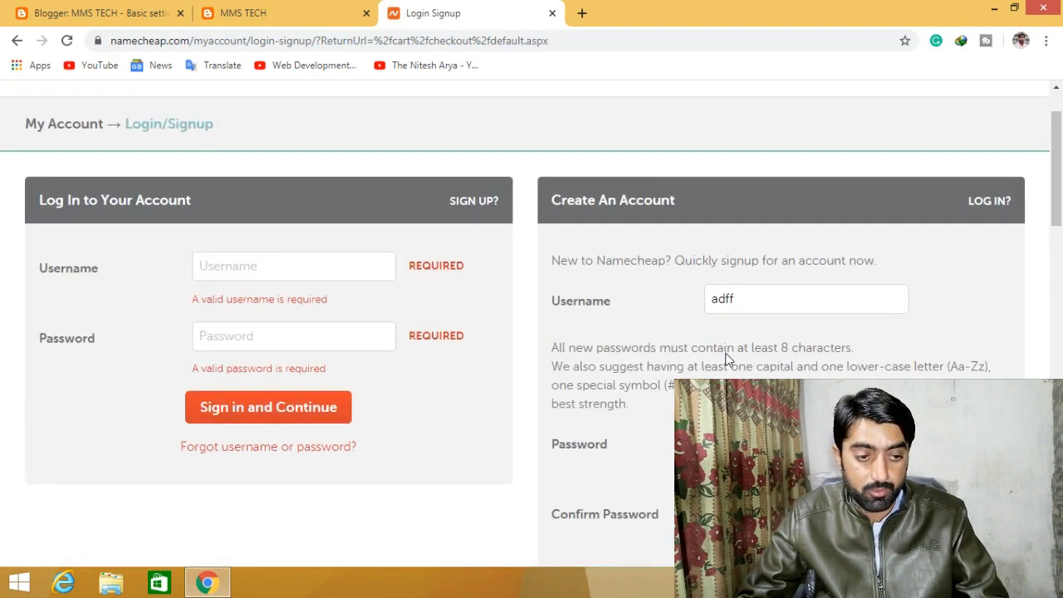
- Sign in with the saved account username and the account password
click(278, 267)
click(254, 304)
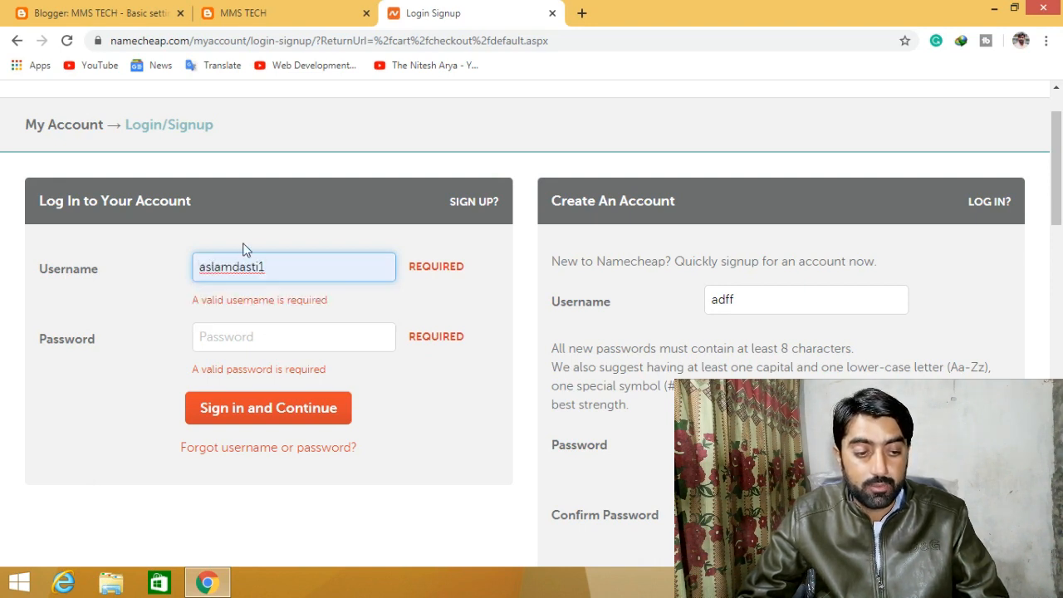
click(255, 332)
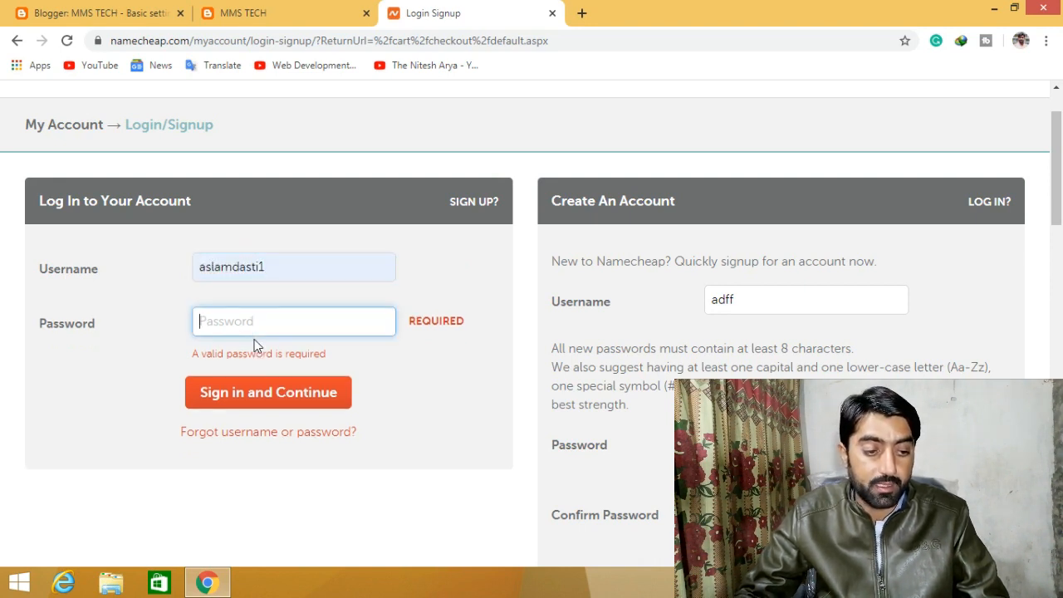
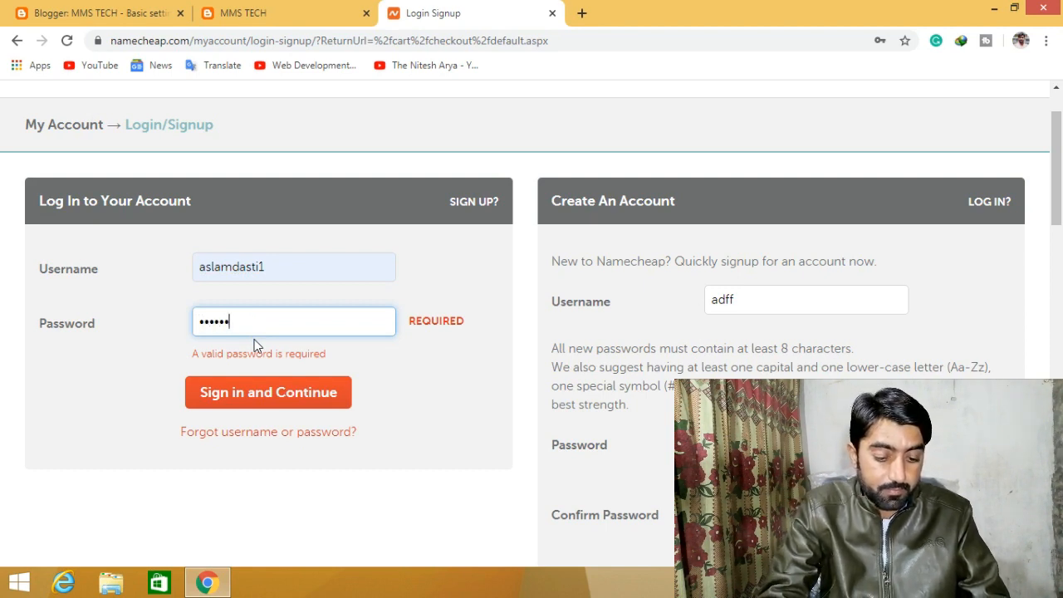
key(Return)
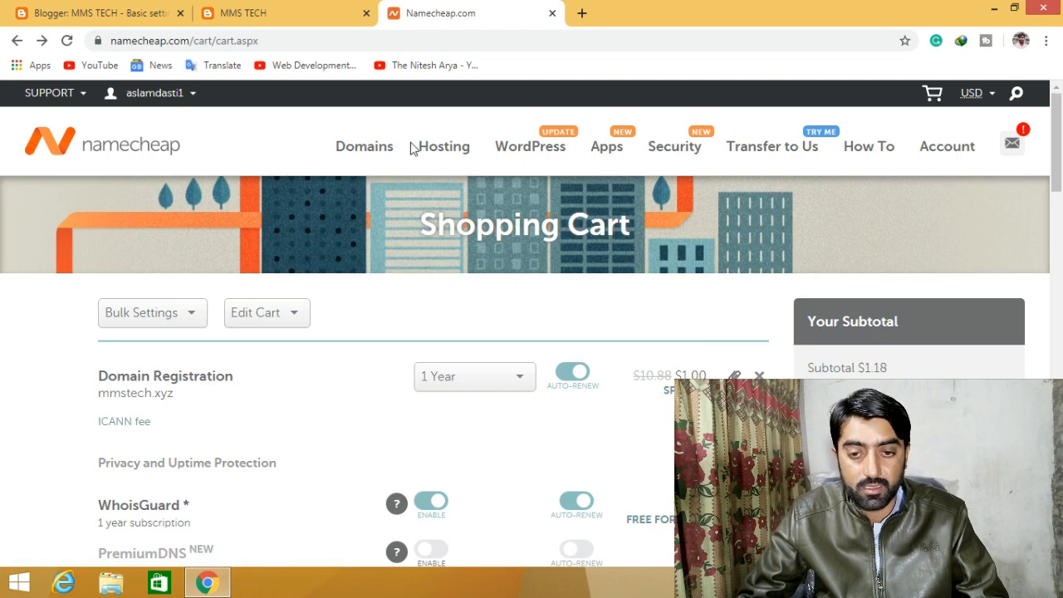
- Search the Namecheap domain list for 'mms' and open mmstech.club's management page
mouse_move(187, 94)
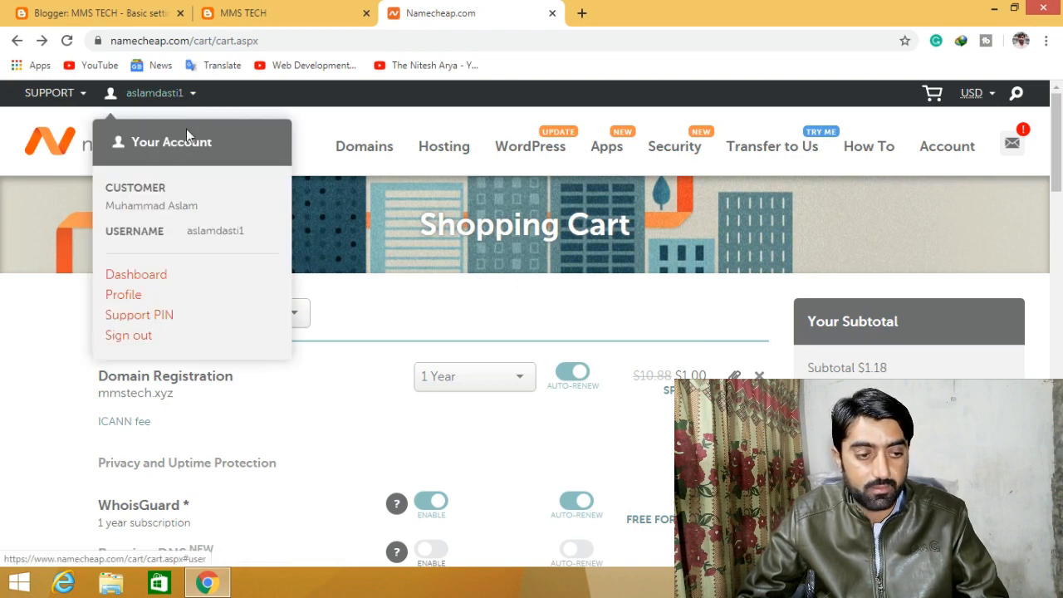
click(152, 280)
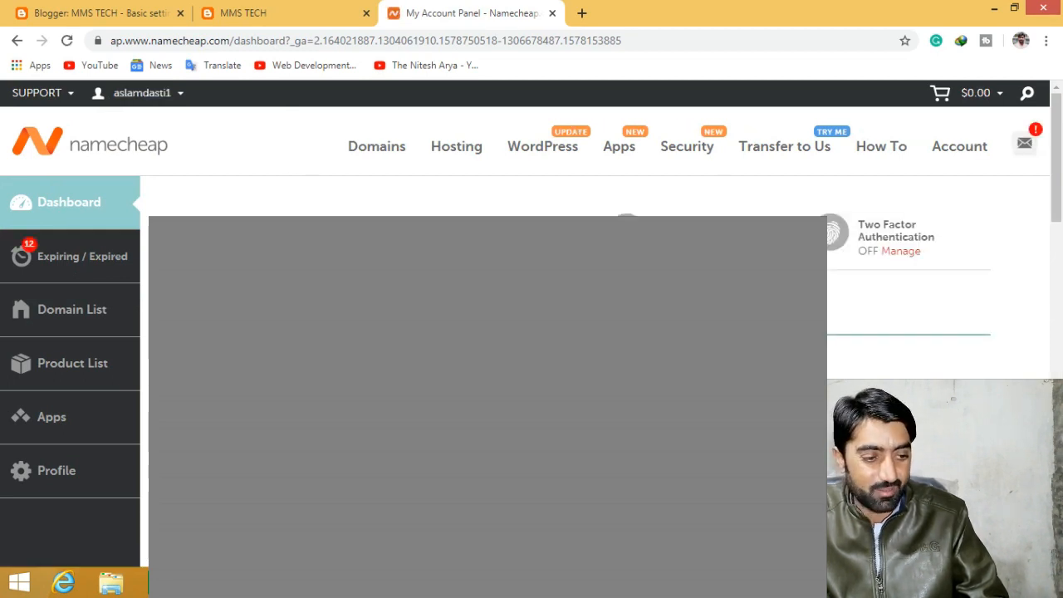
click(98, 316)
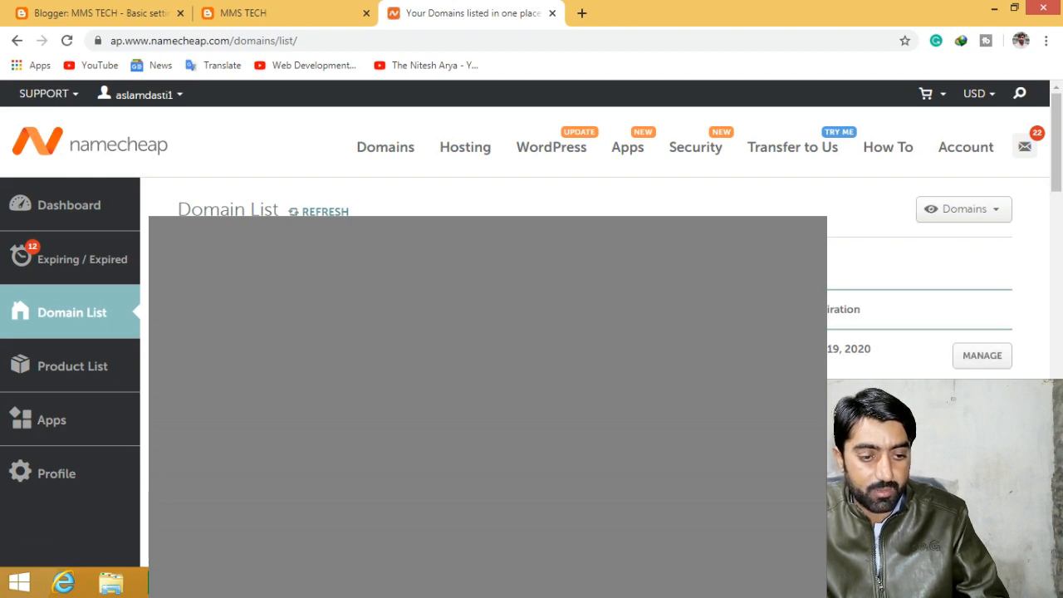
text(mms)
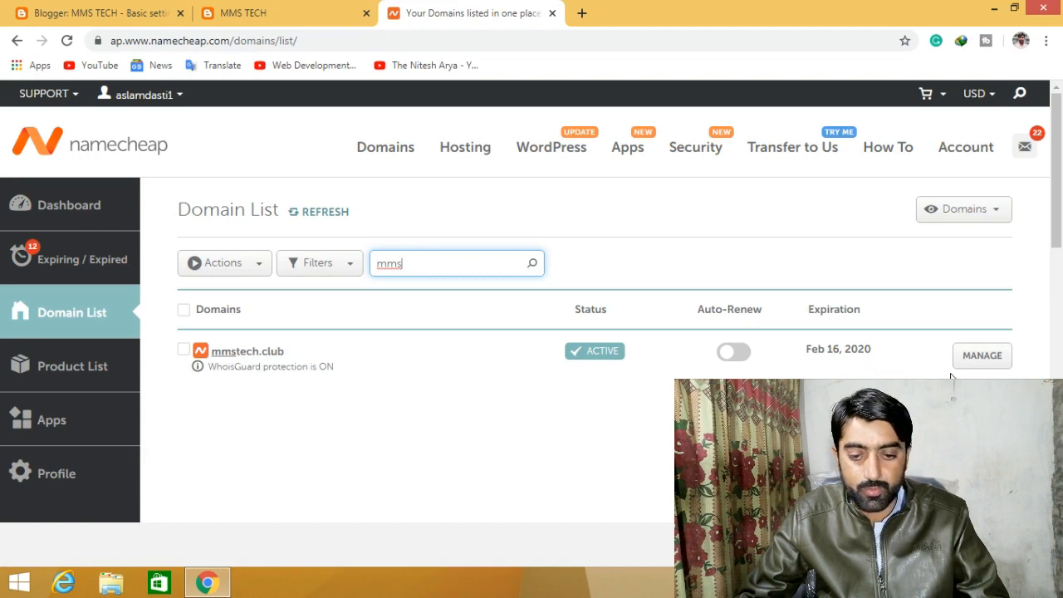
click(982, 363)
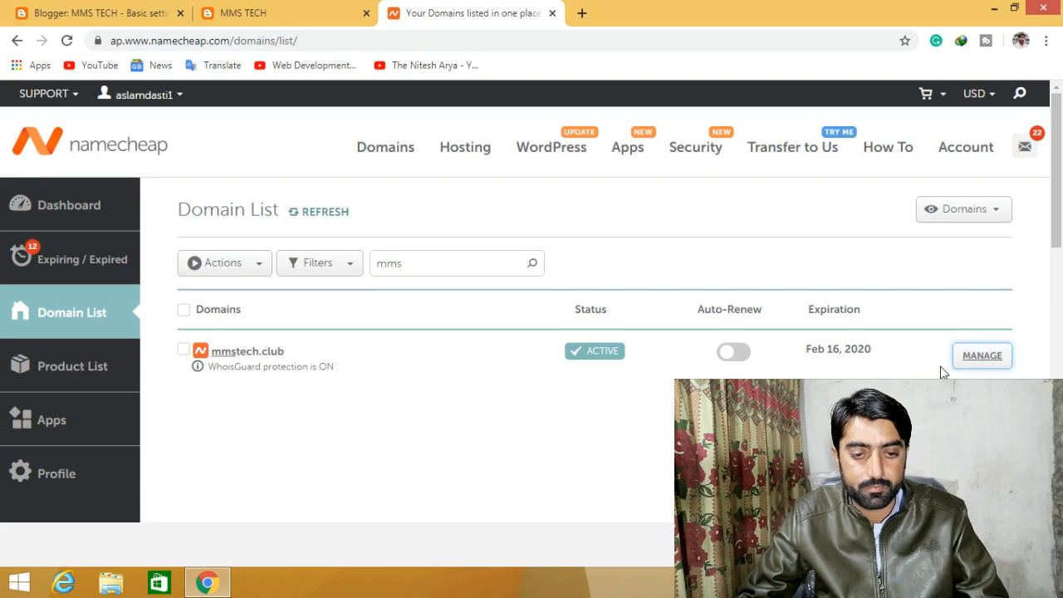
click(982, 361)
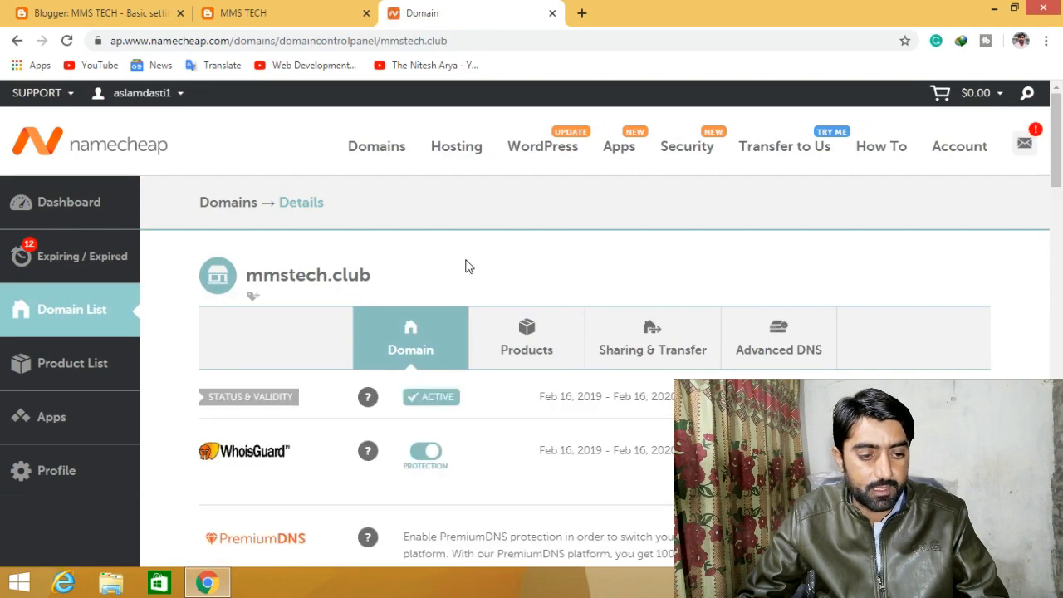
- Look over the mmstech.club details, then go back to the MMS TECH blog tab
scroll(465, 266, down, 1)
scroll(594, 311, down, 3)
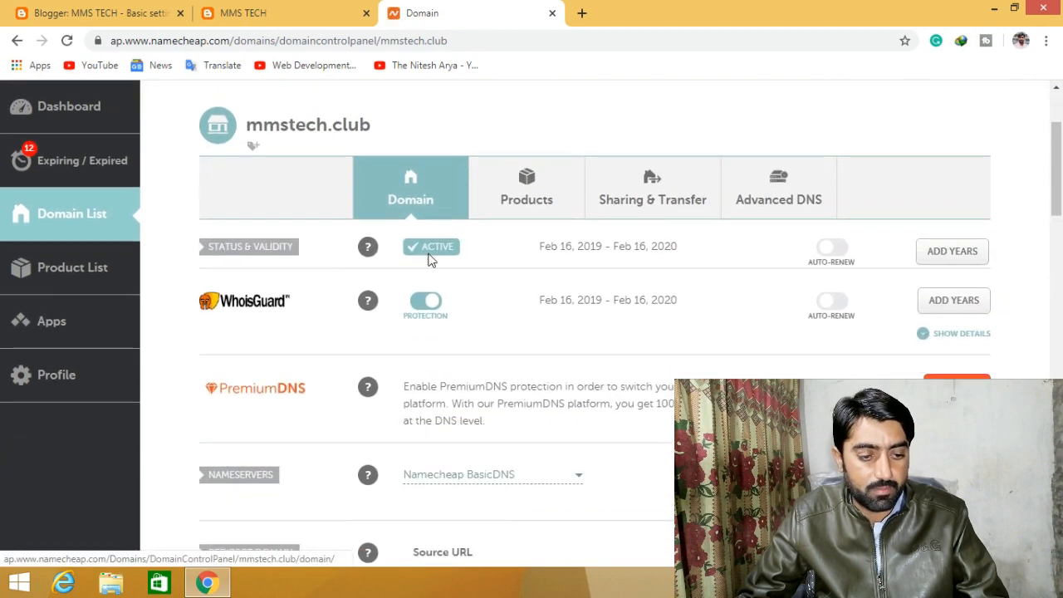
scroll(591, 283, up, 4)
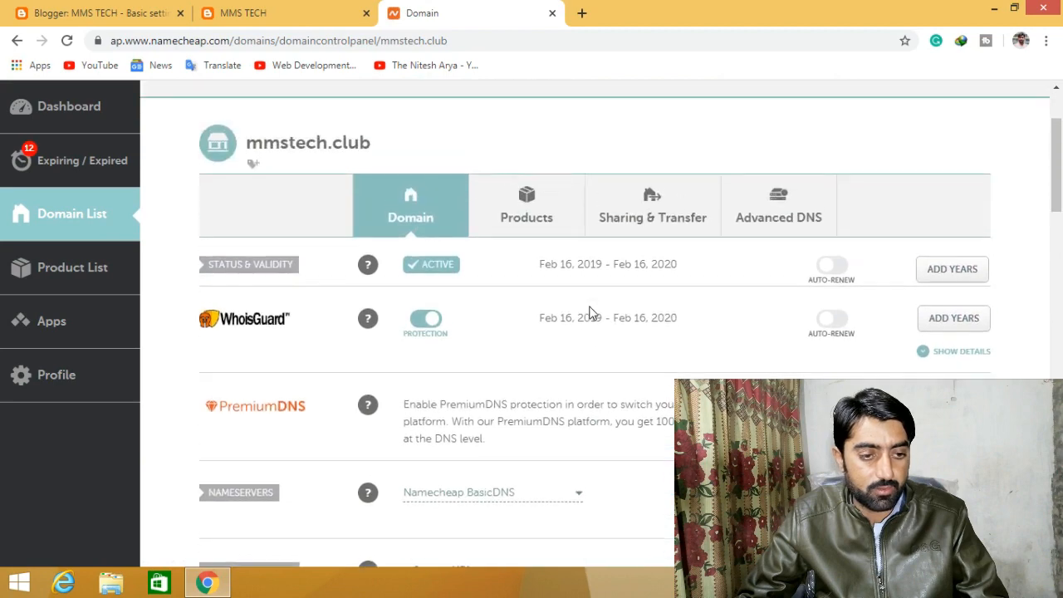
click(315, 15)
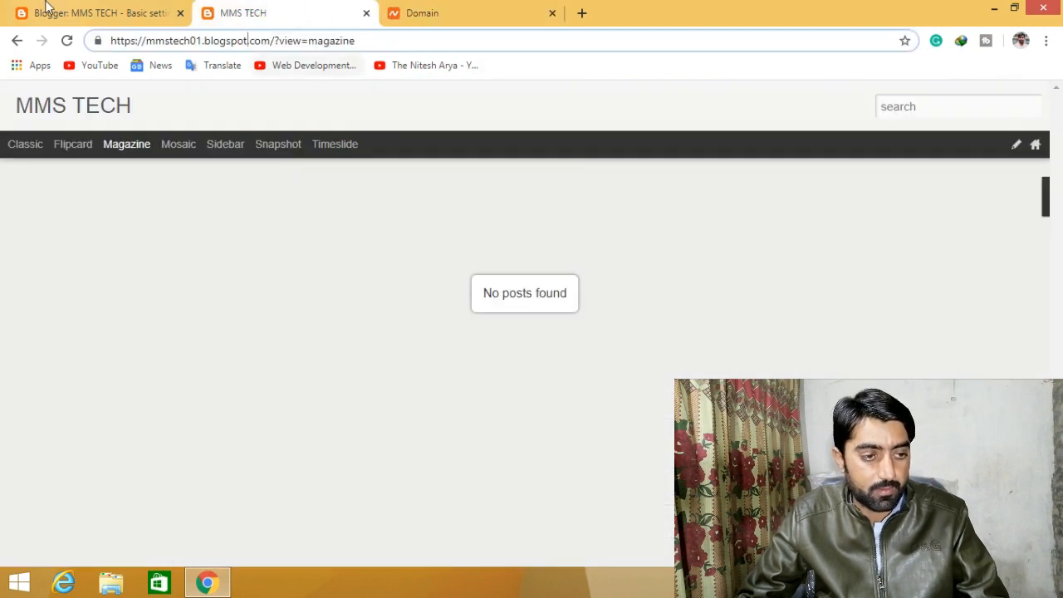
click(72, 12)
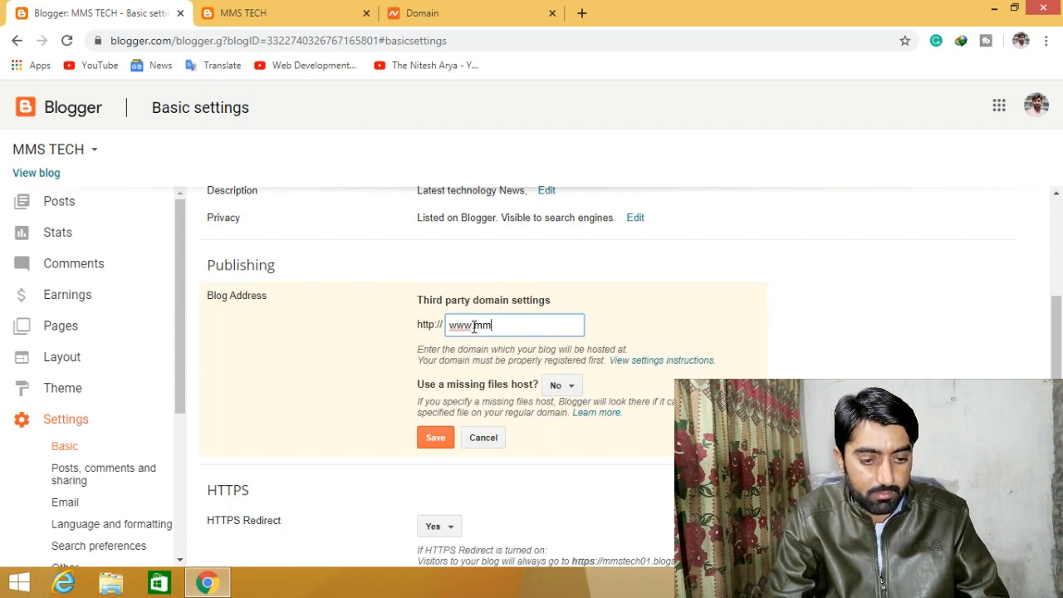
text(stech)
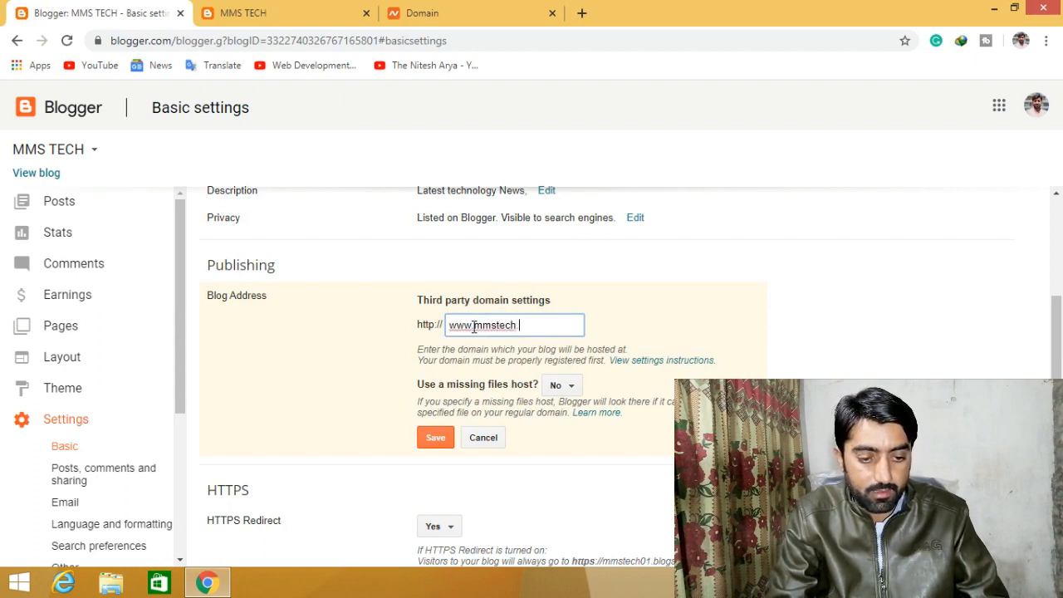
text(.clu)
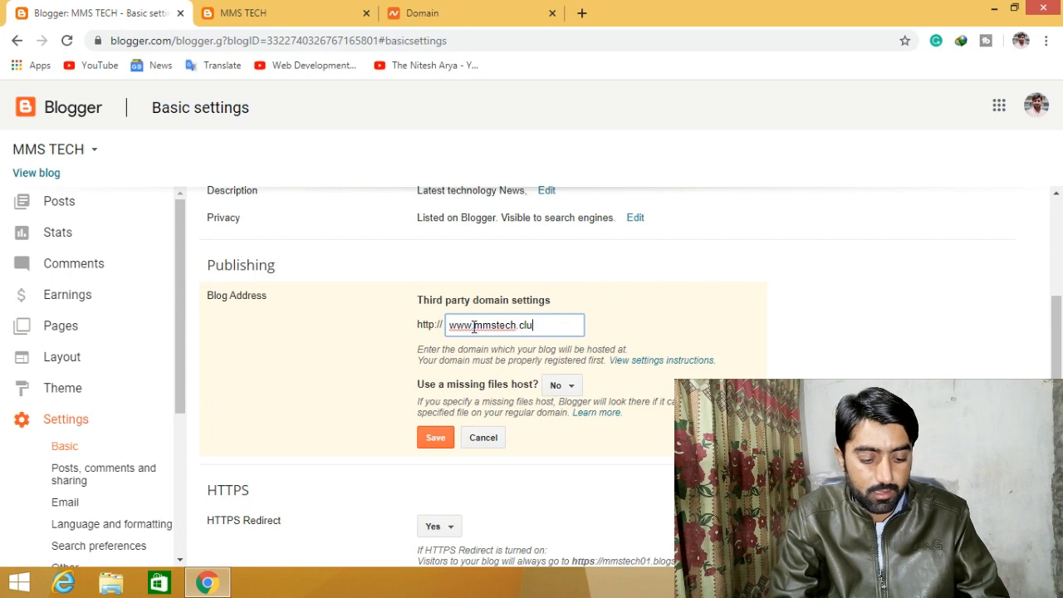
text(b)
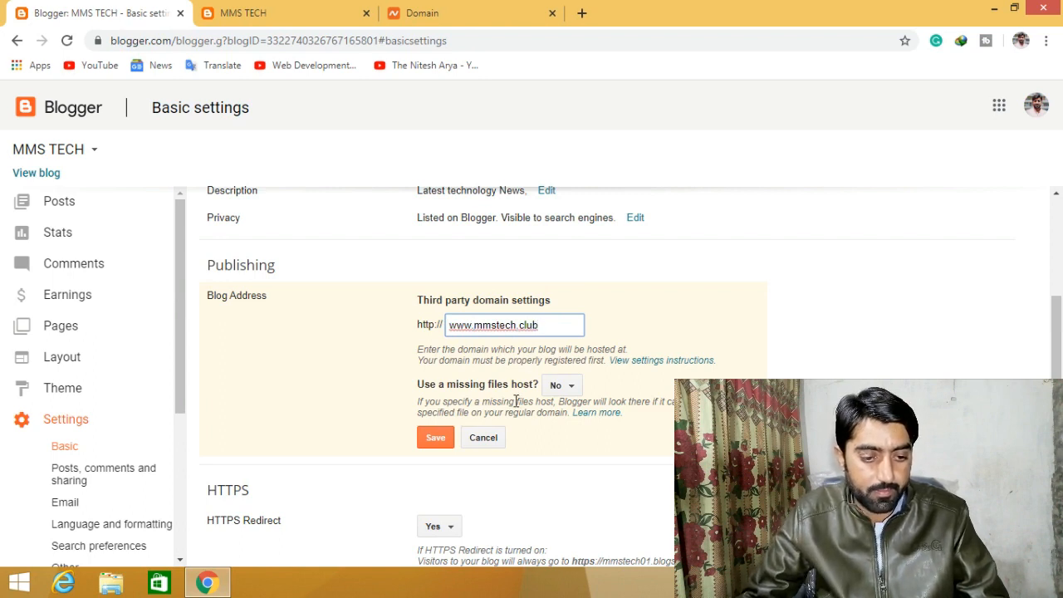
click(436, 440)
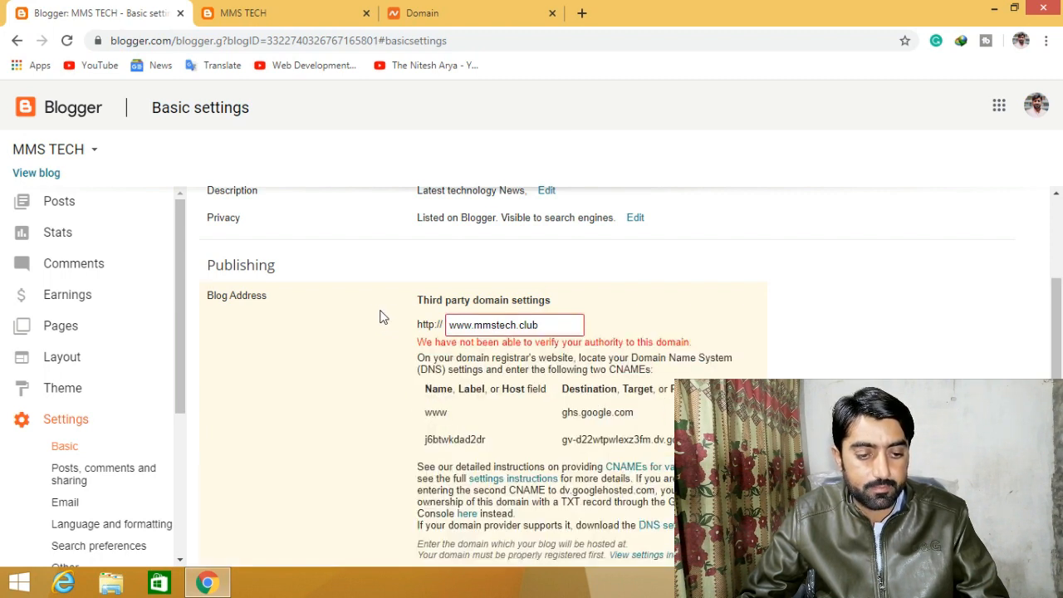
- Read the verification error listing two required CNAMEs, then return to Namecheap's mmstech.club page
scroll(398, 309, down, 1)
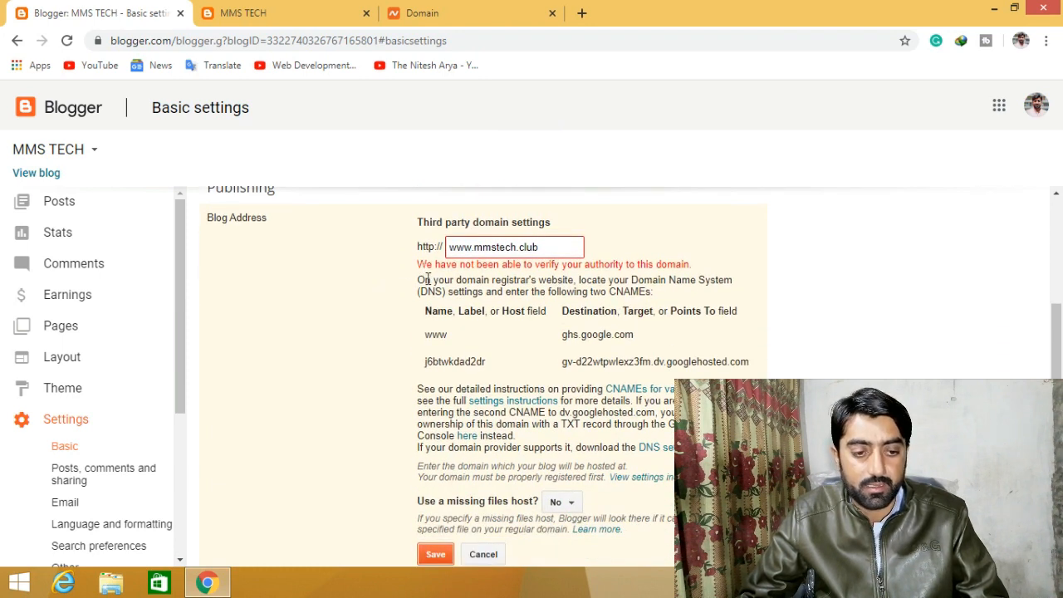
drag(419, 269, 695, 269)
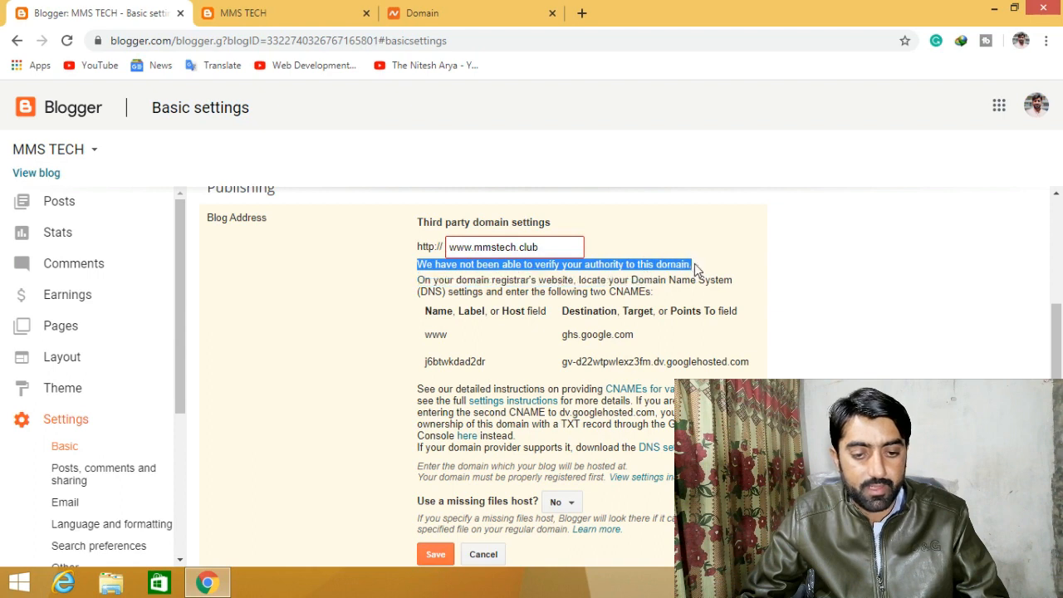
click(665, 261)
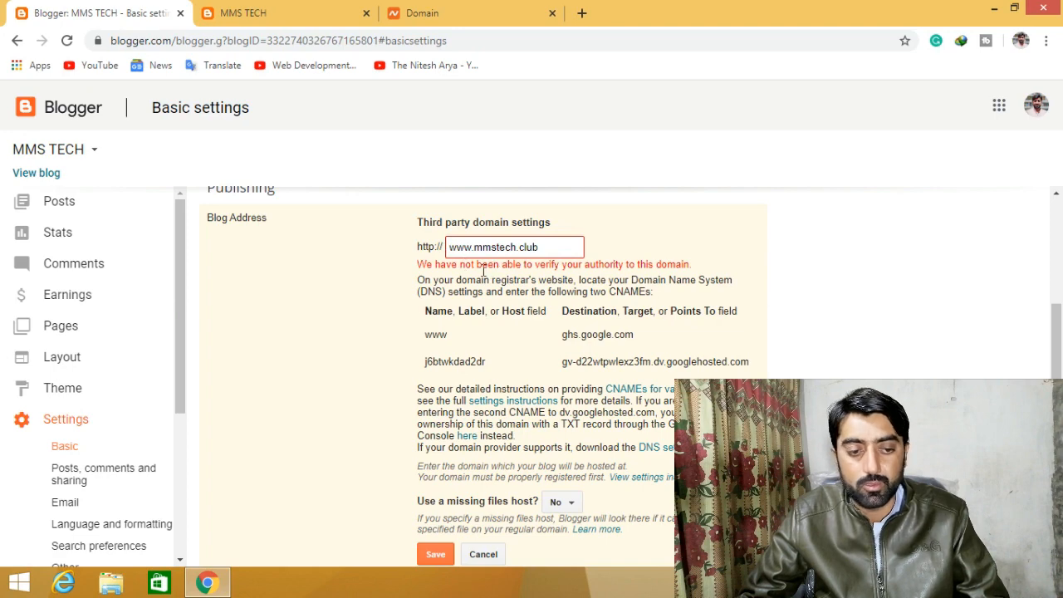
click(449, 10)
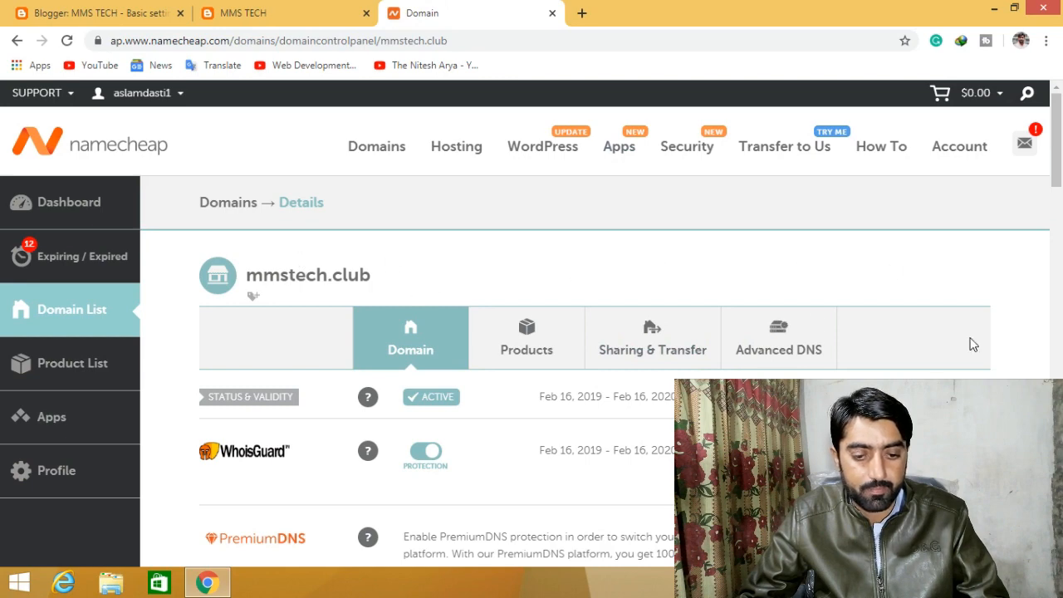
- Open mmstech.club's Advanced DNS page, then go back to Blogger's CNAME requirements
click(785, 343)
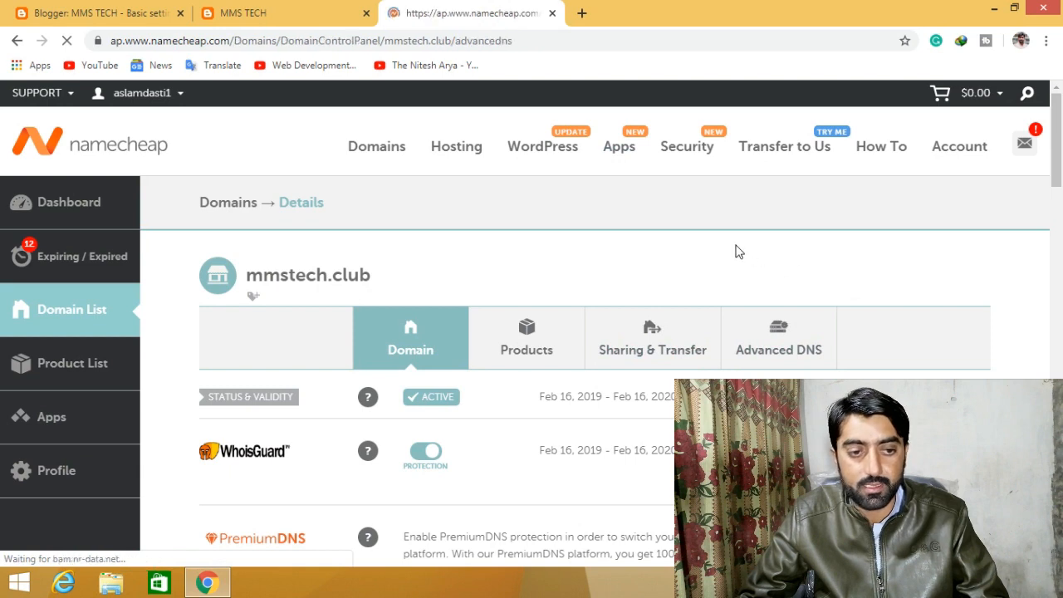
scroll(626, 257, down, 1)
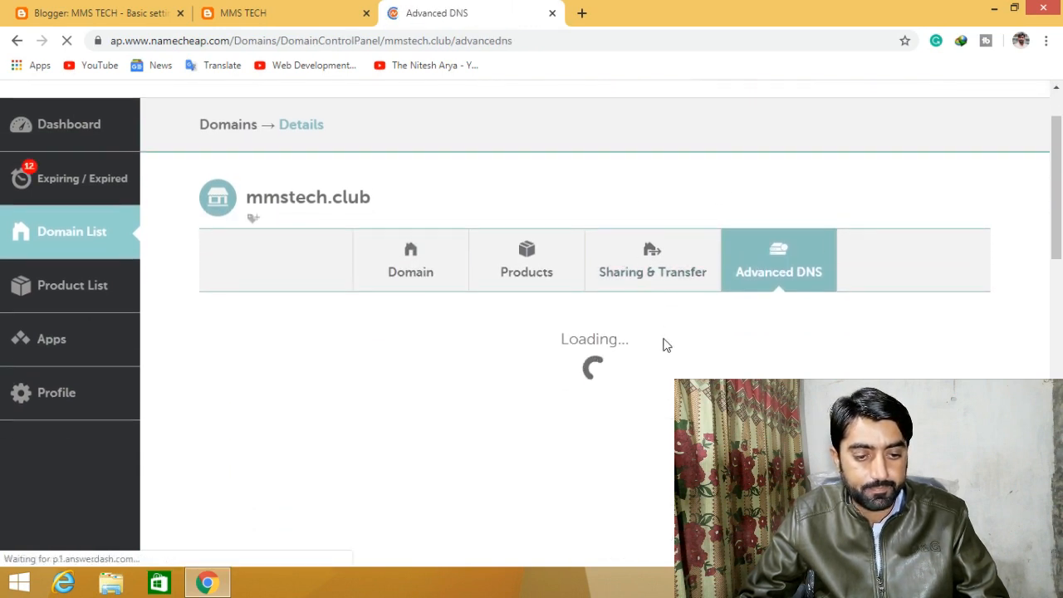
click(278, 12)
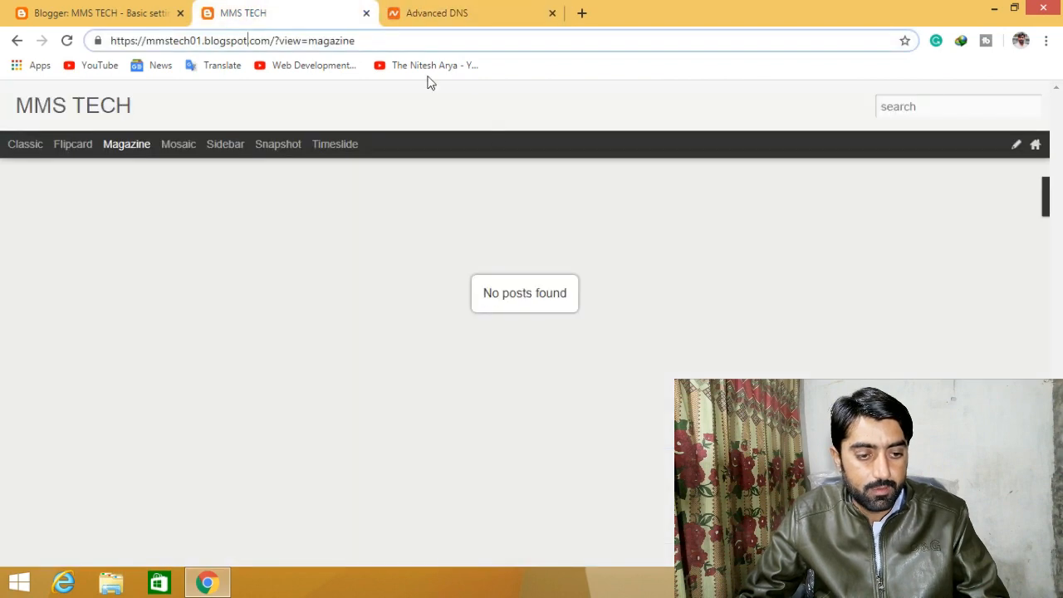
click(105, 8)
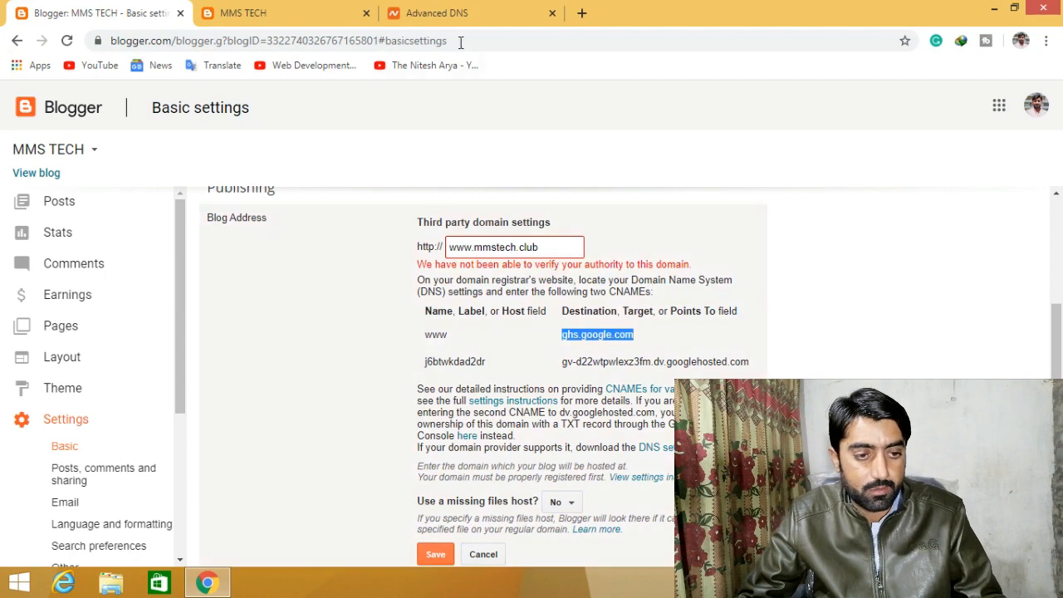
- Edit the existing CNAME record and confirm host www with value ghs.google.com
click(440, 13)
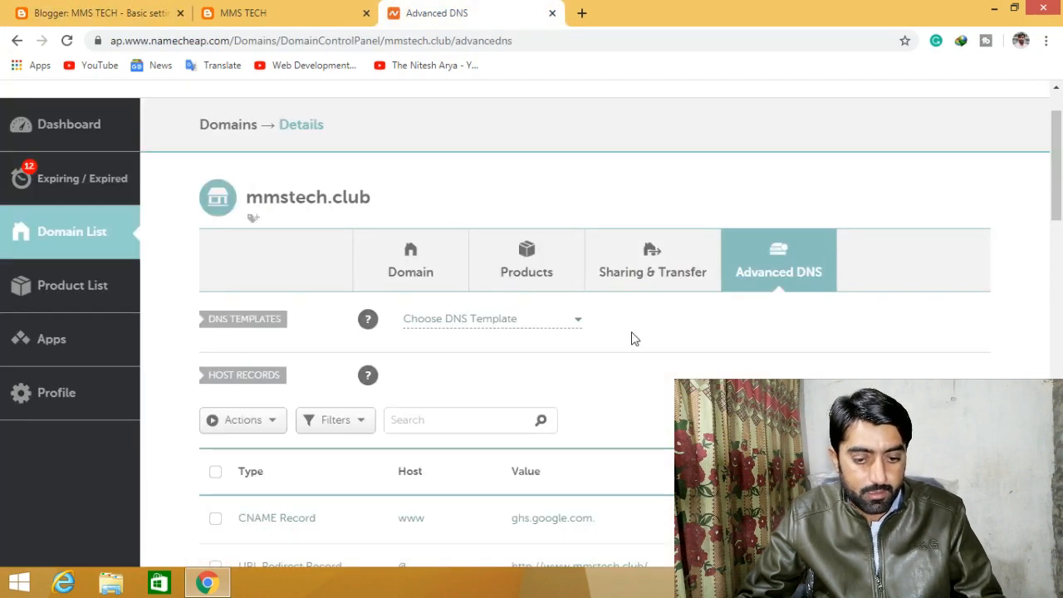
scroll(631, 337, down, 3)
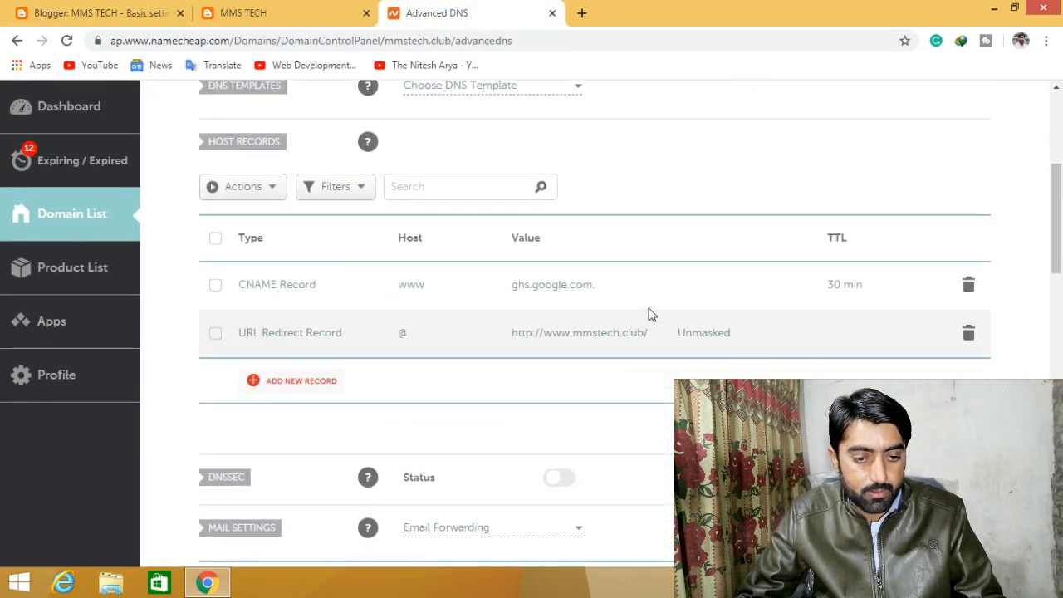
click(631, 286)
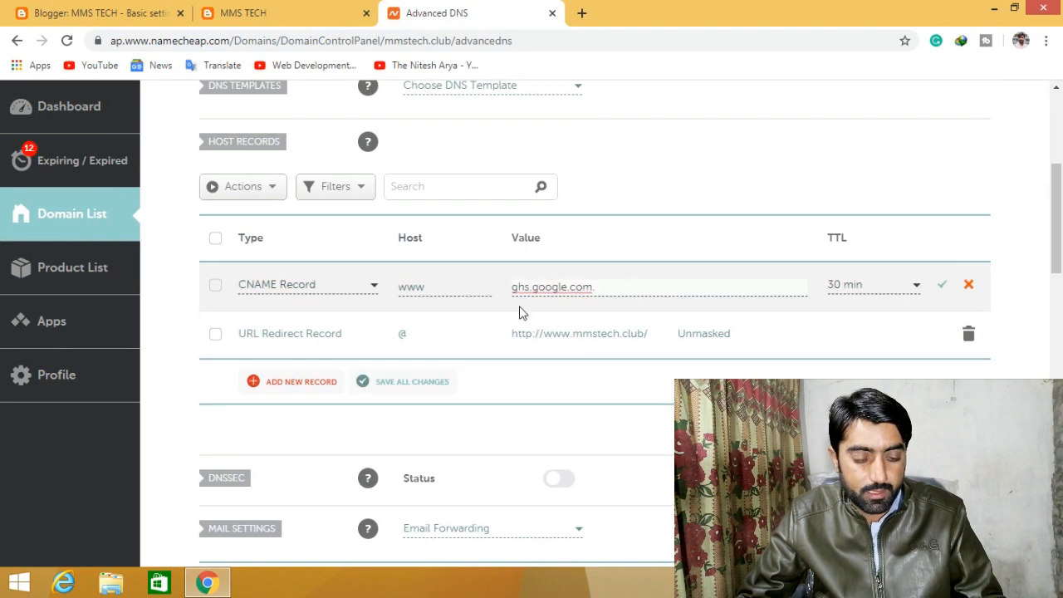
click(433, 288)
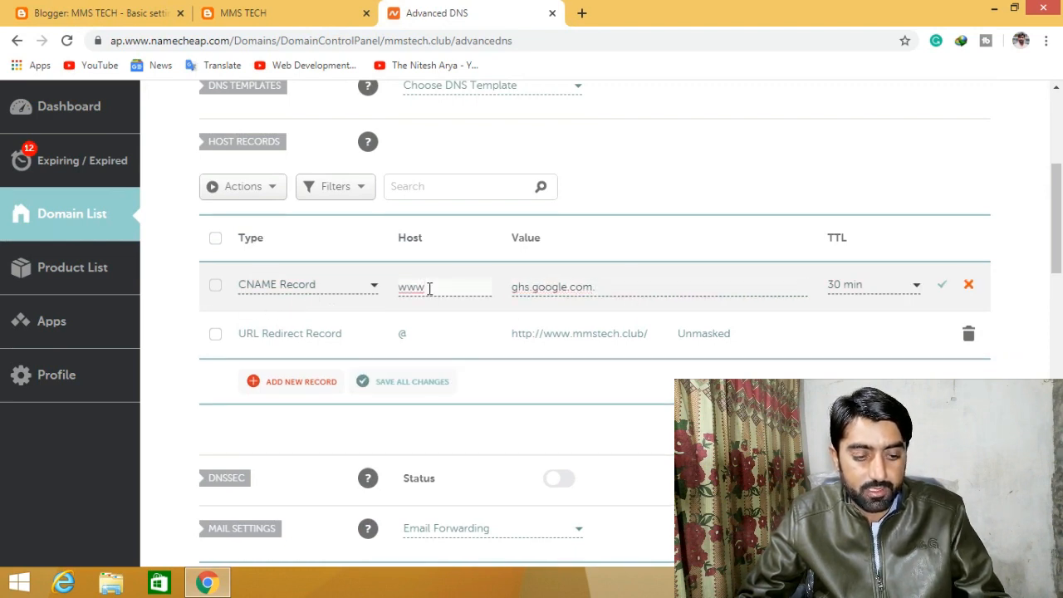
click(606, 287)
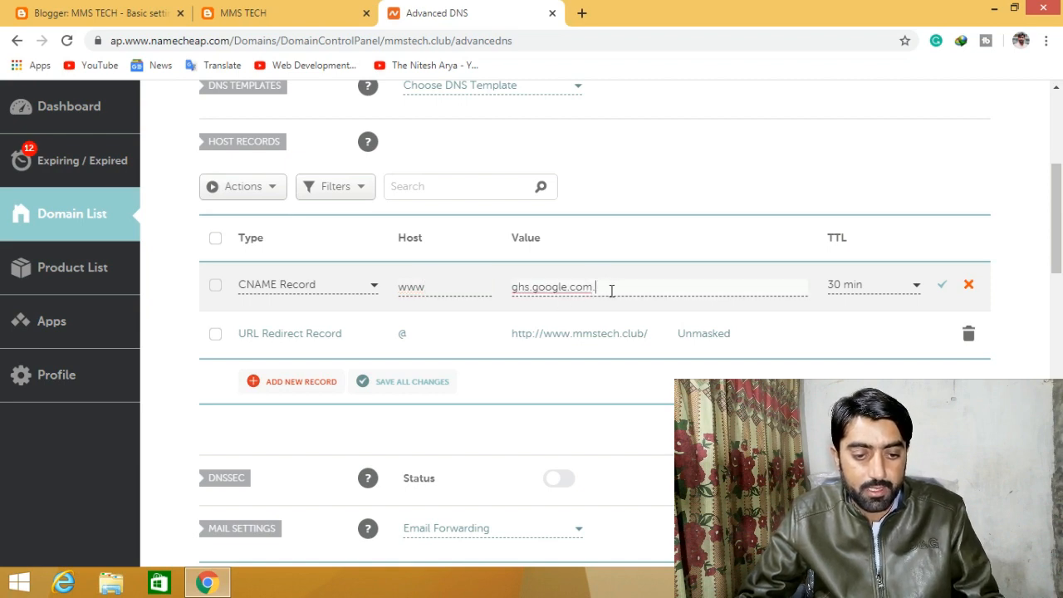
triple_click(610, 290)
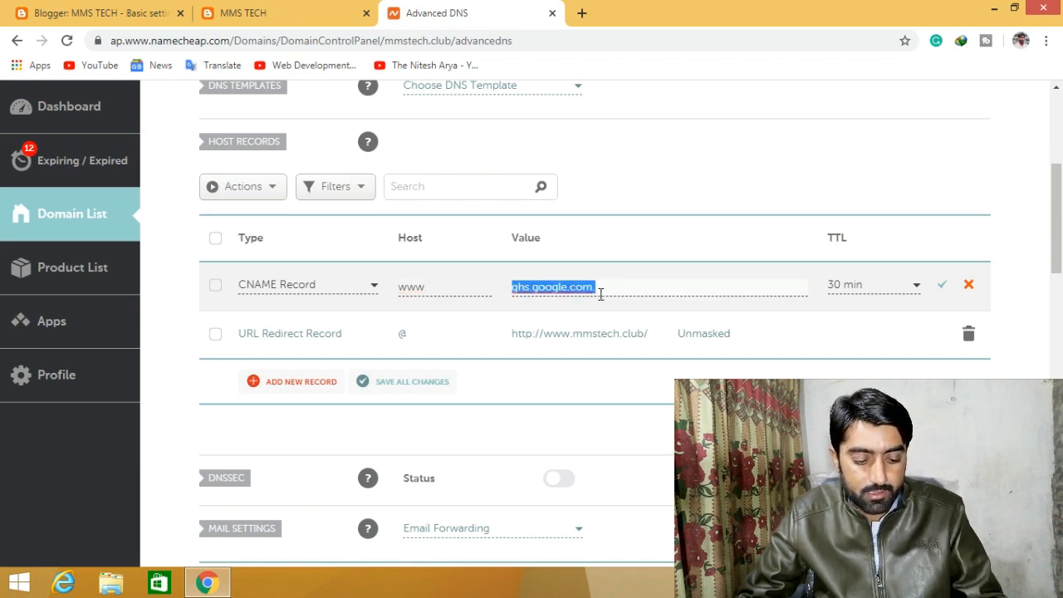
click(600, 293)
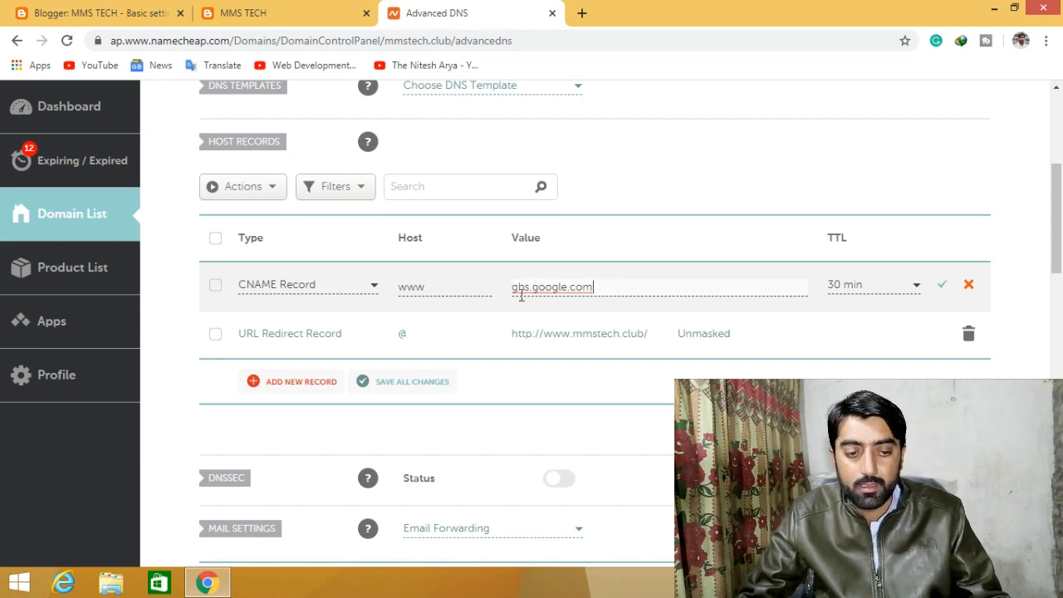
click(434, 286)
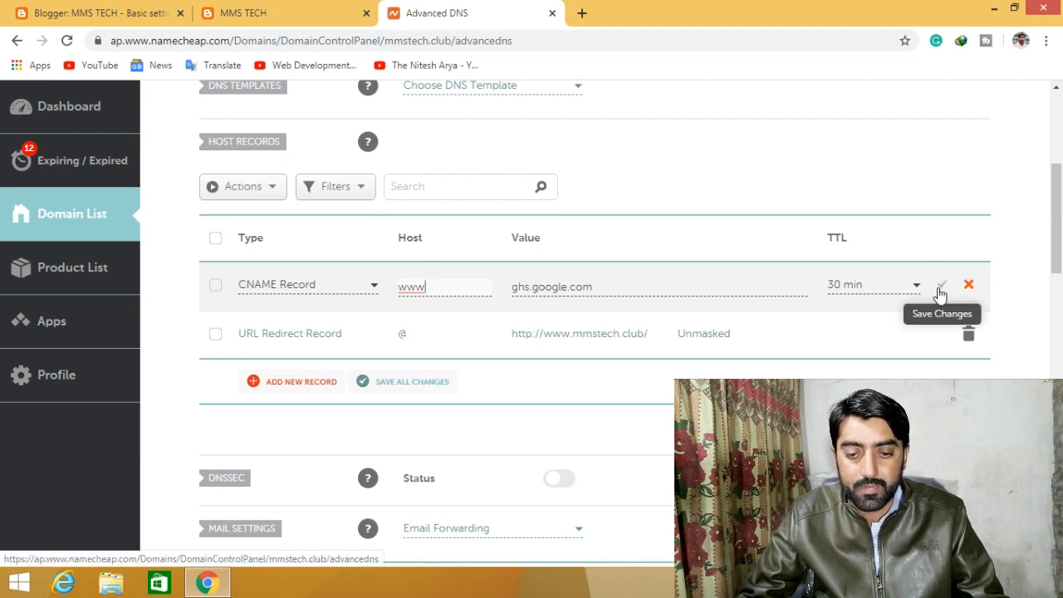
- Keep its TTL at 30 min, save the record, and view the MMS TECH blog
click(877, 284)
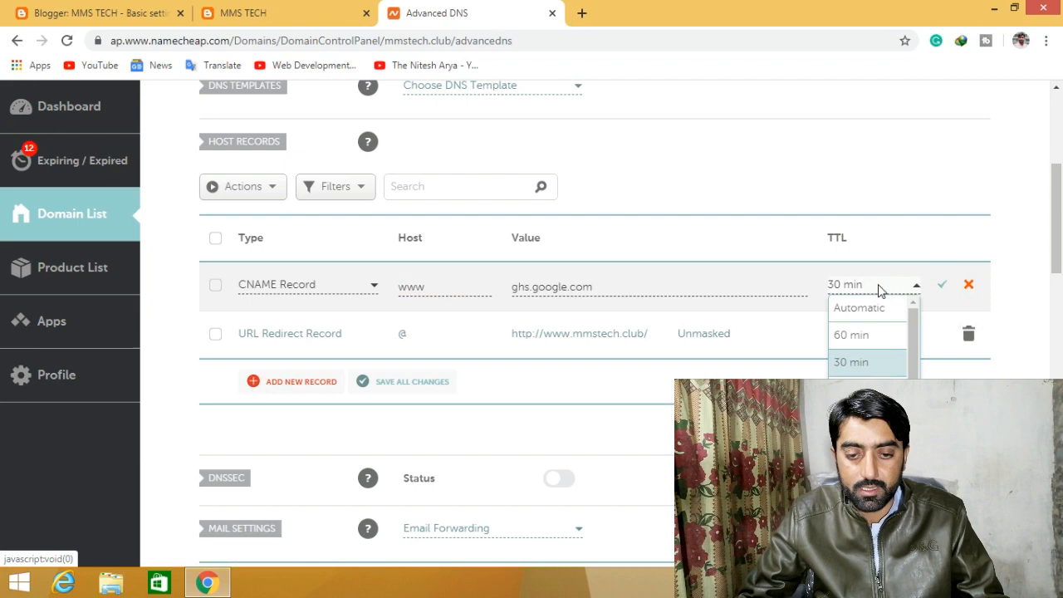
click(864, 362)
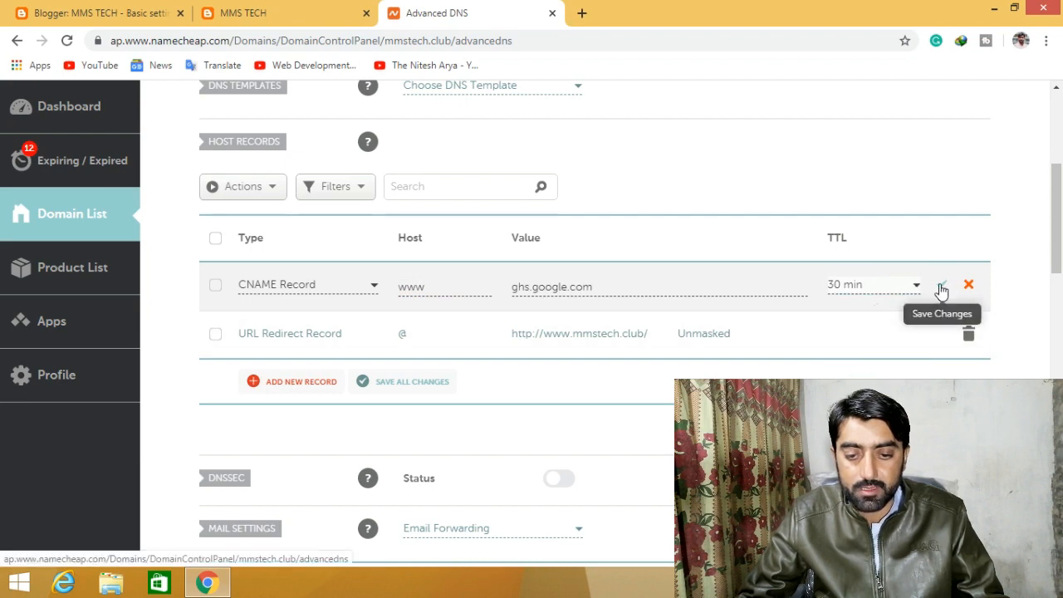
click(942, 286)
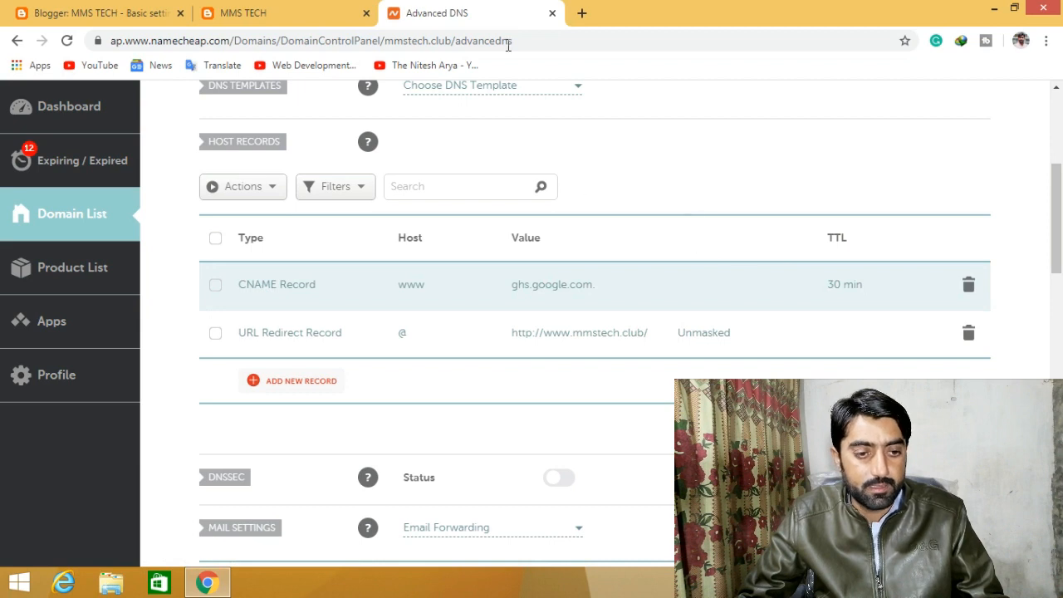
click(291, 8)
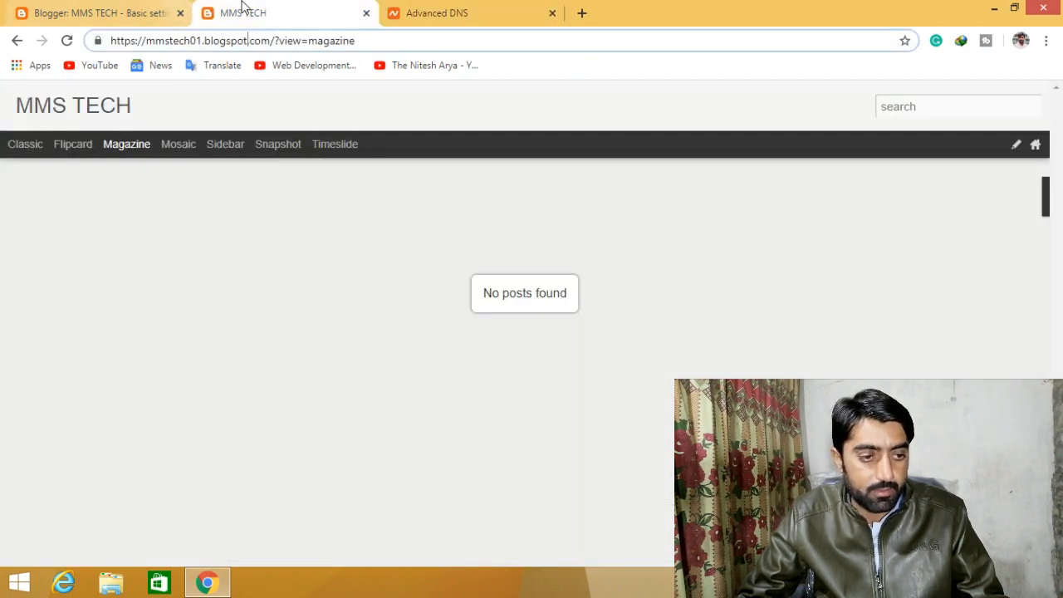
- Close the blog preview and copy the CNAME name j6btwkdad2dr from Blogger's list
click(366, 15)
click(161, 12)
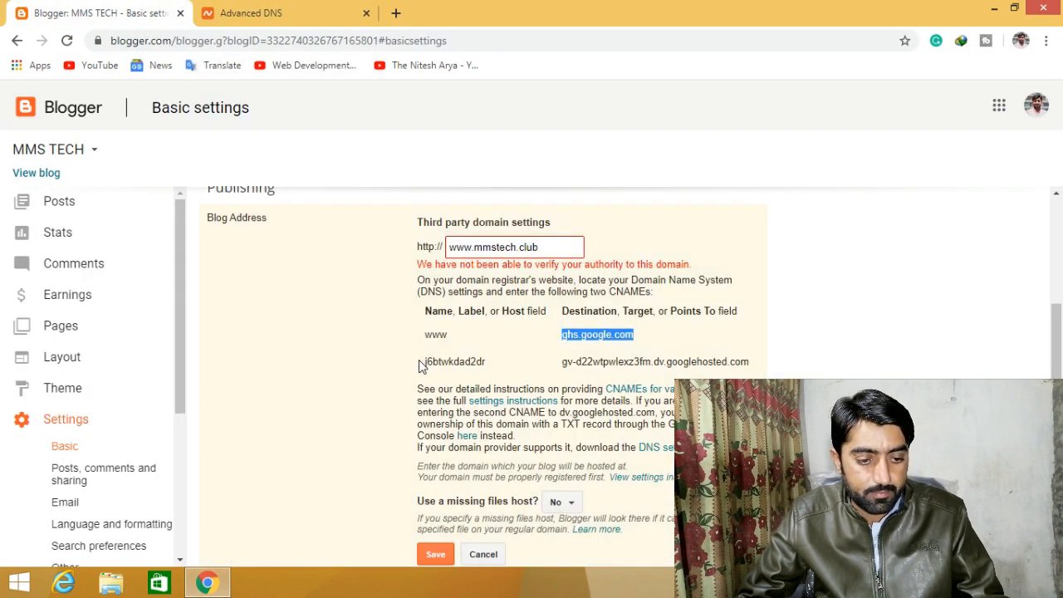
drag(426, 362, 478, 360)
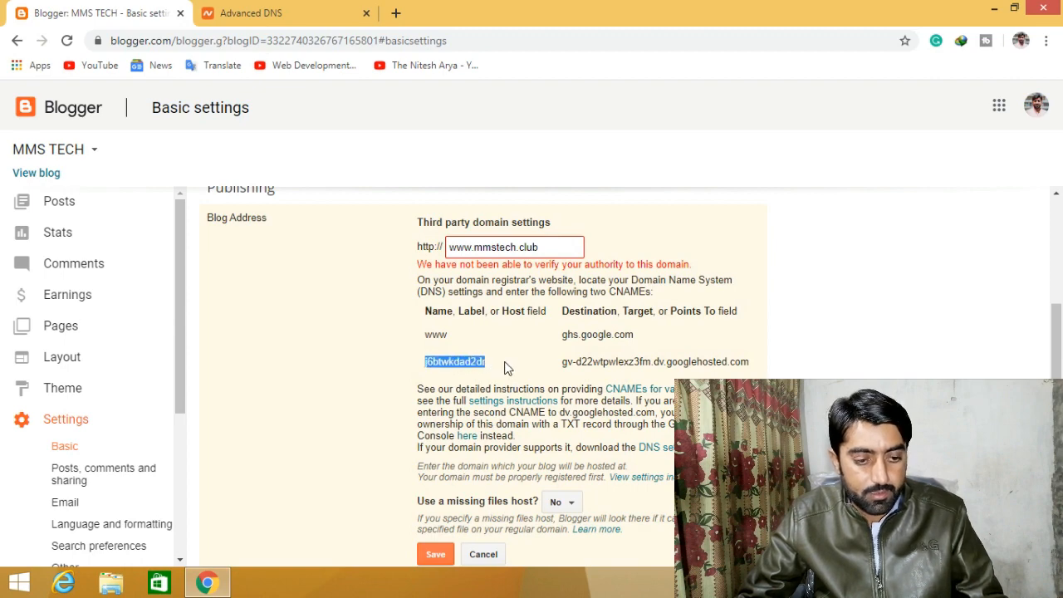
click(258, 10)
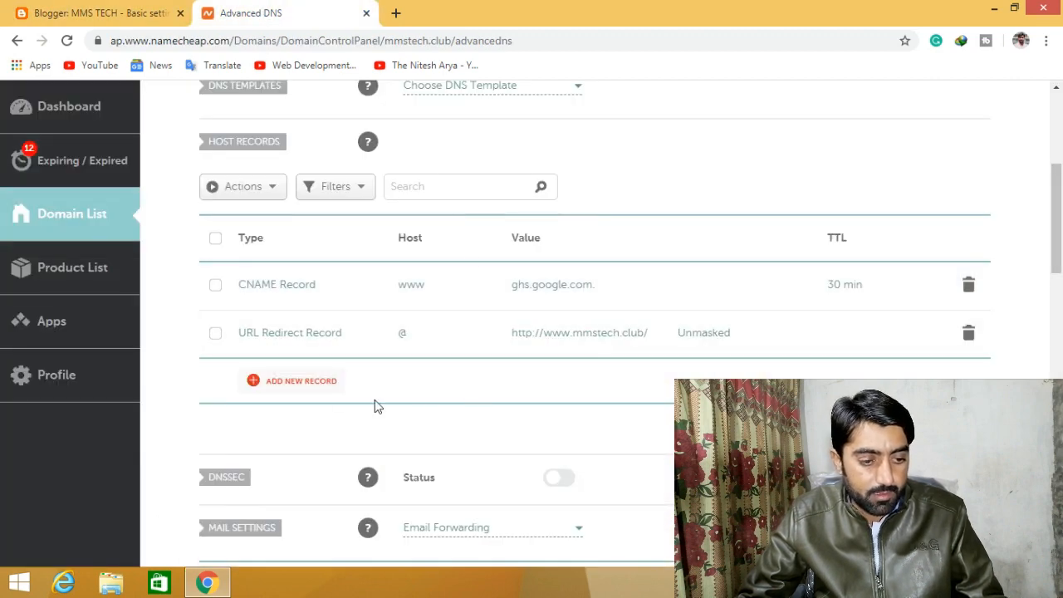
- Add a new CNAME Record in Namecheap with host j6btwkdad2dr
click(305, 384)
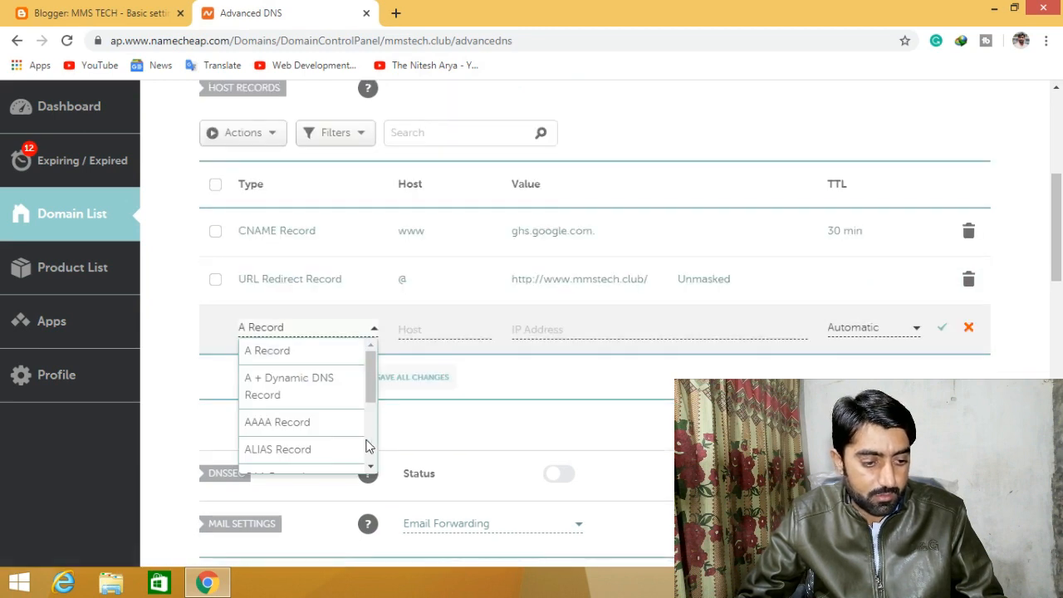
drag(371, 386, 370, 427)
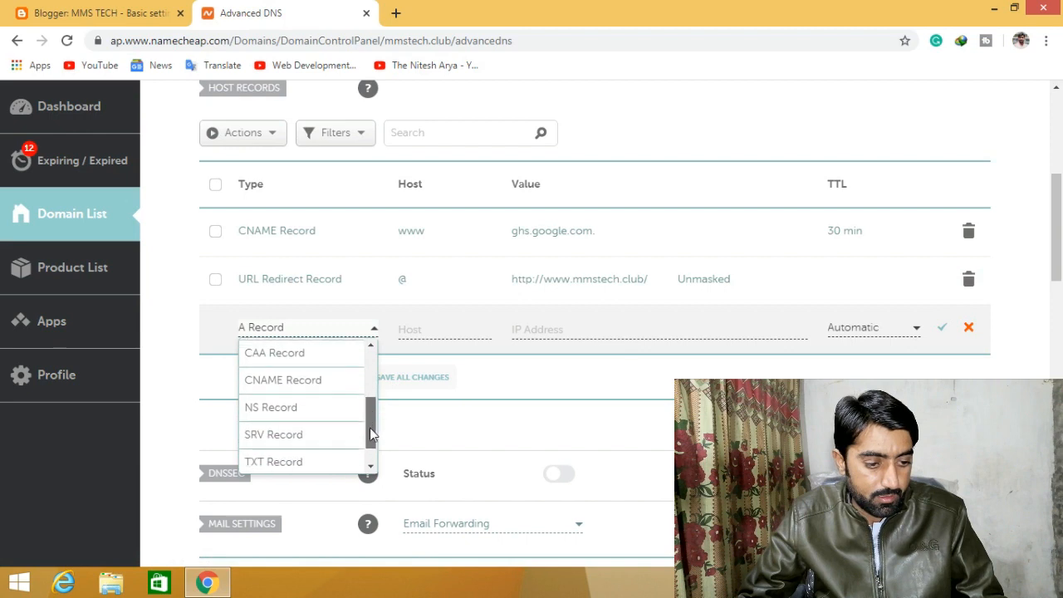
click(314, 379)
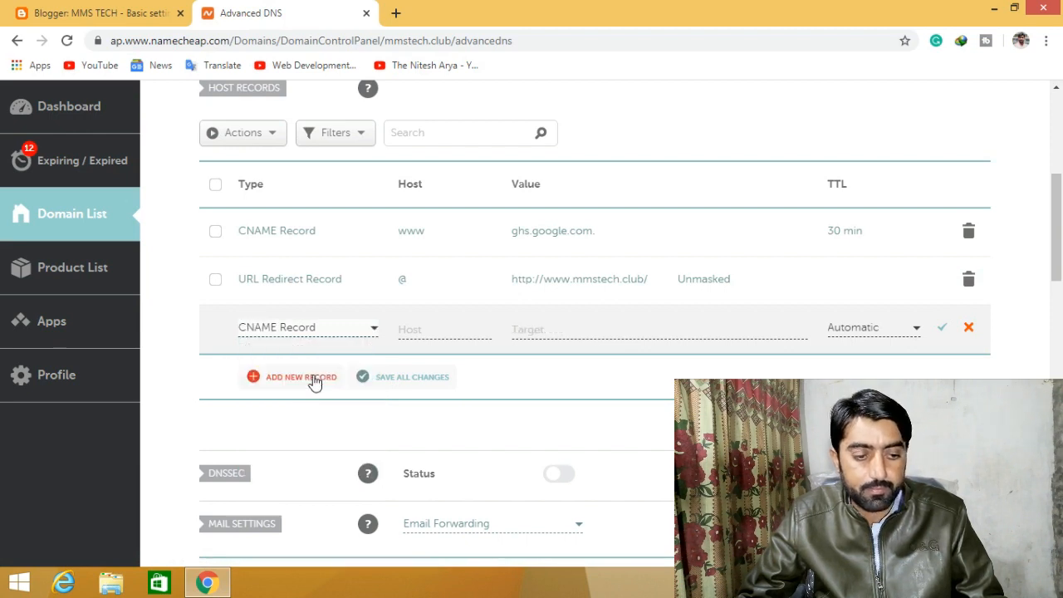
click(450, 331)
text(j6btwkdad2dr)
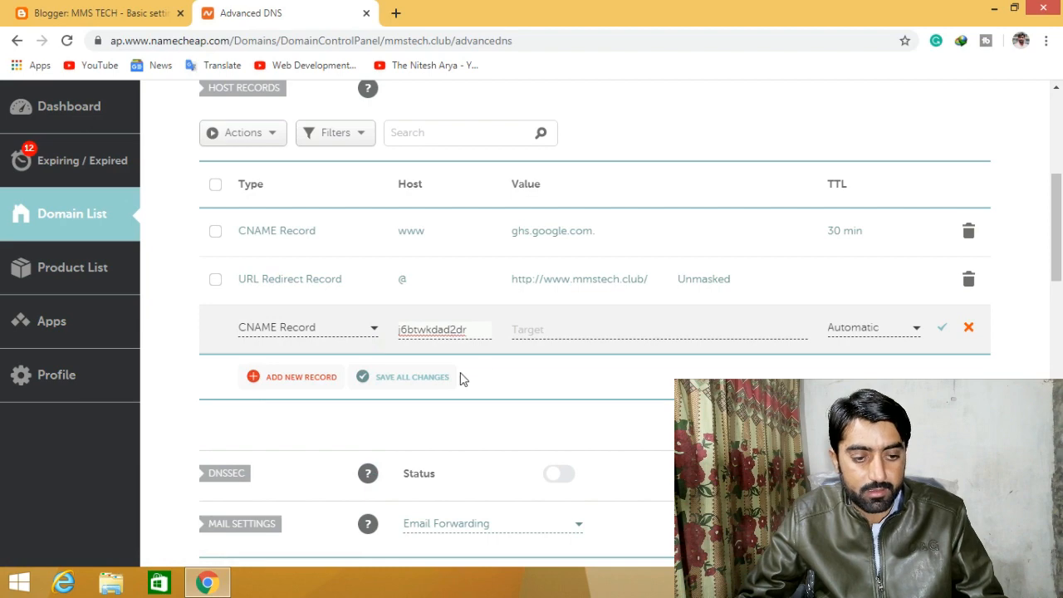
- Set its target to gv-d22wtpwlexz3fm.dv.googlehosted.com with TTL 30 min, and save it
click(104, 10)
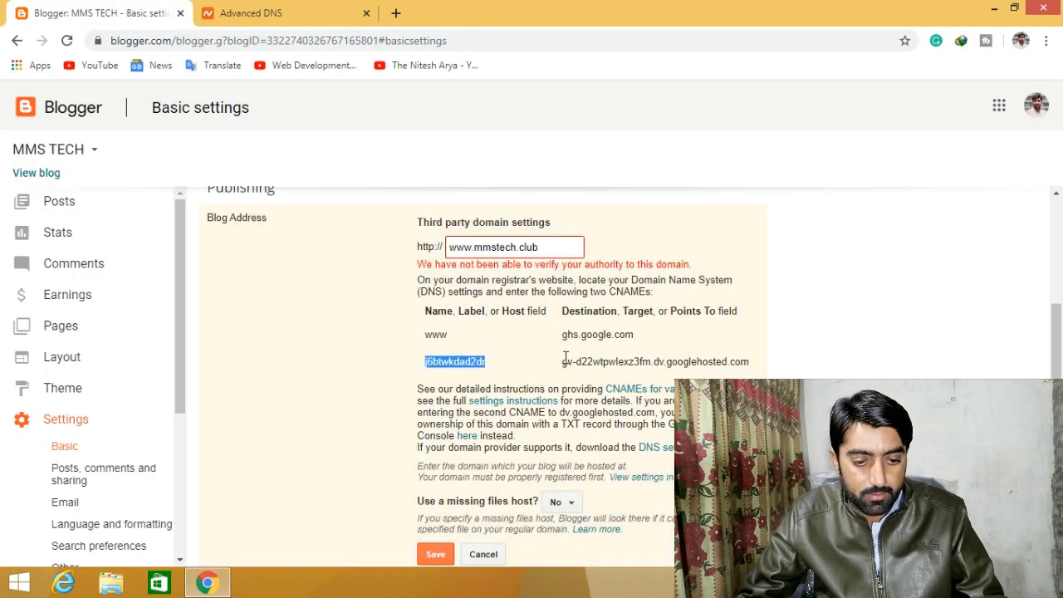
drag(563, 361, 720, 366)
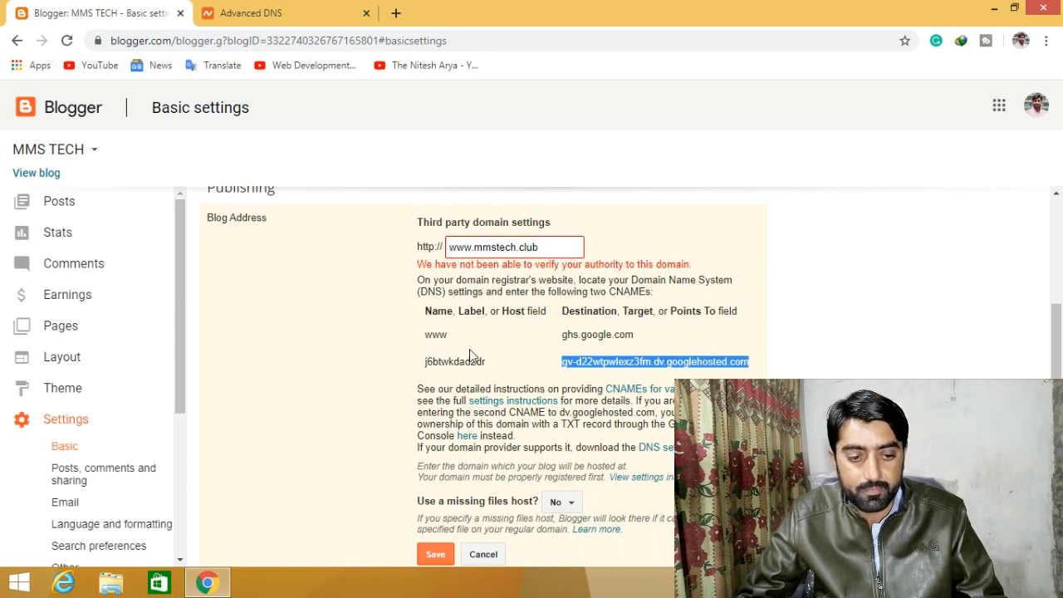
click(268, 12)
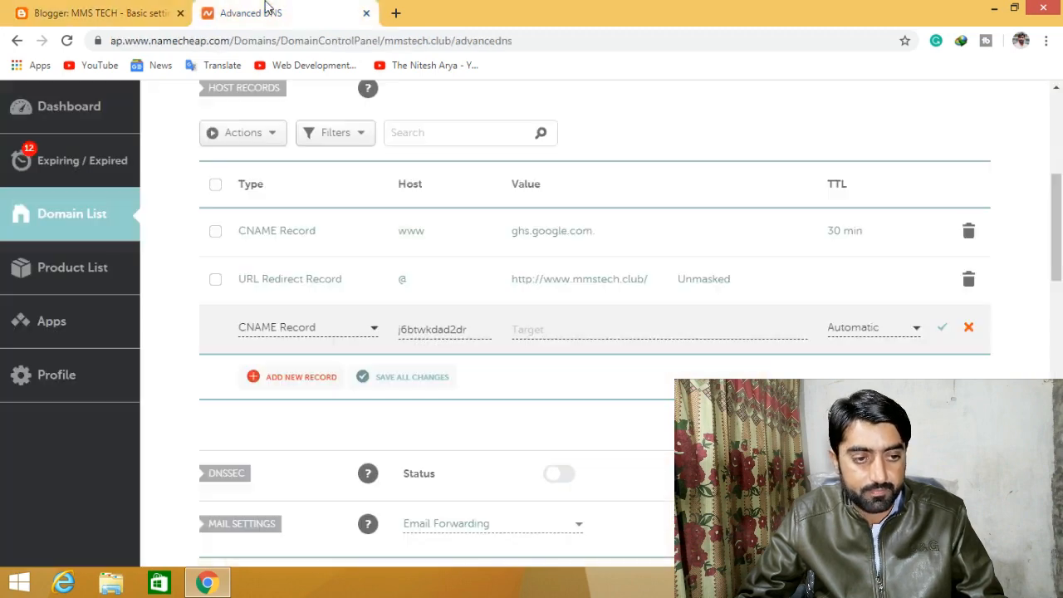
click(600, 336)
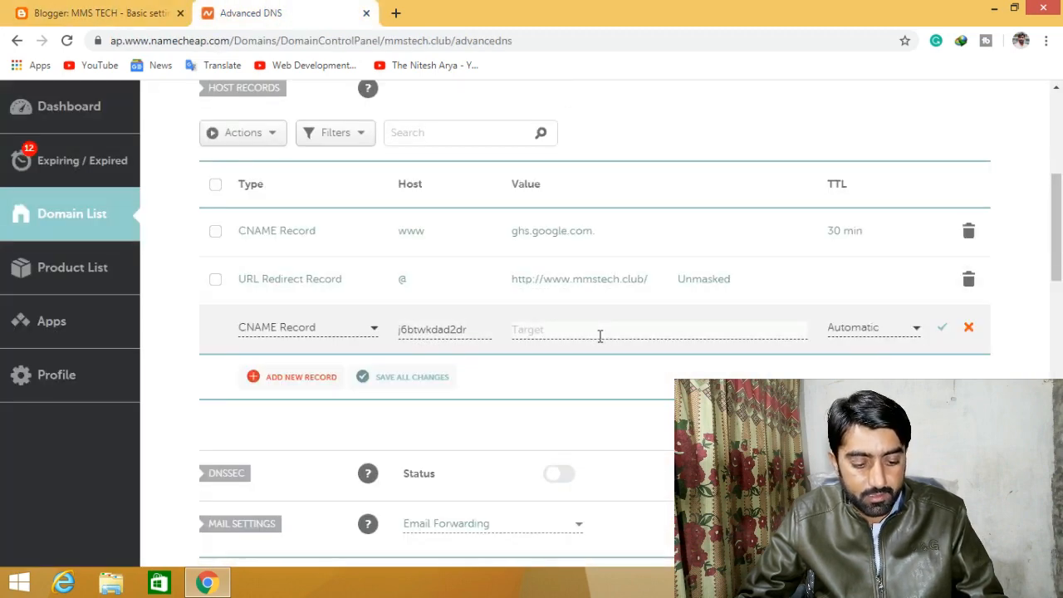
text(gv-d22wtpwlexz3fm.dv.googlehosted.com)
click(894, 334)
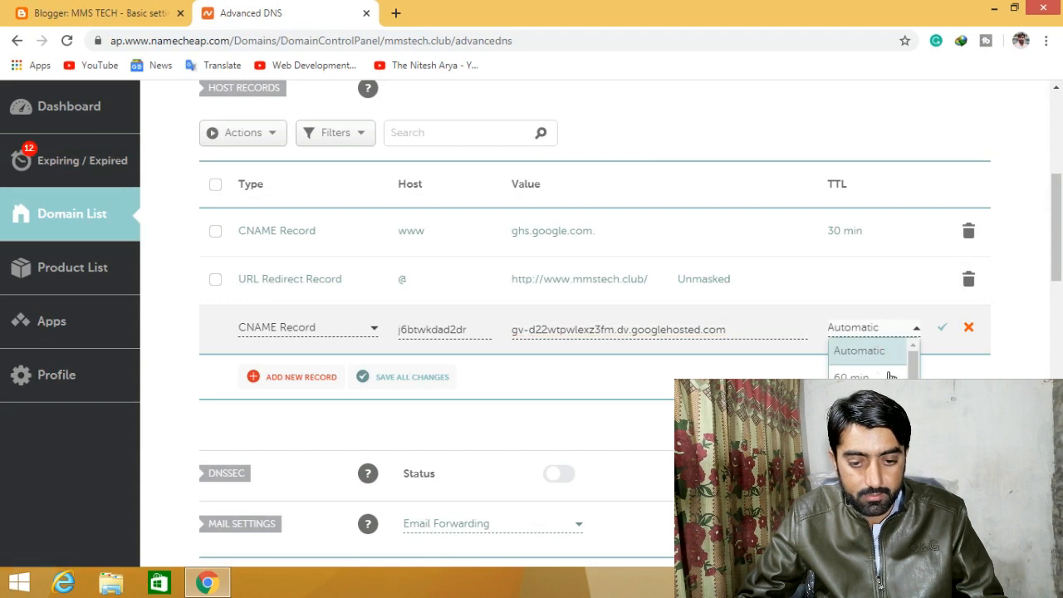
click(847, 370)
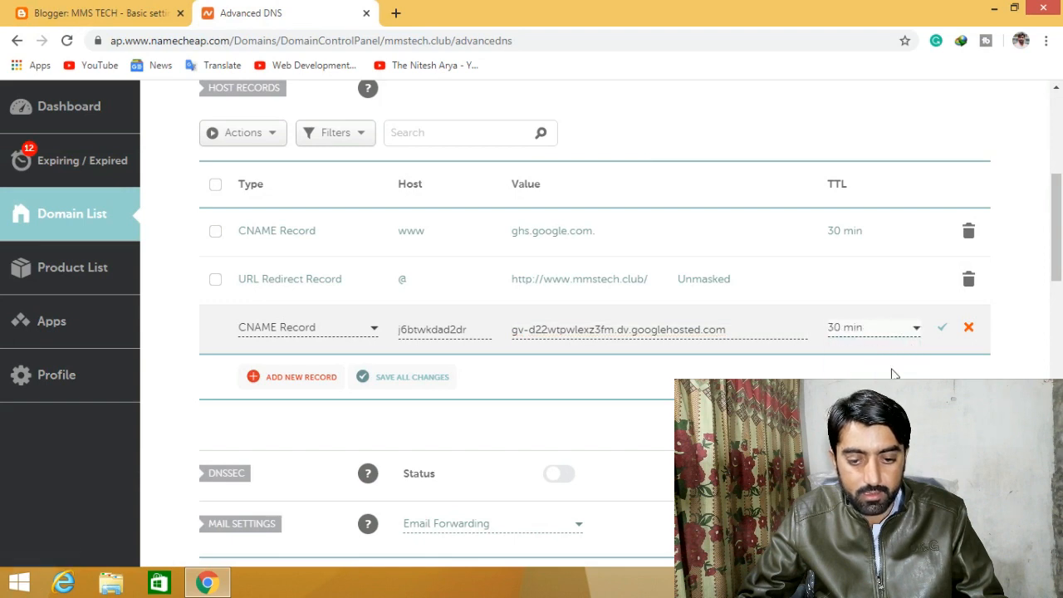
click(945, 328)
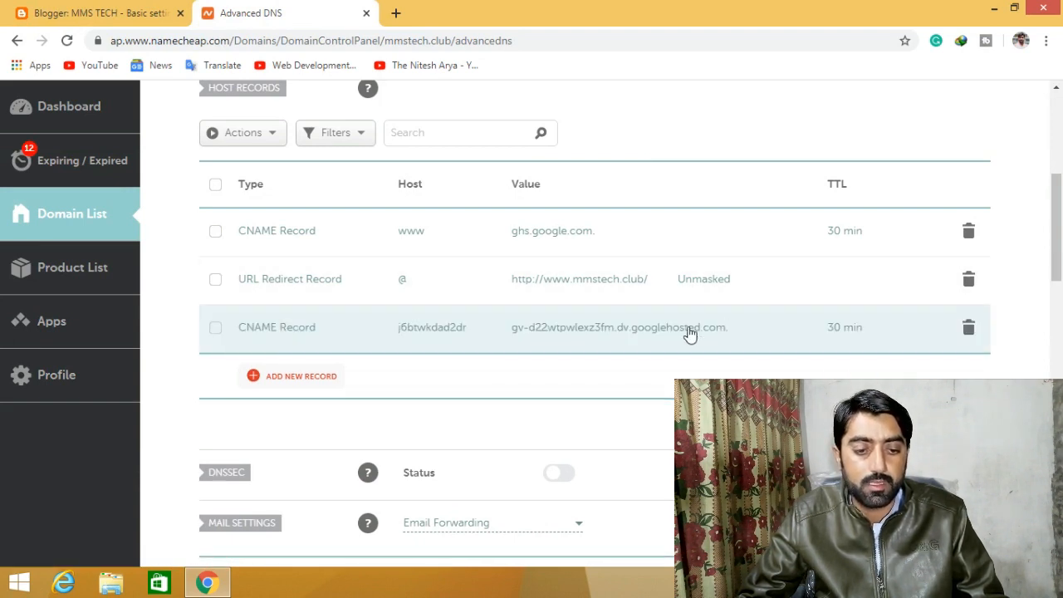
click(137, 12)
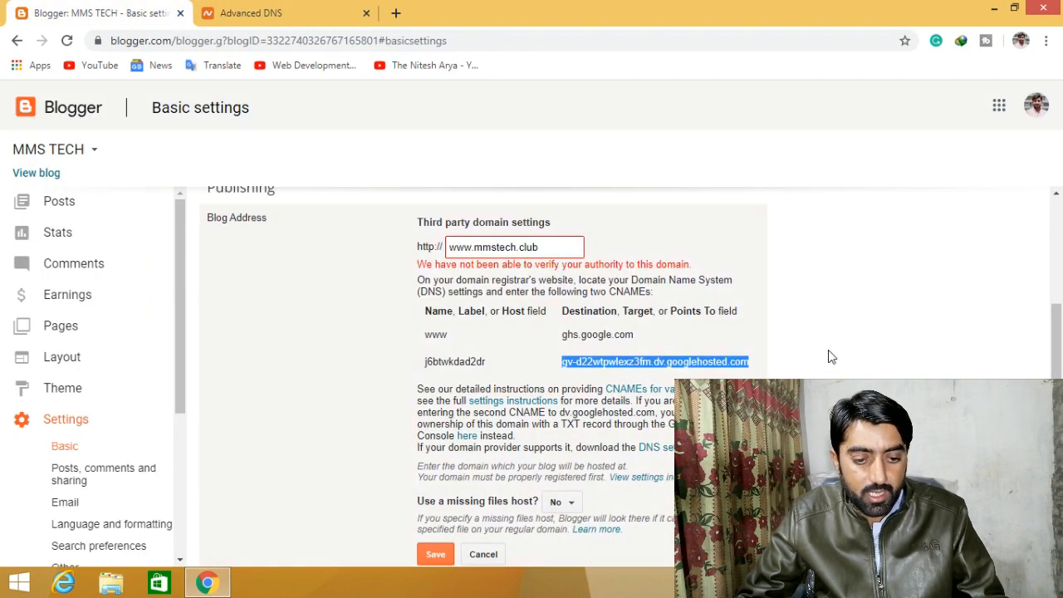
- Open the 'settings instructions' help link for custom domain setup in a new tab
scroll(830, 357, down, 1)
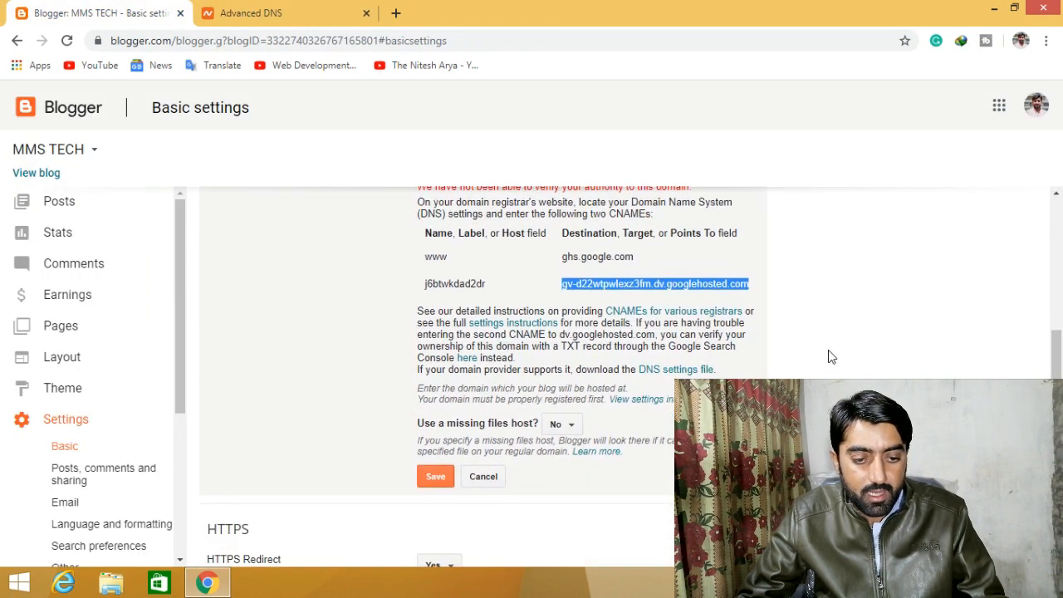
click(513, 323)
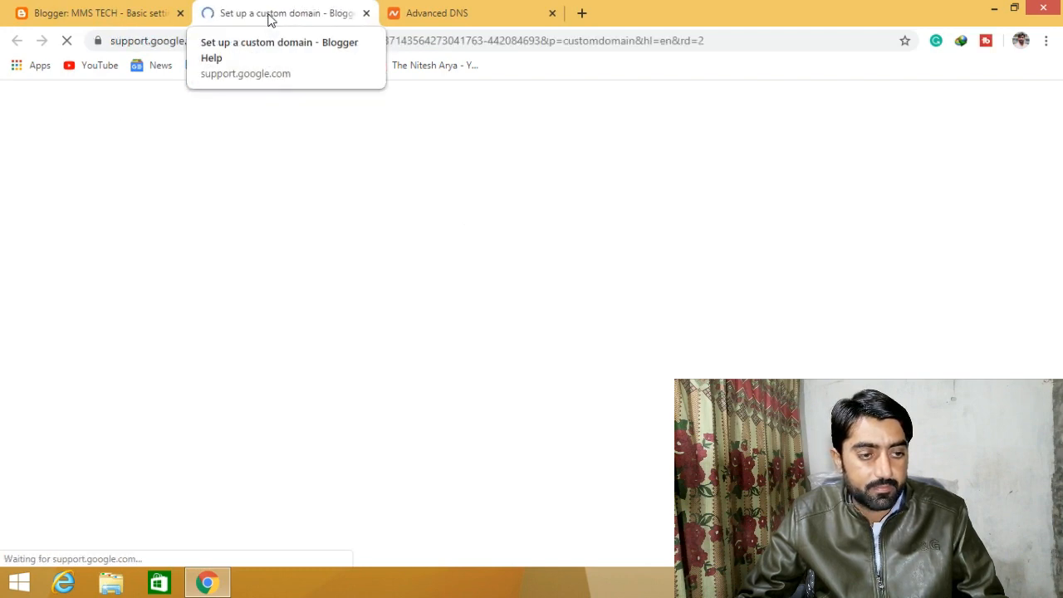
- Copy Google's first A-record IP 216.239.32.21 from Step 3 of the help page
scroll(421, 241, down, 5)
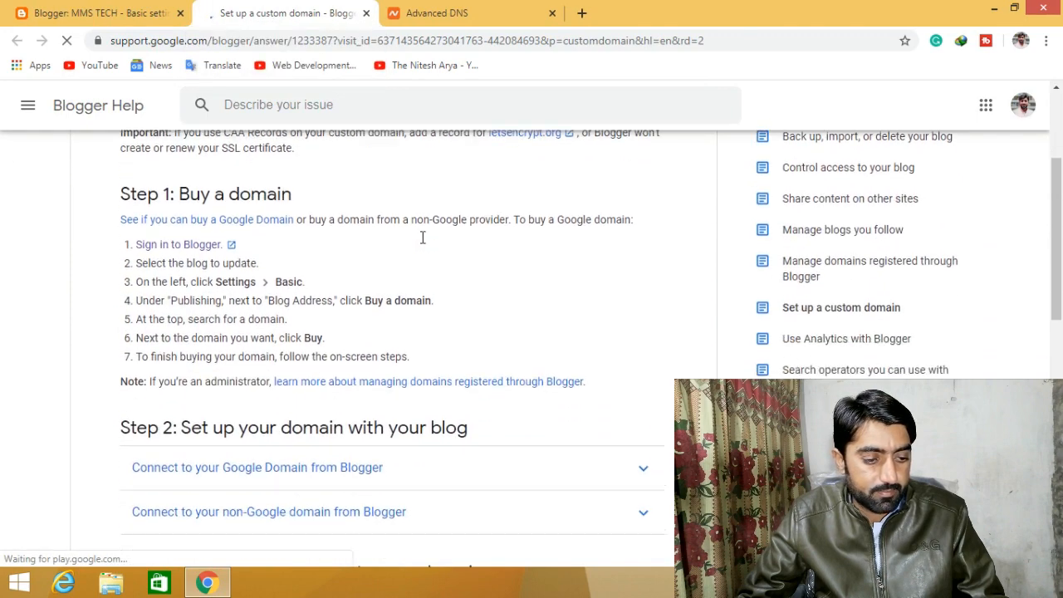
scroll(422, 241, down, 2)
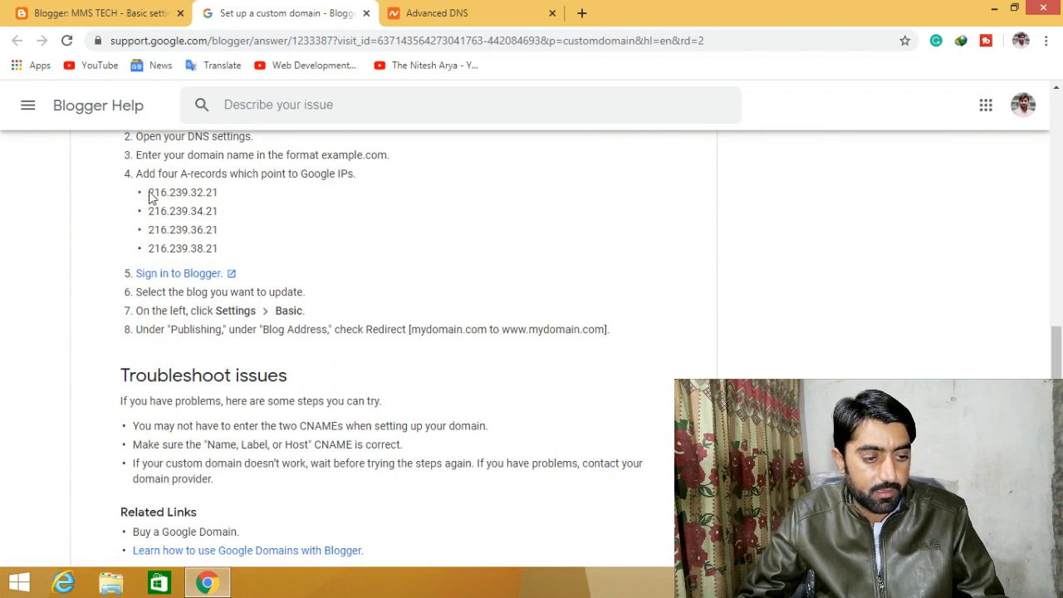
drag(154, 192, 223, 201)
key(ctrl+c)
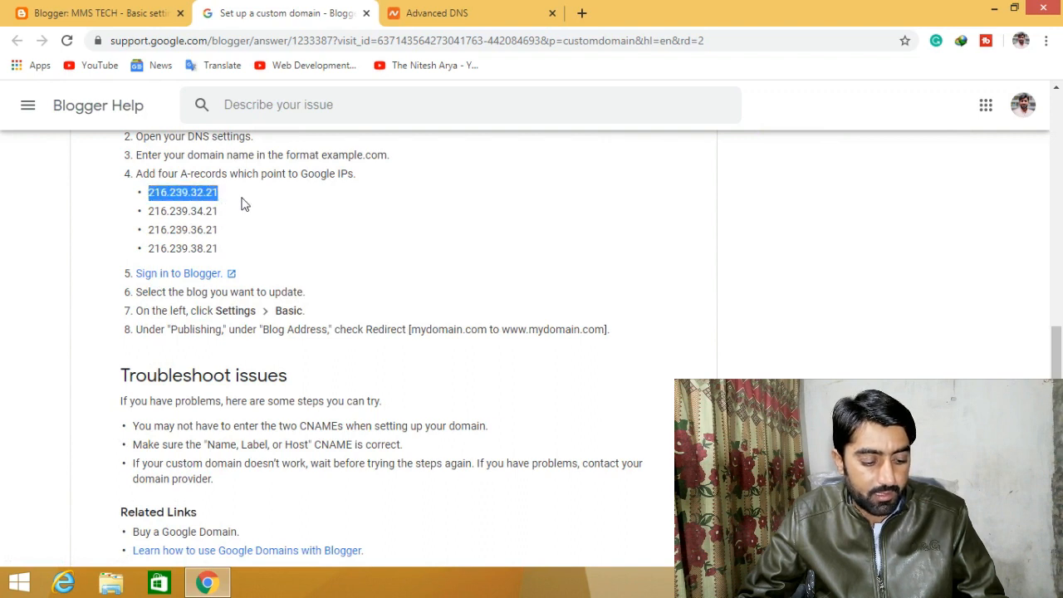
scroll(232, 229, up, 2)
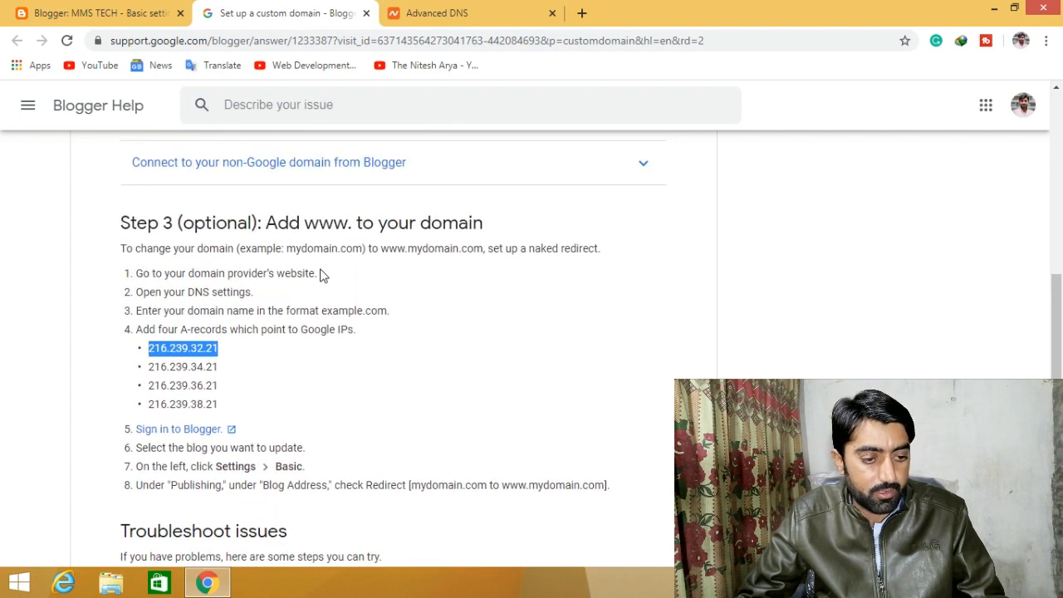
drag(226, 311, 258, 369)
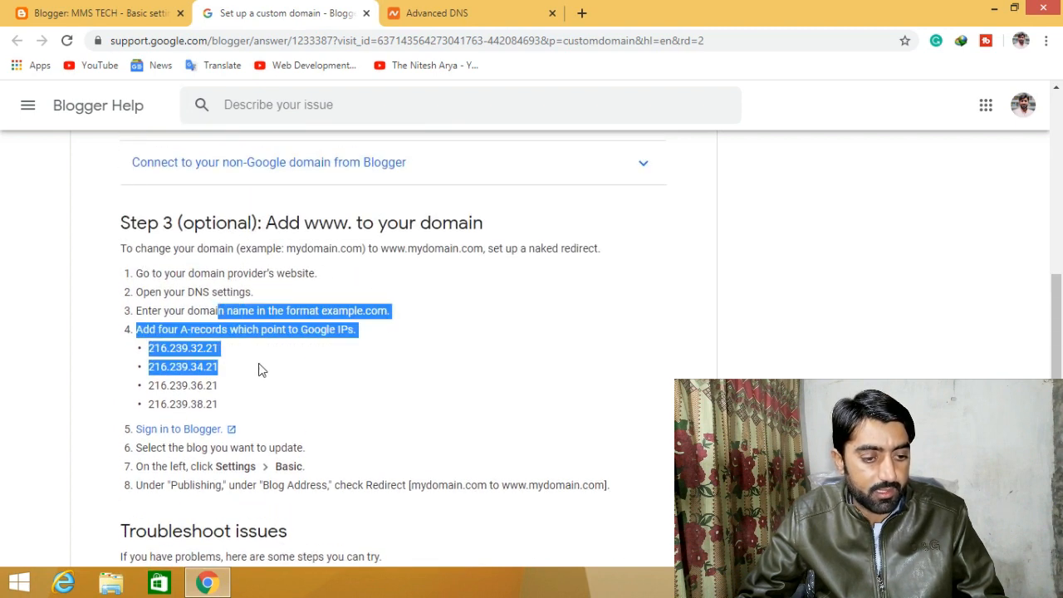
click(244, 280)
click(98, 13)
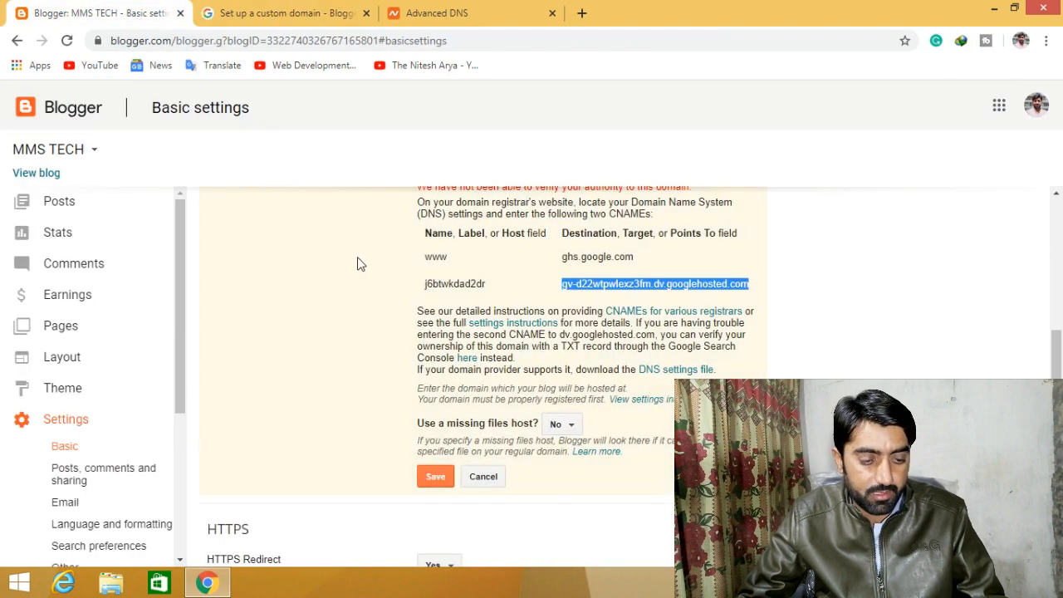
click(299, 12)
click(449, 12)
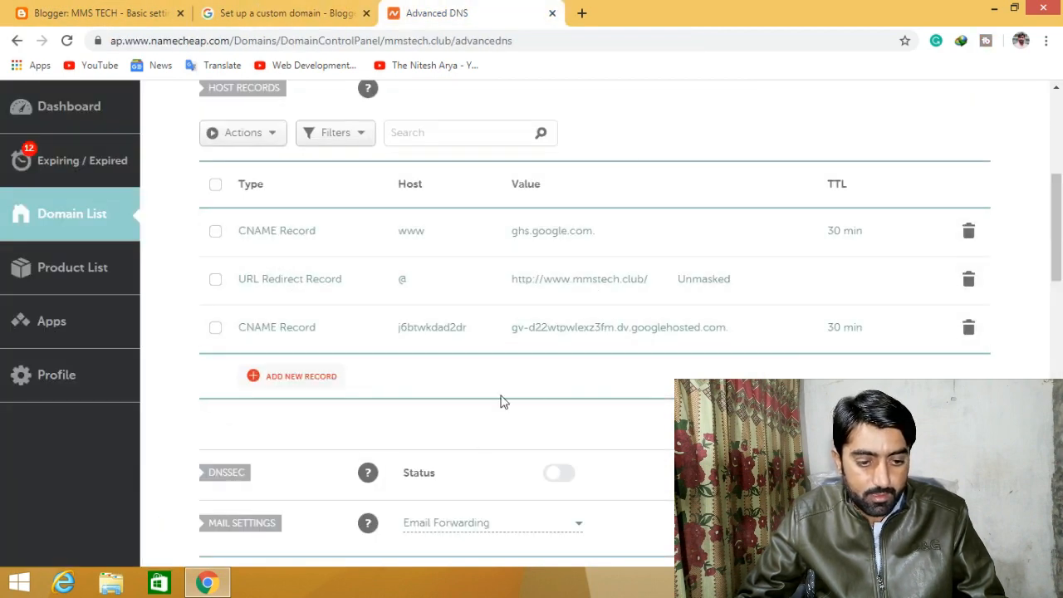
- Add and save an A record @ → 216.239.32.21 with 30 min TTL
click(329, 384)
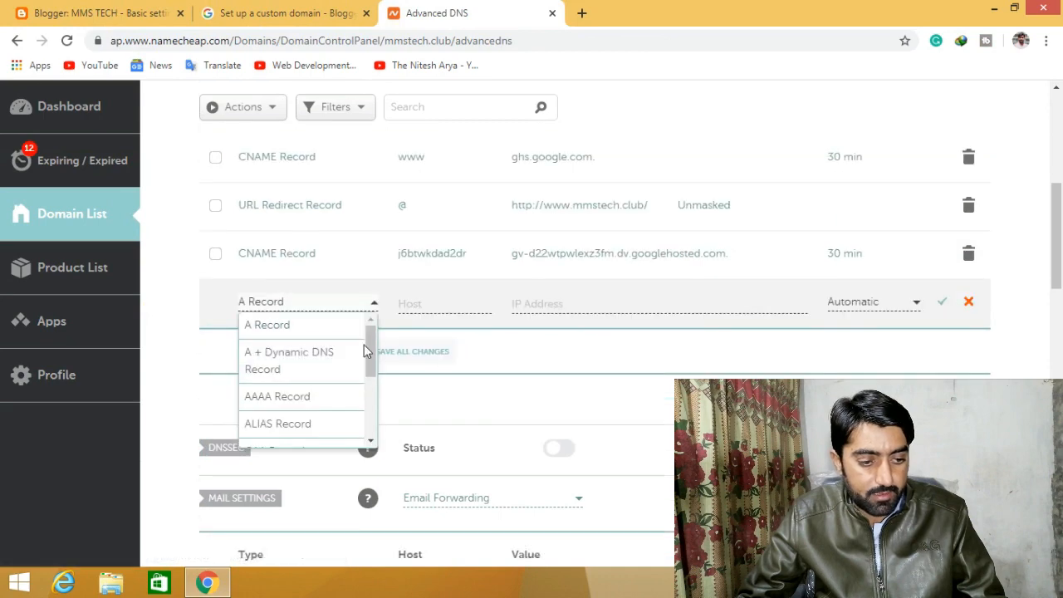
click(295, 328)
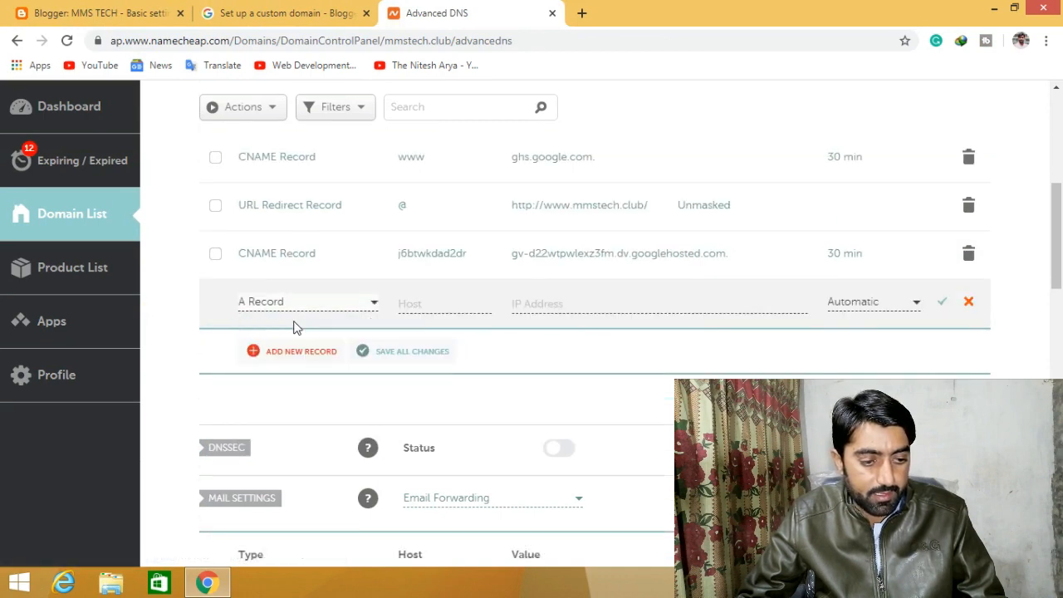
click(446, 297)
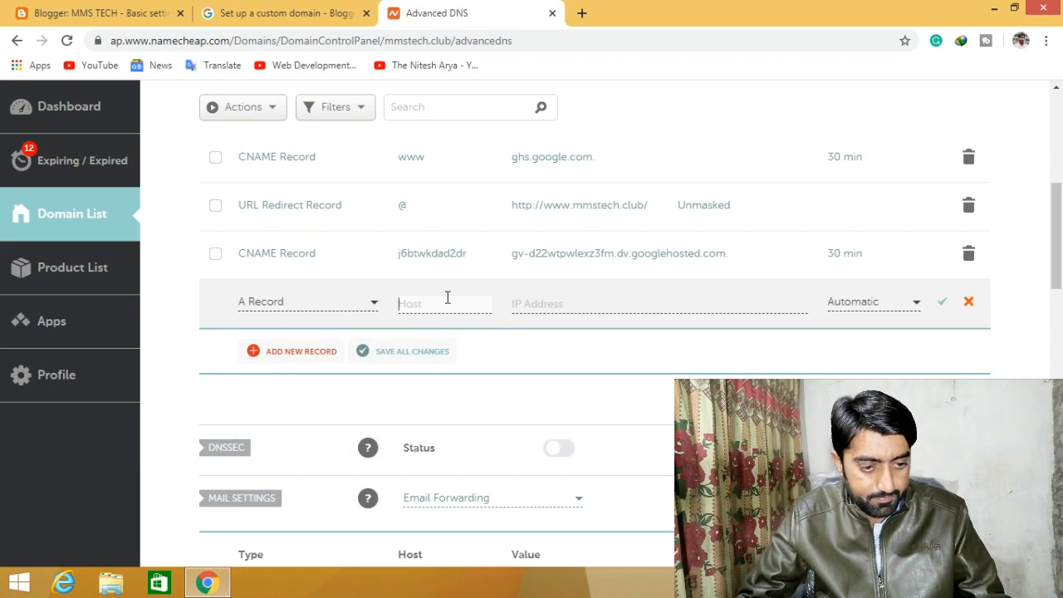
text(@)
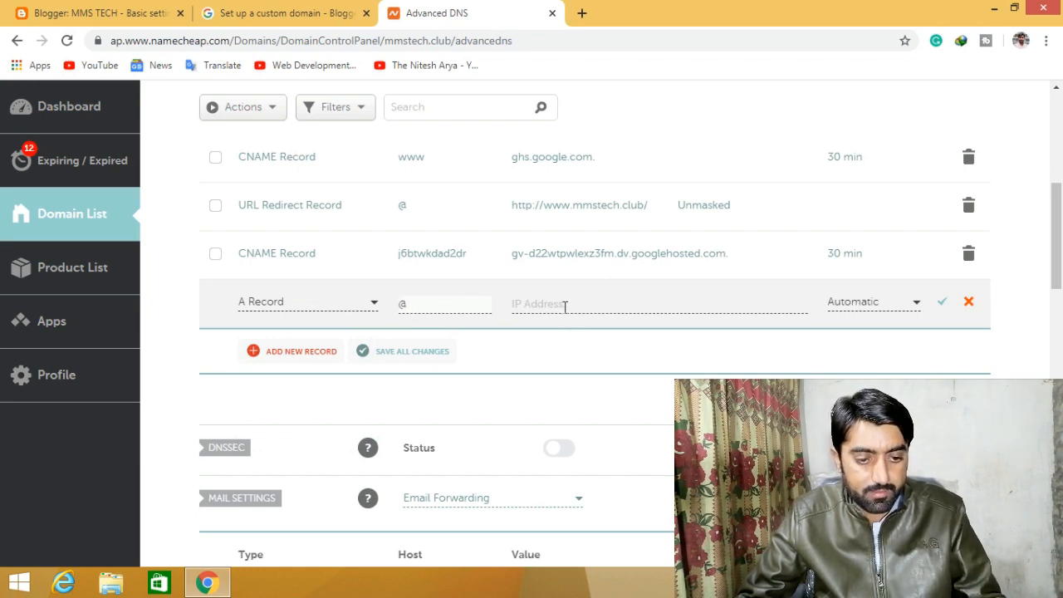
click(560, 304)
key(ctrl+v)
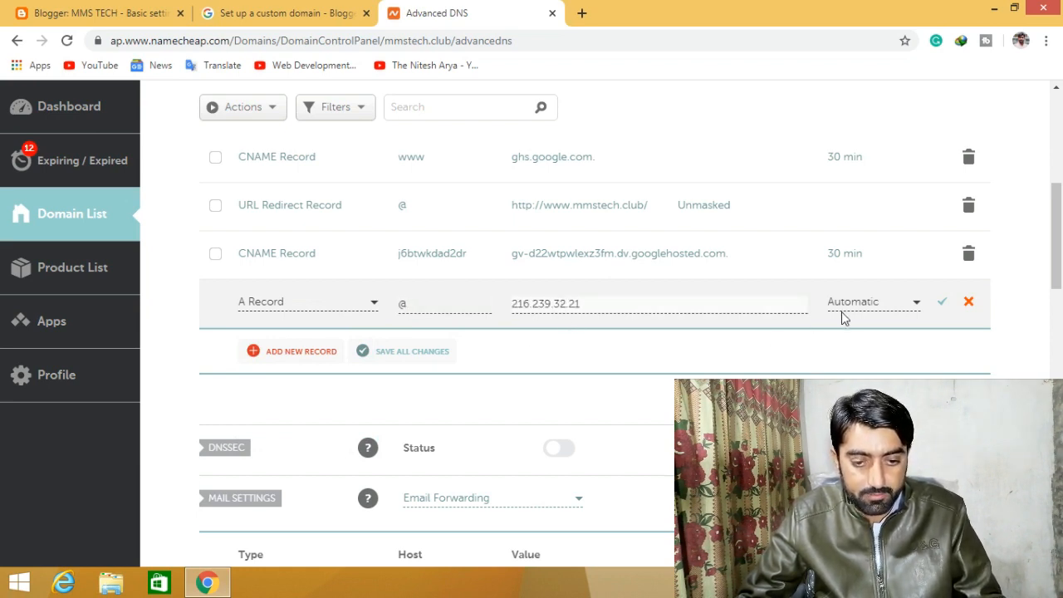
click(894, 306)
click(876, 378)
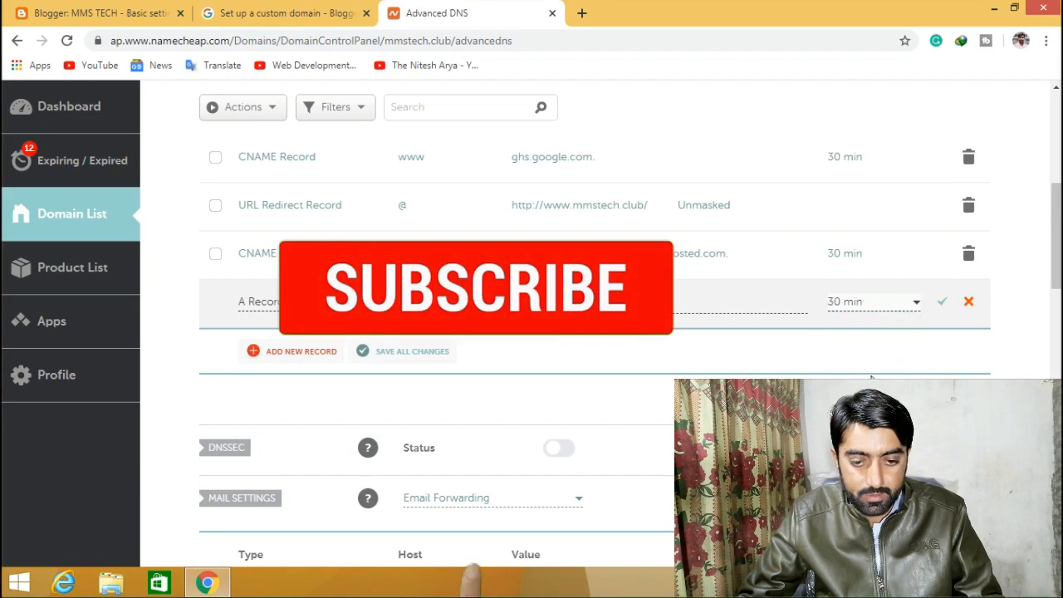
click(939, 305)
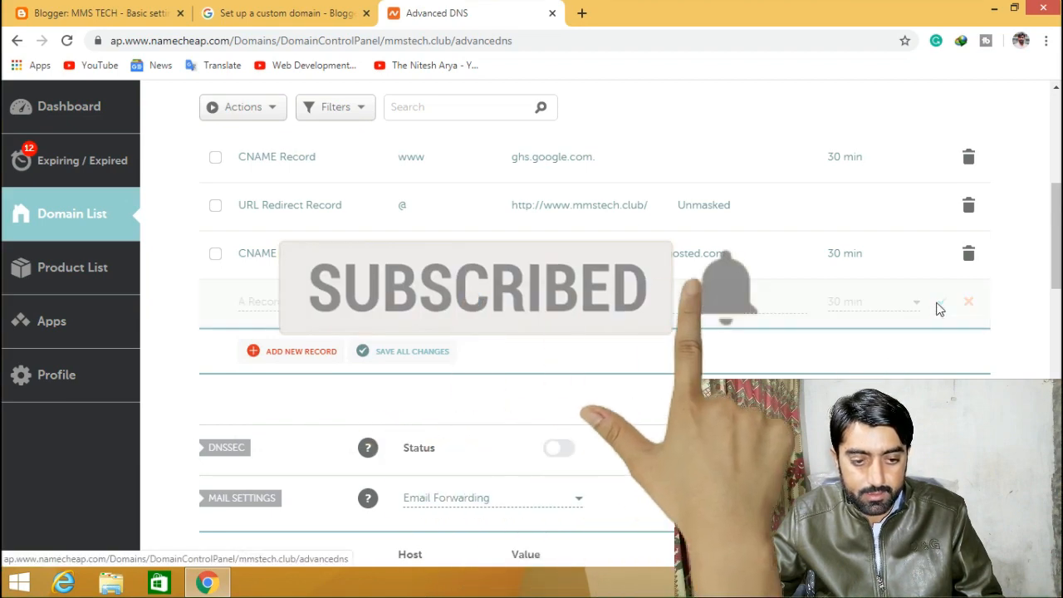
- Copy 216.239.34.21 from the help page and save a second @ A record with 30 min TTL
click(121, 10)
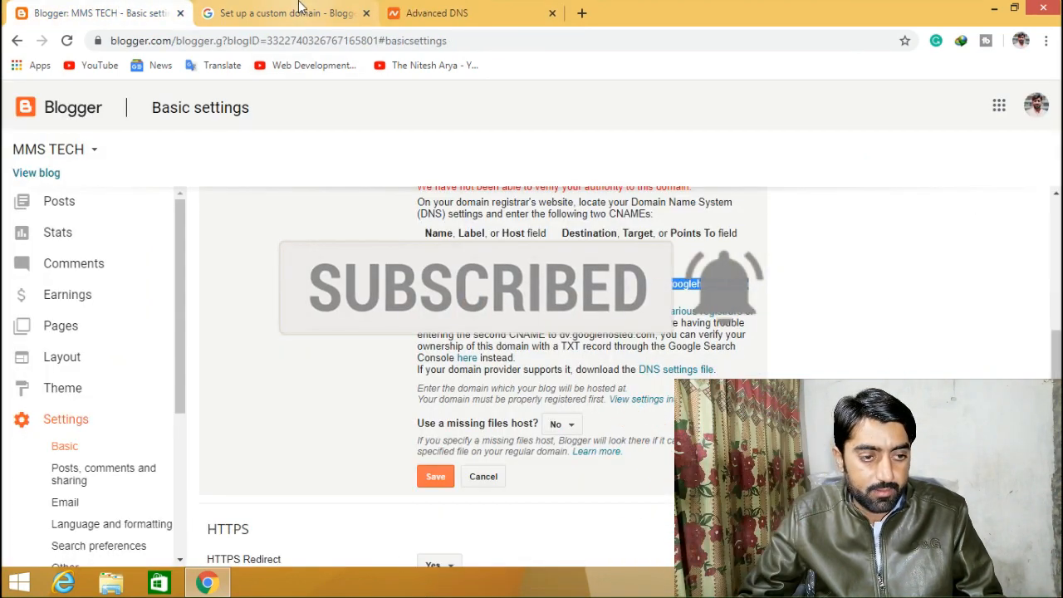
click(274, 11)
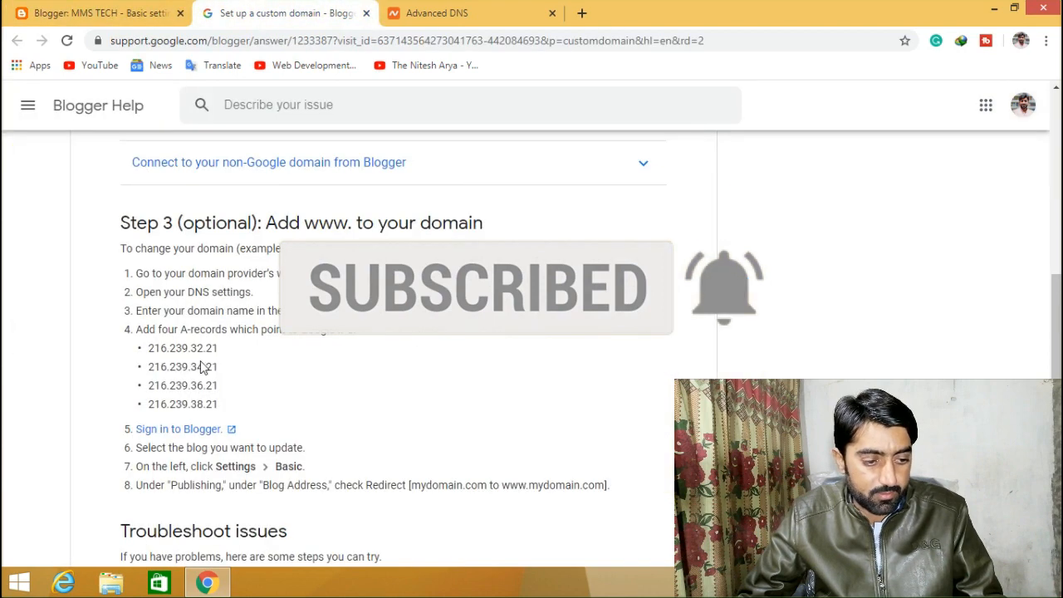
drag(150, 366, 221, 373)
key(ctrl+c)
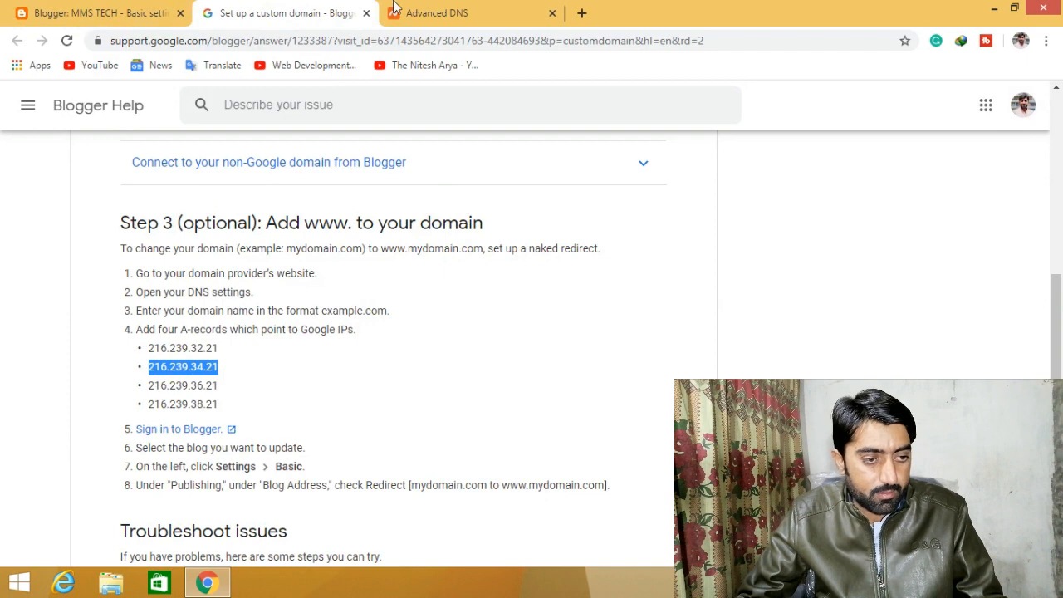
click(419, 12)
click(272, 355)
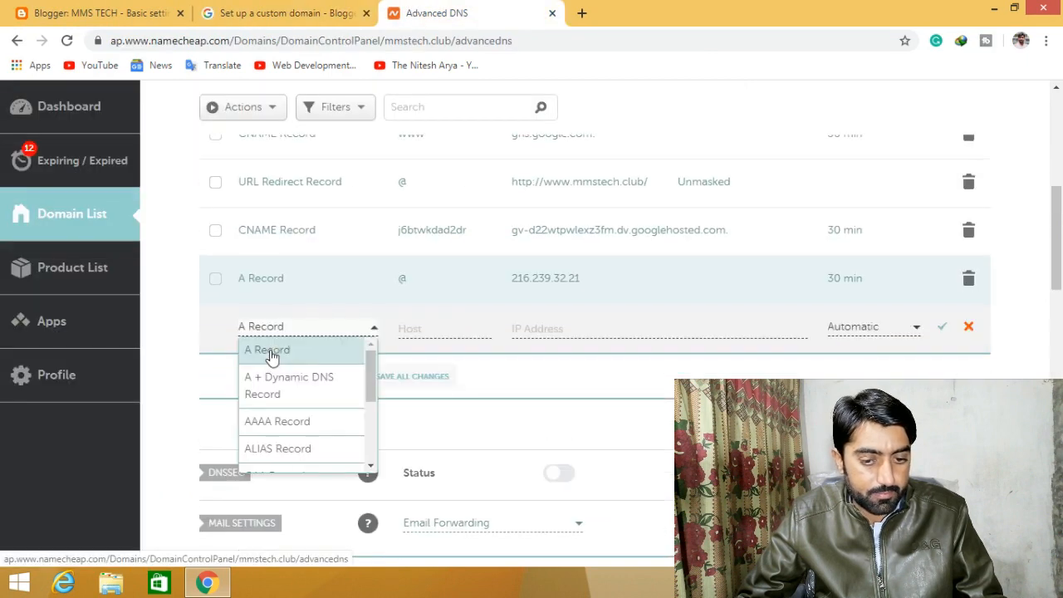
click(296, 352)
click(434, 327)
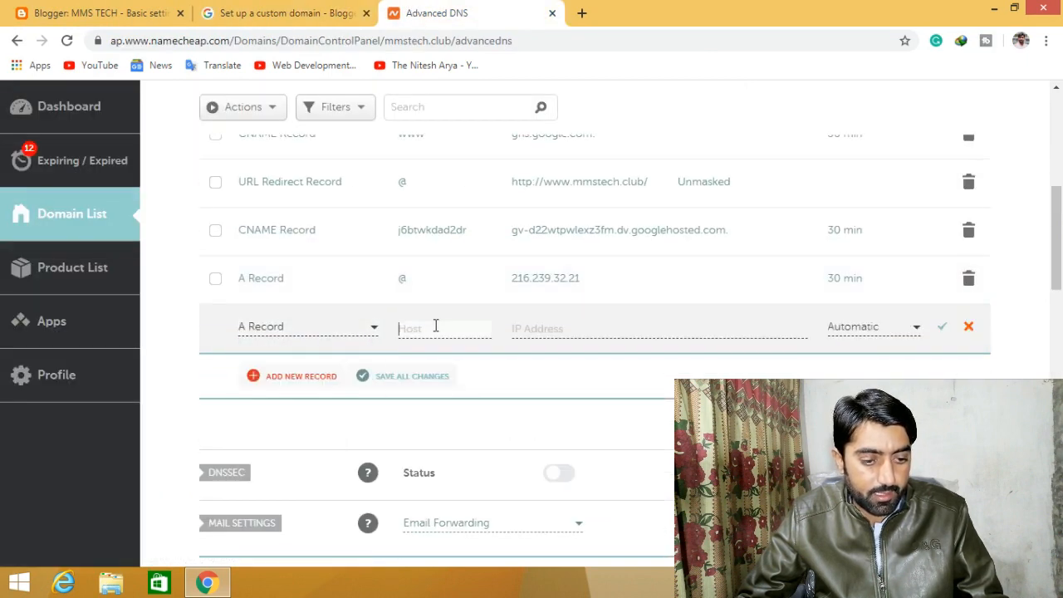
text(@)
click(574, 326)
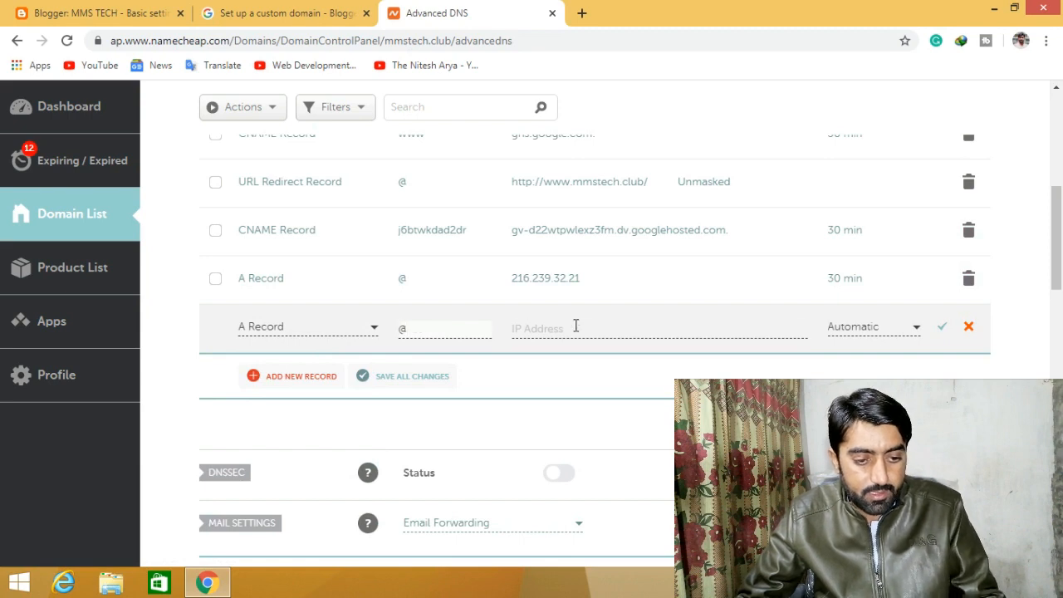
key(ctrl+v)
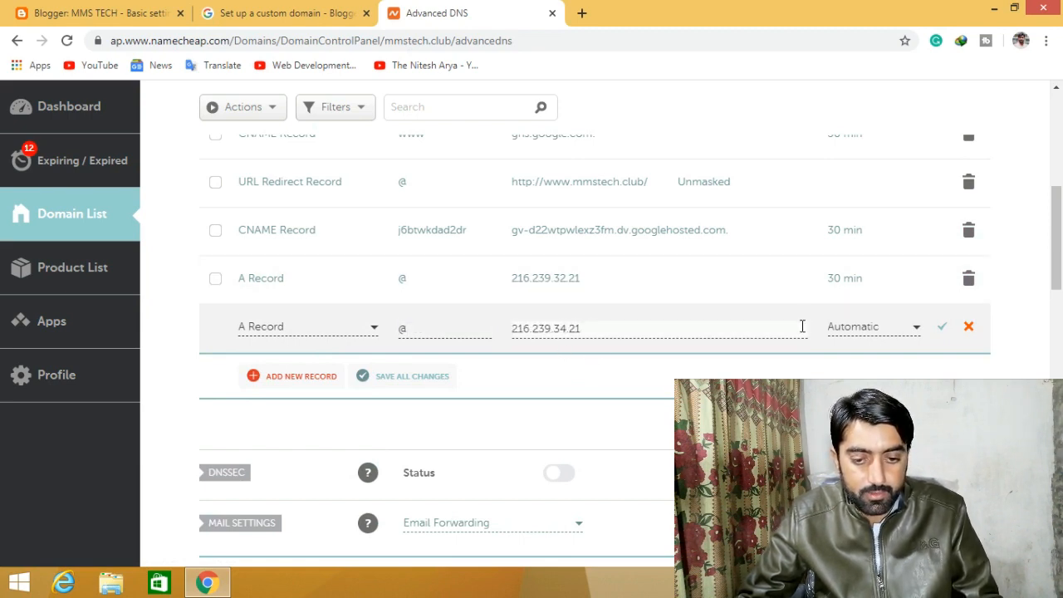
click(878, 327)
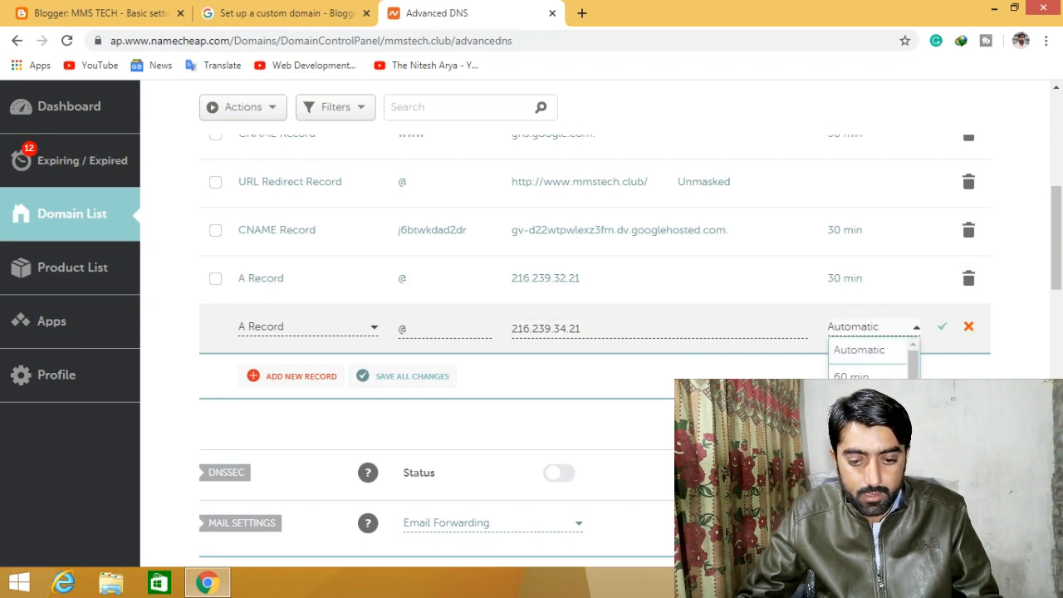
click(860, 403)
click(941, 328)
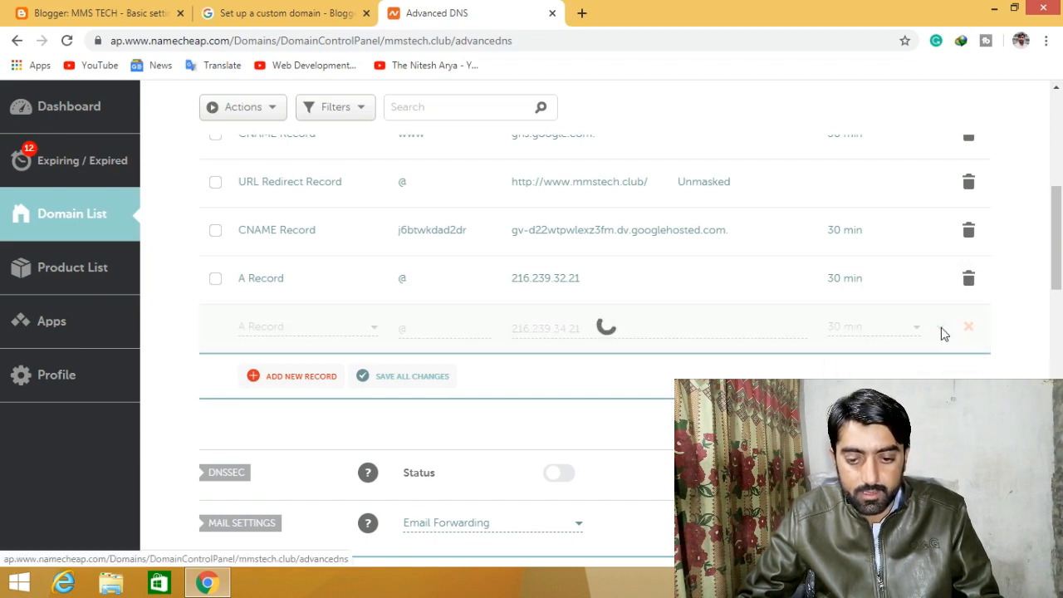
click(237, 12)
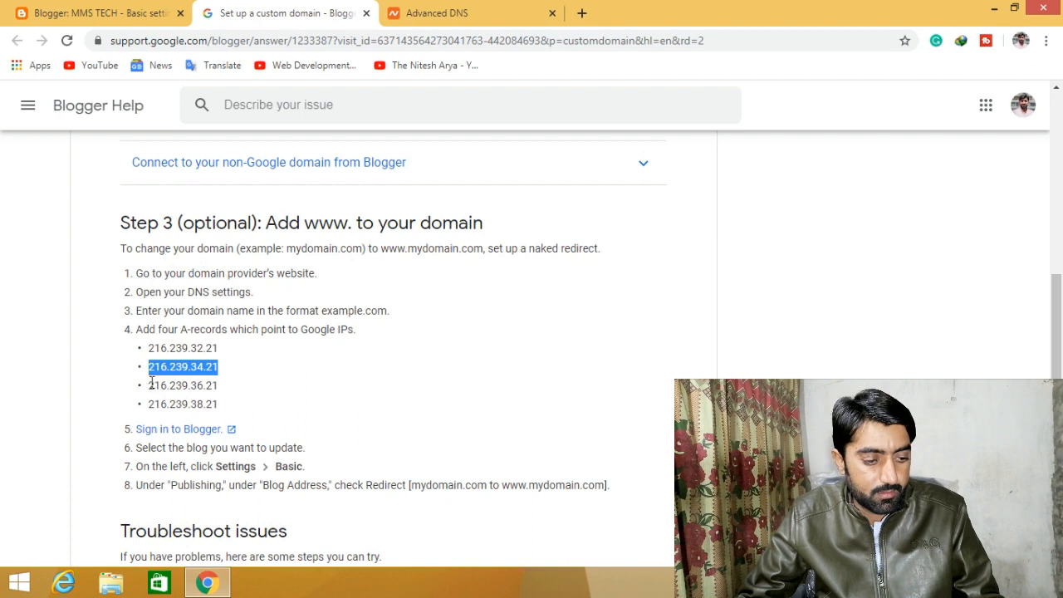
- Copy 216.239.36.21 and save an A record @ → 216.239.36.21 with 30 min TTL
drag(152, 382, 233, 387)
key(ctrl+c)
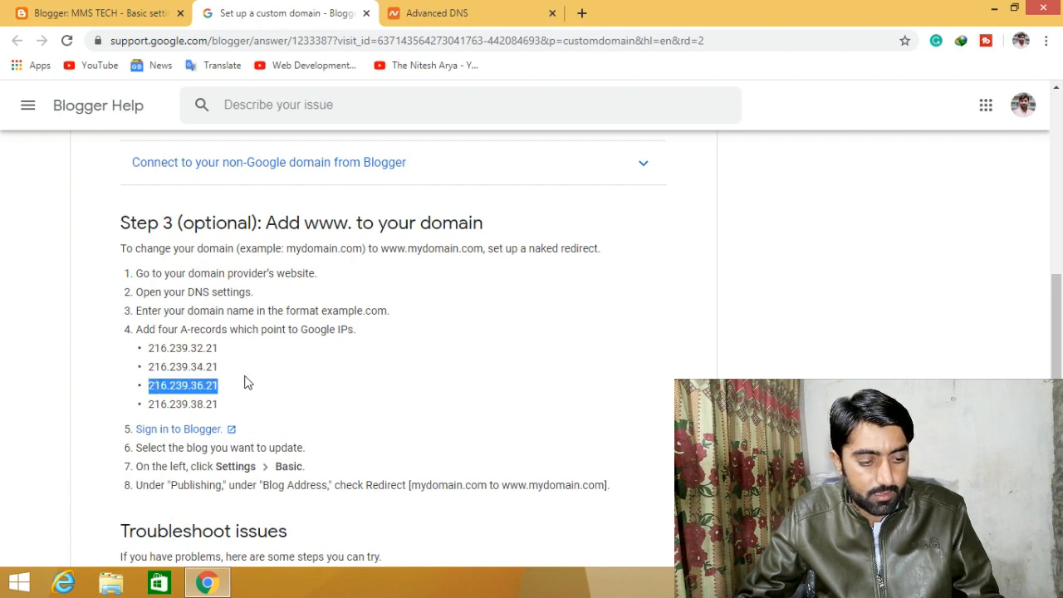
click(503, 10)
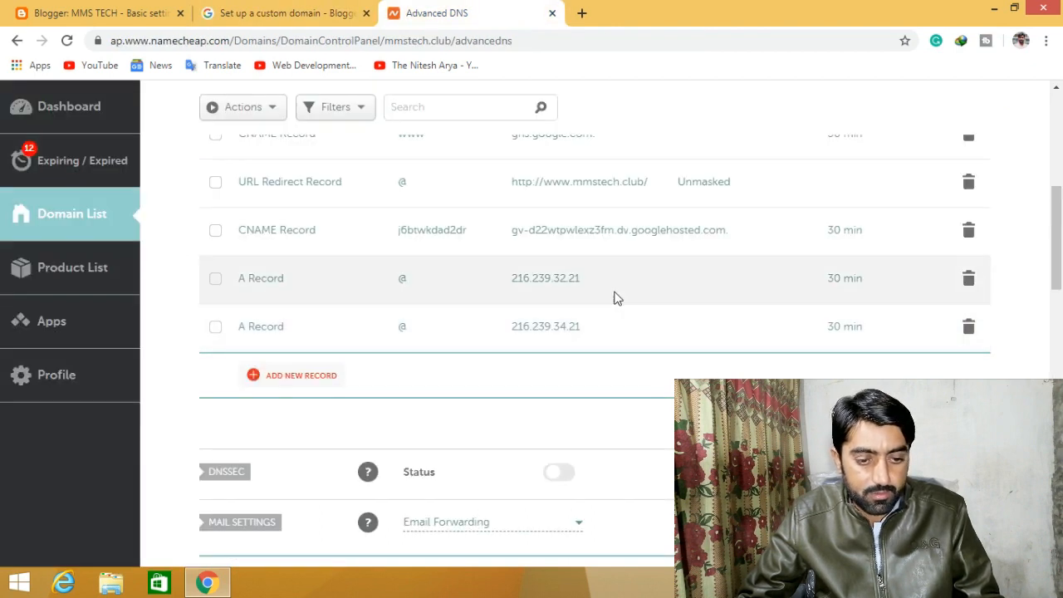
click(277, 382)
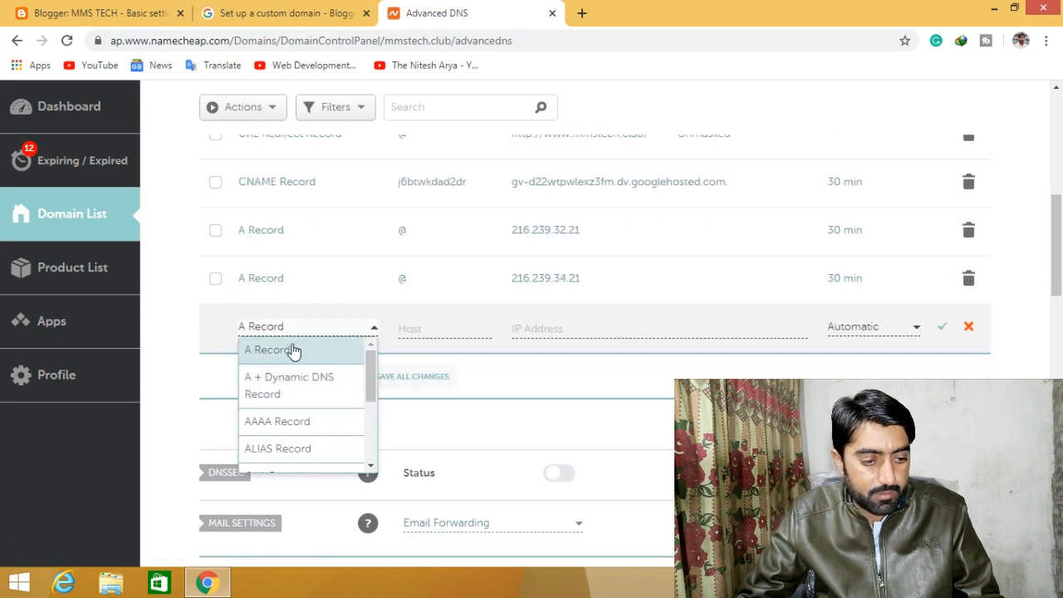
click(292, 350)
click(440, 325)
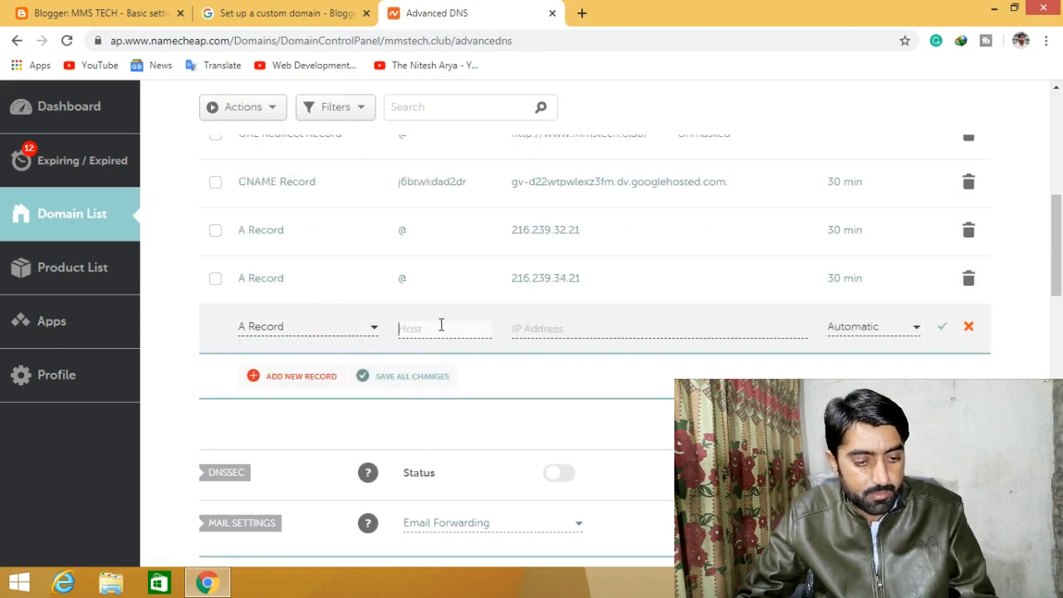
text(@)
click(551, 328)
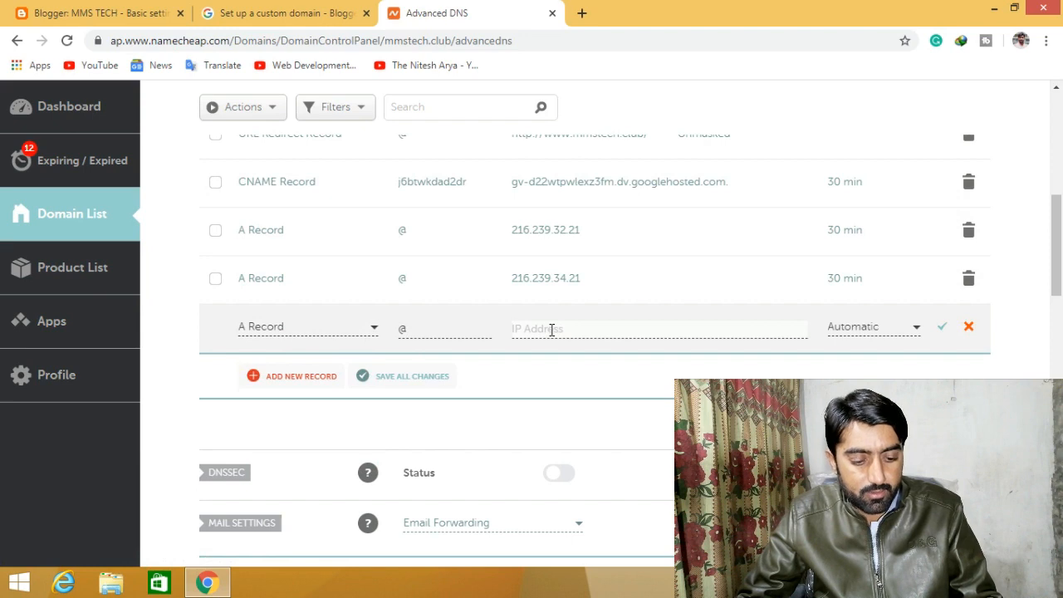
key(ctrl+v)
click(873, 326)
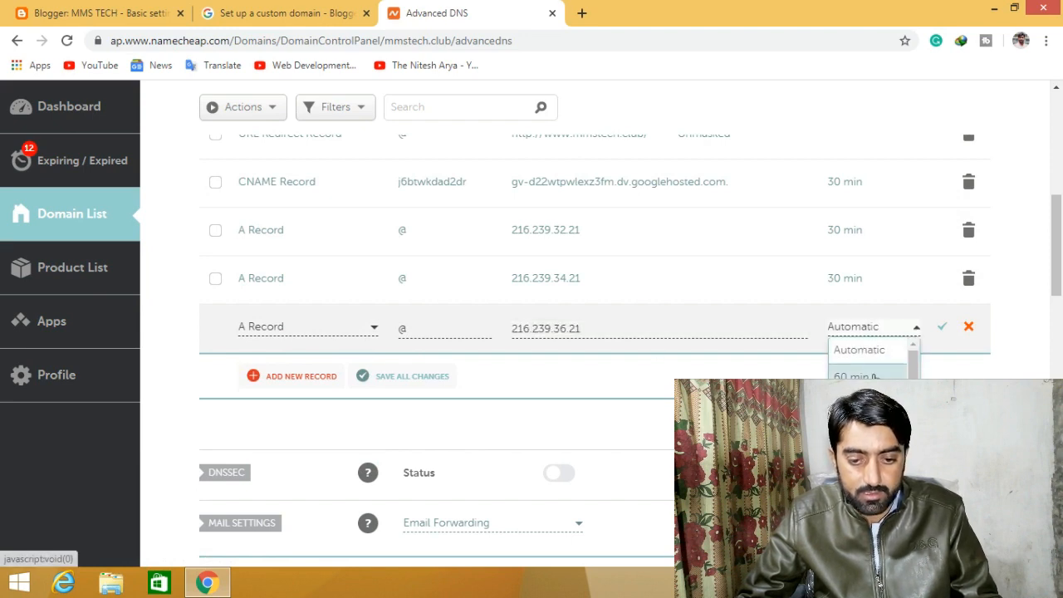
click(855, 402)
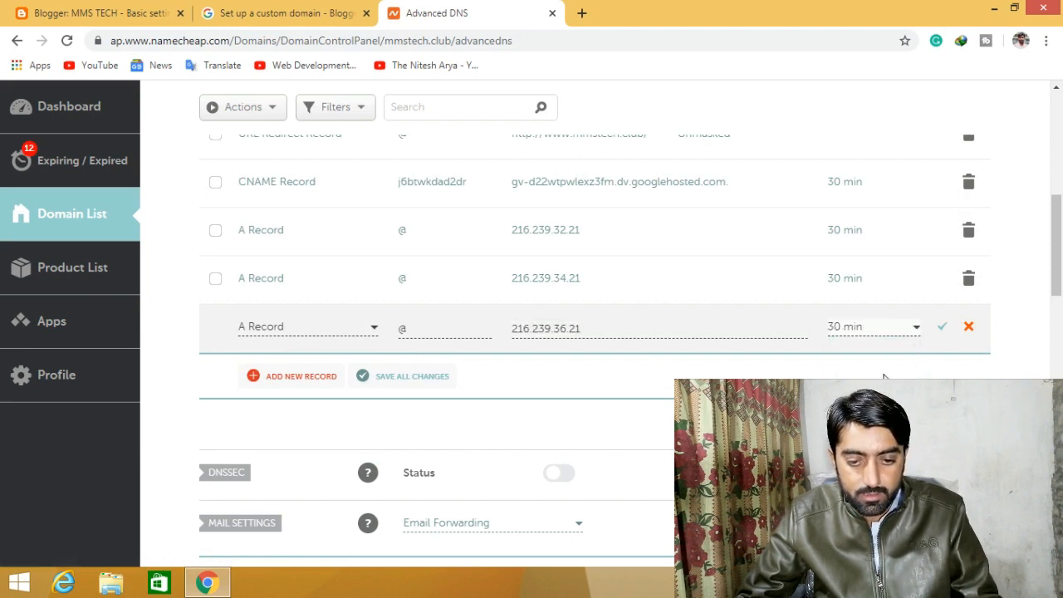
click(941, 327)
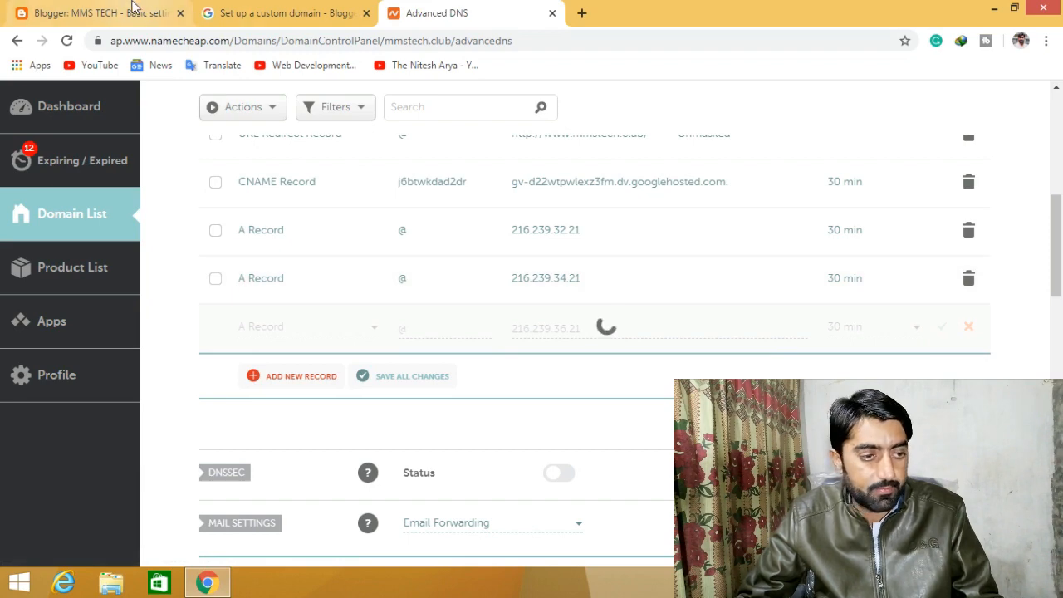
- Copy 216.239.38.21 and save the fourth A record @ → 216.239.38.21 with 30 min TTL
click(274, 12)
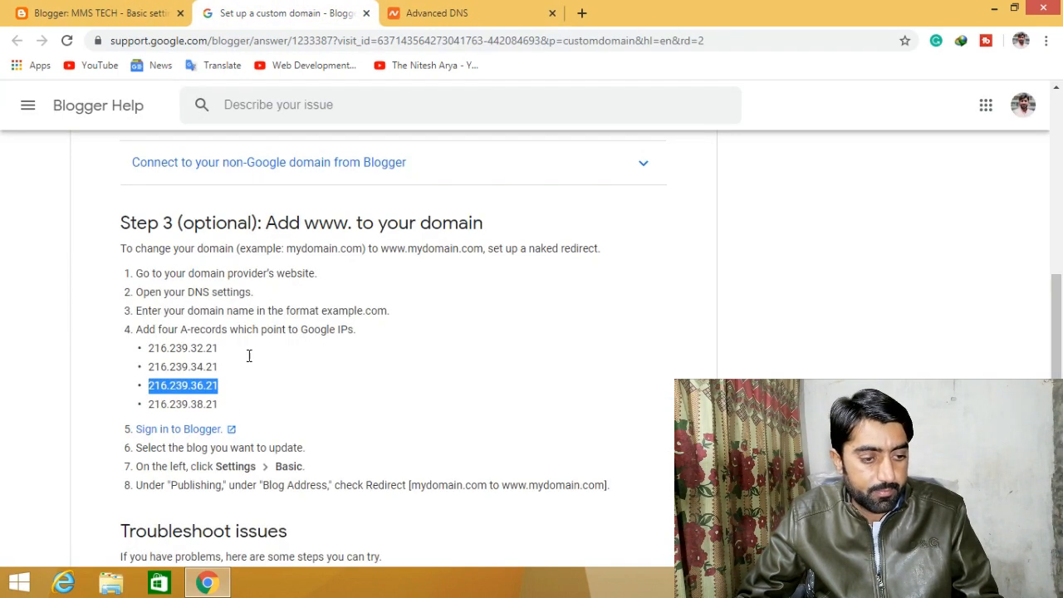
double_click(166, 405)
key(ctrl+c)
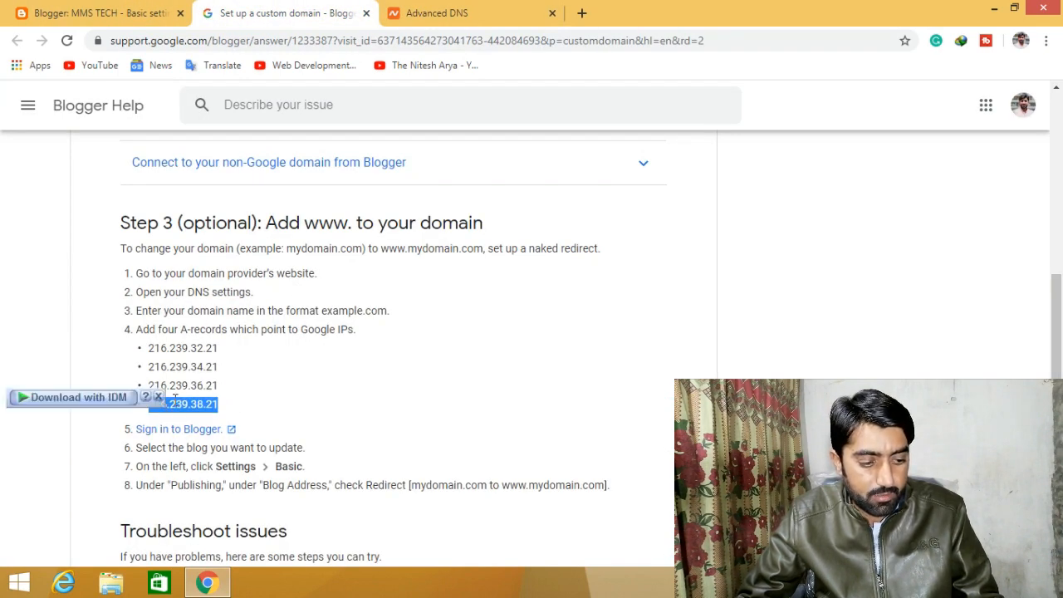
click(471, 8)
click(289, 378)
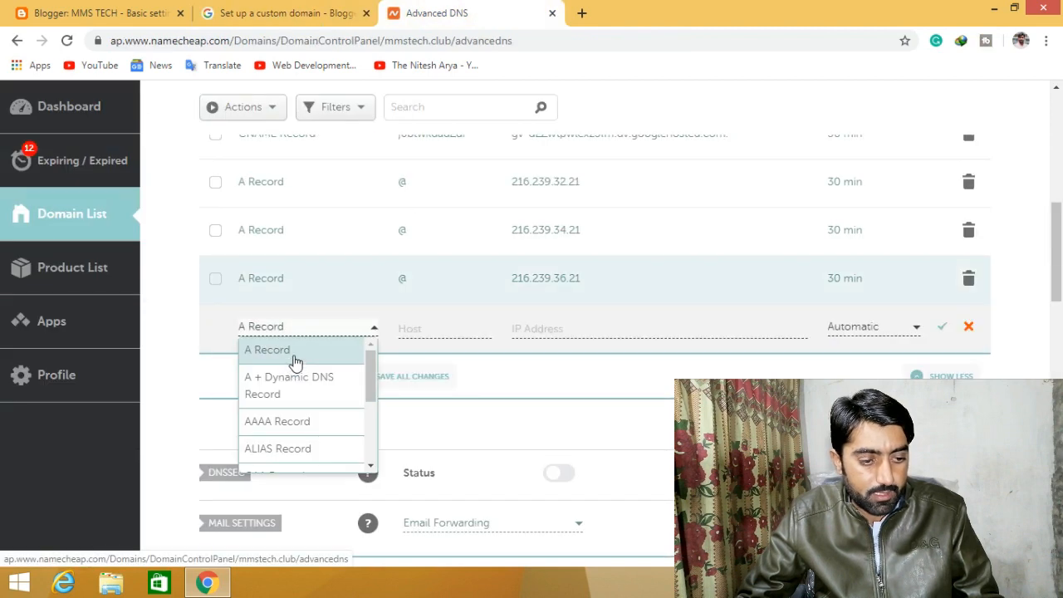
click(293, 355)
click(428, 329)
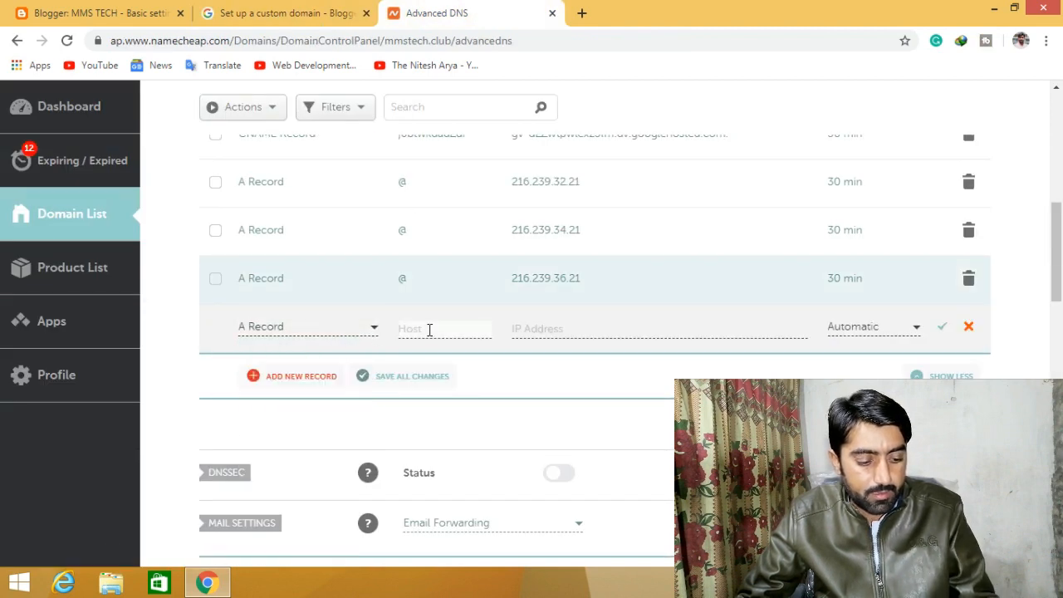
text(@)
click(576, 328)
key(ctrl+v)
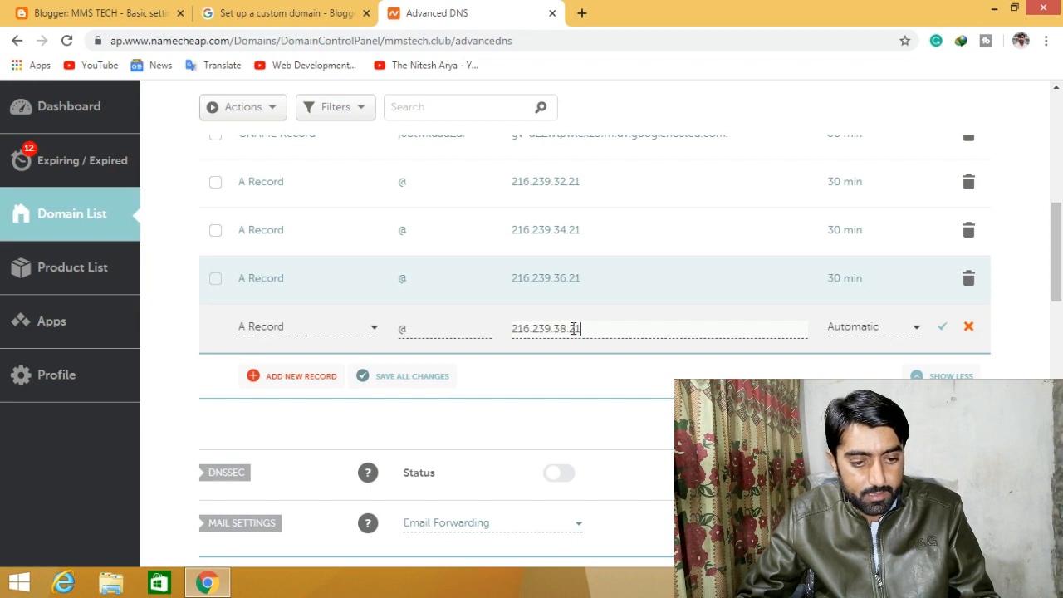
click(865, 329)
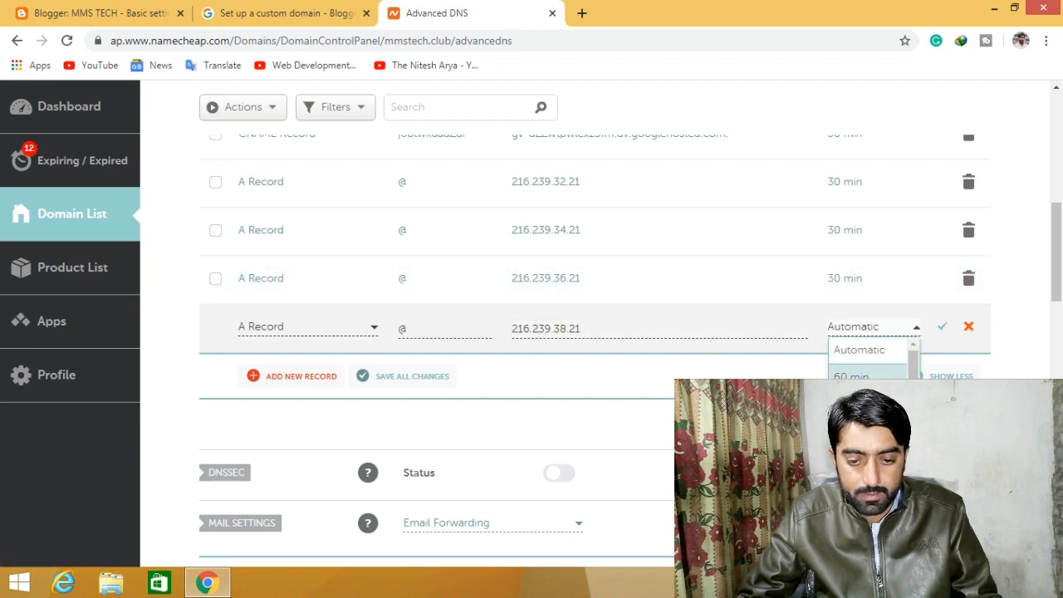
click(863, 404)
click(941, 328)
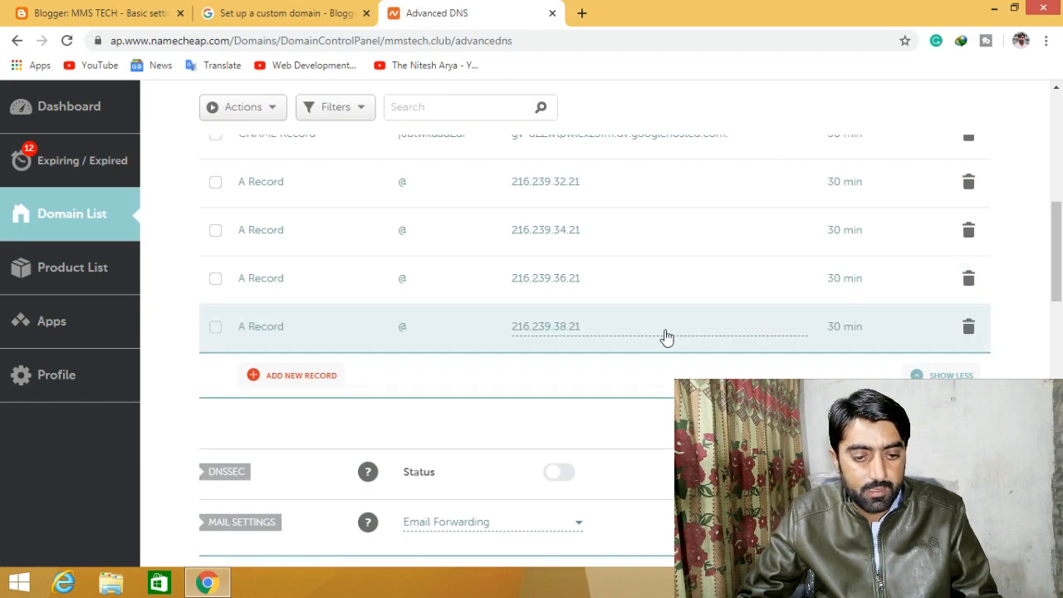
scroll(664, 334, up, 3)
- Verify the mmstech.club host records include the four Google A records, then return to Blogger
scroll(665, 334, up, 2)
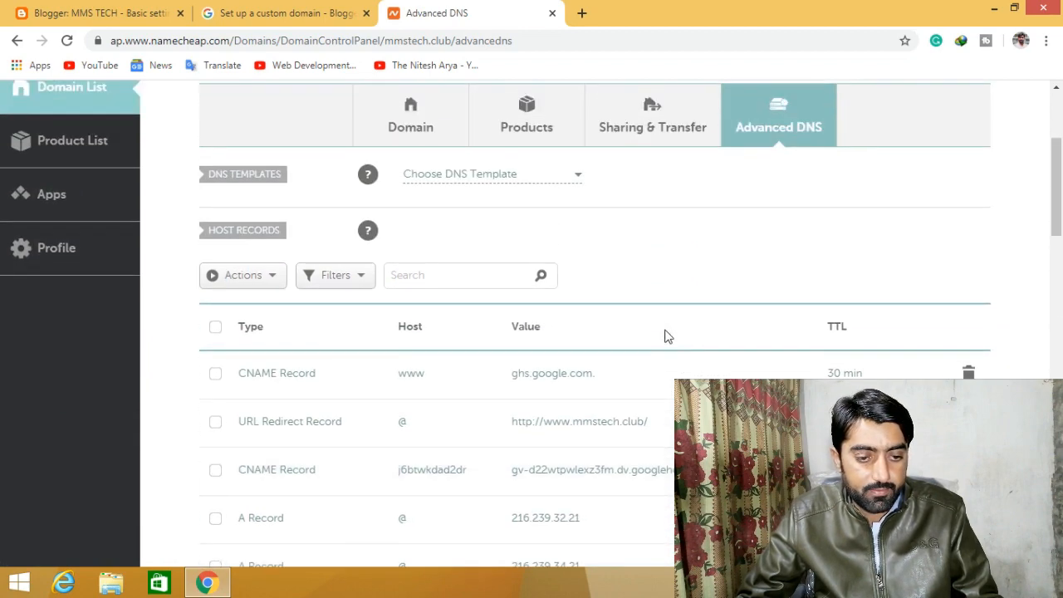
scroll(665, 335, down, 2)
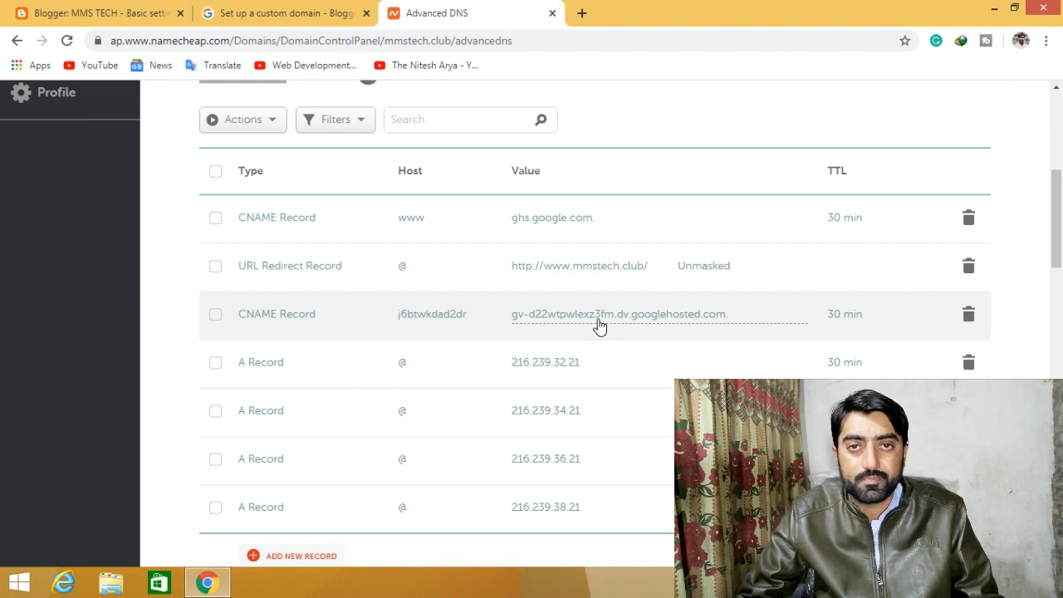
scroll(565, 249, up, 1)
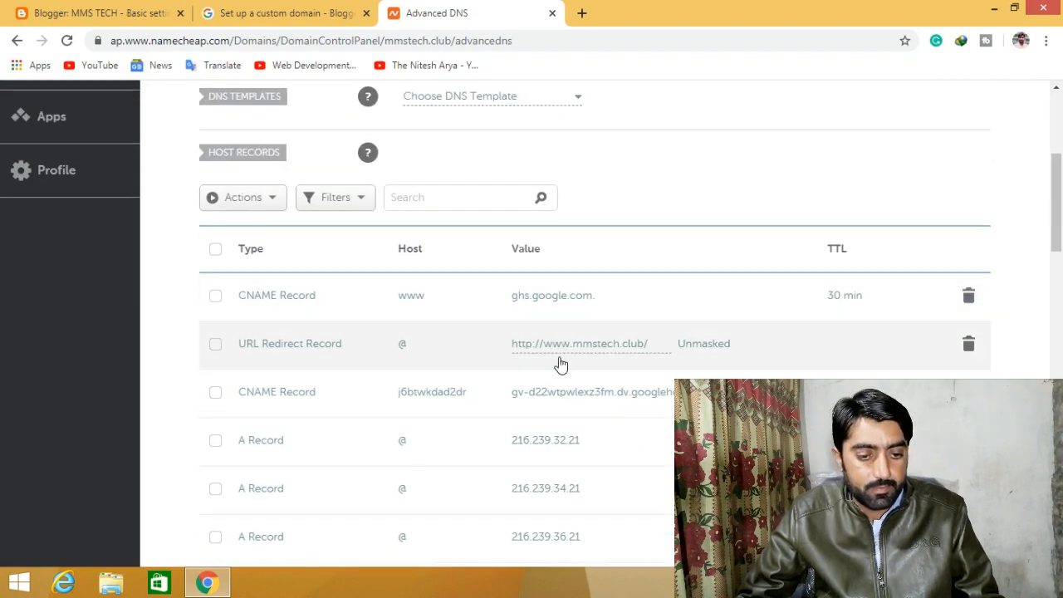
scroll(556, 348, up, 2)
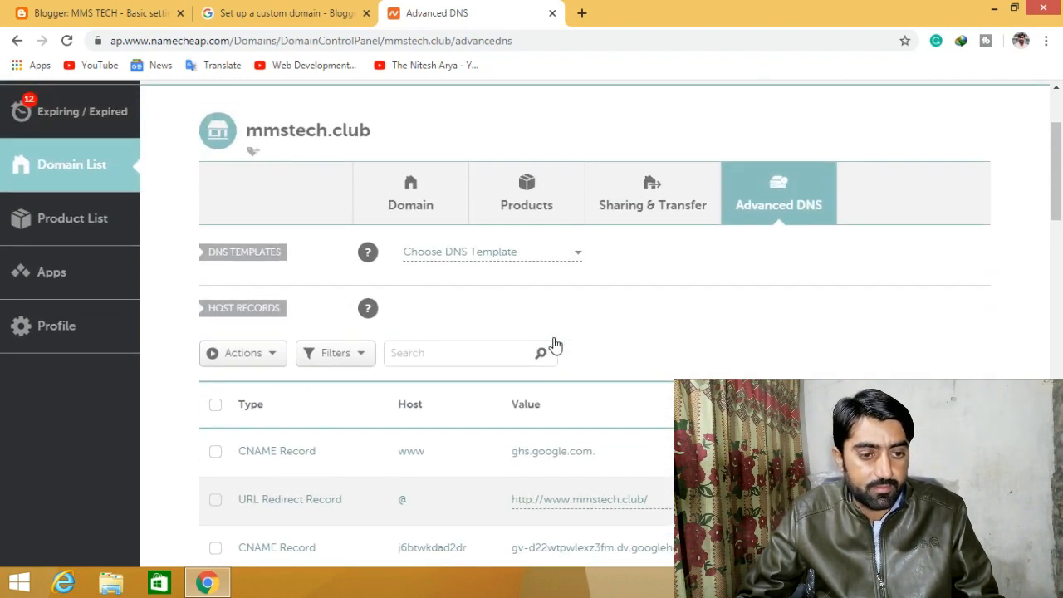
scroll(555, 345, down, 3)
scroll(552, 343, up, 4)
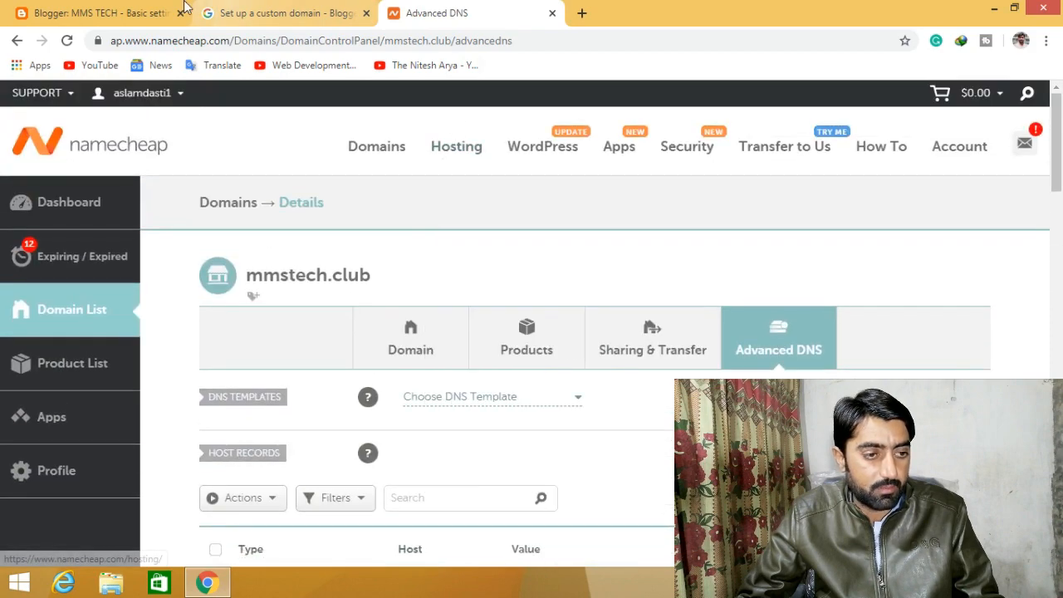
click(116, 12)
scroll(684, 375, up, 2)
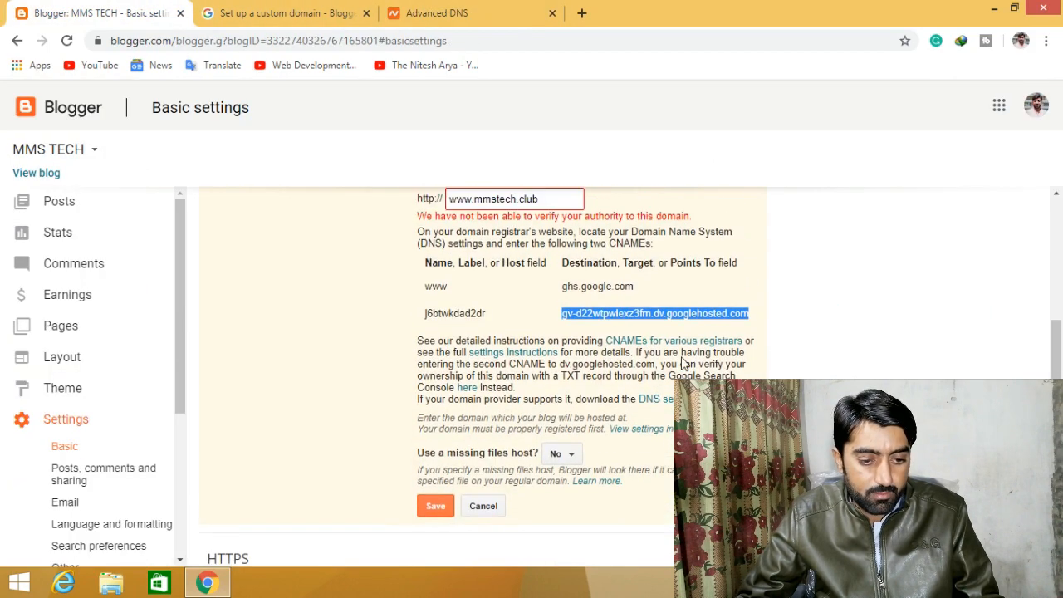
scroll(654, 362, down, 2)
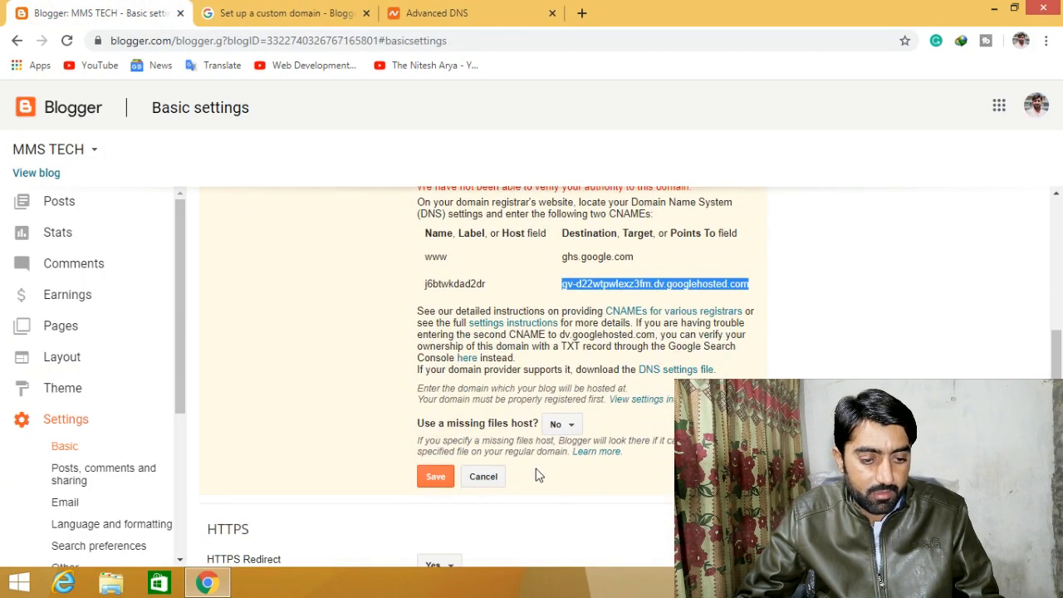
scroll(536, 474, up, 1)
click(440, 555)
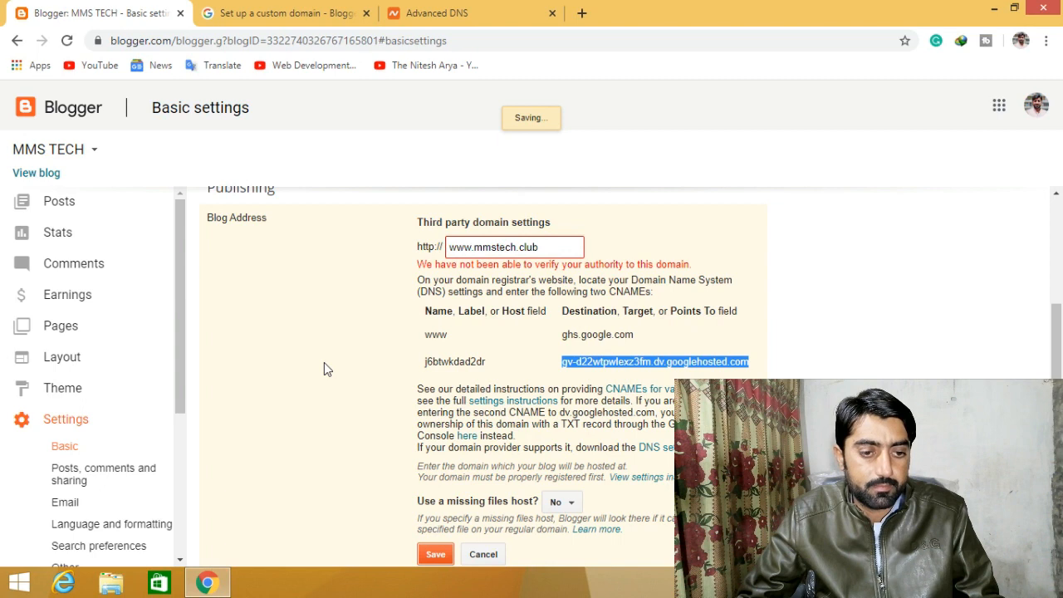
click(436, 555)
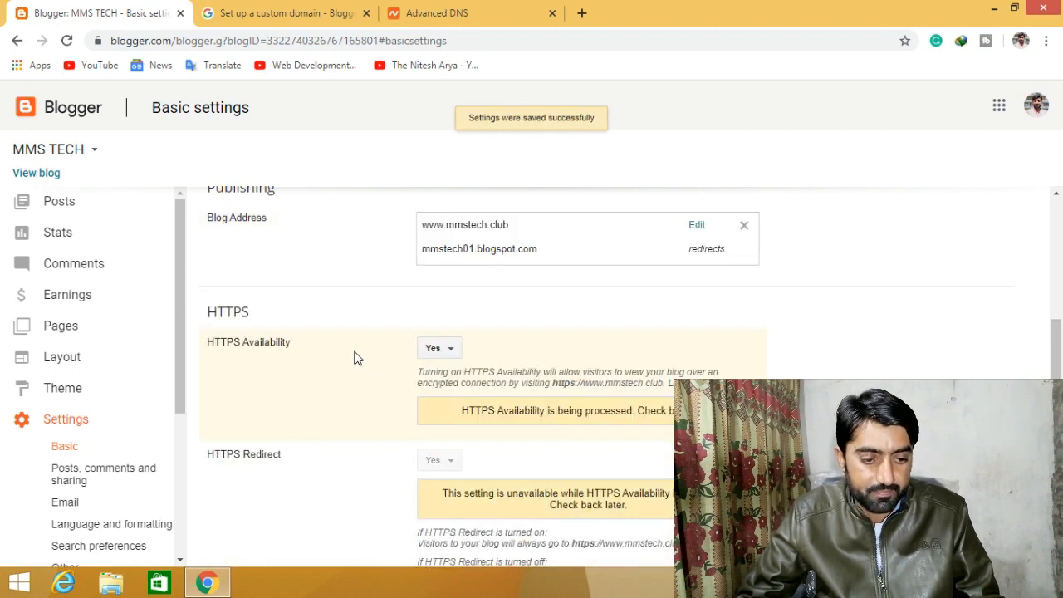
scroll(353, 357, up, 1)
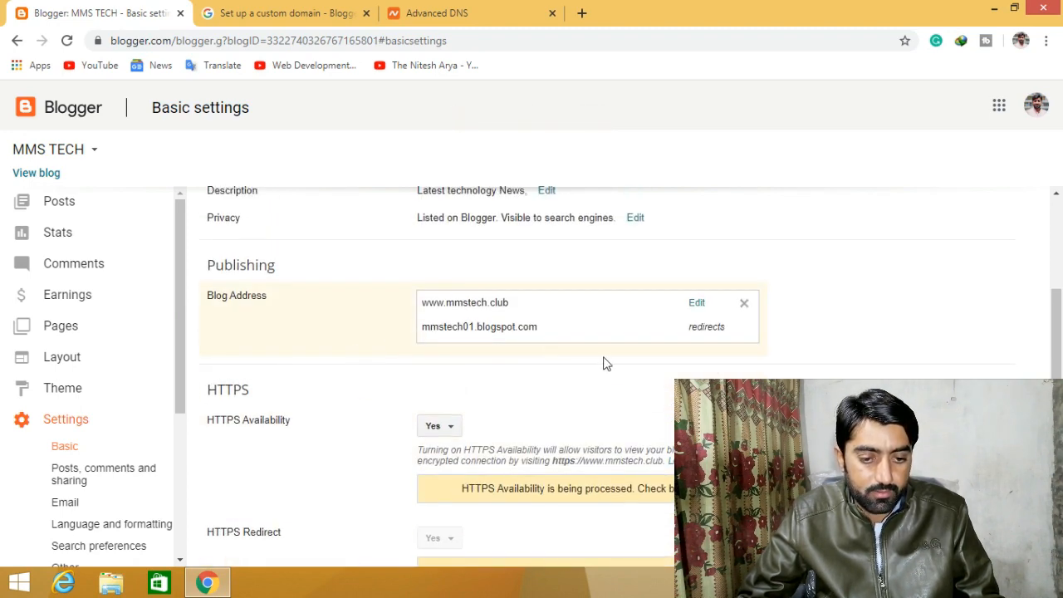
click(698, 304)
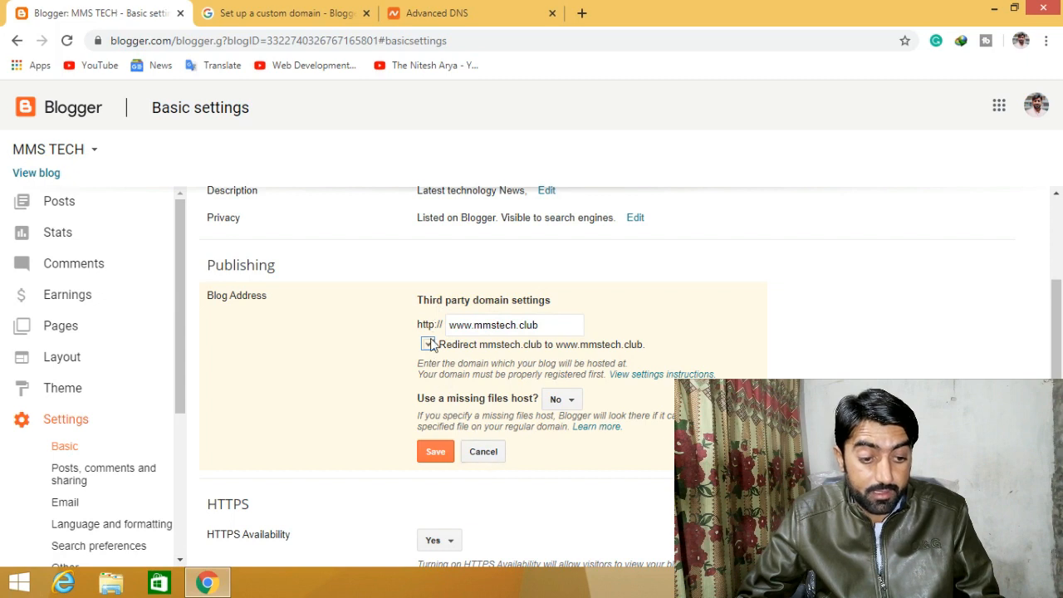
click(434, 455)
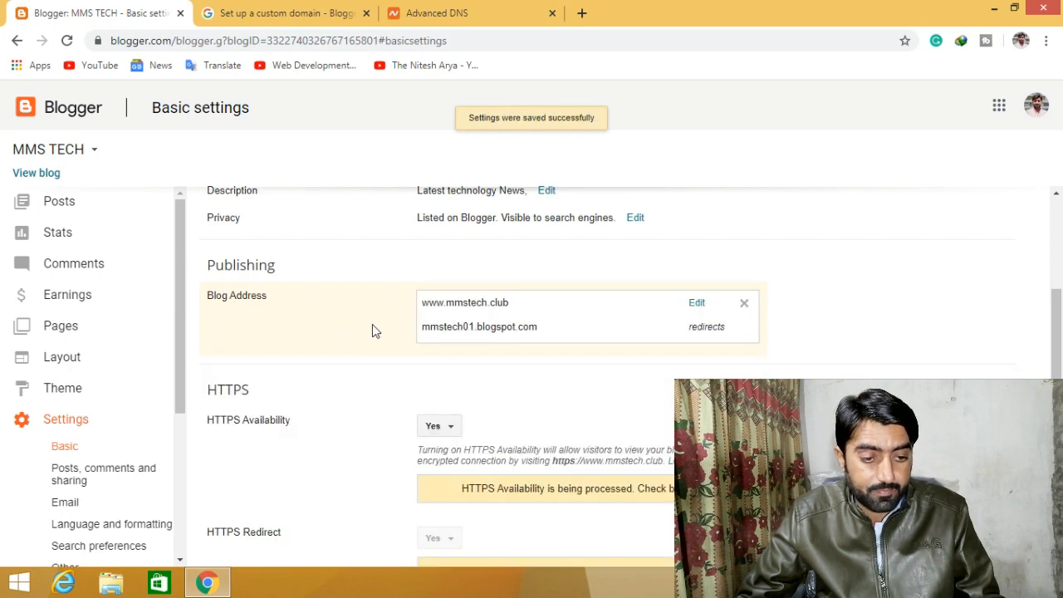
scroll(372, 331, down, 1)
scroll(372, 330, up, 2)
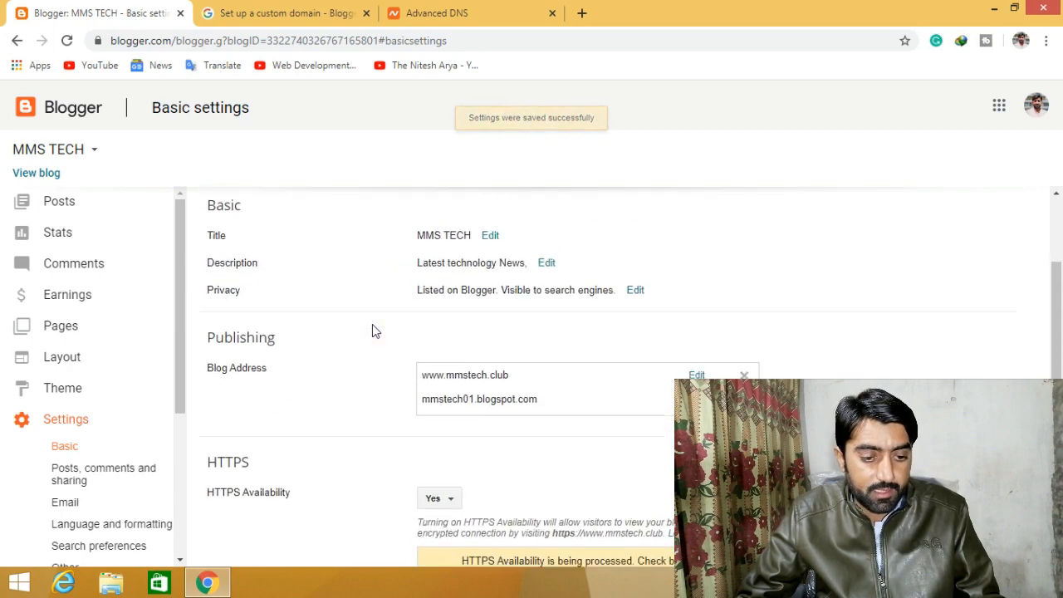
scroll(372, 331, down, 2)
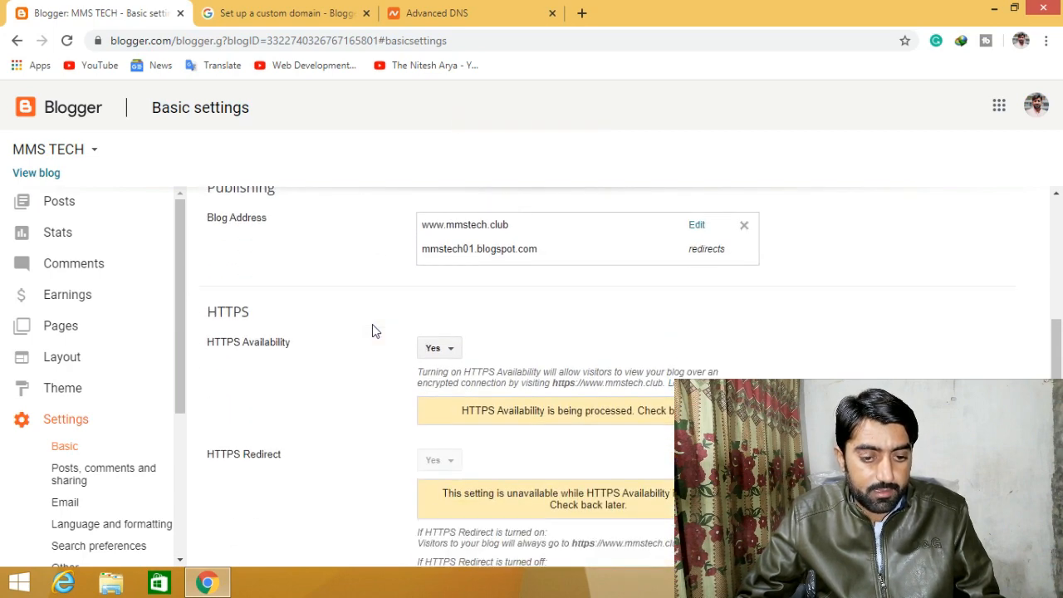
click(452, 355)
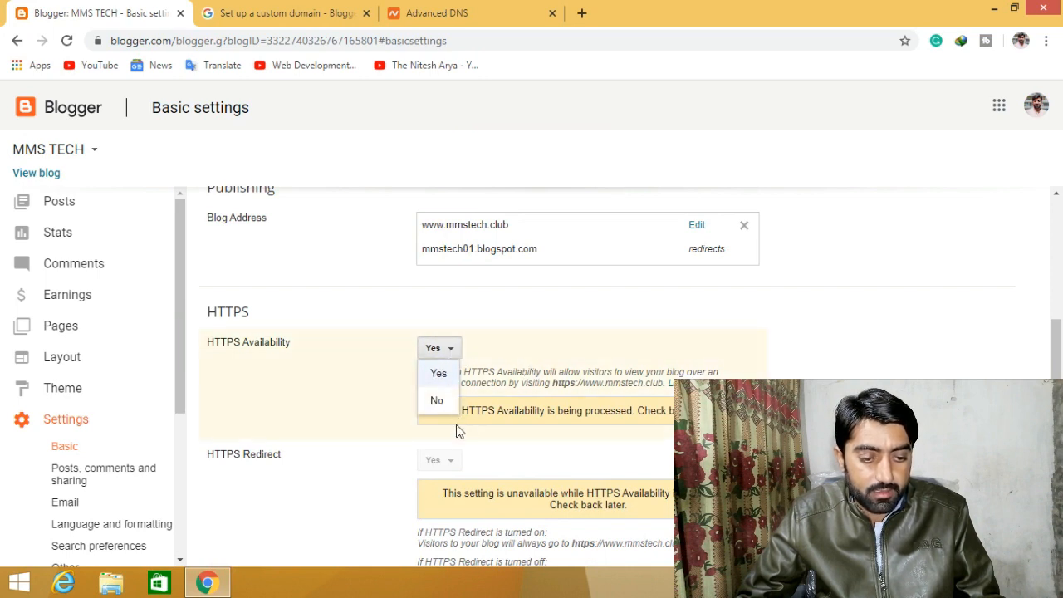
click(436, 401)
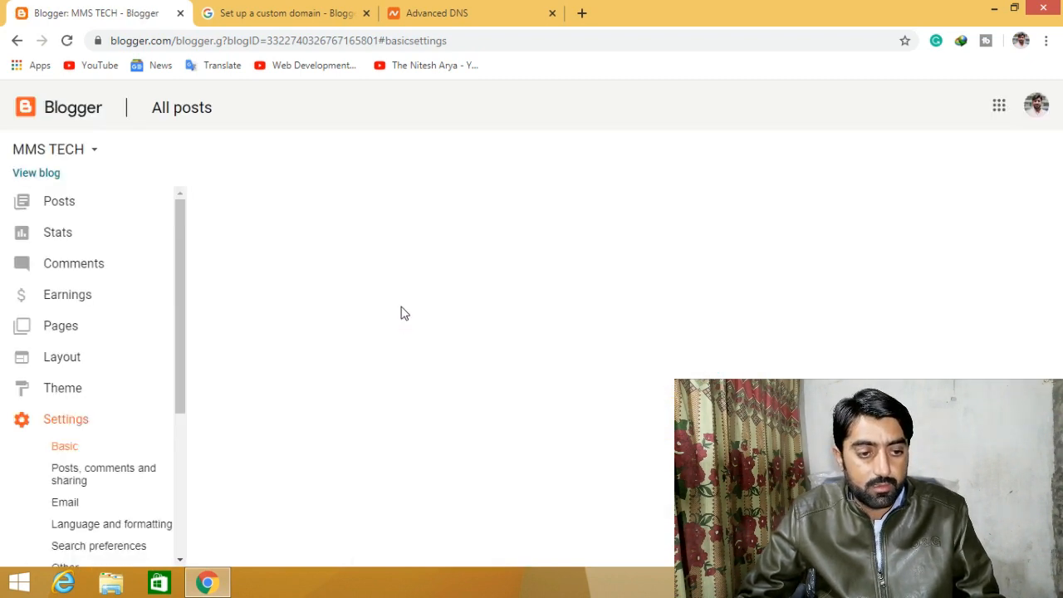
scroll(404, 351, down, 1)
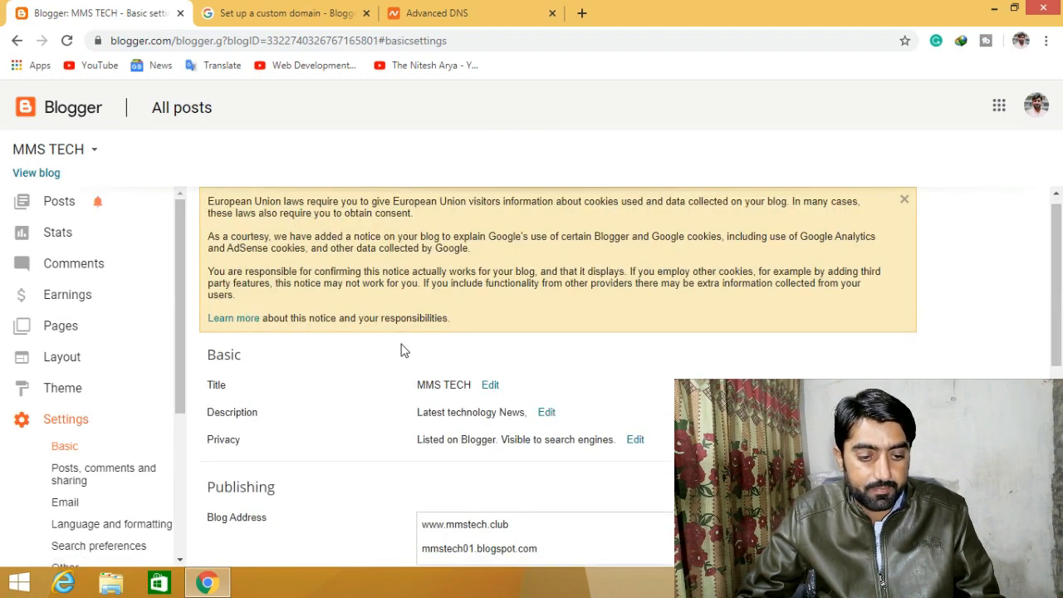
scroll(405, 350, down, 3)
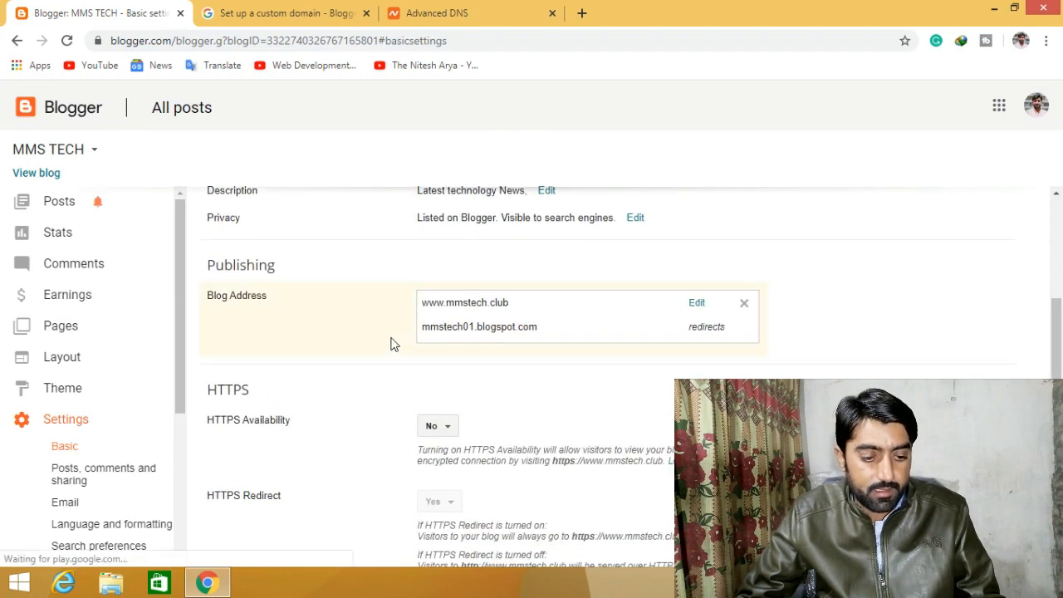
scroll(392, 344, down, 1)
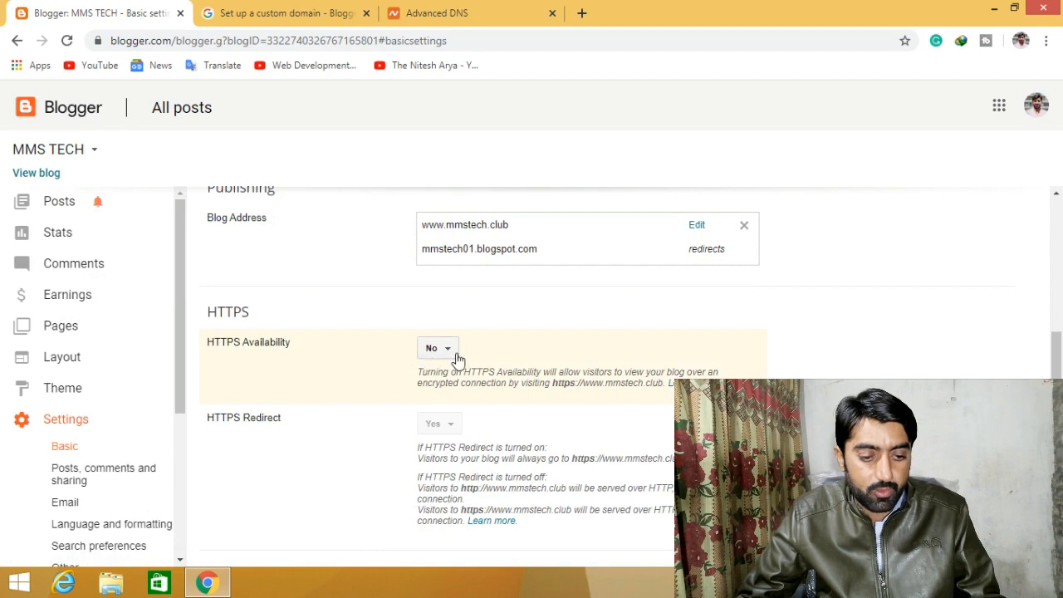
scroll(448, 355, up, 5)
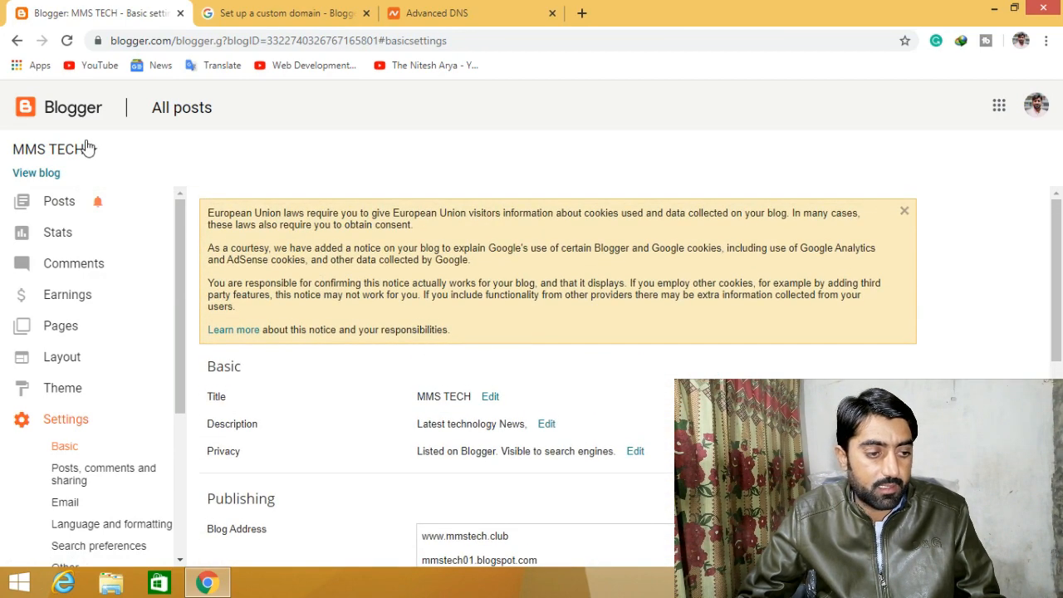
click(49, 175)
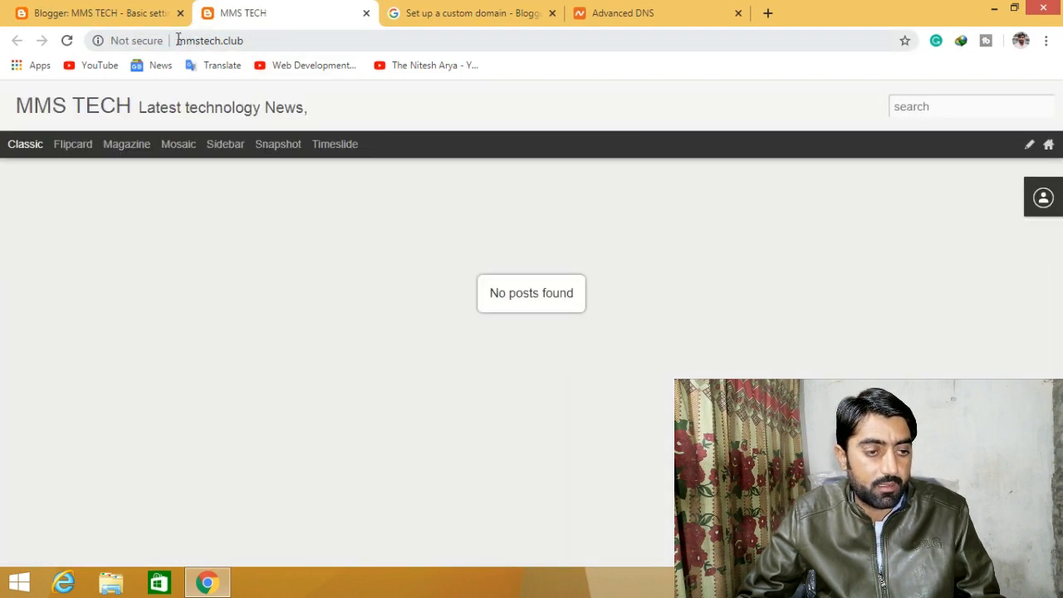
drag(178, 39, 223, 40)
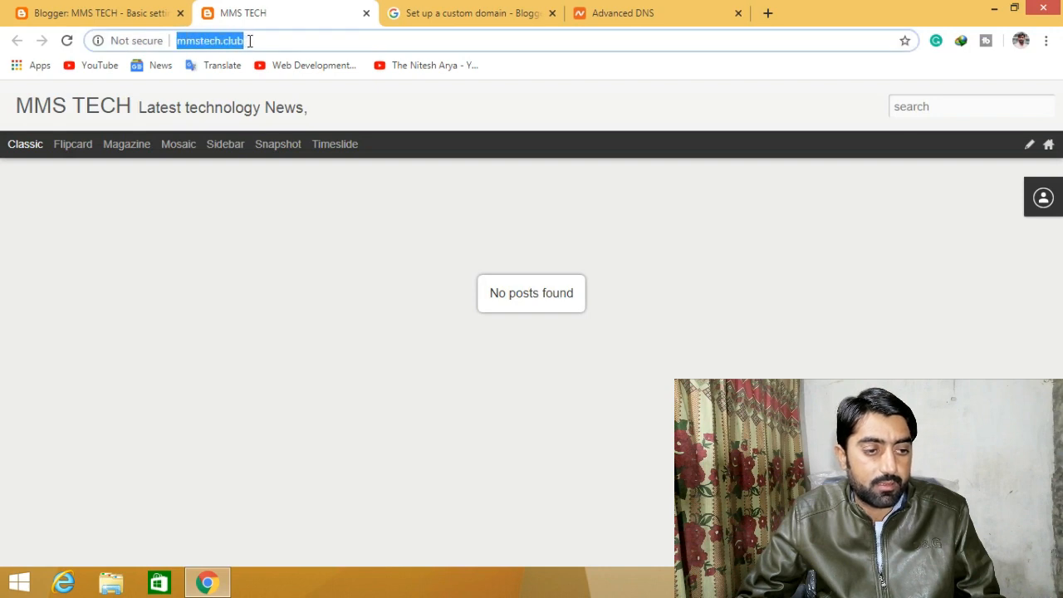
click(259, 41)
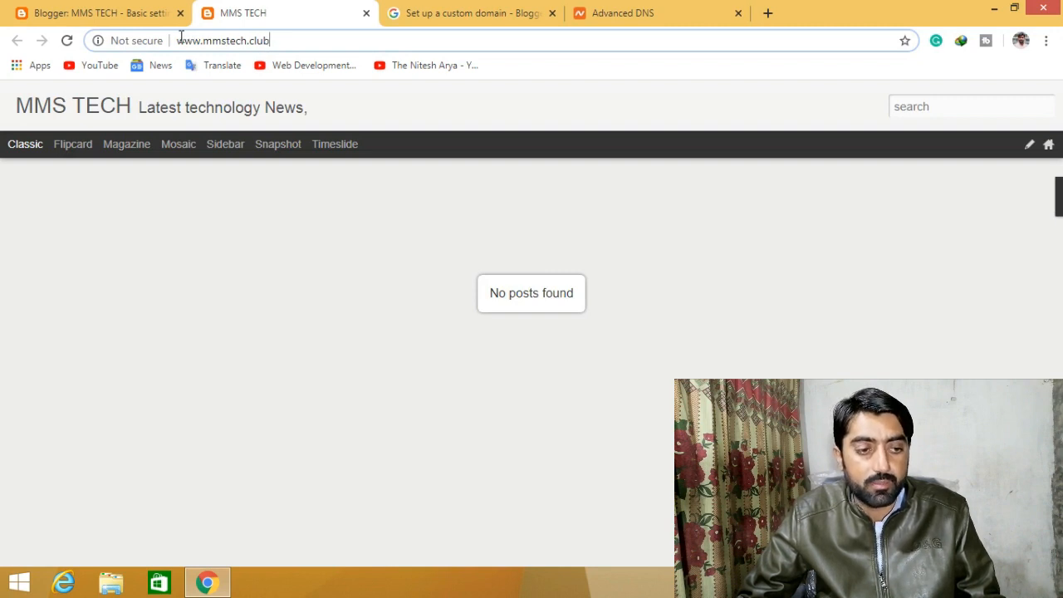
drag(181, 39, 289, 40)
click(289, 43)
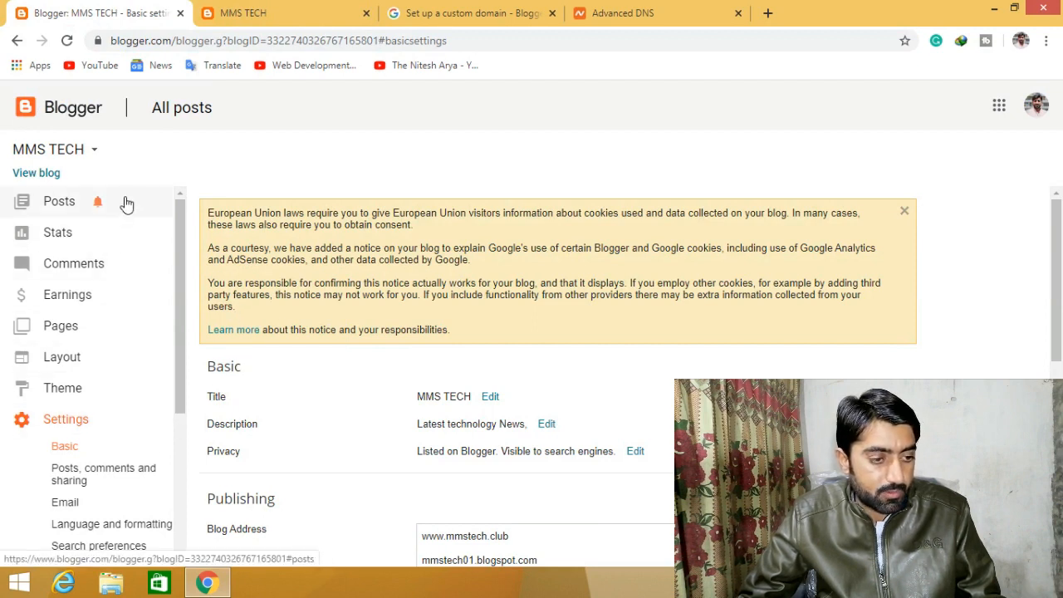
- Go to the Theme page and look over its Live on Blog and Mobile previews
click(77, 388)
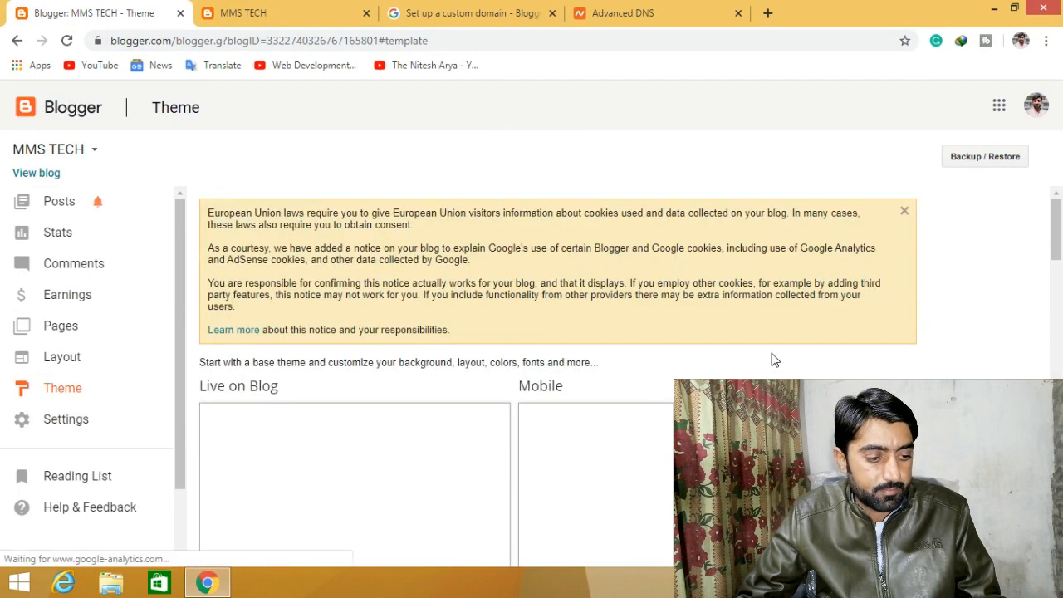
scroll(787, 359, down, 4)
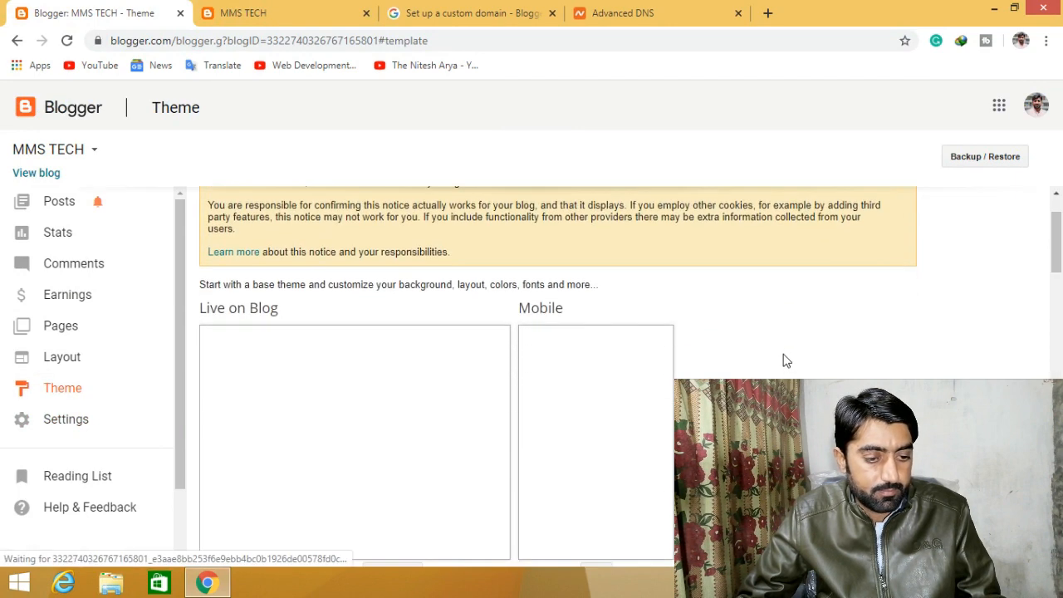
scroll(785, 361, up, 4)
scroll(785, 361, up, 1)
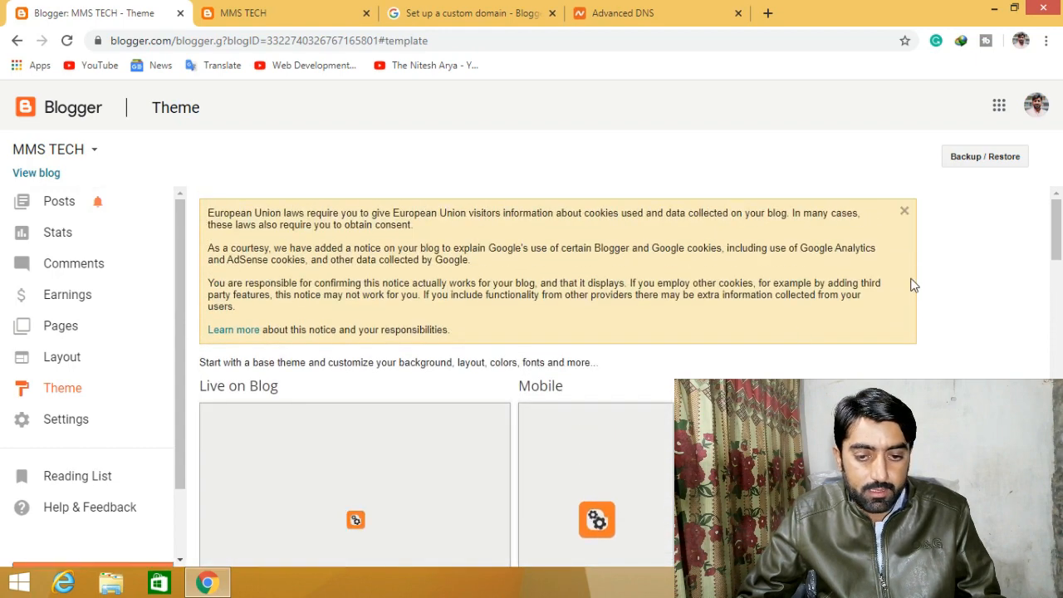
click(988, 162)
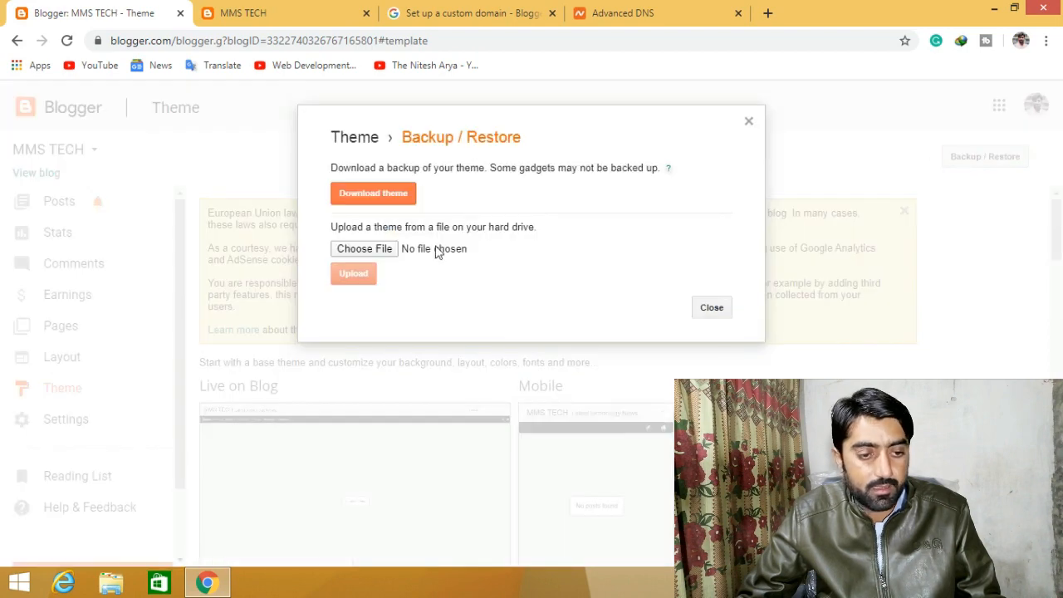
click(381, 252)
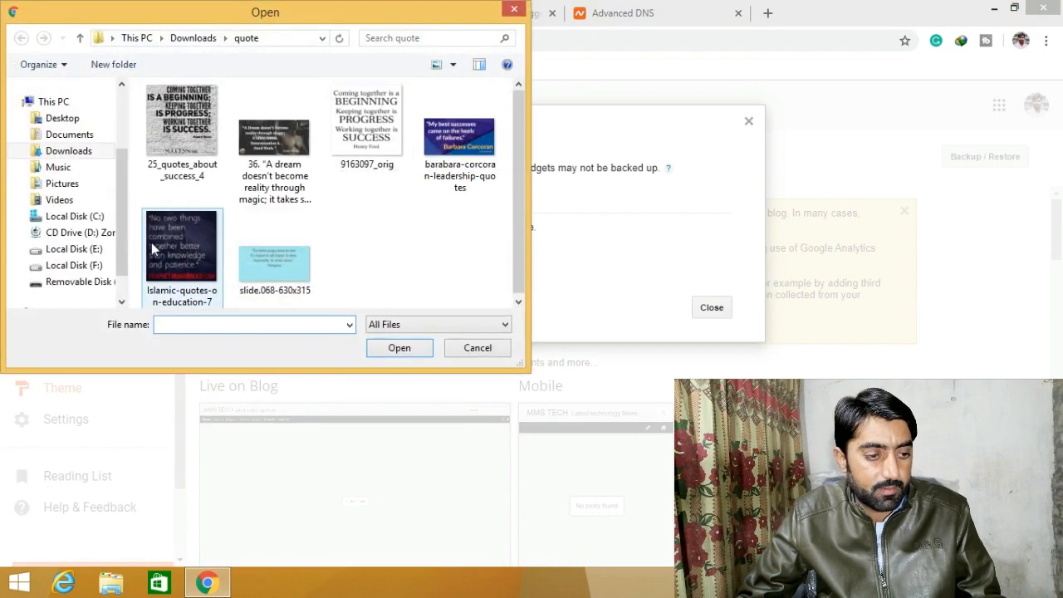
click(60, 200)
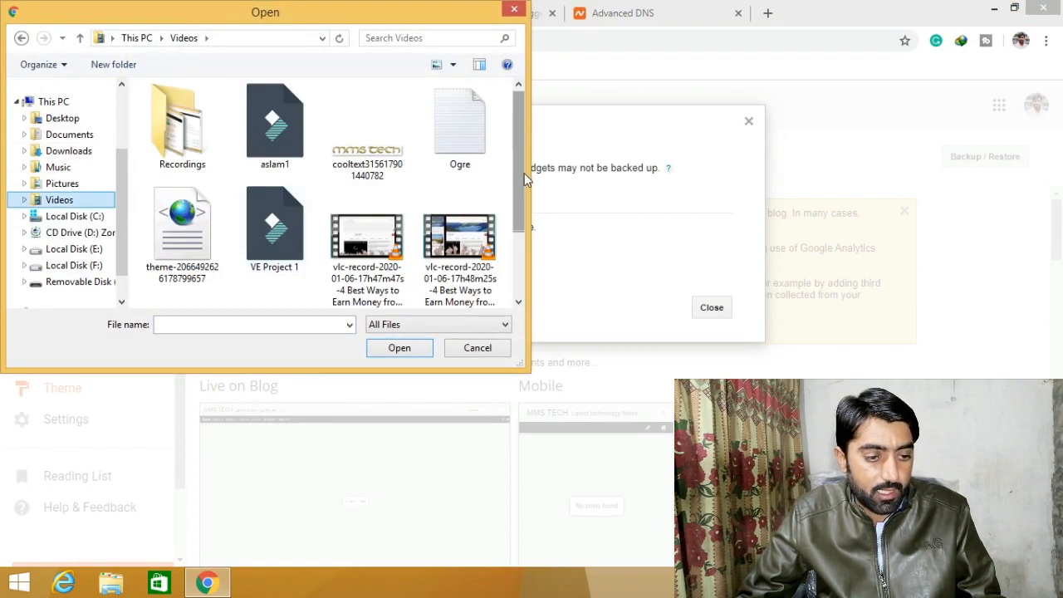
scroll(525, 178, down, 1)
click(181, 224)
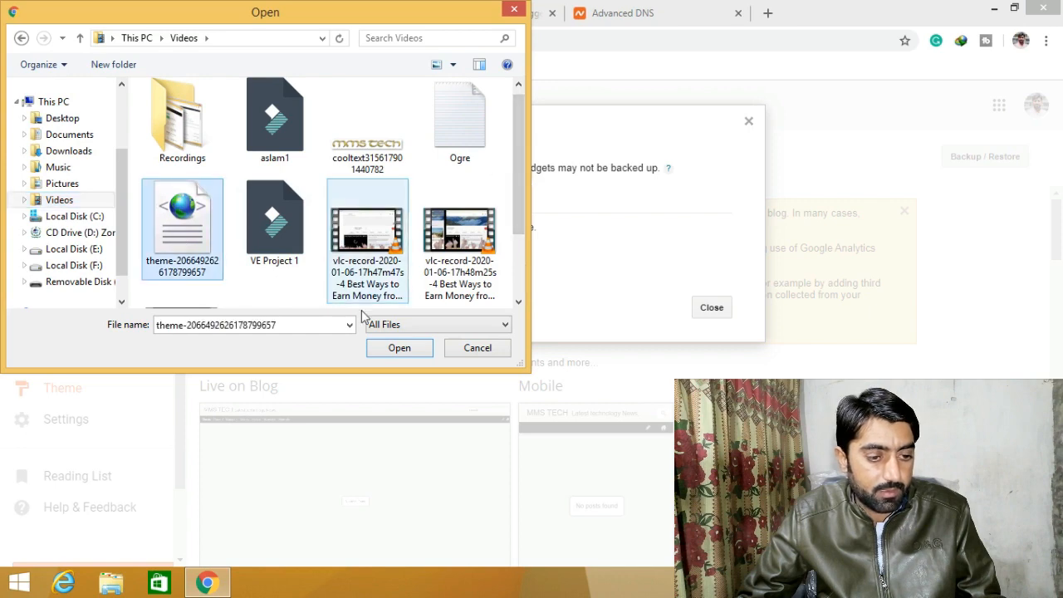
click(391, 348)
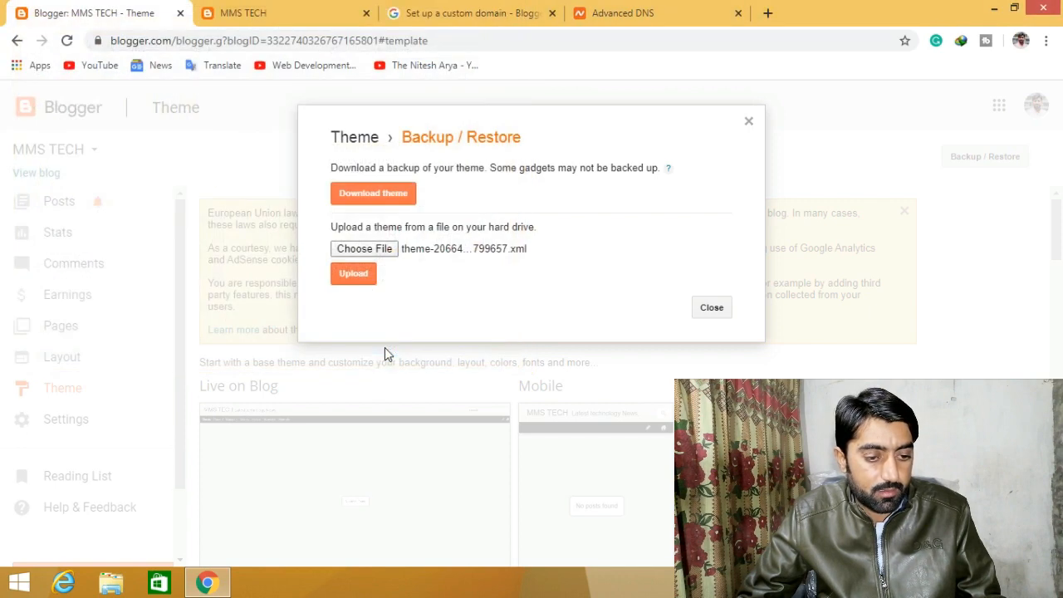
click(355, 278)
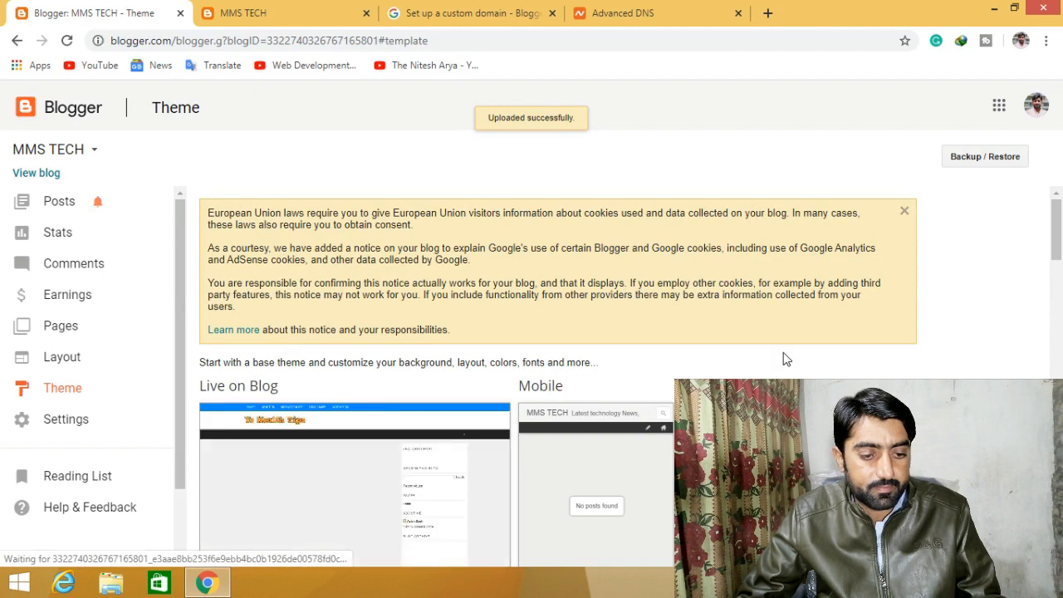
scroll(789, 362, down, 1)
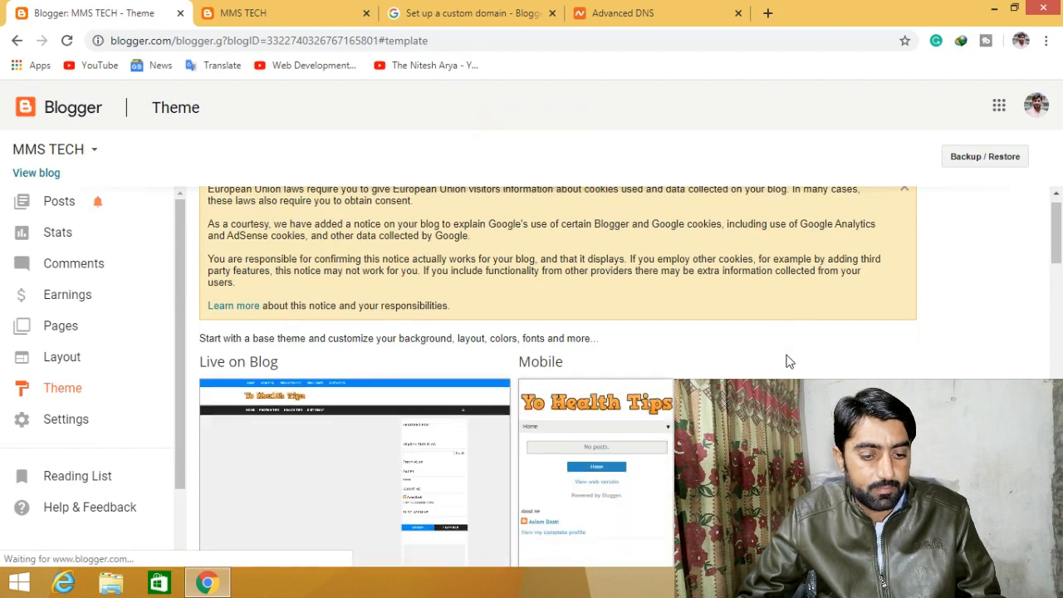
scroll(789, 362, down, 3)
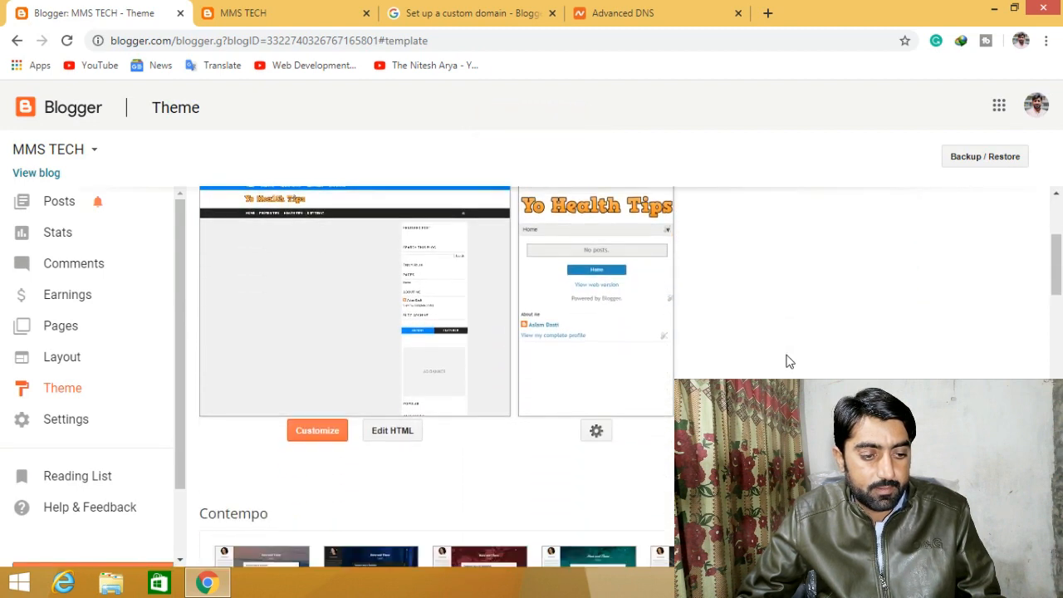
scroll(788, 360, up, 4)
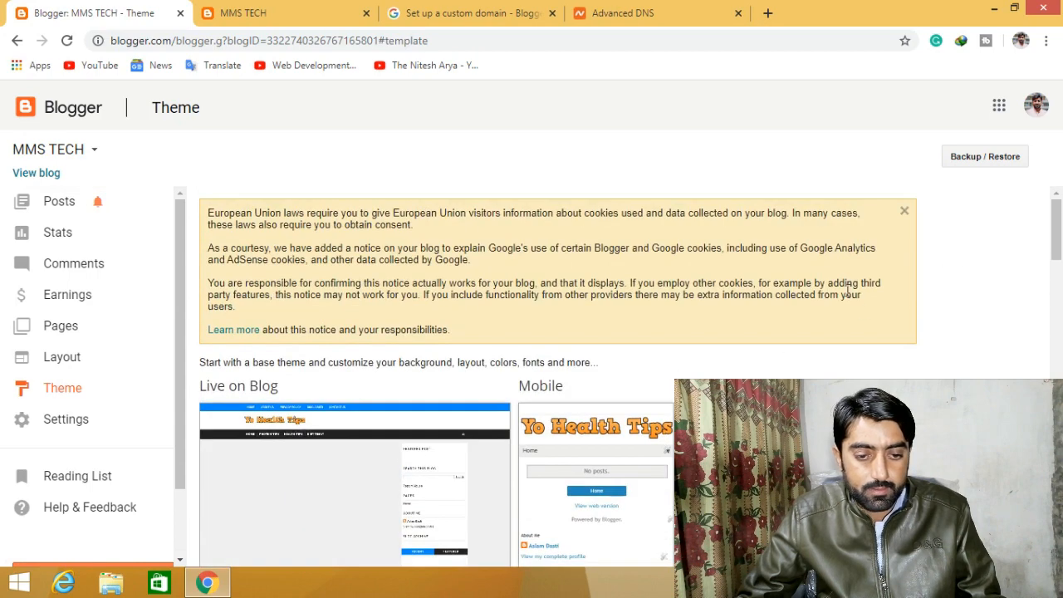
scroll(826, 317, down, 3)
scroll(826, 318, down, 4)
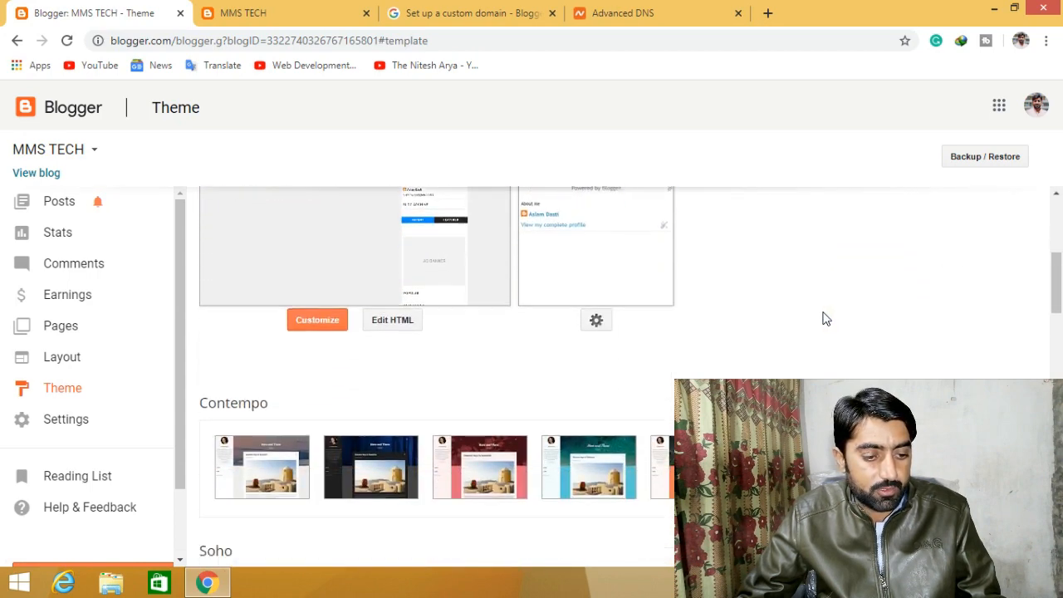
scroll(824, 320, down, 5)
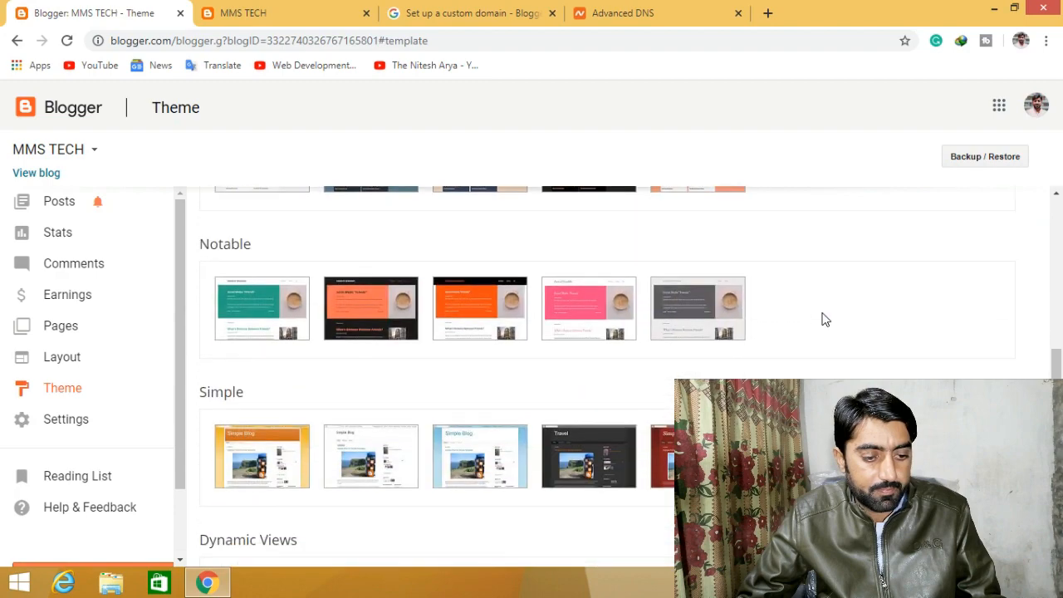
scroll(825, 320, down, 4)
scroll(824, 319, up, 3)
scroll(825, 320, up, 12)
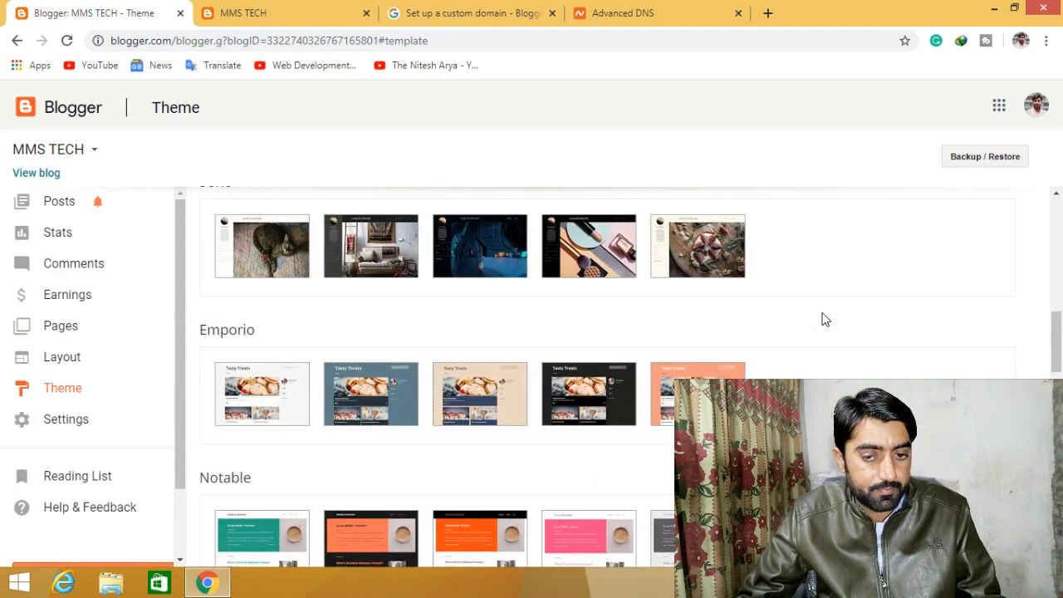
scroll(824, 320, up, 2)
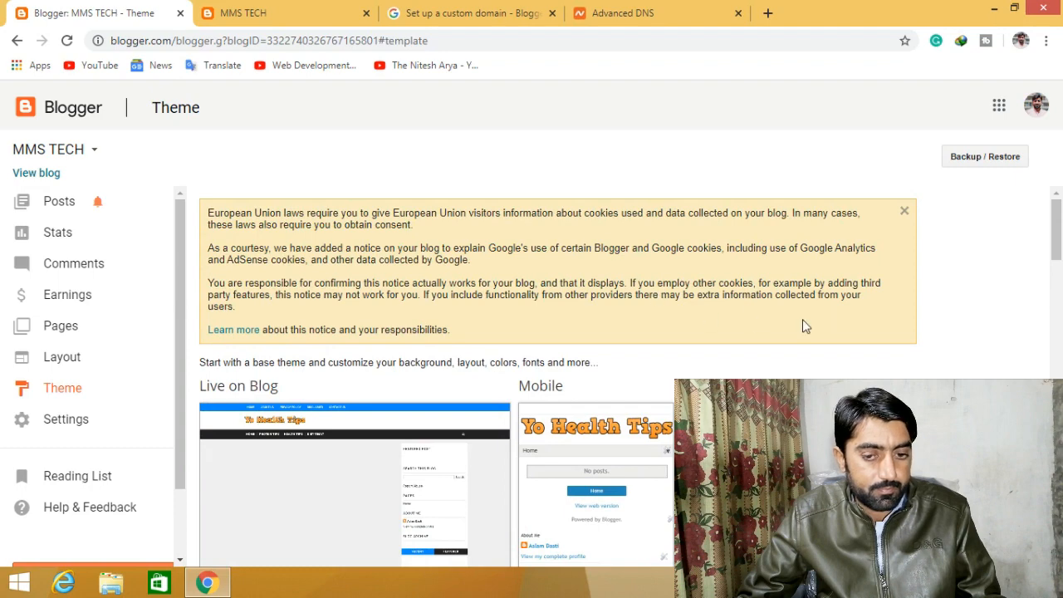
scroll(788, 349, down, 4)
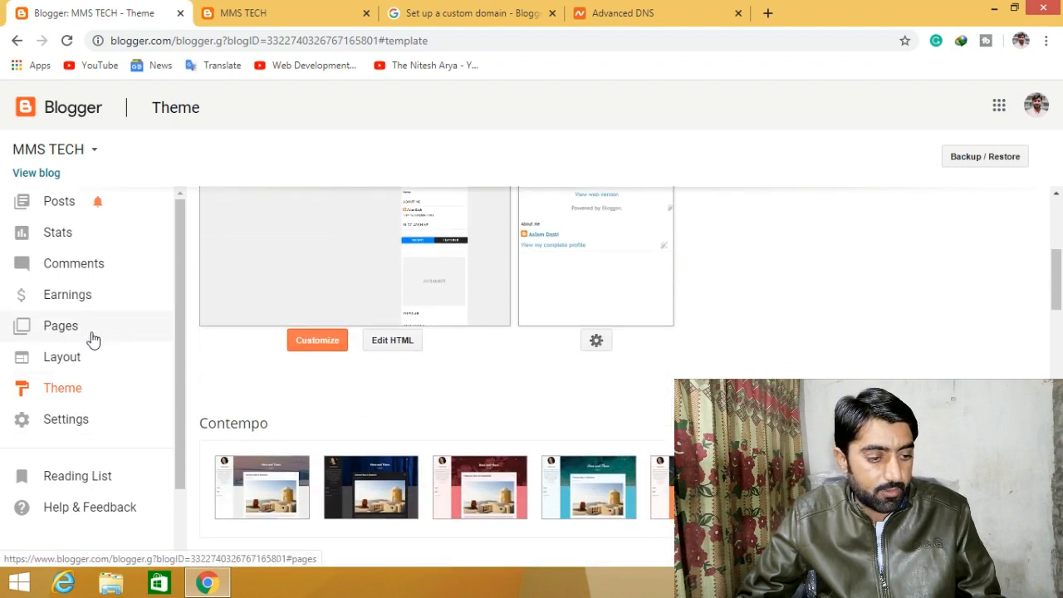
click(80, 363)
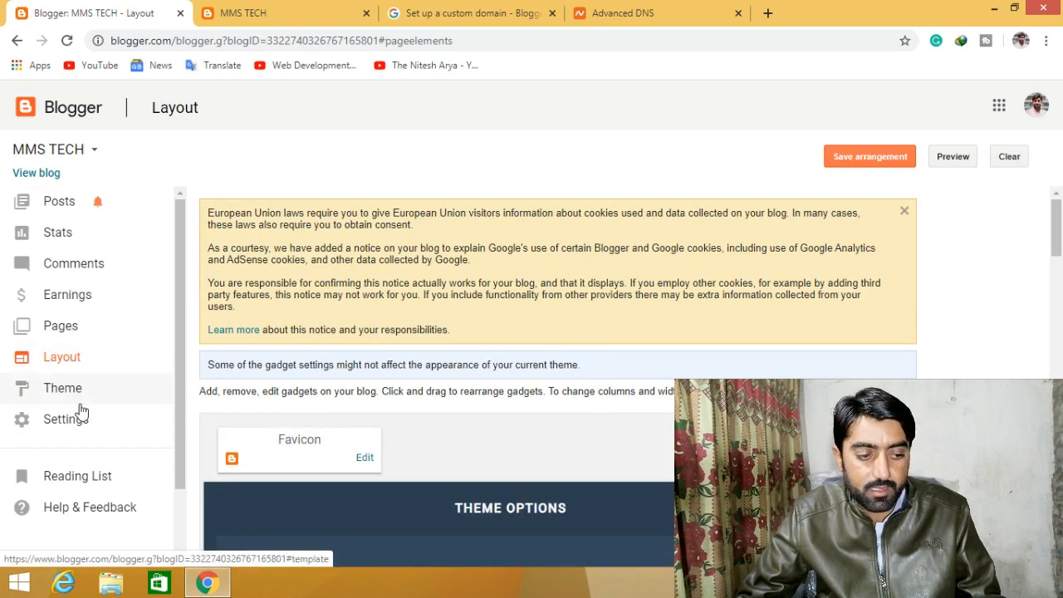
scroll(510, 374, down, 4)
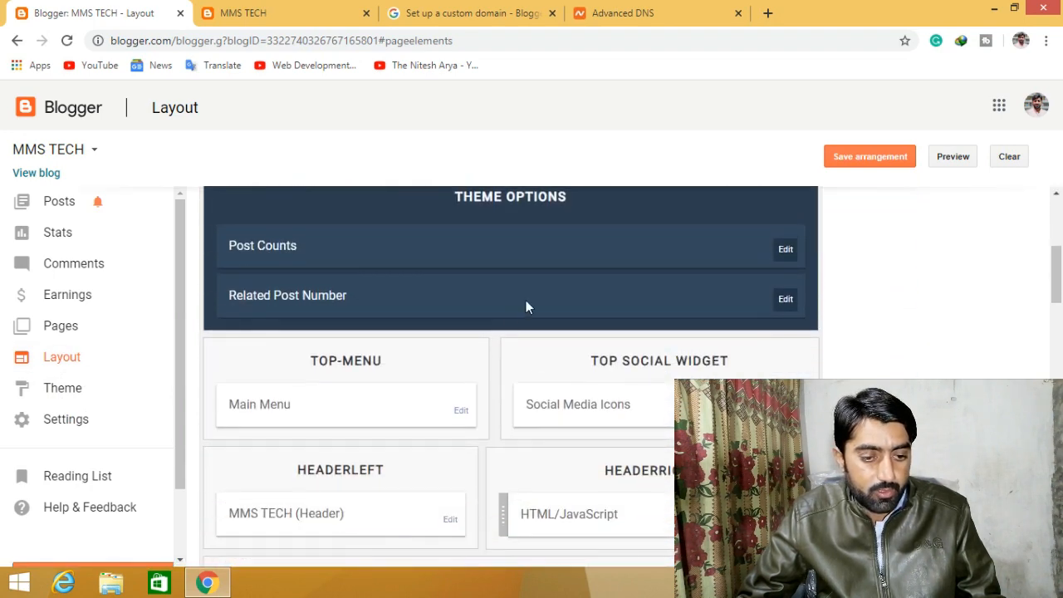
scroll(612, 370, down, 1)
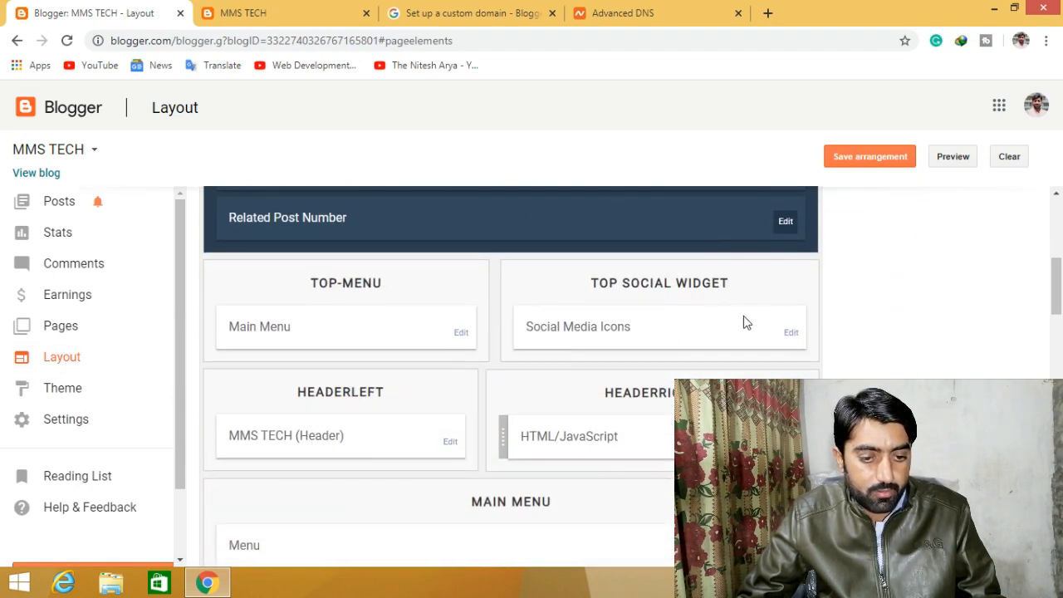
scroll(650, 372, down, 1)
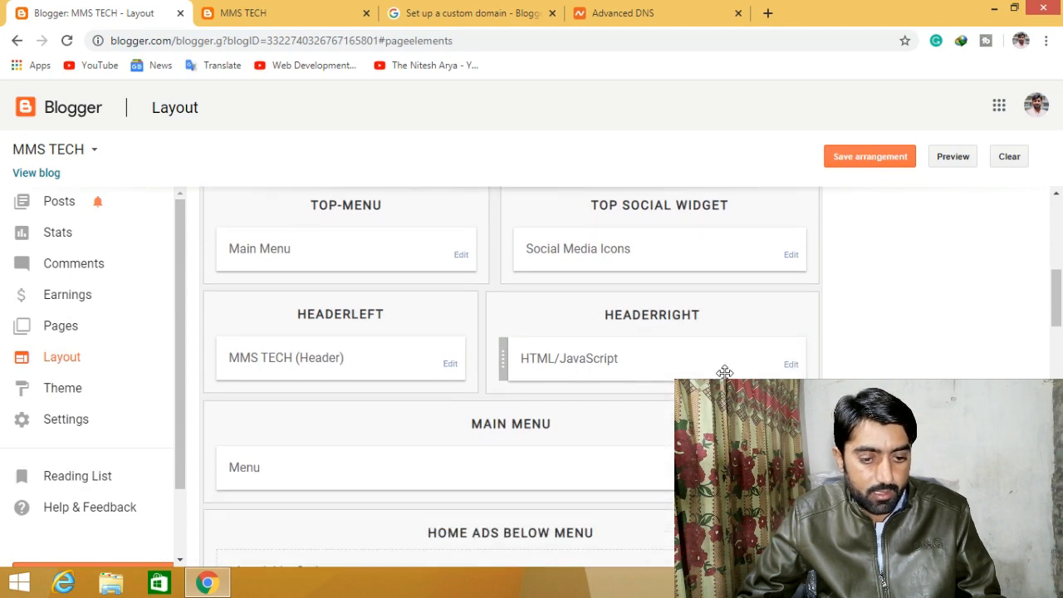
scroll(722, 373, down, 2)
scroll(605, 358, up, 2)
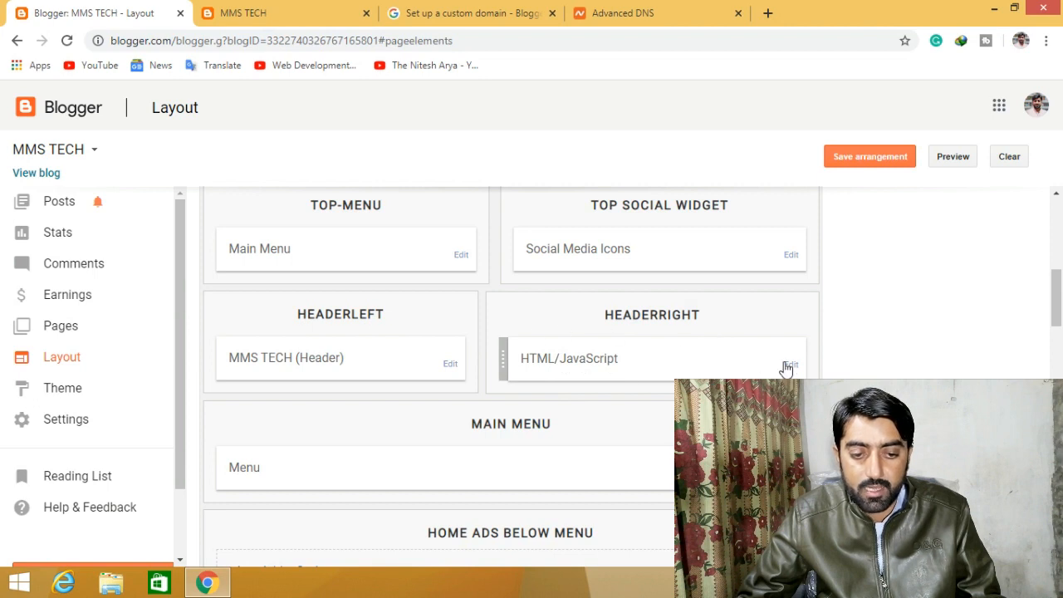
- Swap the Header gadget's image for the cooltext MMS TECH logo file and save
click(447, 367)
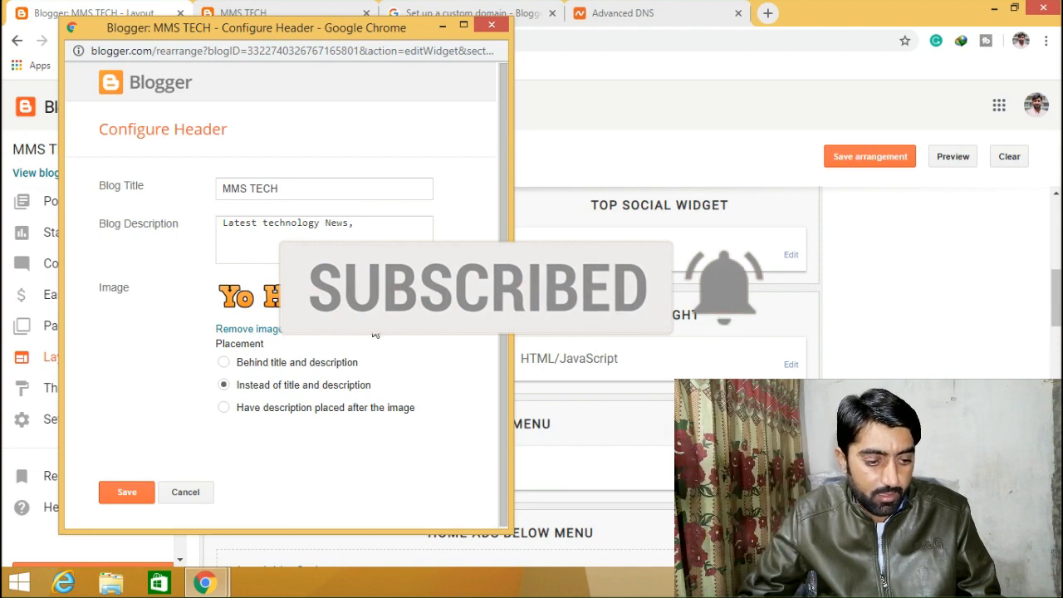
click(266, 330)
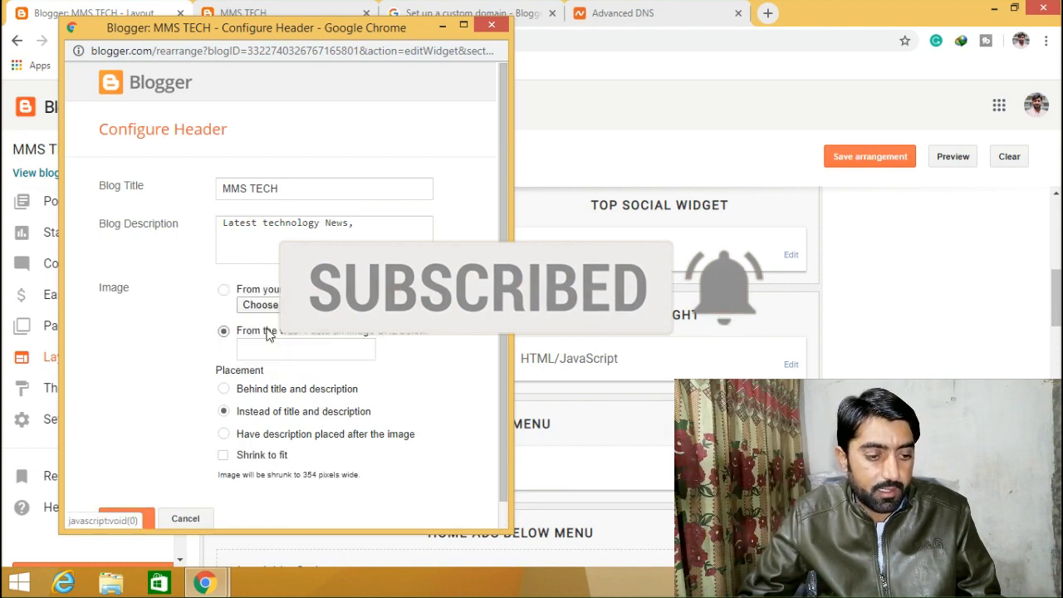
click(282, 305)
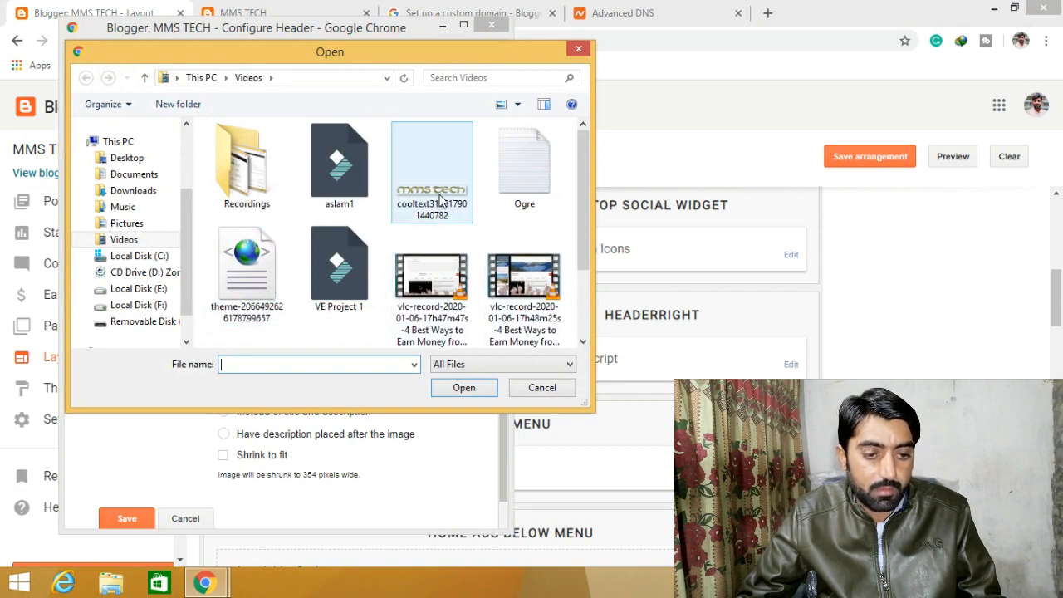
click(442, 199)
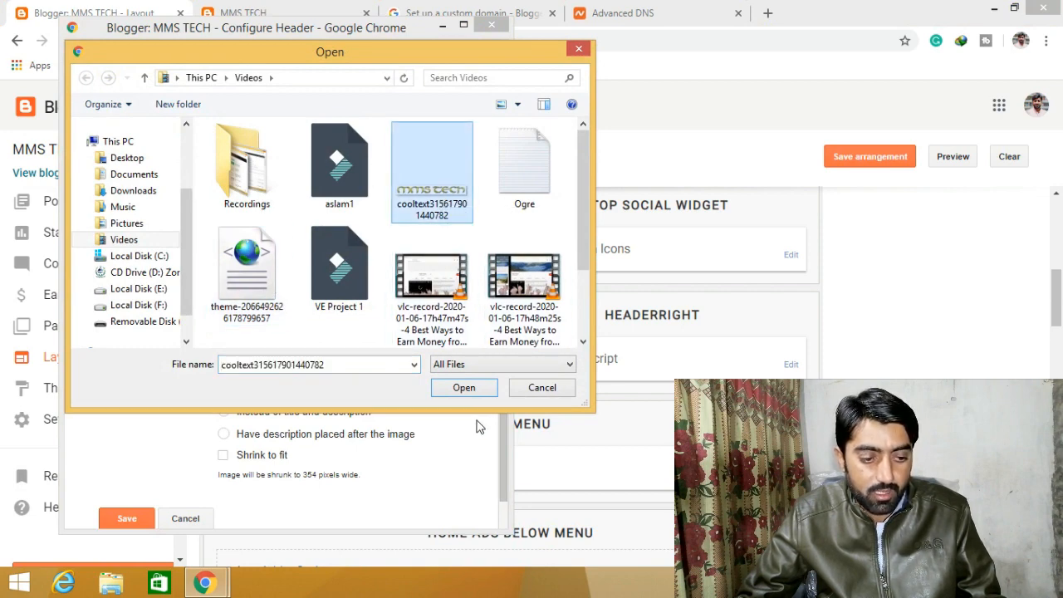
click(462, 388)
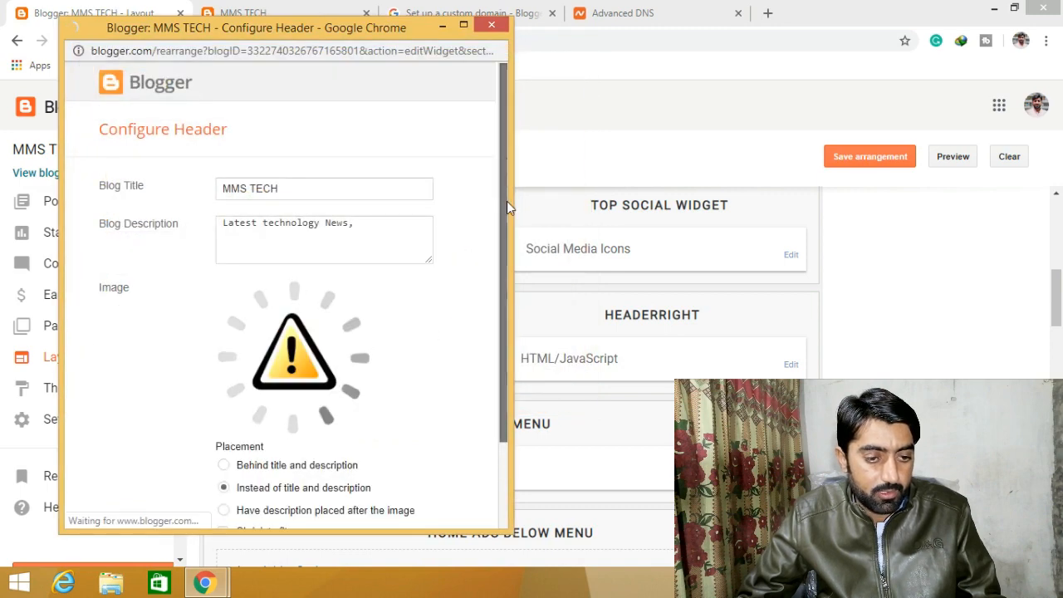
drag(506, 200, 510, 309)
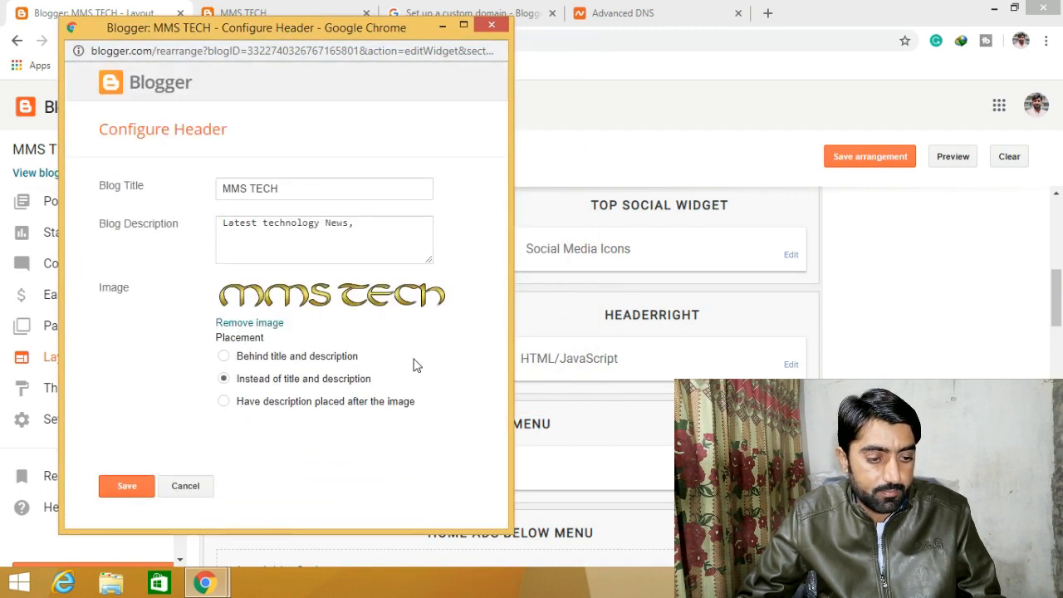
click(128, 488)
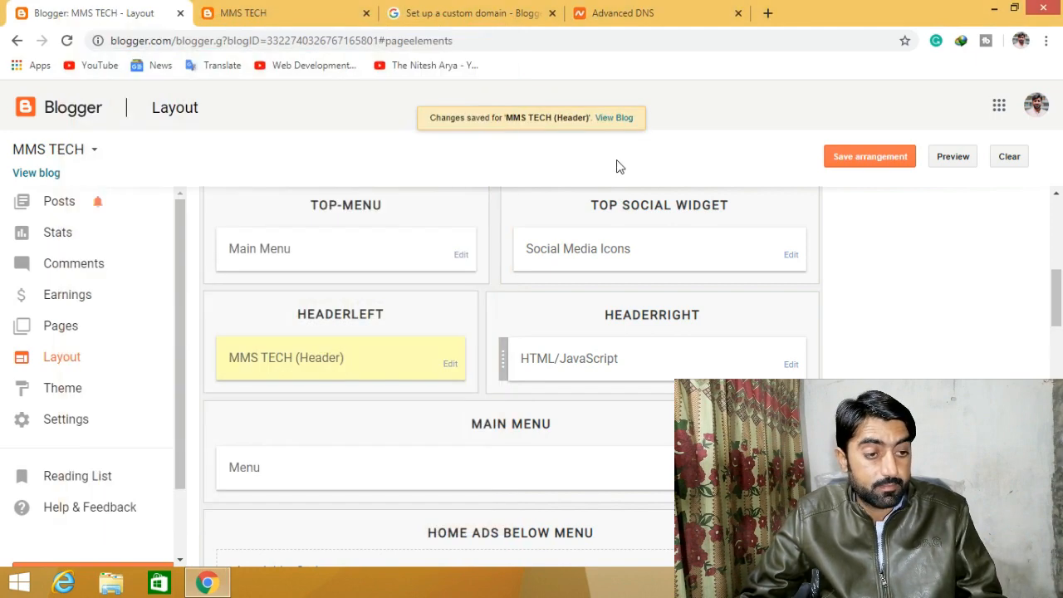
- Reload the live blog to confirm the new MMS TECH logo header appears
click(300, 12)
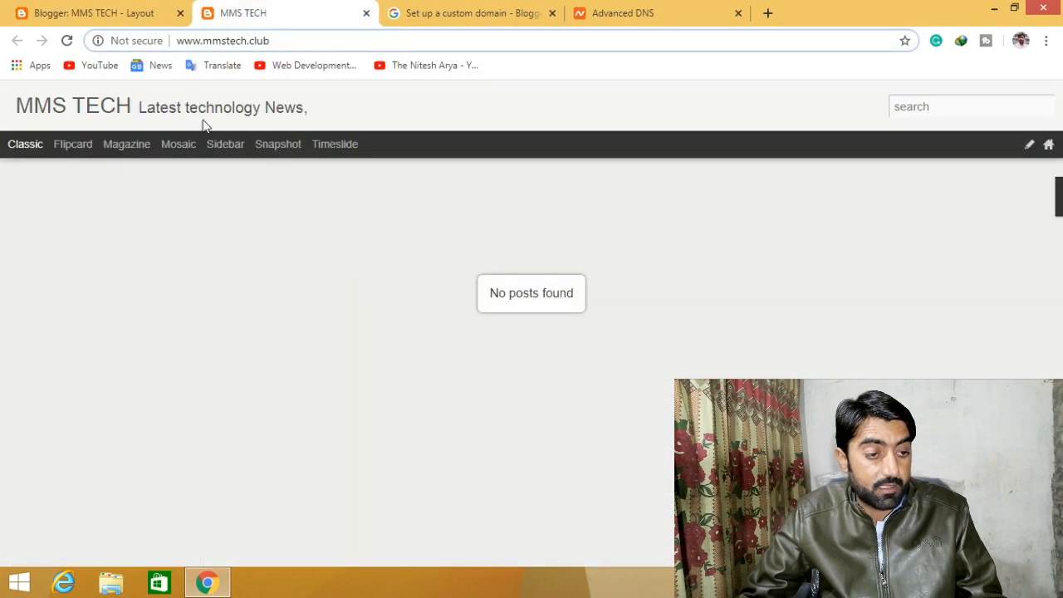
click(66, 41)
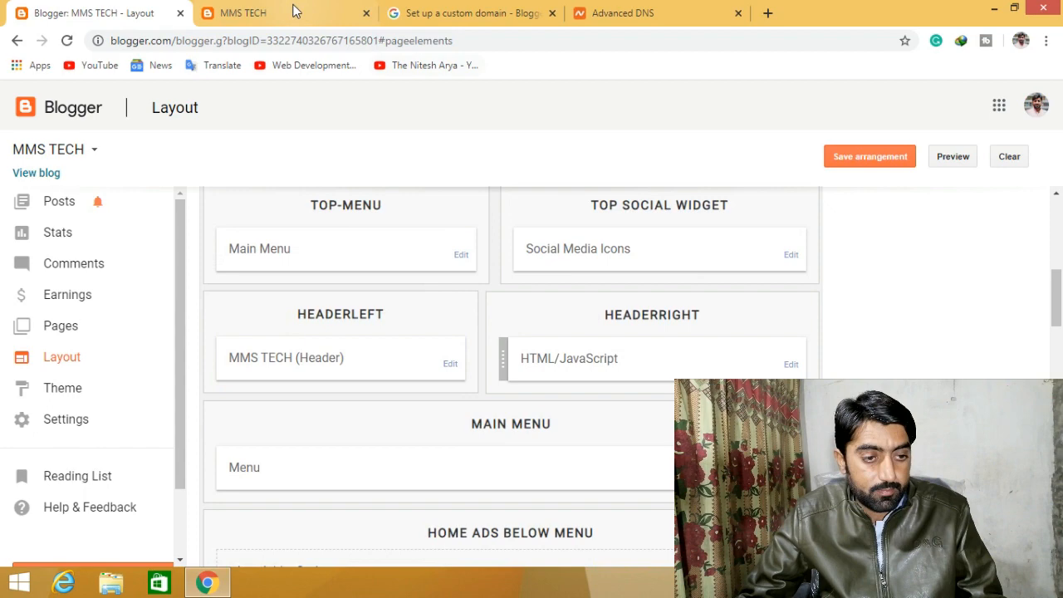
click(293, 4)
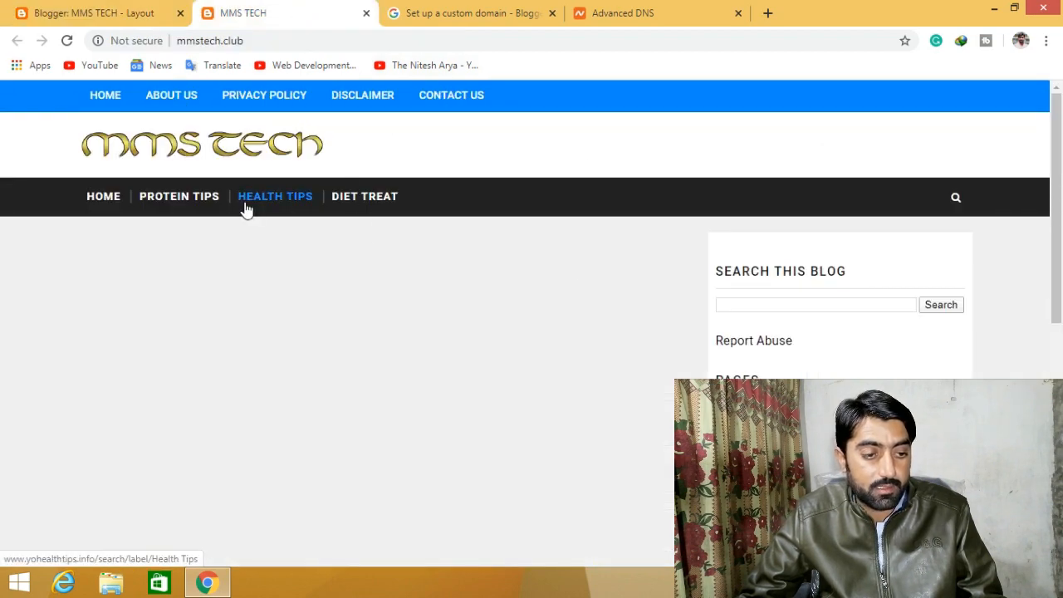
scroll(460, 179, down, 10)
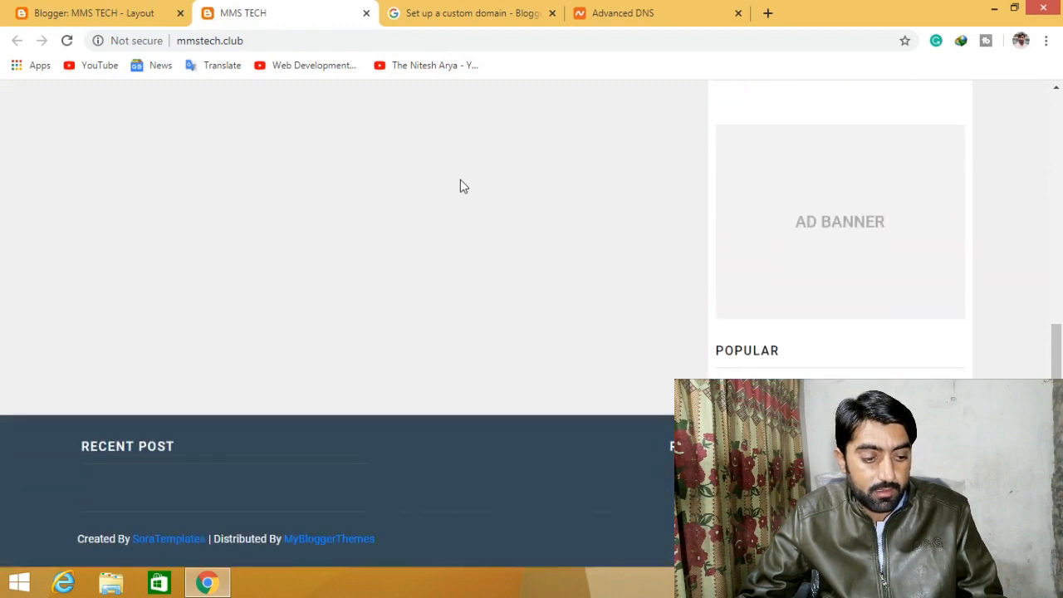
scroll(463, 186, up, 10)
- Return to the Layout page and review the Header and Main Menu gadgets
click(152, 15)
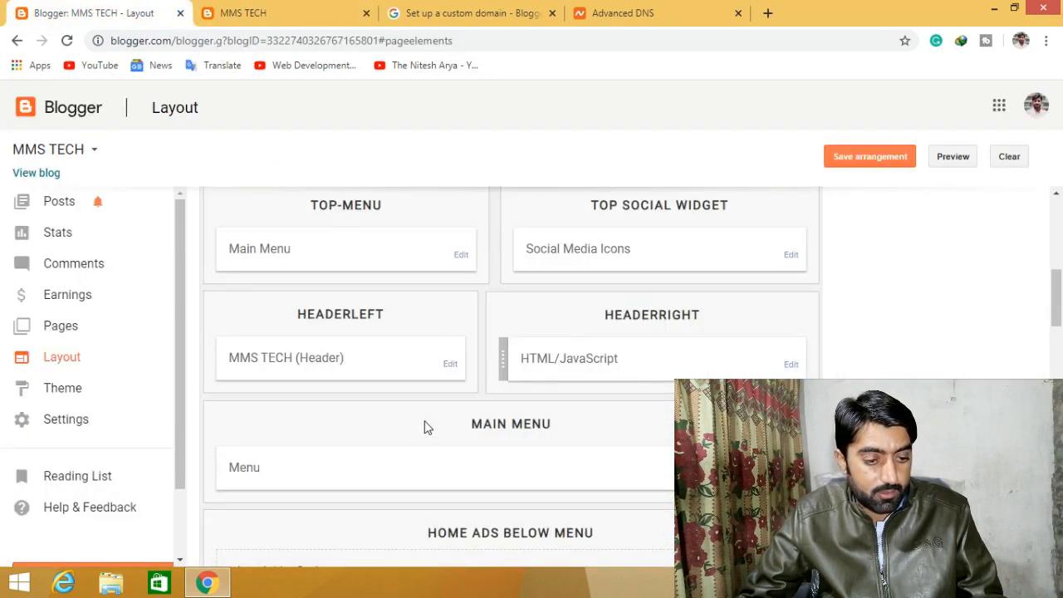
scroll(423, 426, down, 2)
scroll(424, 427, up, 2)
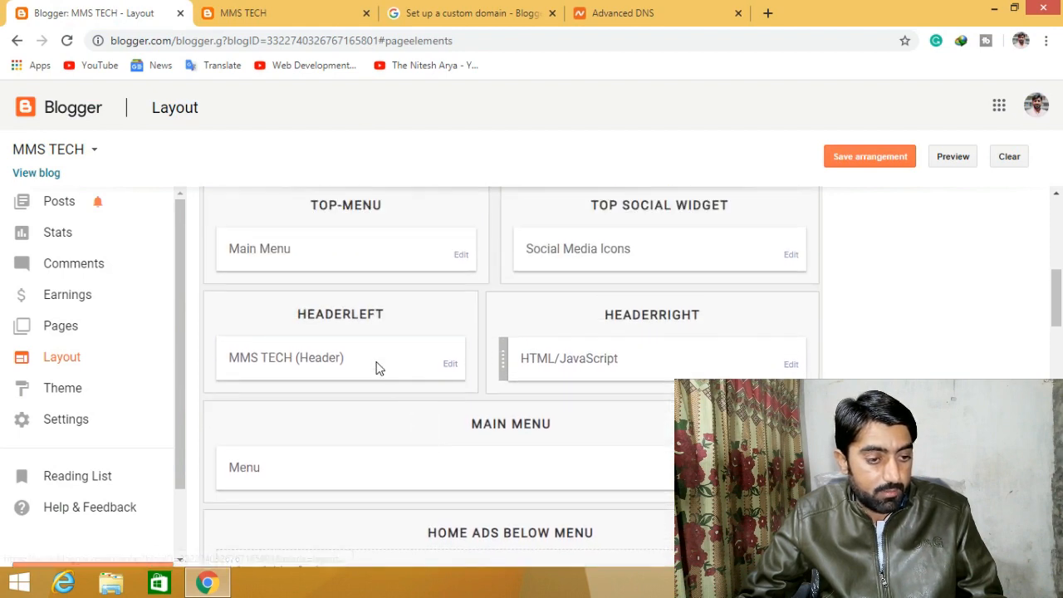
scroll(392, 387, down, 2)
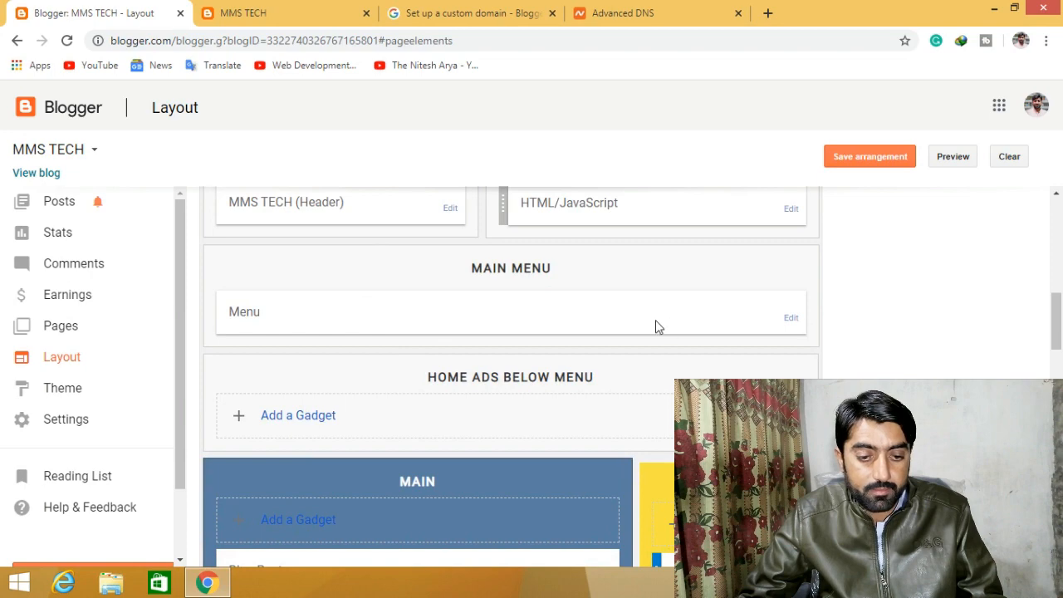
scroll(655, 324, up, 3)
scroll(654, 320, down, 1)
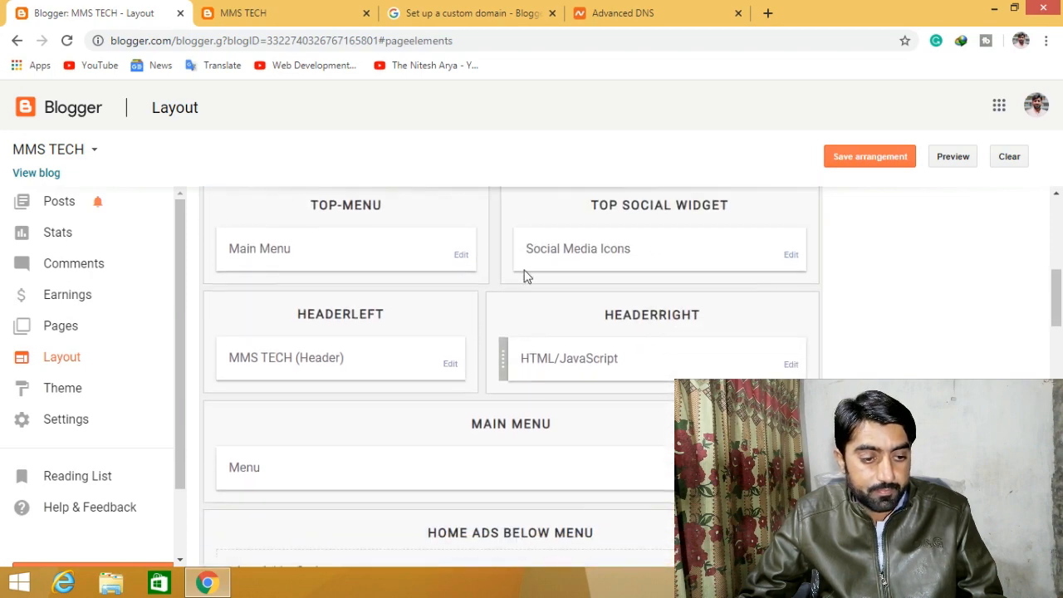
- Open the Main Menu link list editor from the Layout page
click(460, 257)
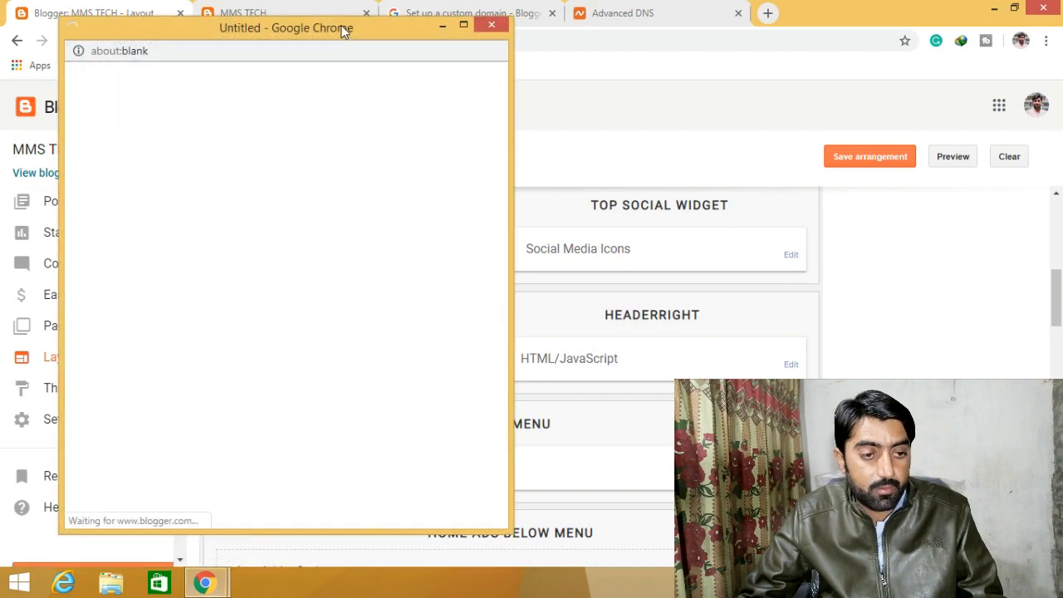
click(316, 20)
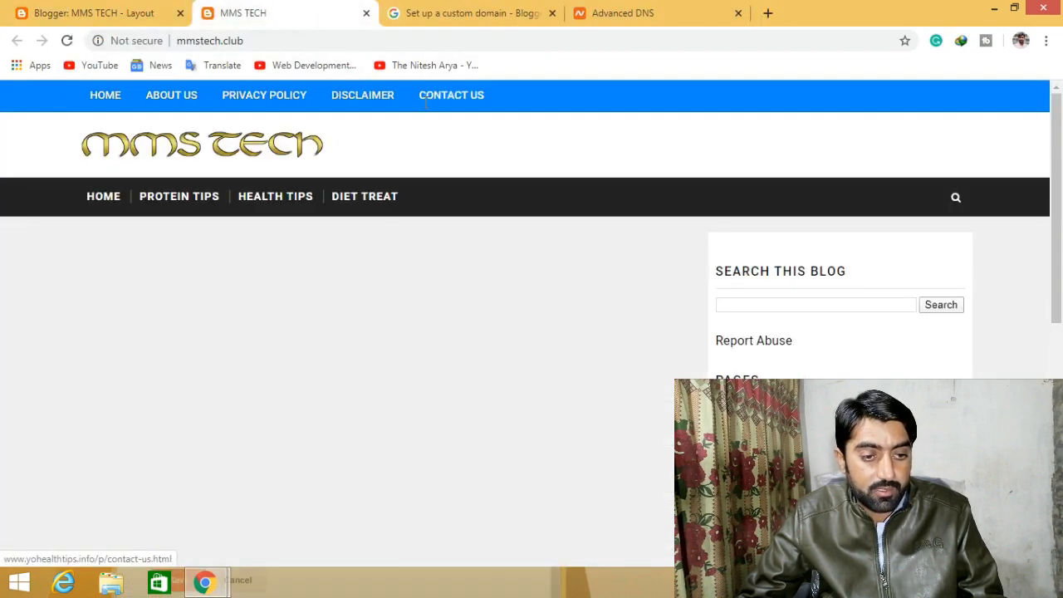
click(87, 13)
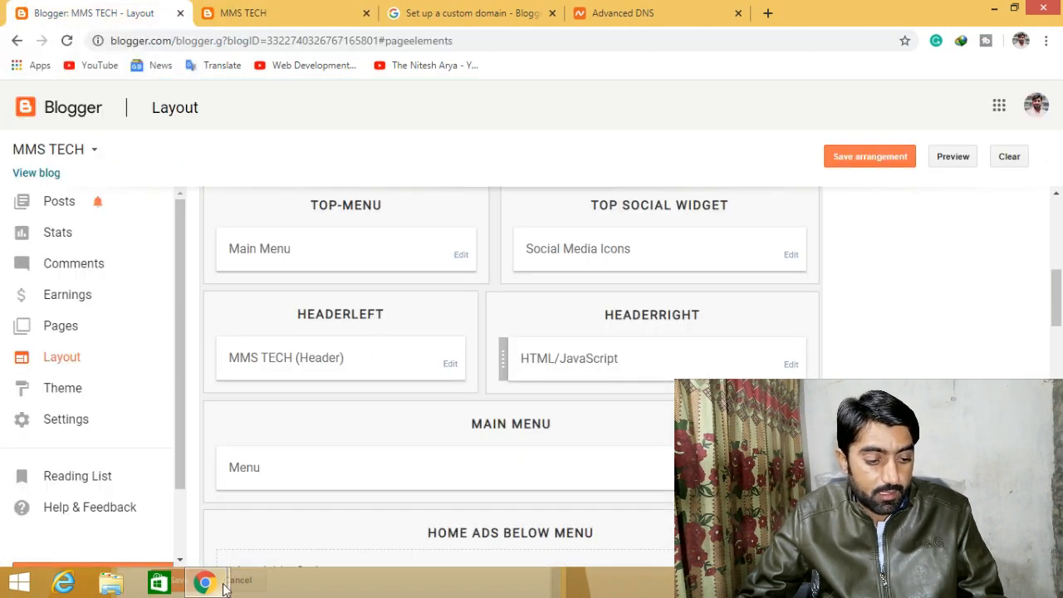
mouse_move(205, 581)
click(327, 485)
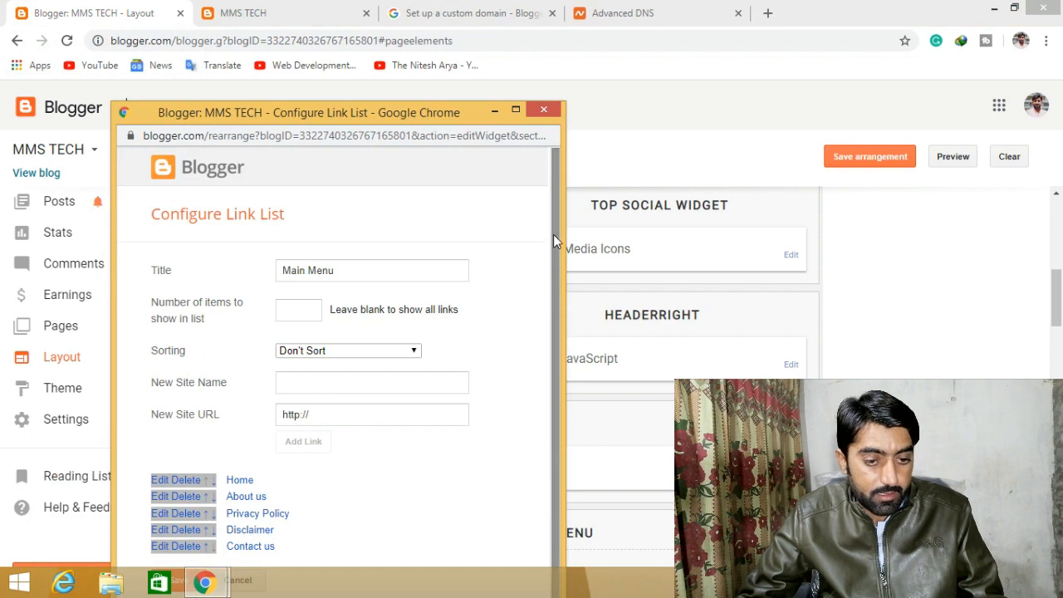
drag(553, 234, 549, 337)
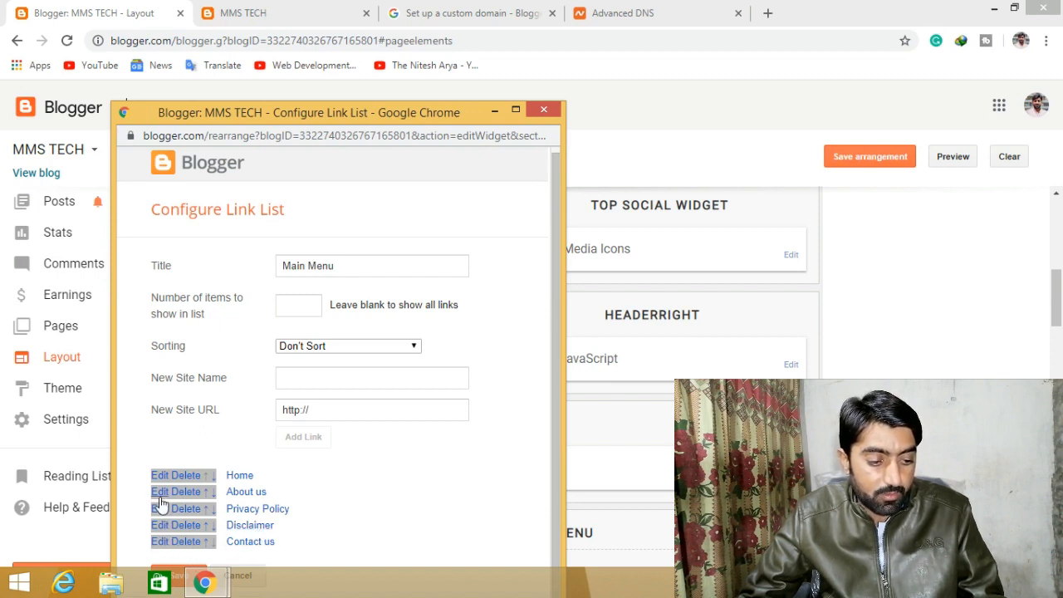
- Order the links Home, Privacy Policy, About us, Disclaimer, Contact us and save
click(206, 493)
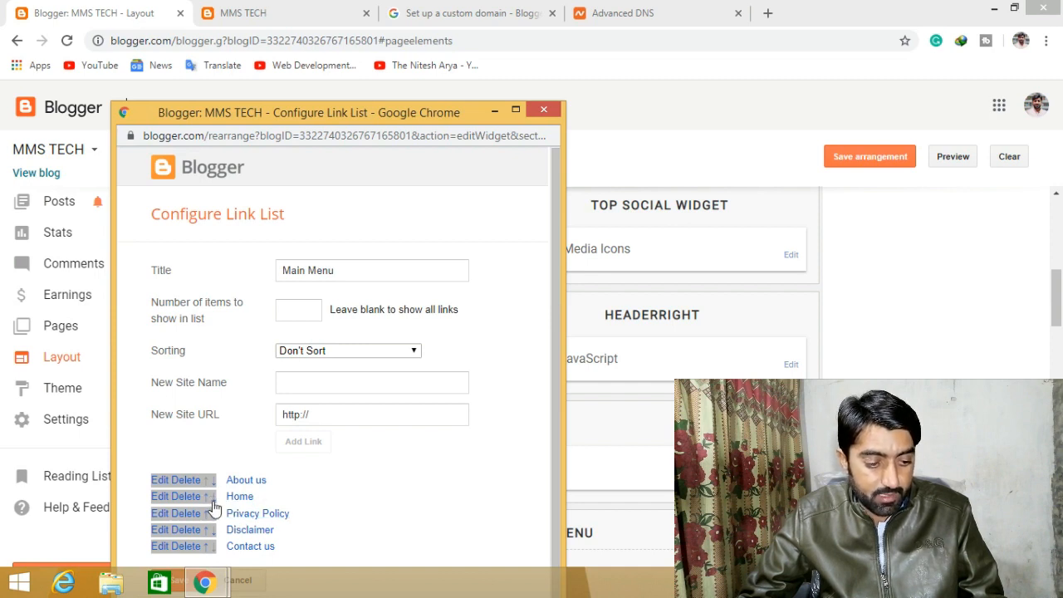
click(213, 500)
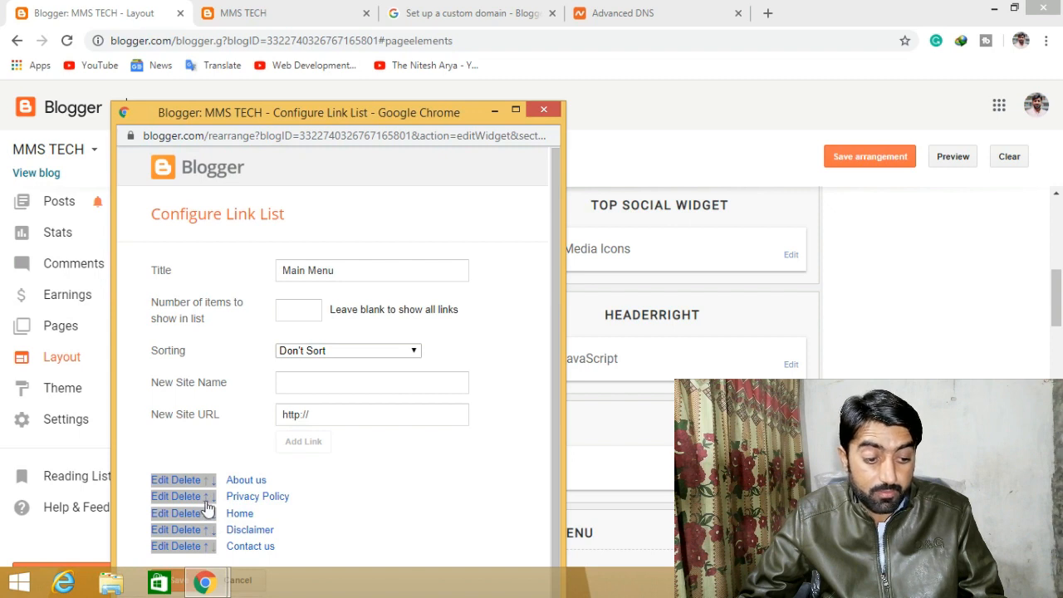
click(205, 501)
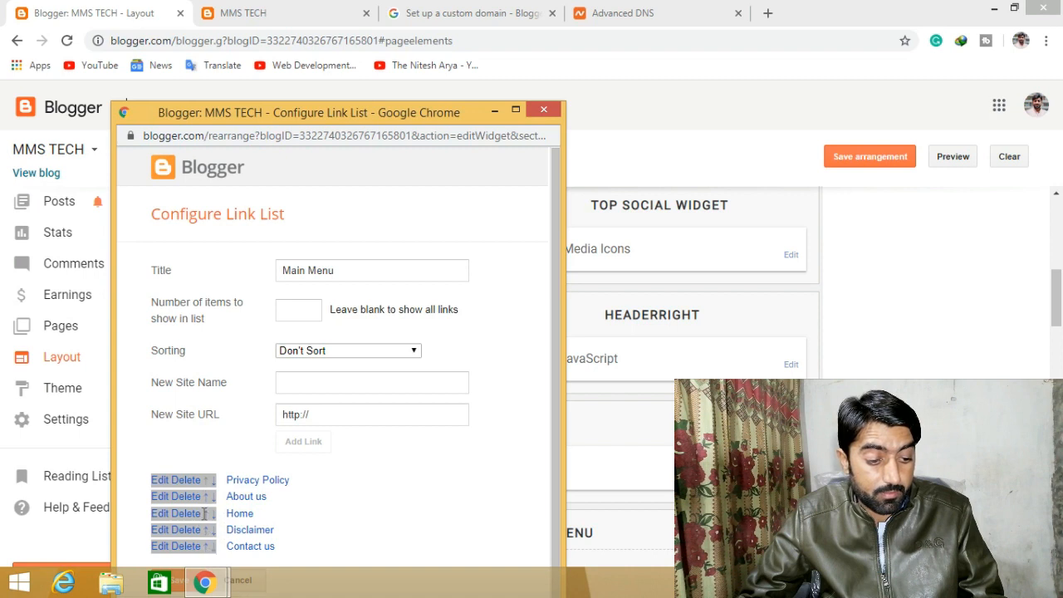
click(205, 514)
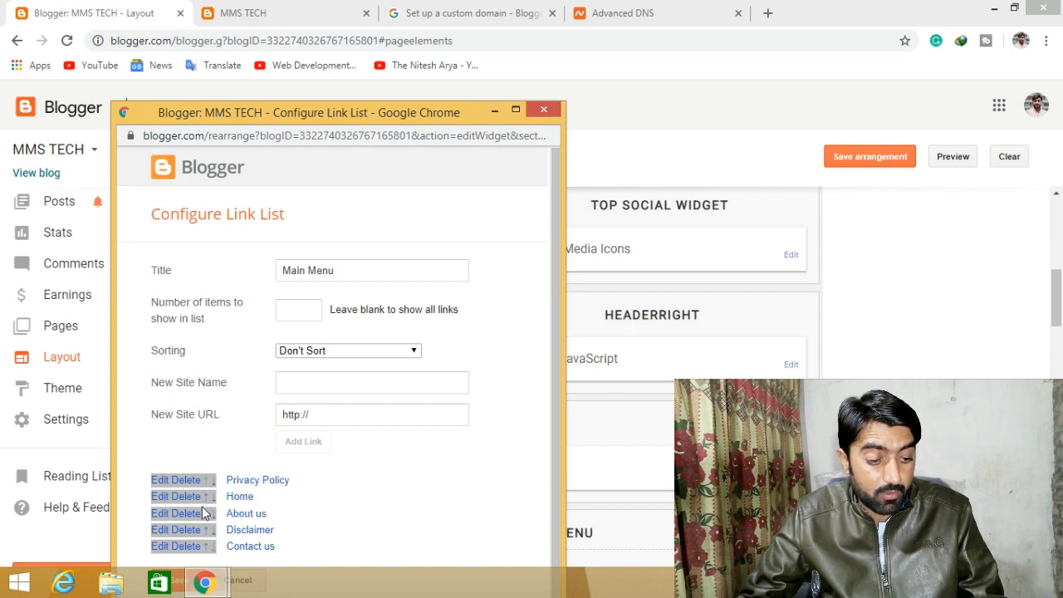
click(205, 498)
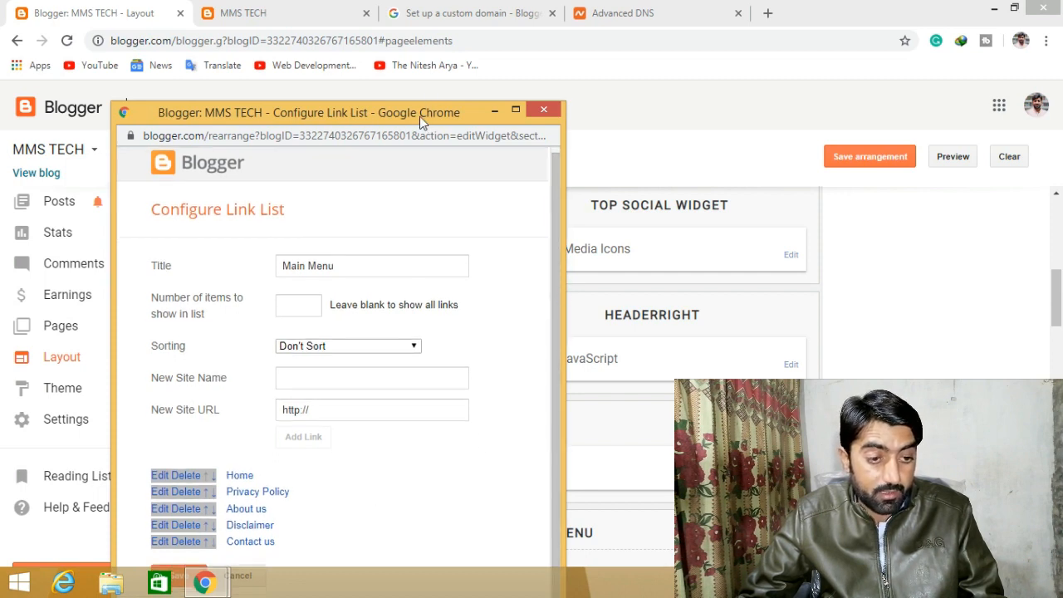
drag(419, 116, 428, 32)
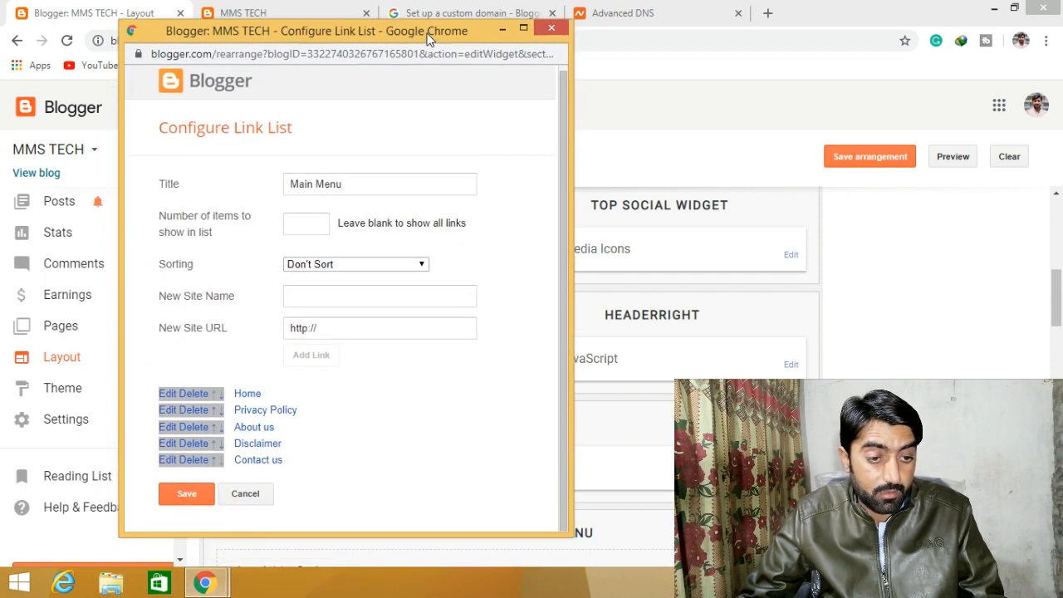
click(189, 493)
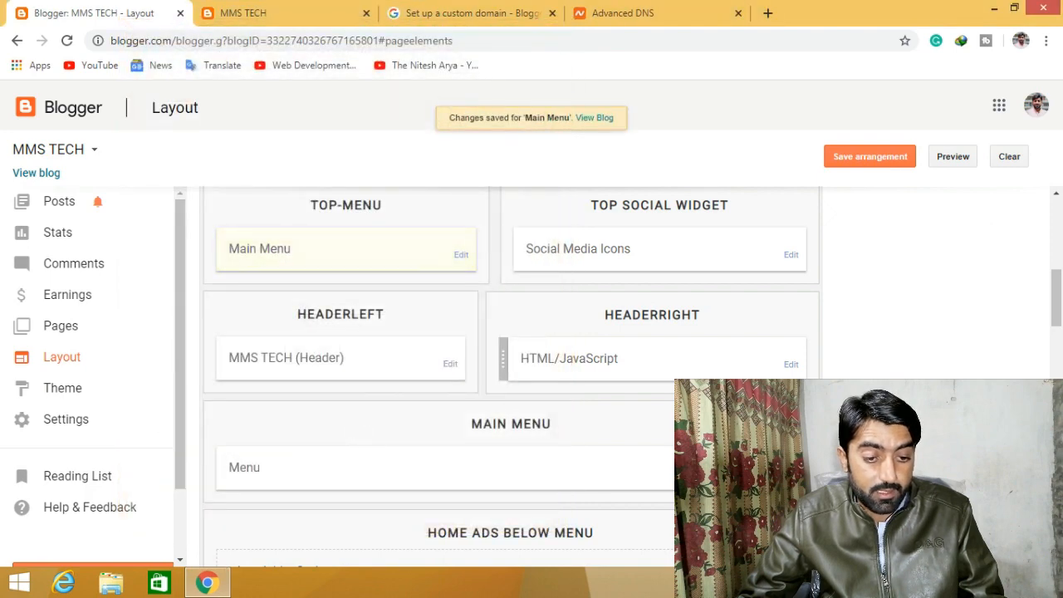
- Check the live blog, then open the main menu's link list in the Layout editor
scroll(510, 374, down, 1)
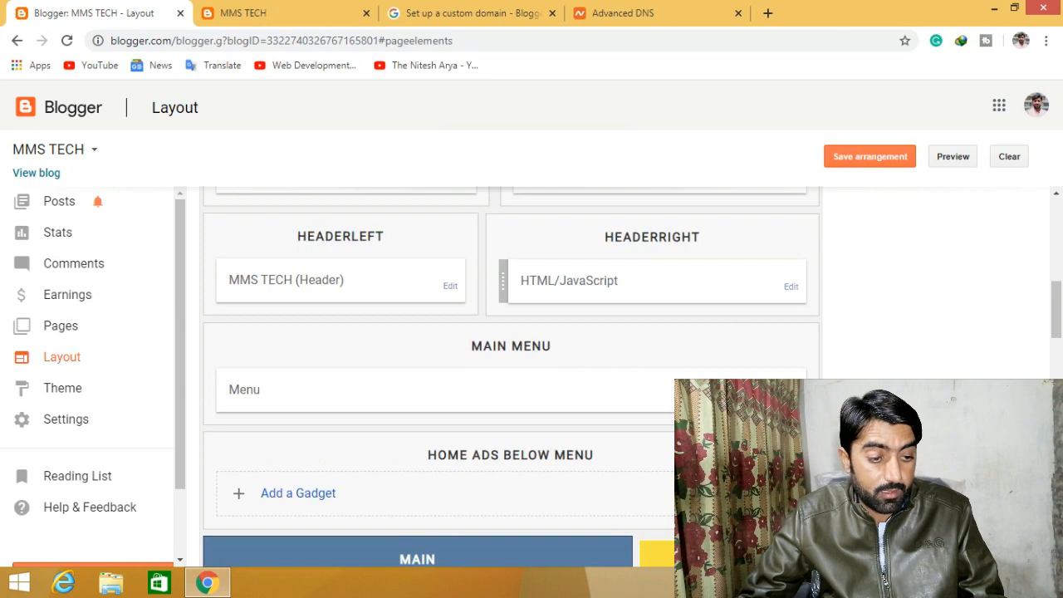
scroll(510, 373, up, 1)
scroll(614, 392, down, 2)
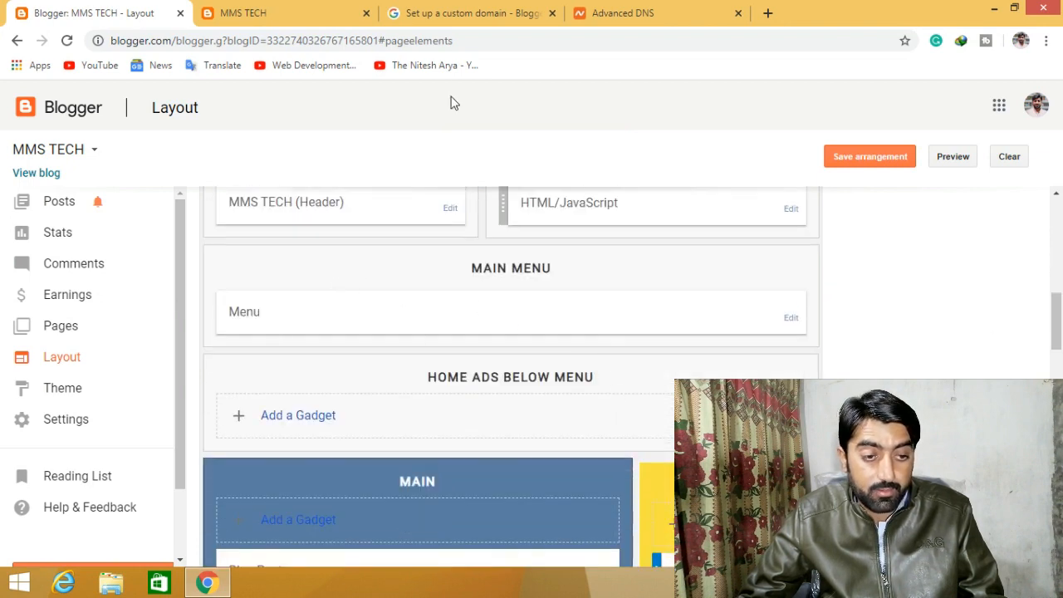
click(330, 9)
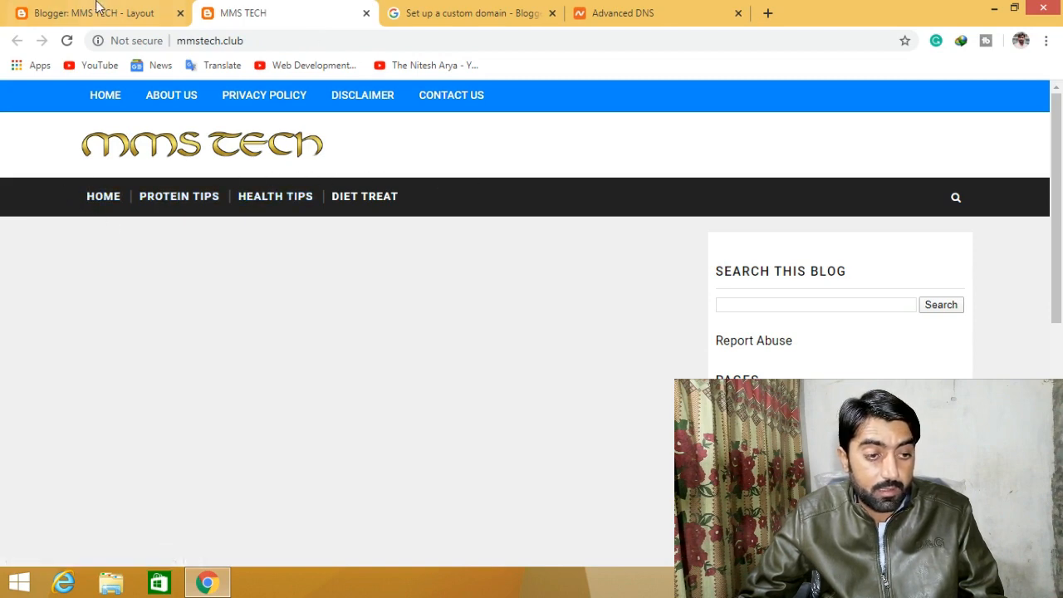
click(70, 7)
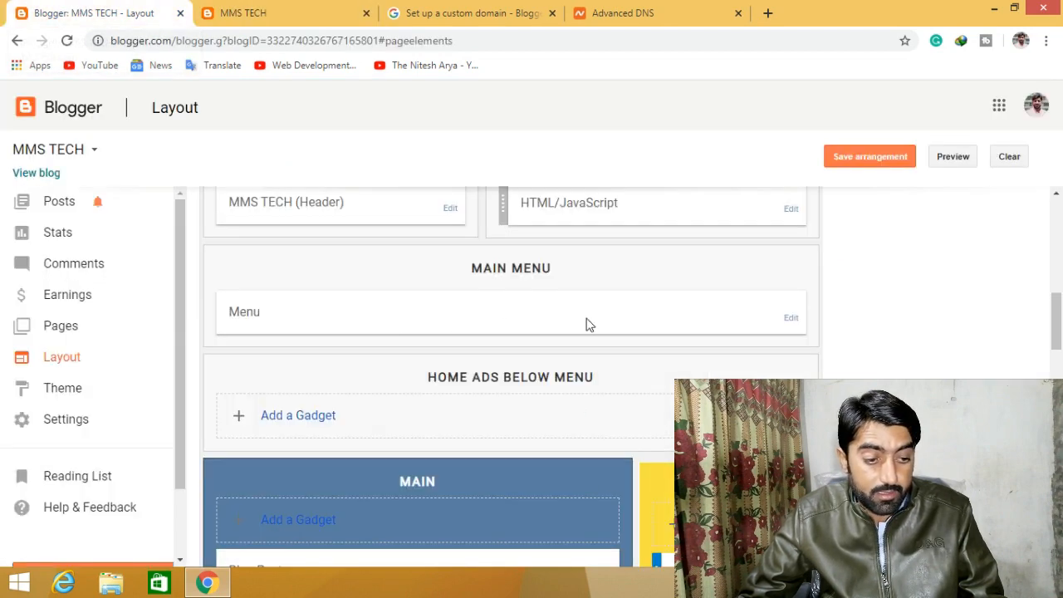
click(791, 321)
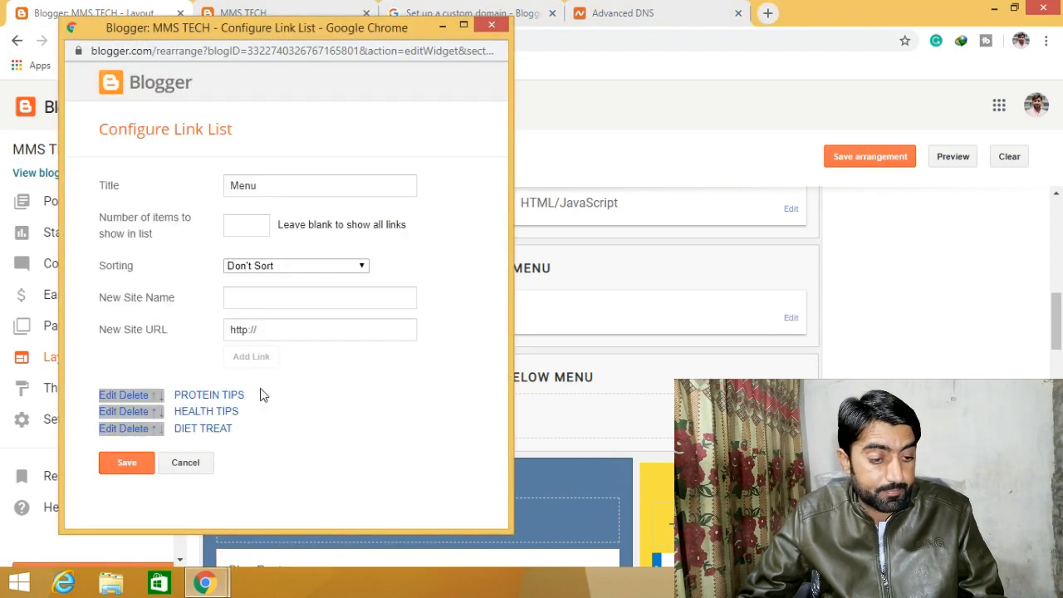
drag(261, 394, 158, 405)
- Rename the PROTEIN TIPS menu link to 'New' and clear its old address
click(109, 395)
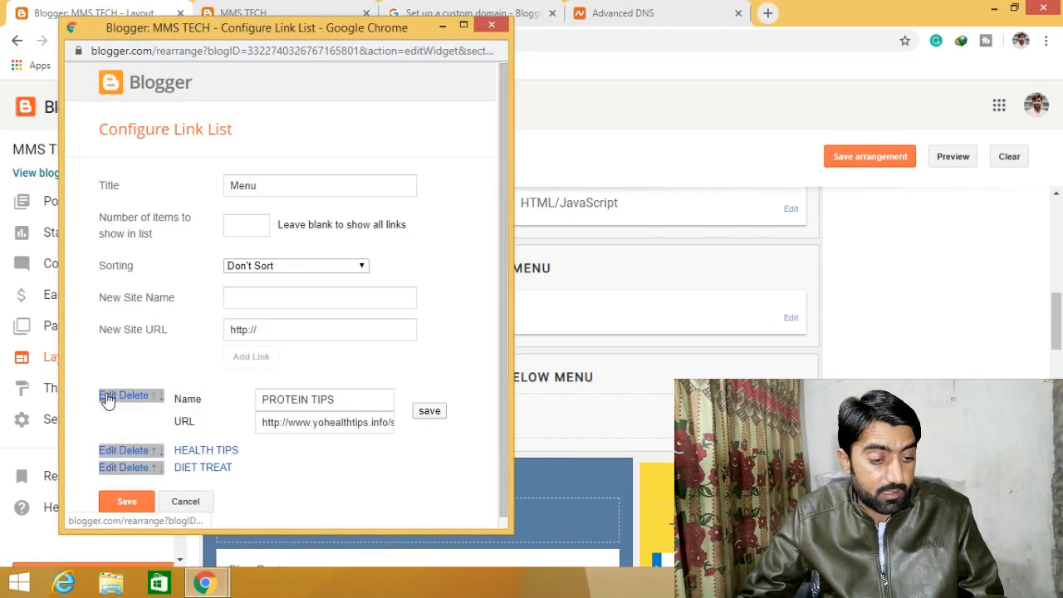
click(344, 400)
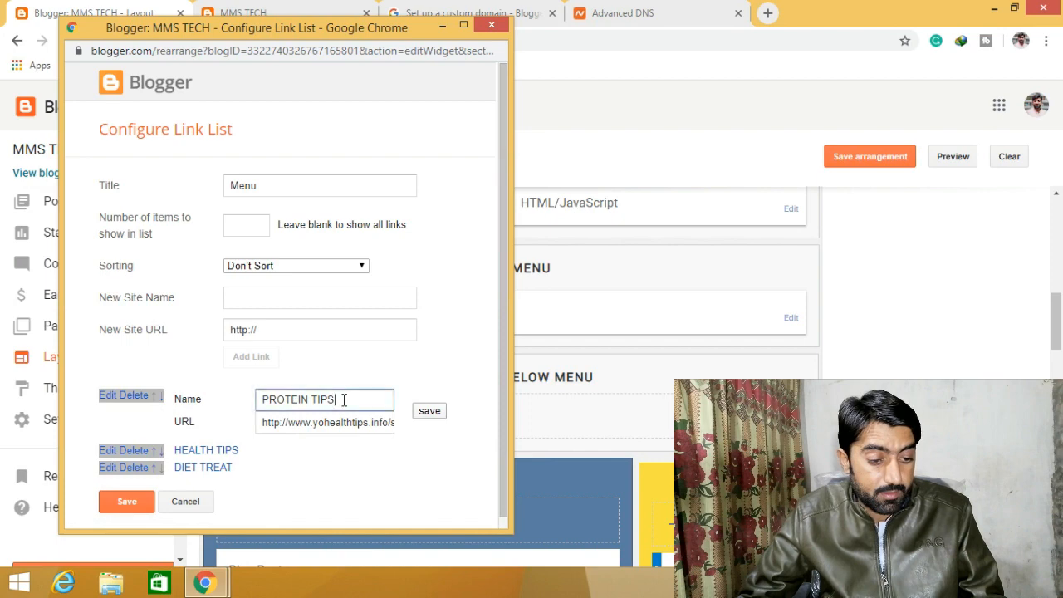
key(BackSpace)
key(BackSpace)
key(BackSpace)
key(BackSpace)
key(BackSpace)
key(BackSpace)
key(BackSpace)
key(BackSpace)
key(BackSpace)
key(BackSpace)
key(BackSpace)
key(BackSpace)
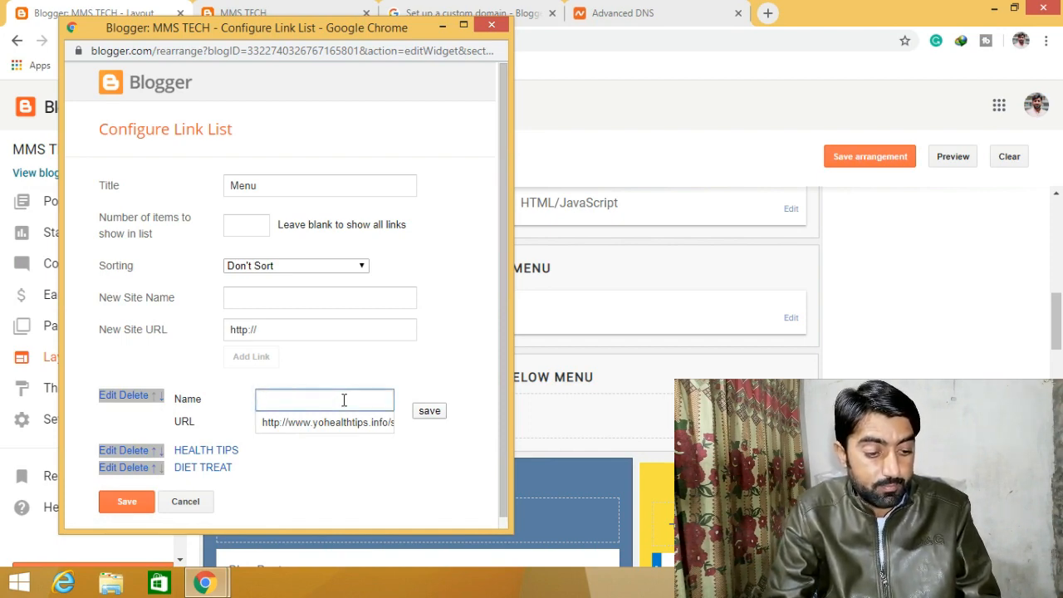
text(News)
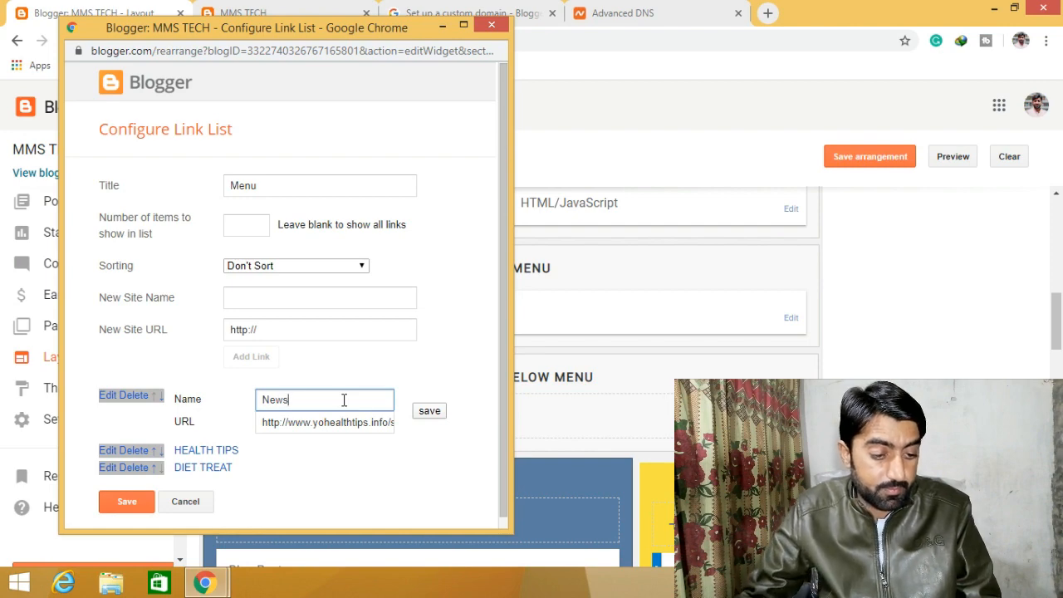
click(381, 423)
key(ctrl+a)
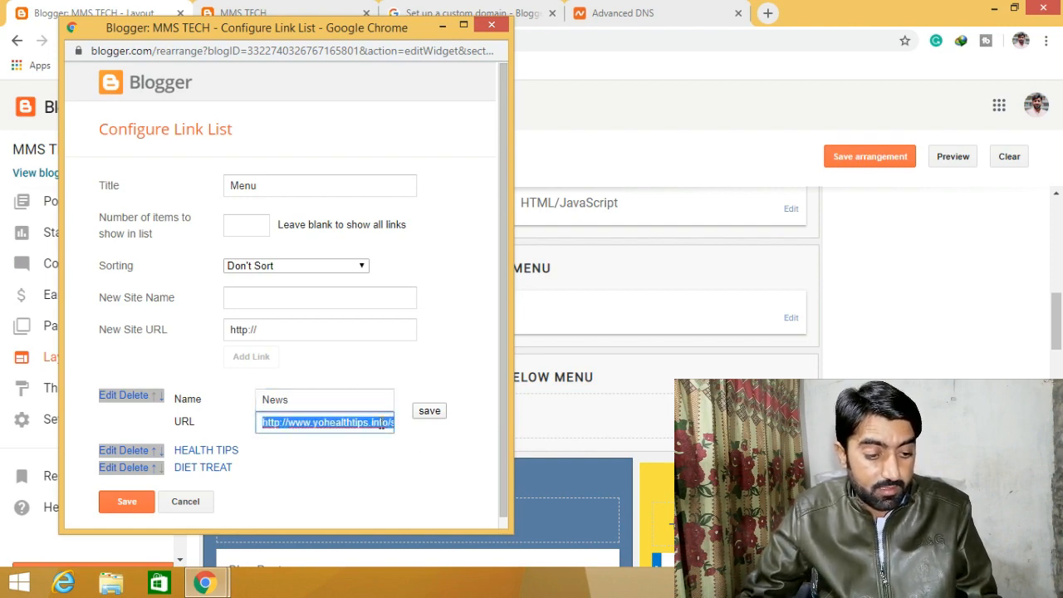
key(BackSpace)
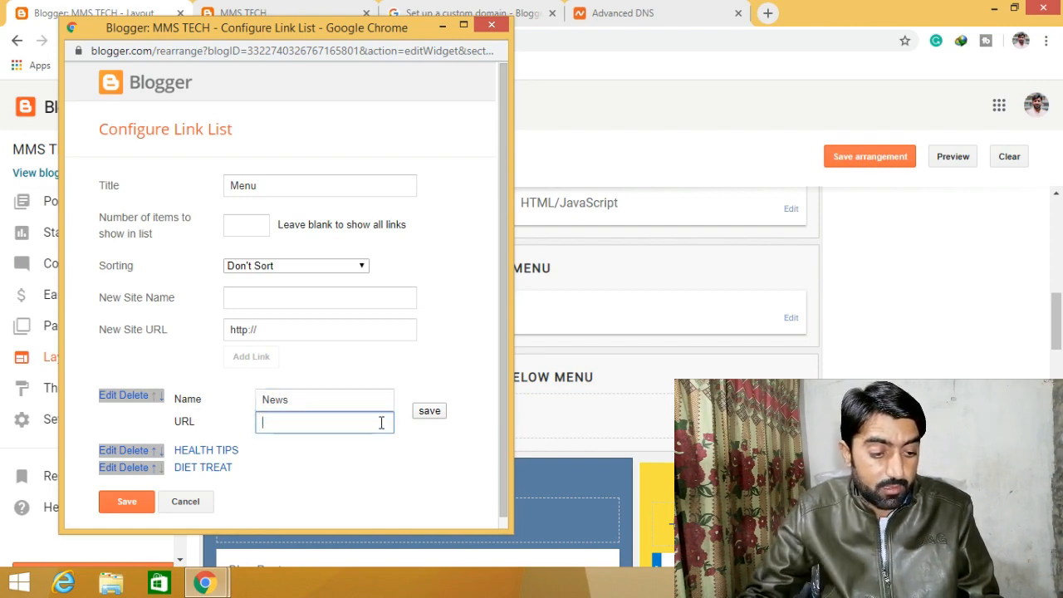
click(429, 411)
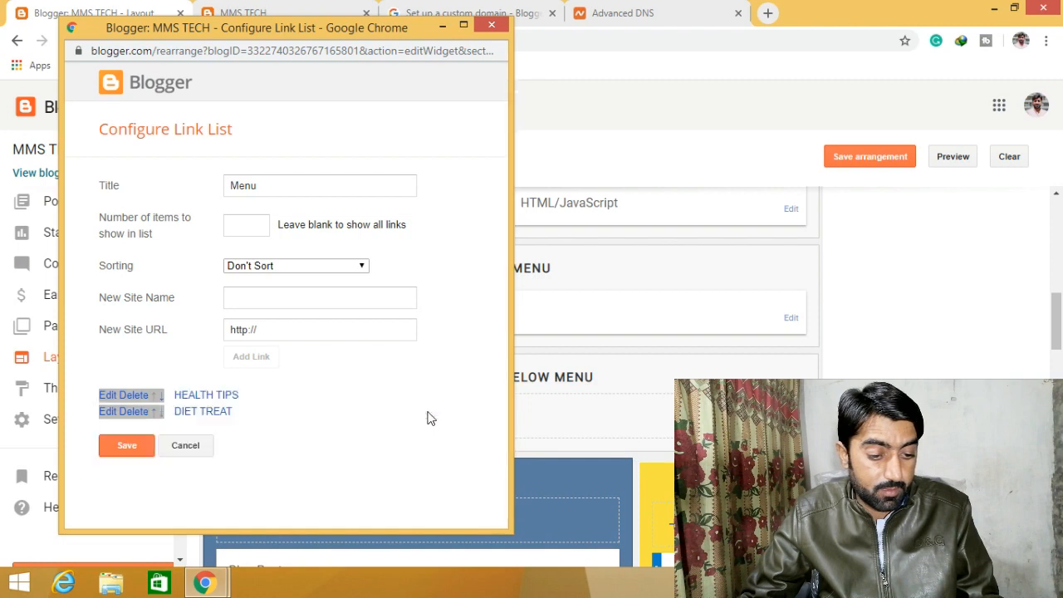
- Rename the HEALTH TIPS link to 'Technology' with URL #
click(108, 396)
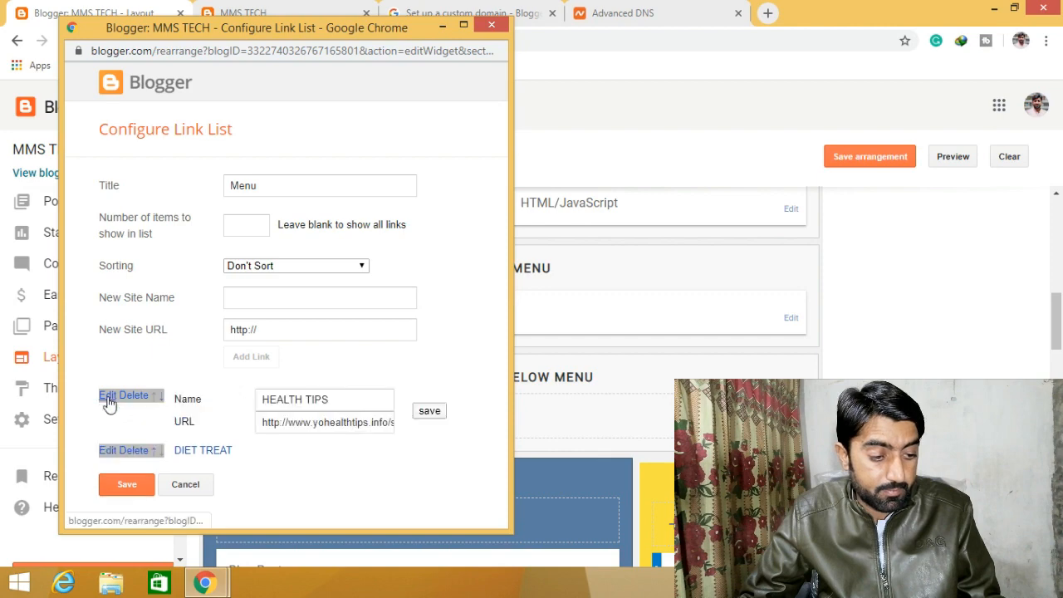
click(349, 399)
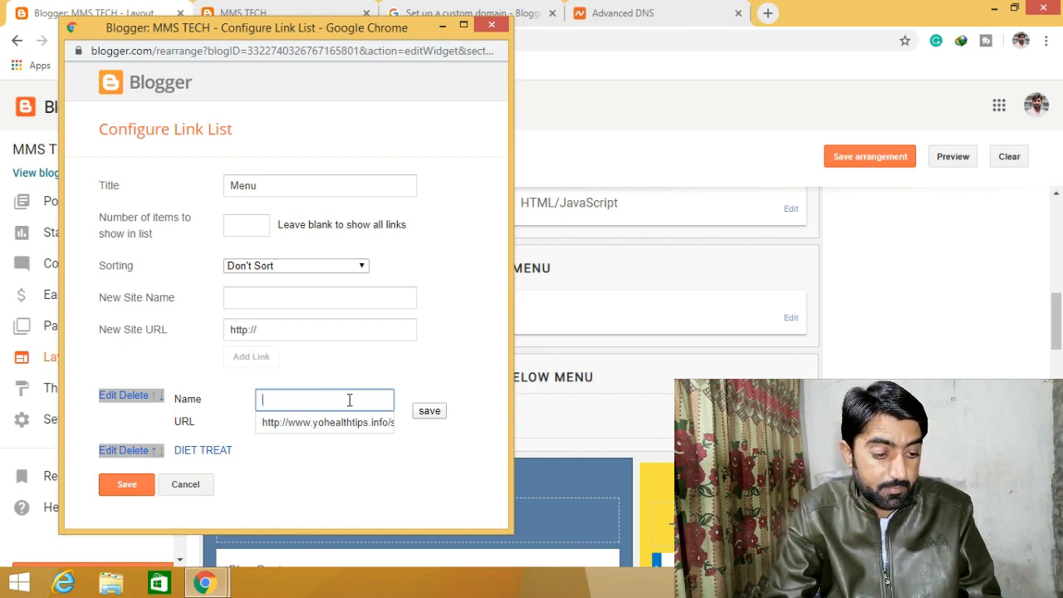
text(Tech)
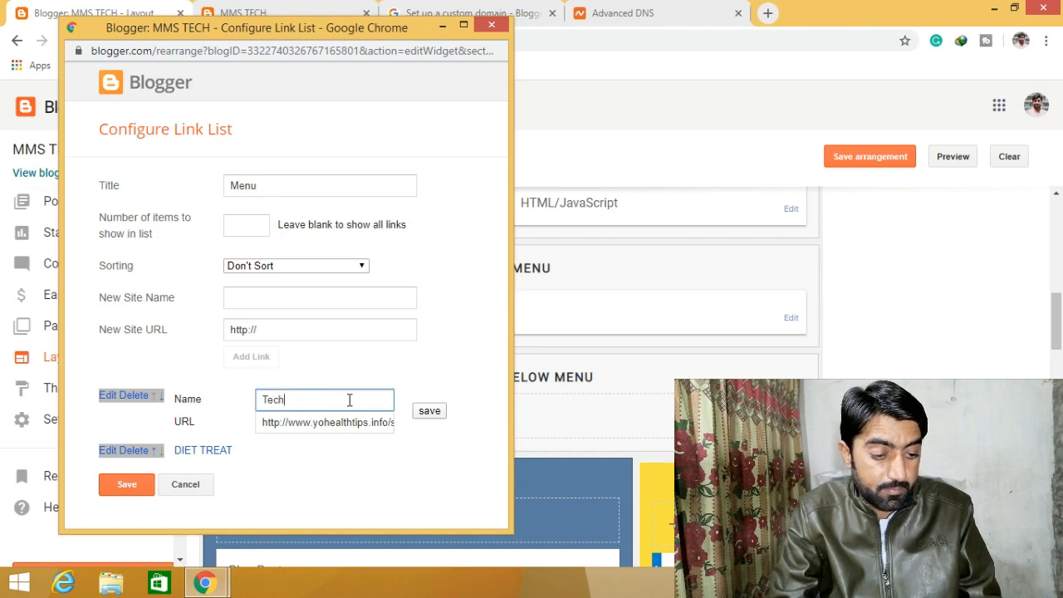
text(nology)
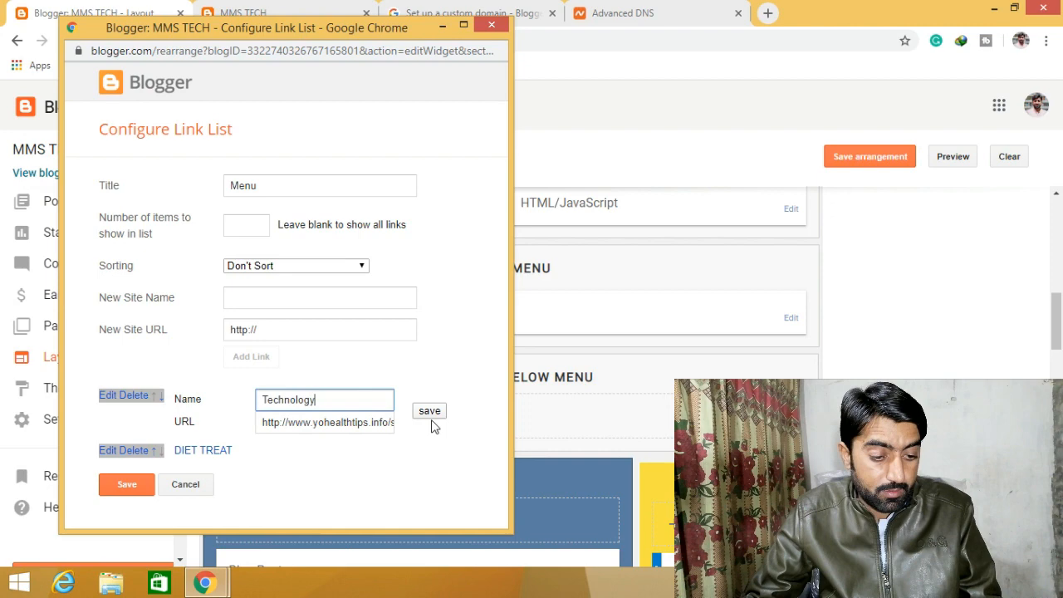
click(379, 423)
key(ctrl+a)
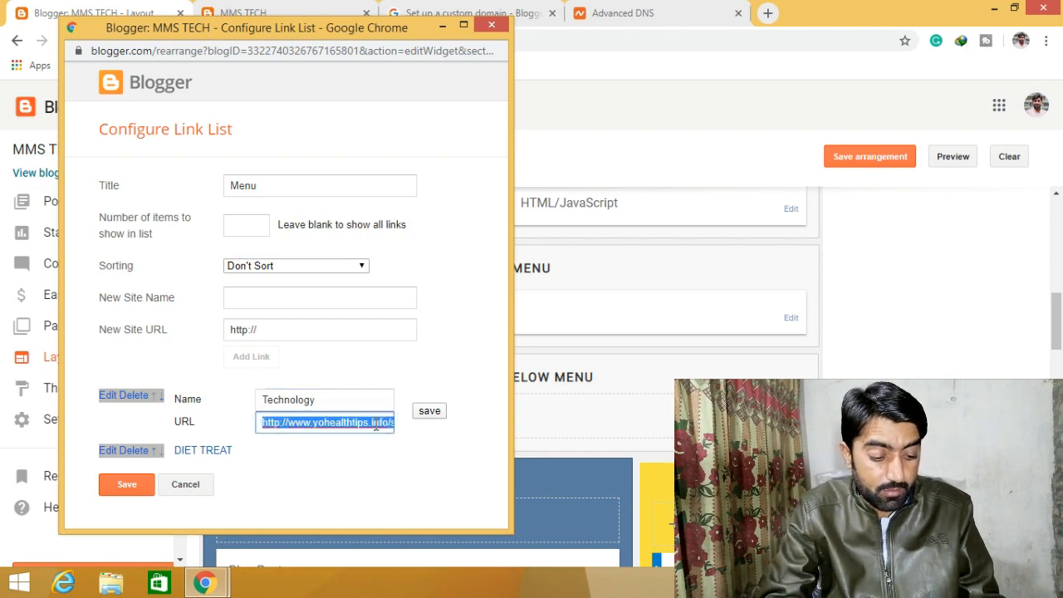
text(#)
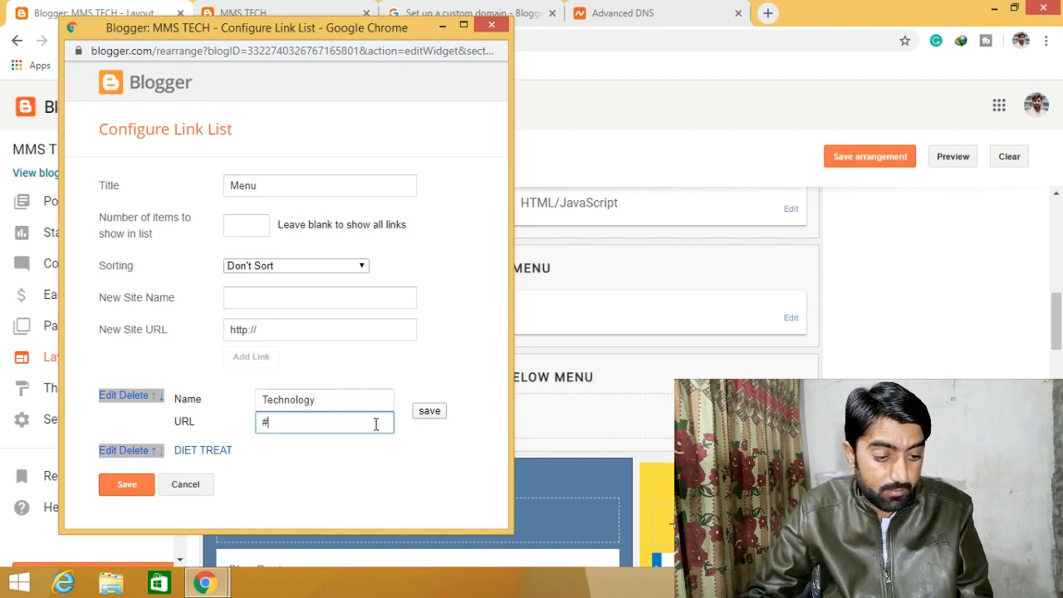
click(438, 412)
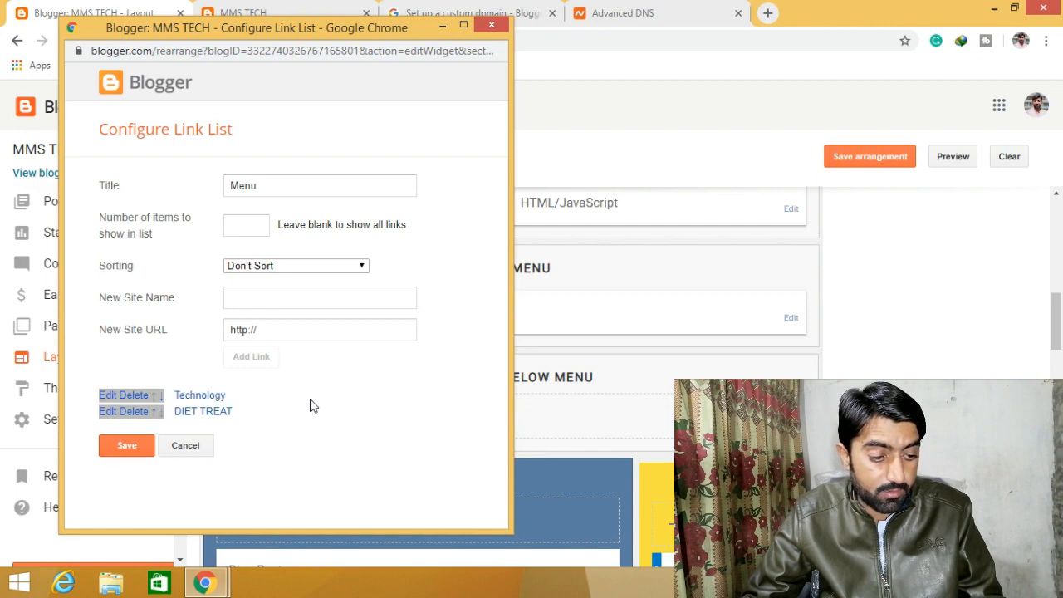
- Rename the DIET TREAT link to 'Mobile Reviews' with URL #
click(118, 412)
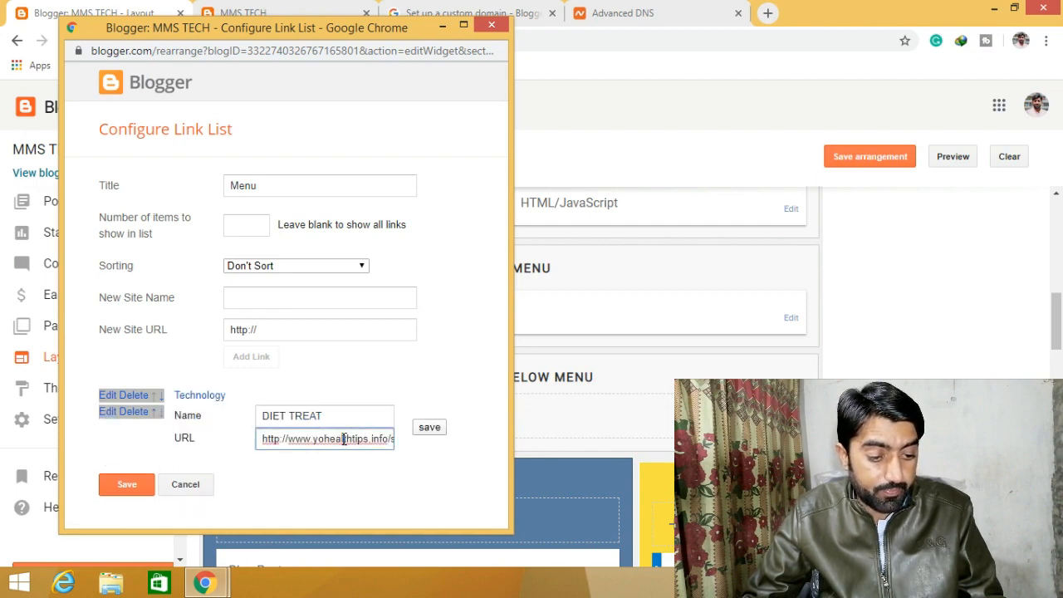
triple_click(337, 419)
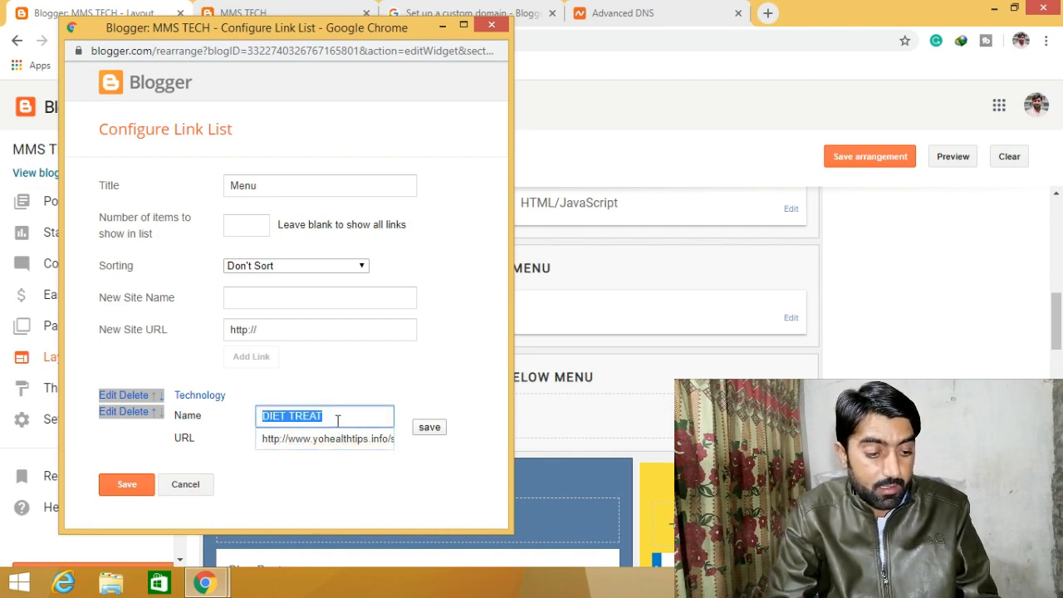
text(Mobile Reviews)
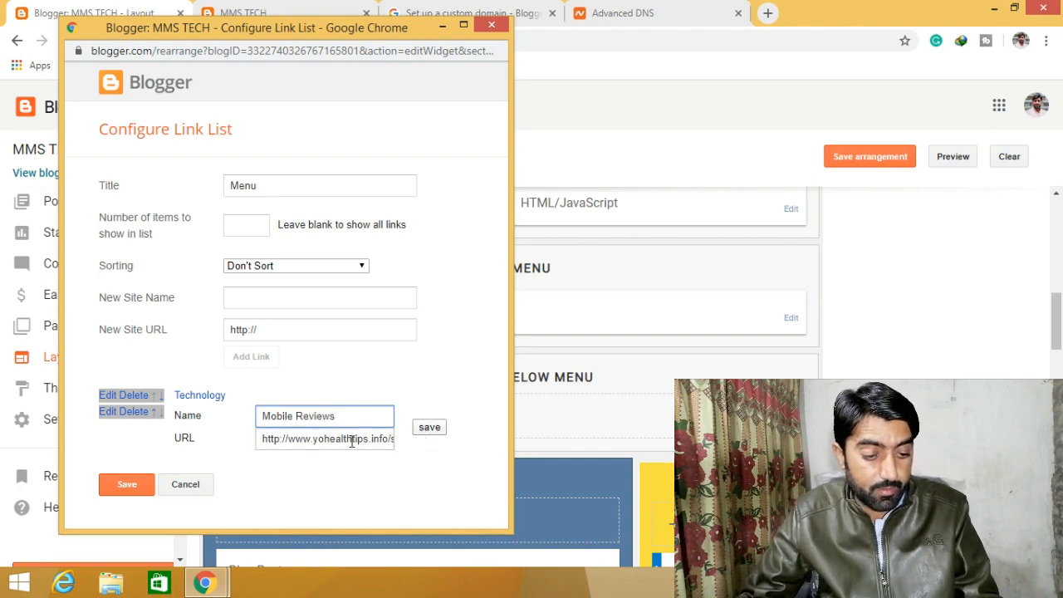
click(355, 439)
triple_click(351, 441)
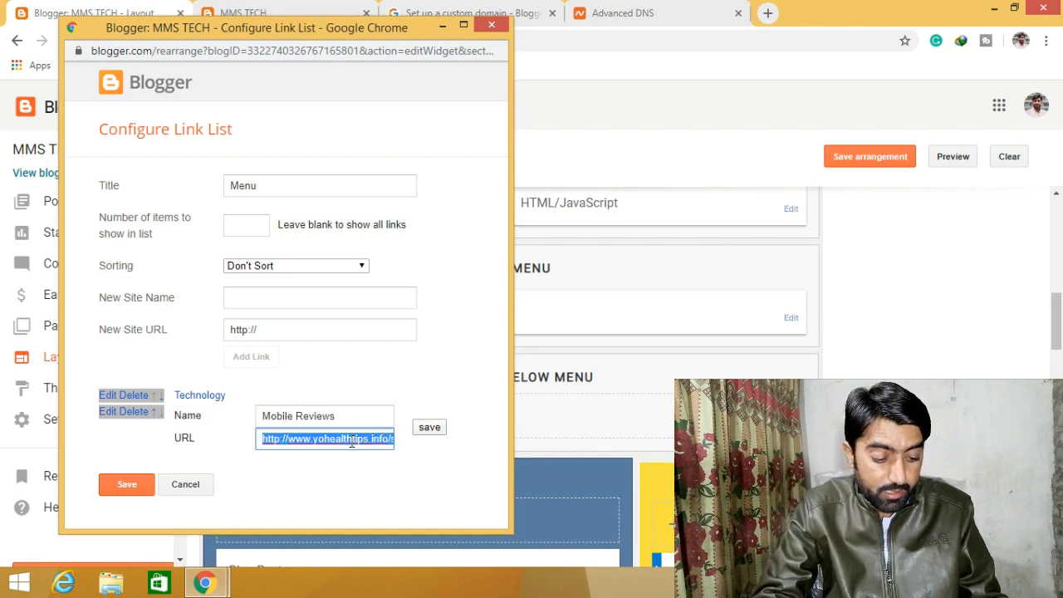
text(#)
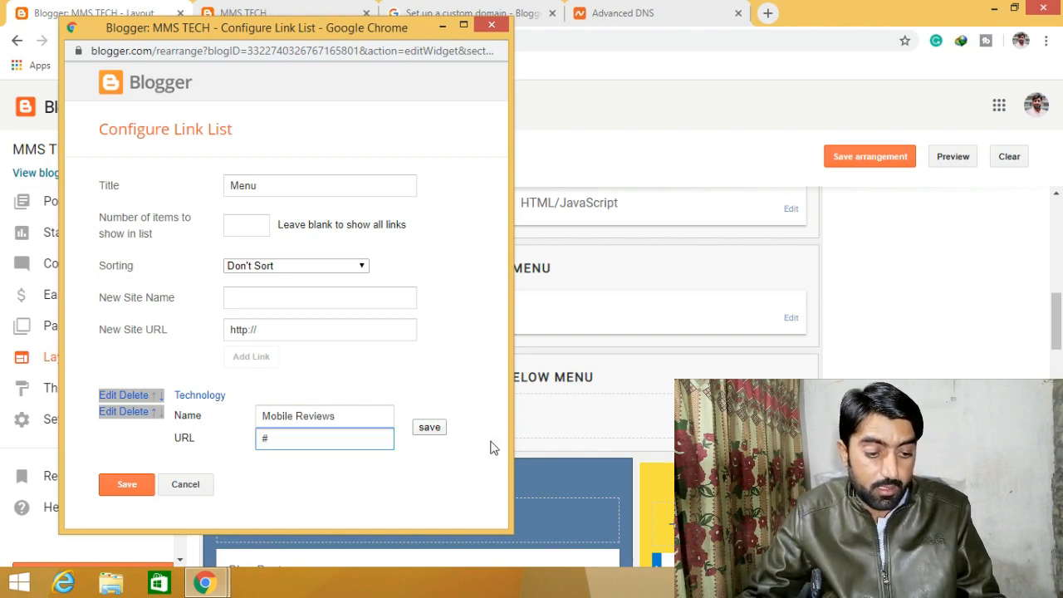
click(434, 427)
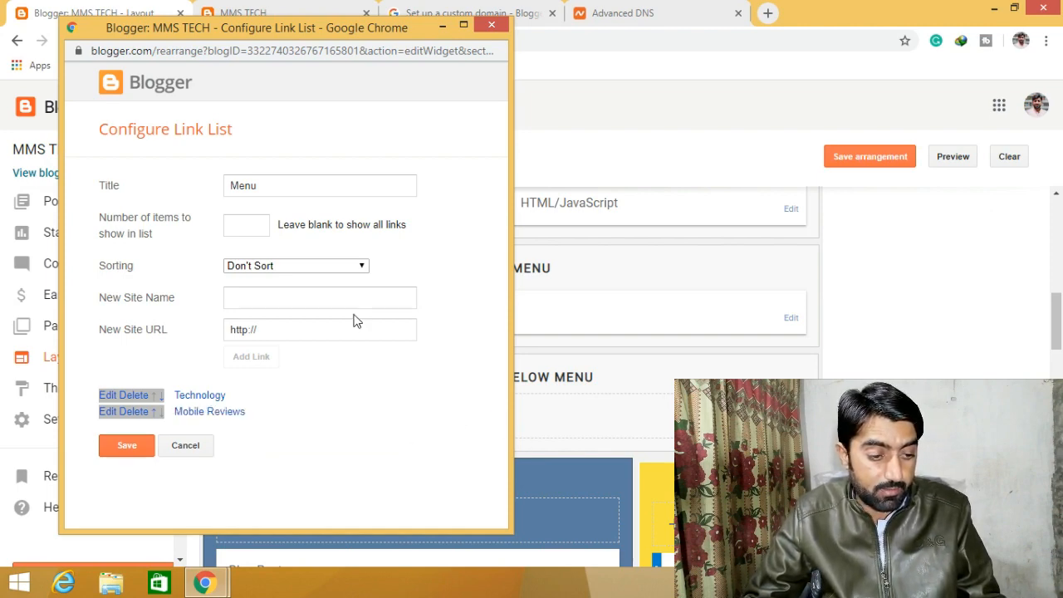
- Start a new menu link named 'HOme', then view the live MMS TECH site
click(250, 299)
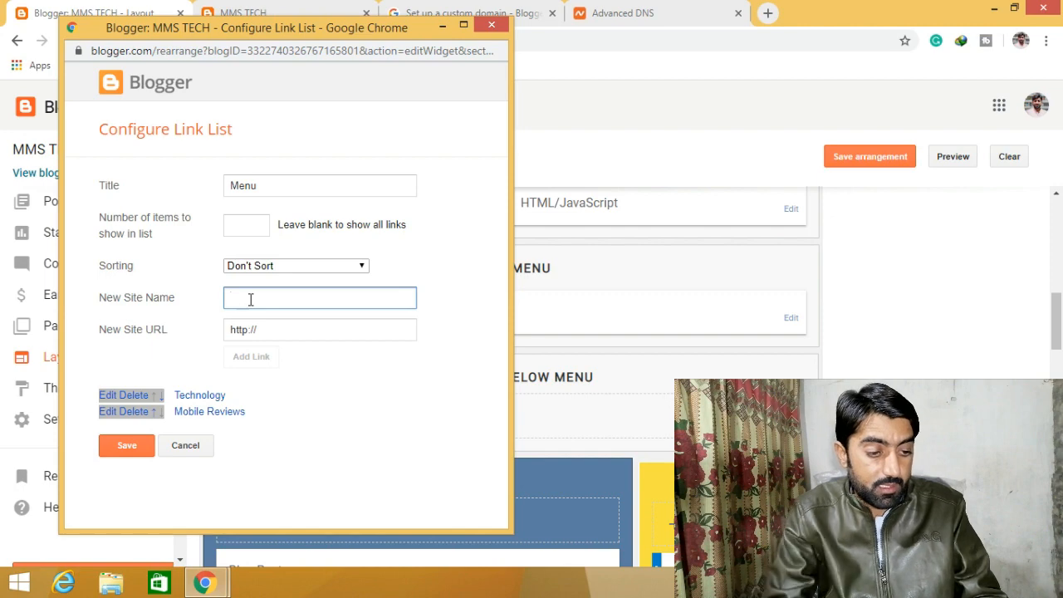
text(HOme)
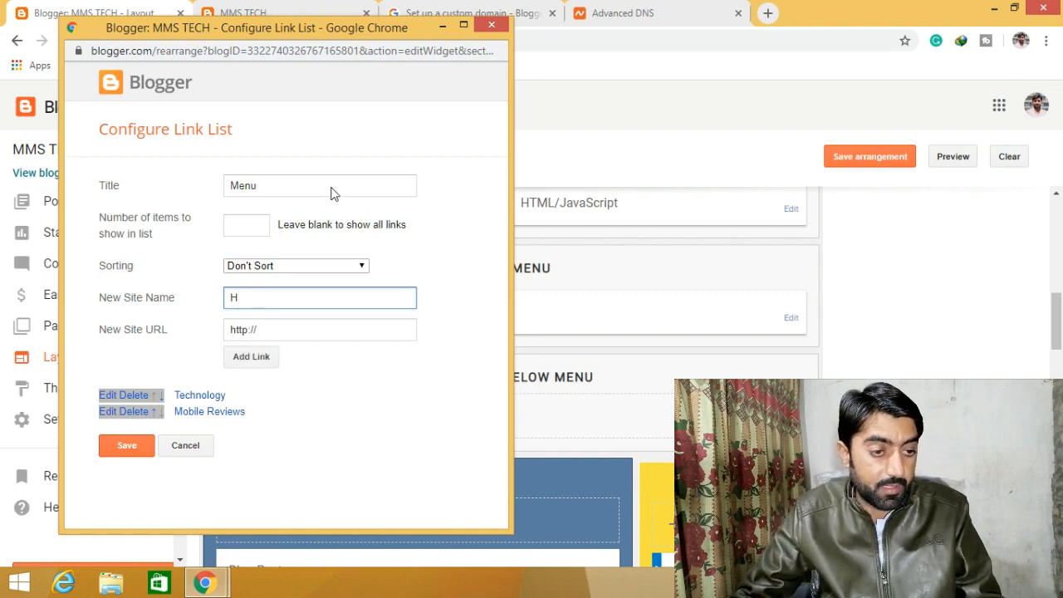
drag(290, 26, 315, 76)
click(285, 26)
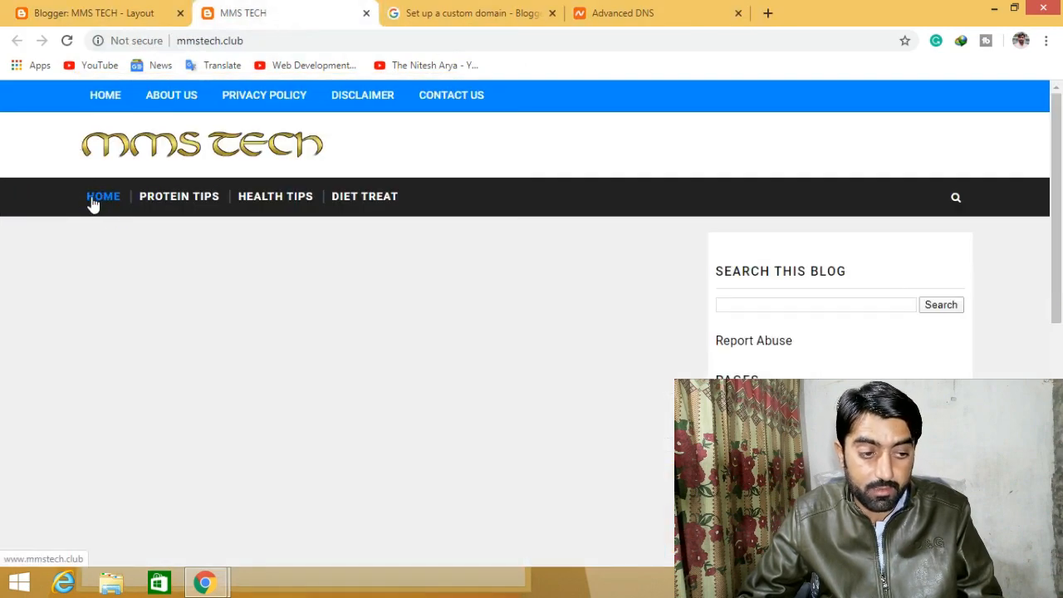
- Add a 'New' link with URL # to the Menu link list
click(103, 12)
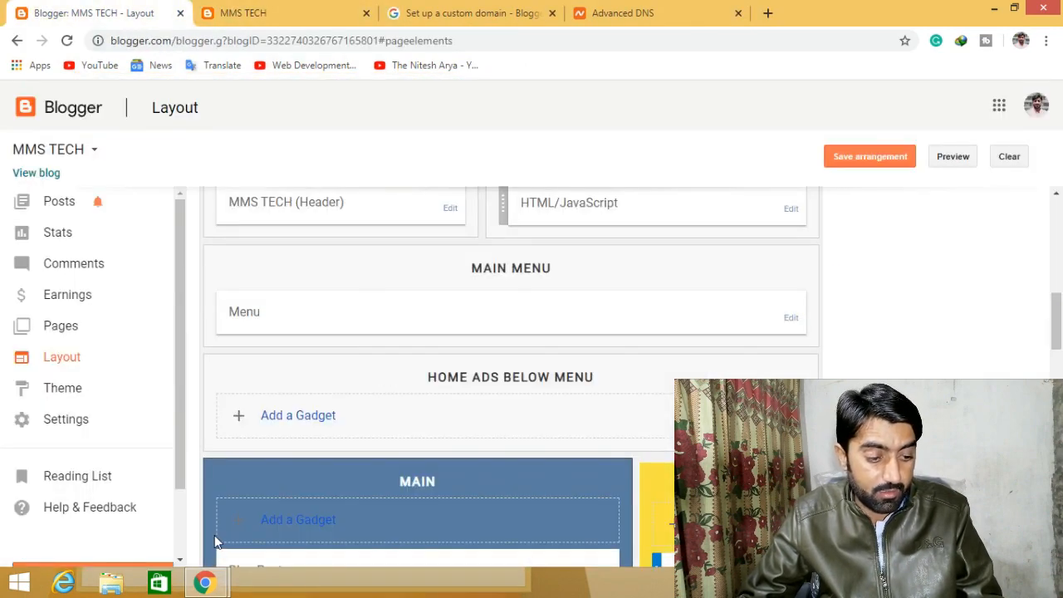
mouse_move(205, 581)
click(299, 506)
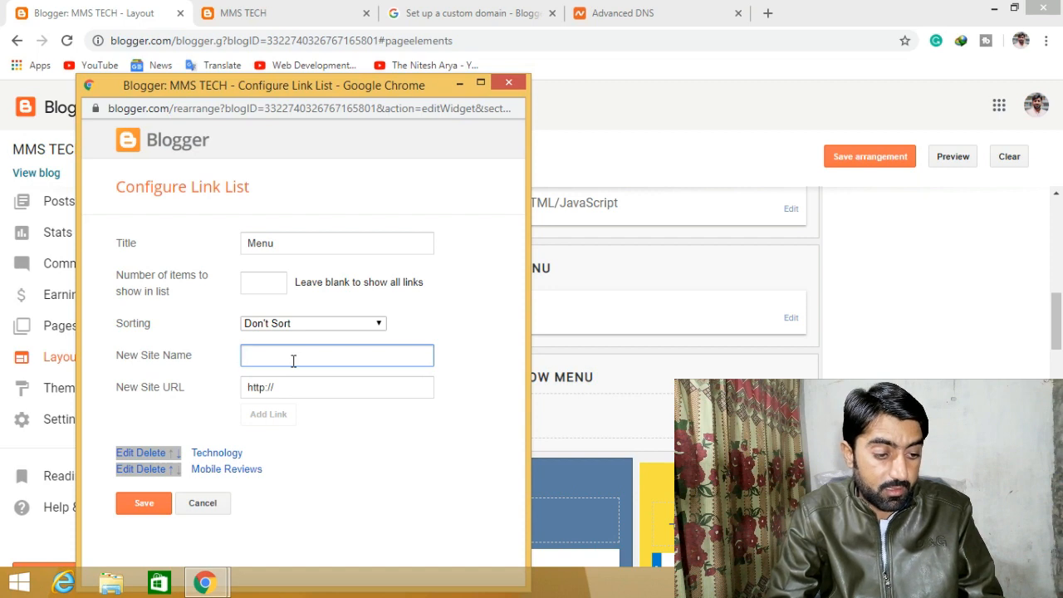
text(News)
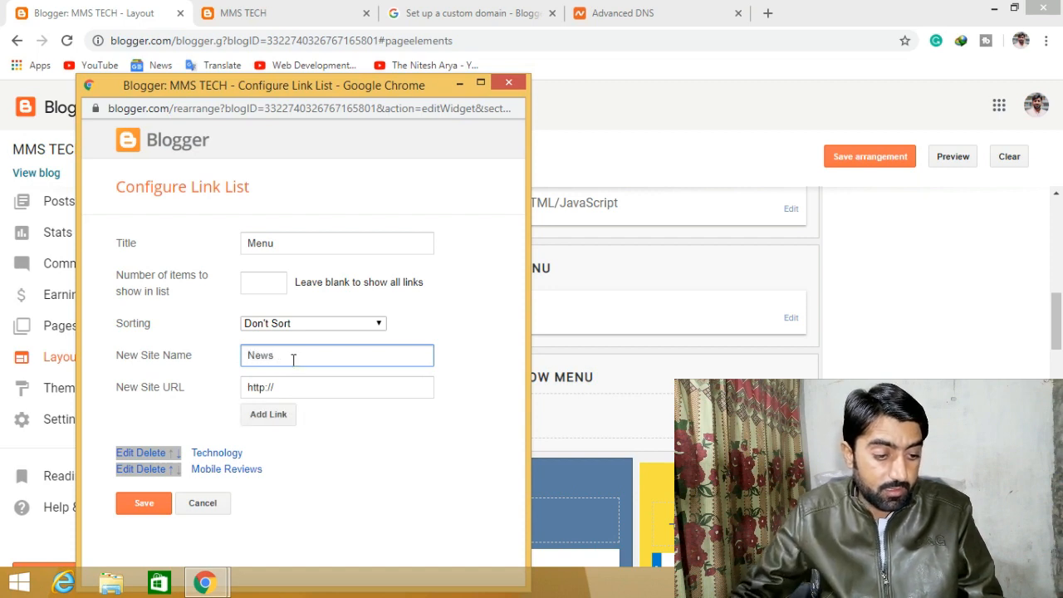
click(310, 381)
key(ctrl+a)
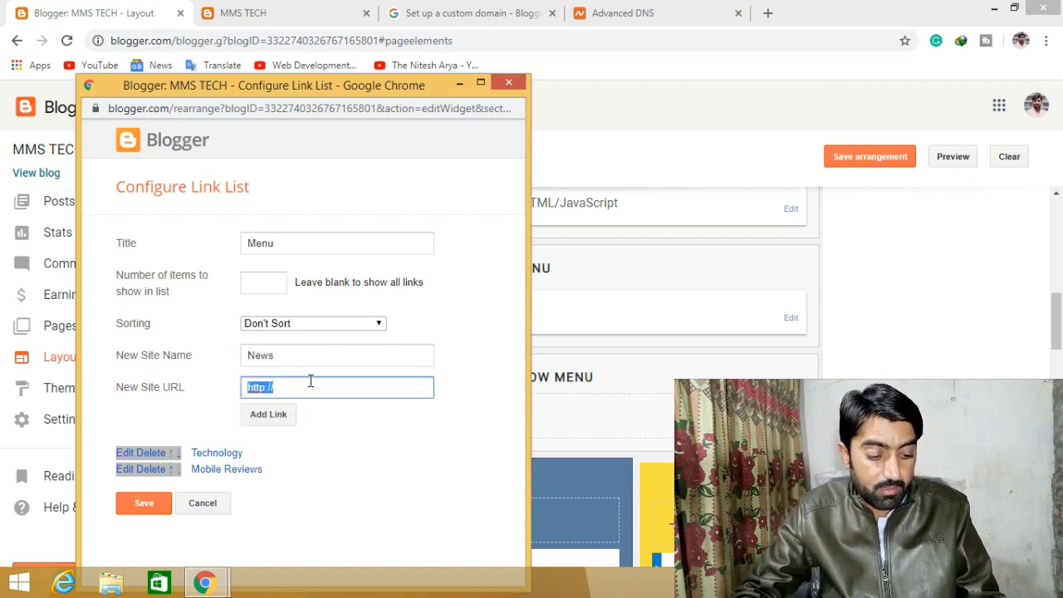
text(#)
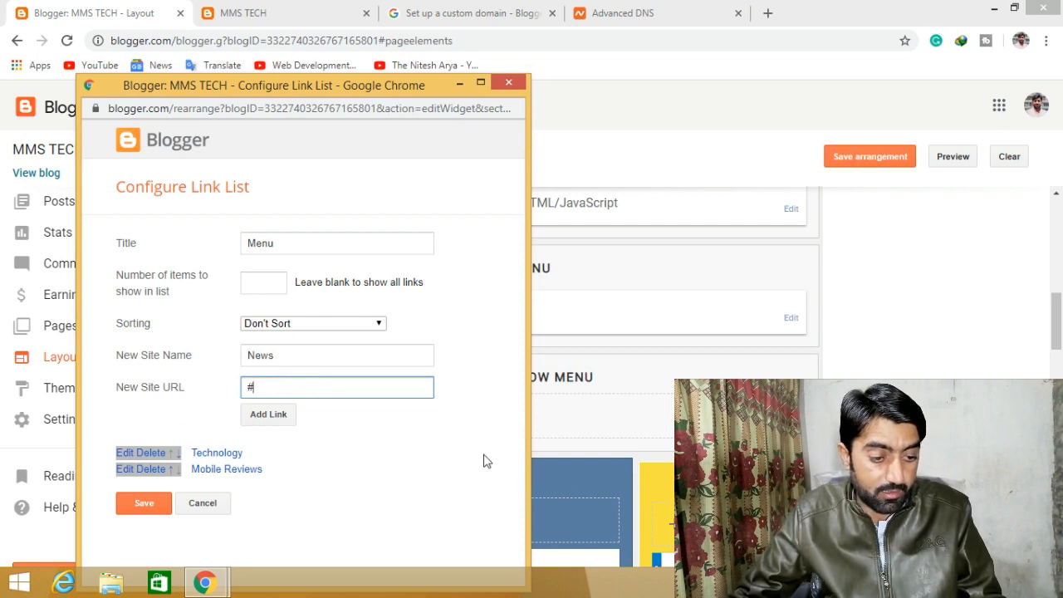
click(256, 417)
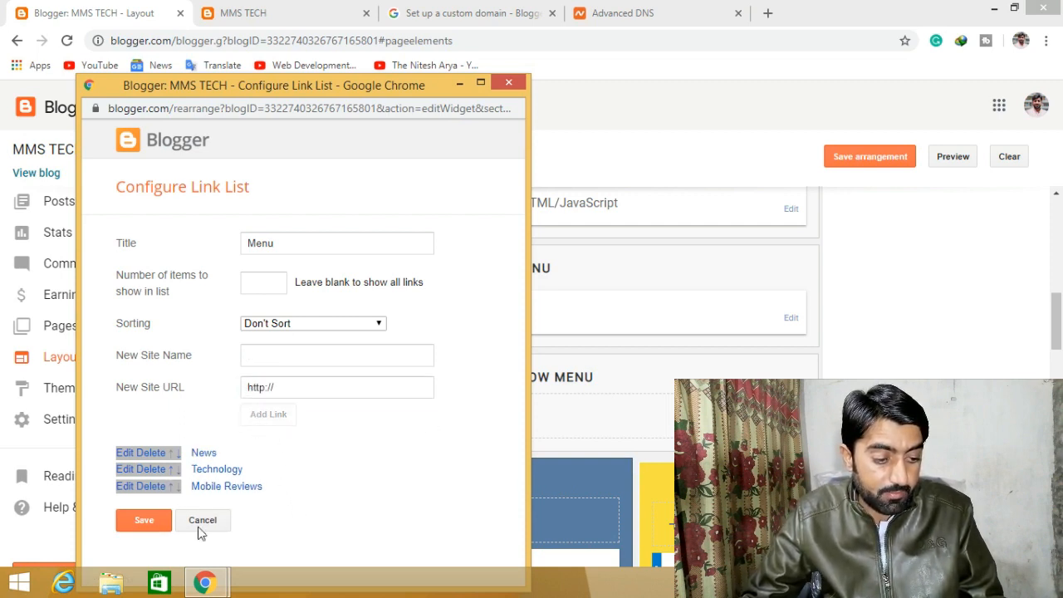
- Save the Menu link list and reload the live blog to confirm the updated menu
click(145, 520)
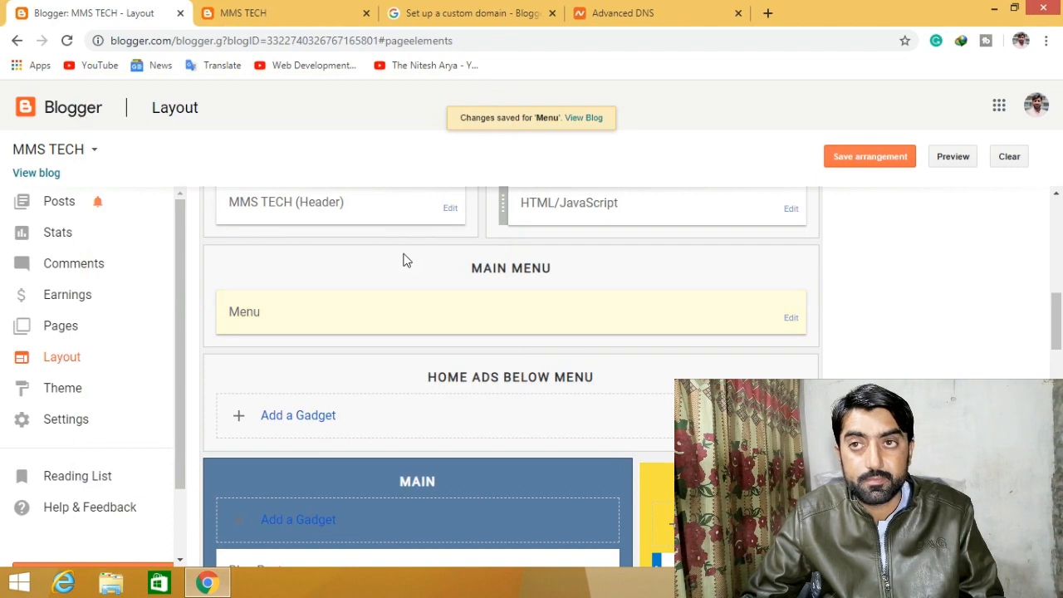
click(283, 5)
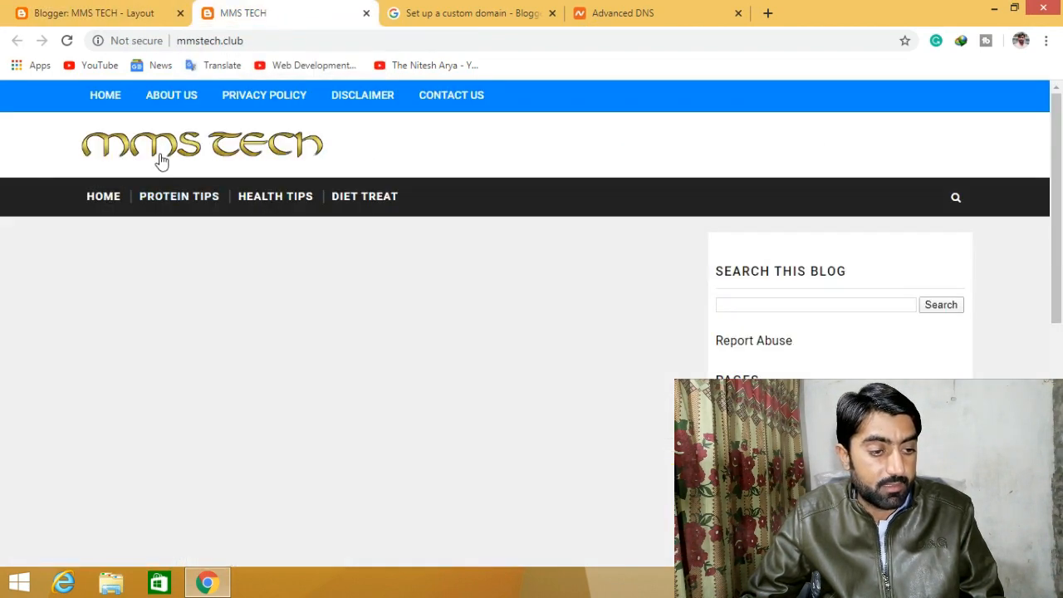
click(160, 161)
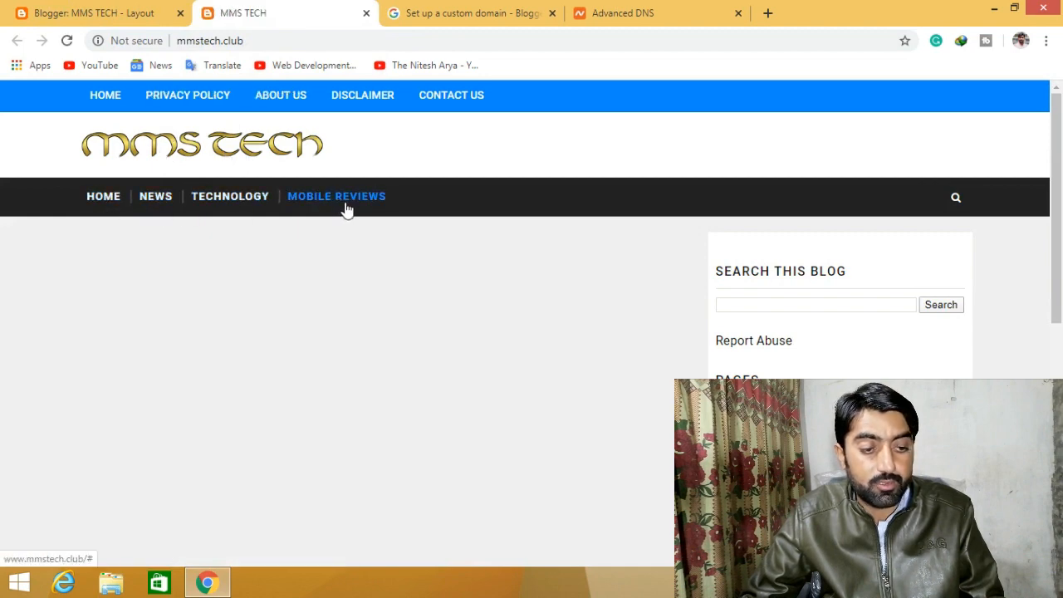
click(135, 8)
scroll(490, 363, down, 3)
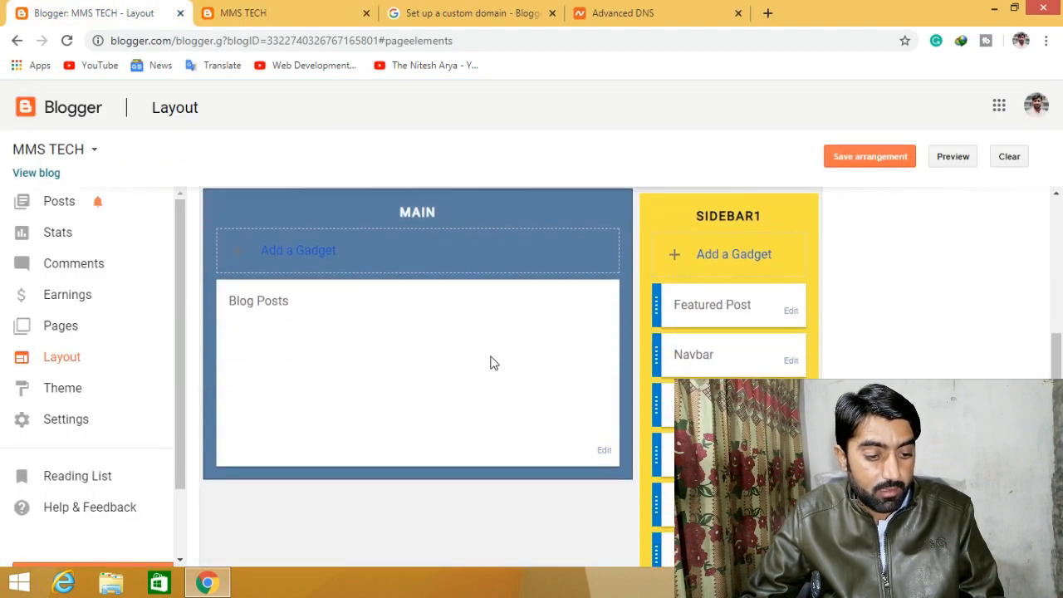
- Create a new blank MMS TECH post from the Posts list and open an extra Google tab
scroll(489, 363, up, 7)
scroll(490, 363, up, 3)
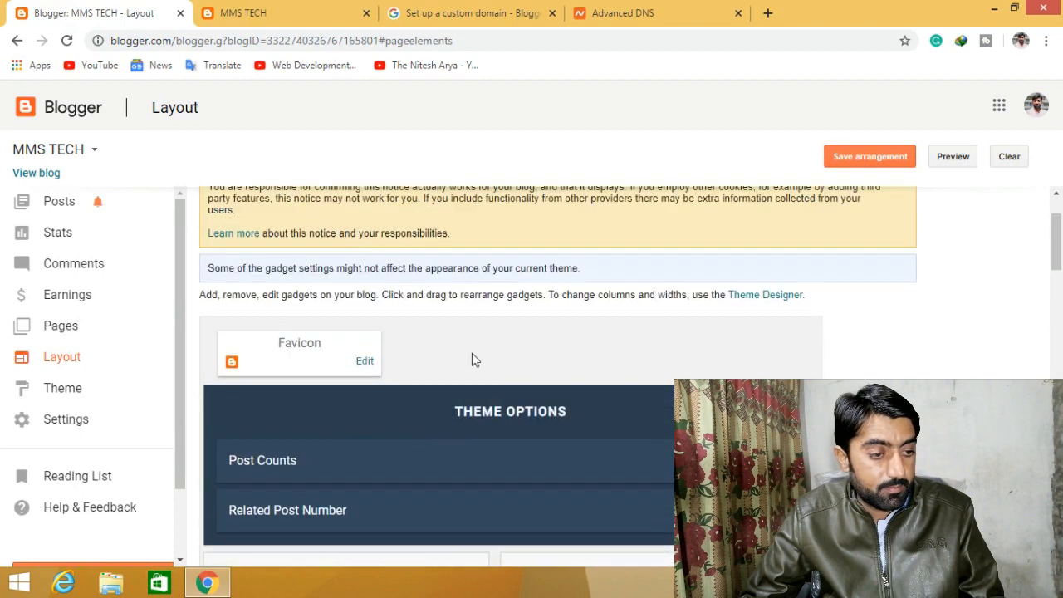
click(50, 208)
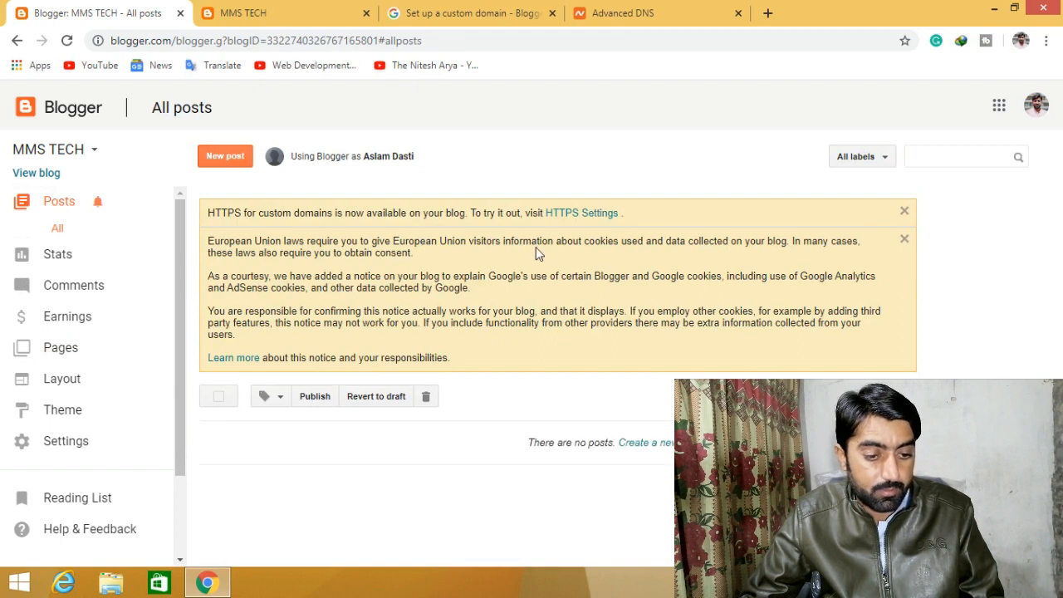
click(224, 157)
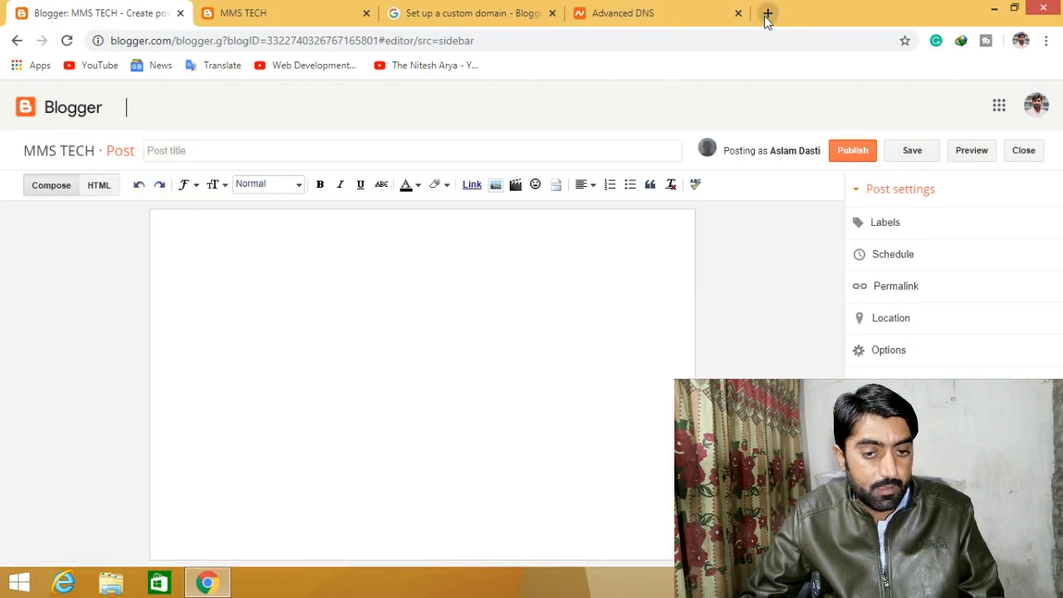
click(767, 14)
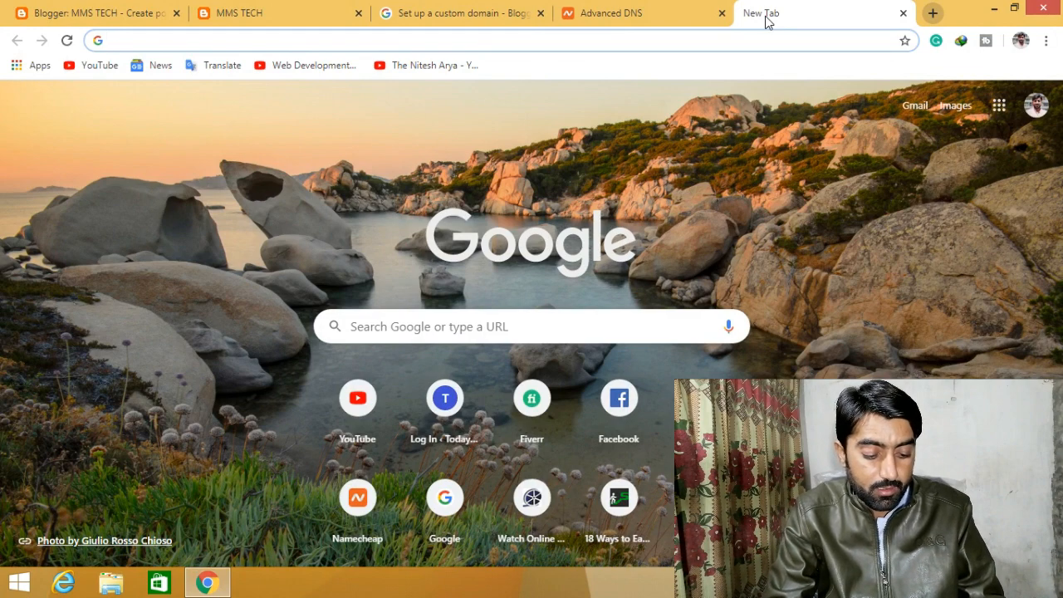
- Search Google for 'mobile reviews' and open the What Mobile result in a new tab
text(mobile reviews)
key(Return)
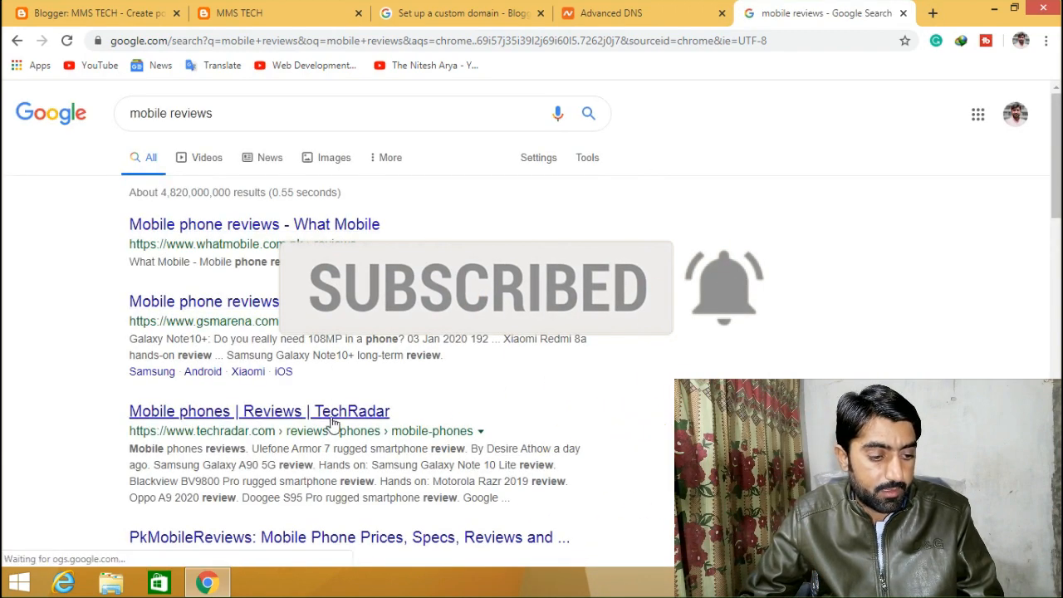
right_click(289, 243)
click(315, 246)
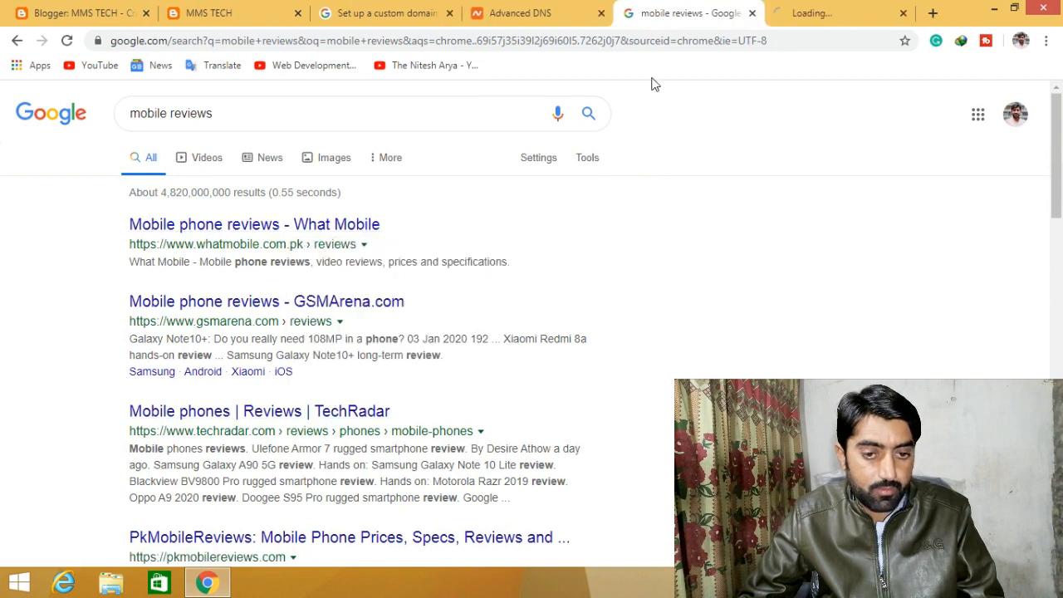
click(829, 6)
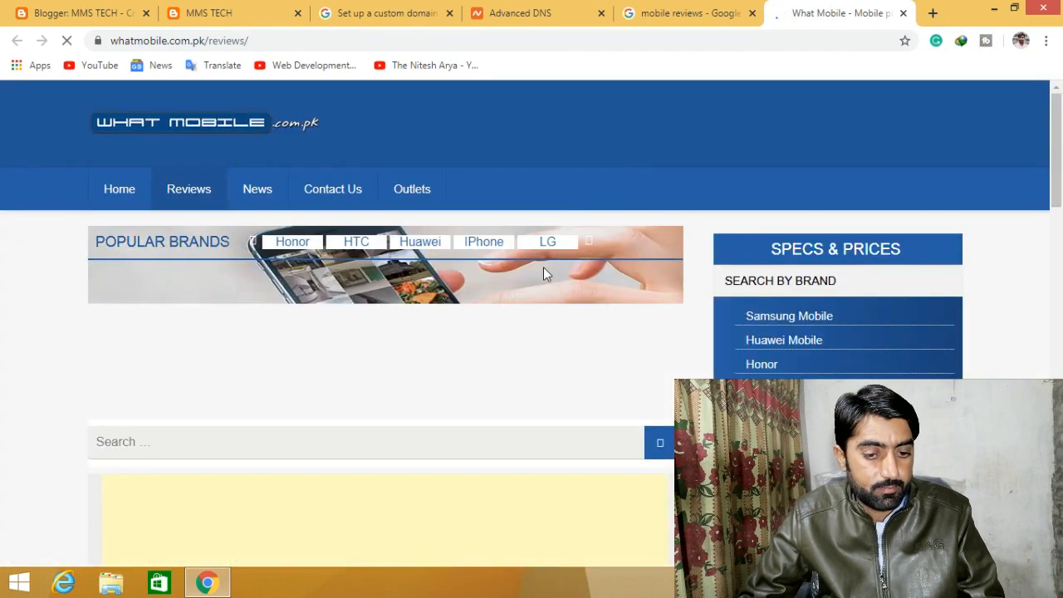
- Open the Samsung Galaxy A7 2018 Pros and Cons review and copy its heading
scroll(544, 270, down, 8)
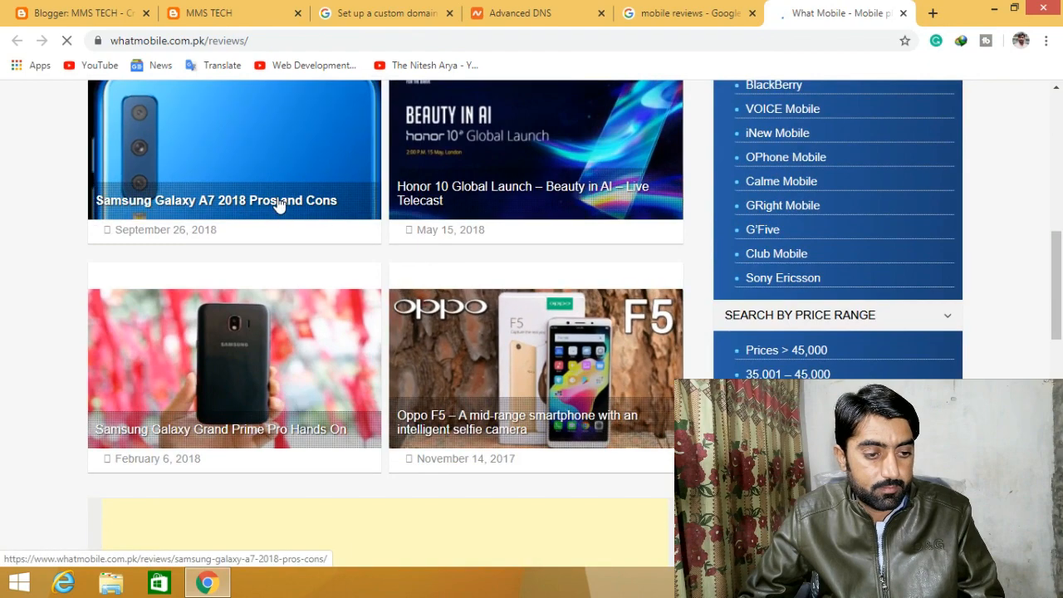
click(323, 229)
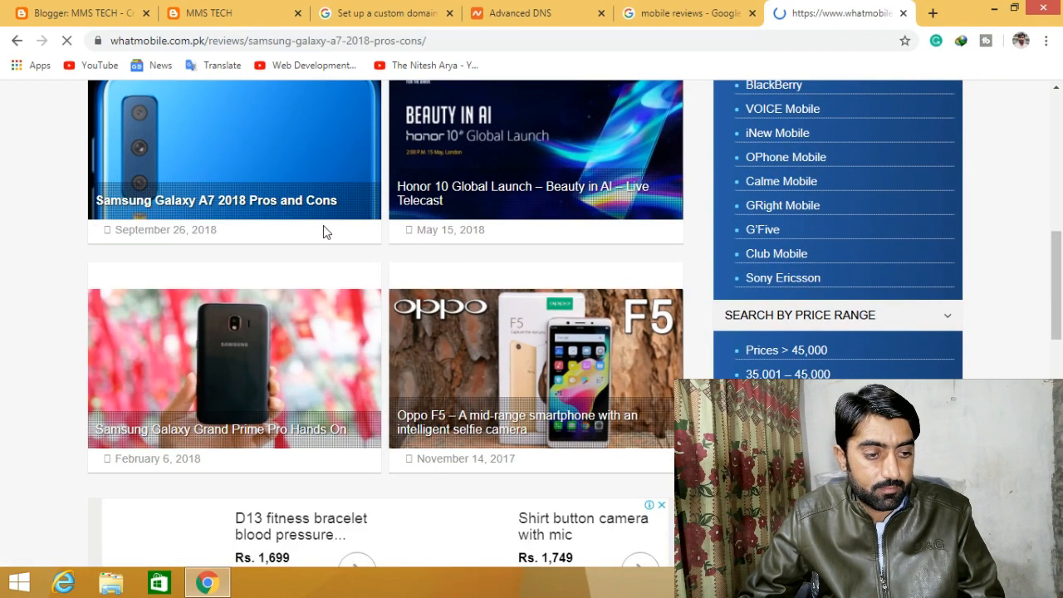
scroll(451, 311, down, 10)
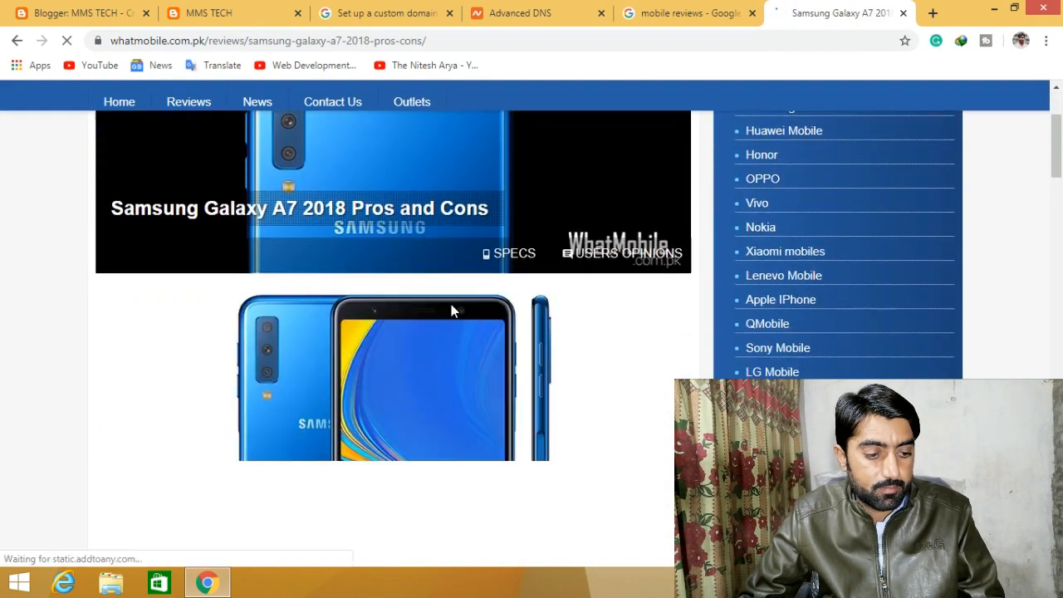
scroll(451, 310, down, 1)
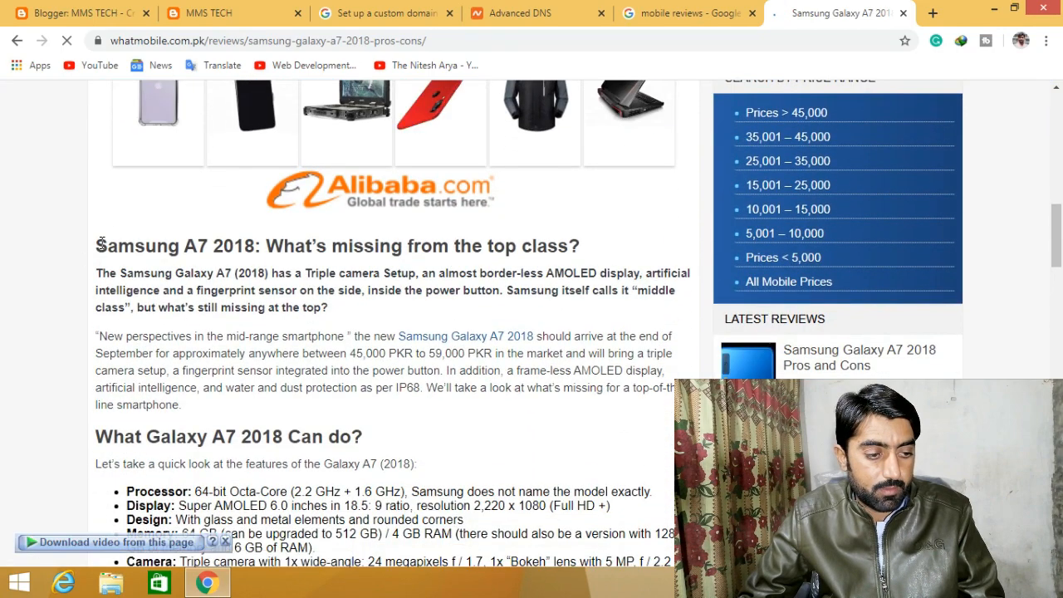
drag(98, 243, 596, 238)
key(ctrl+c)
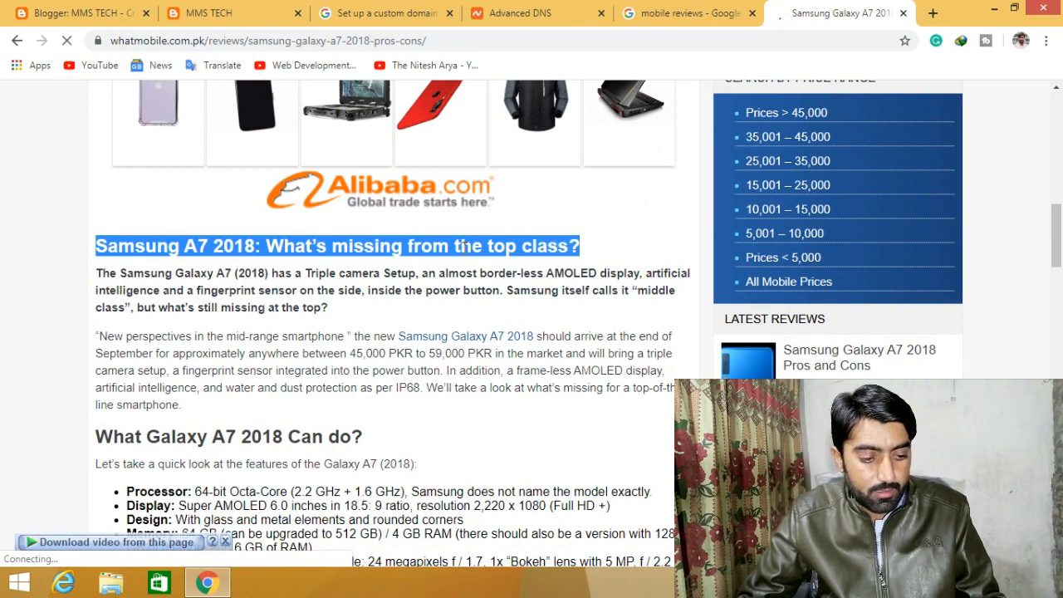
click(117, 8)
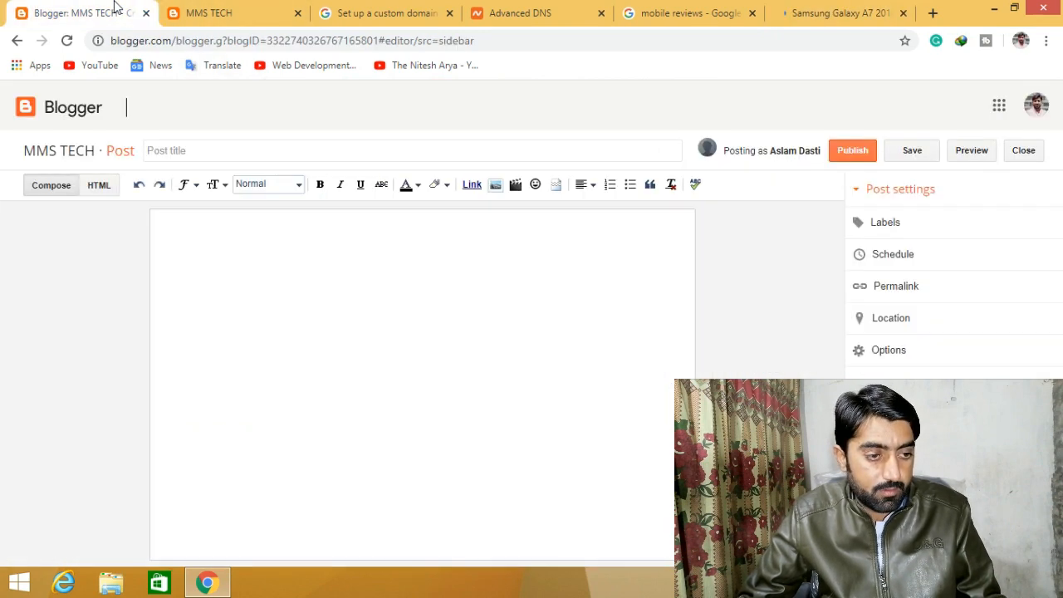
- Paste the copied heading as the post title and the copied Galaxy A7 article text as the body
click(226, 150)
key(ctrl+v)
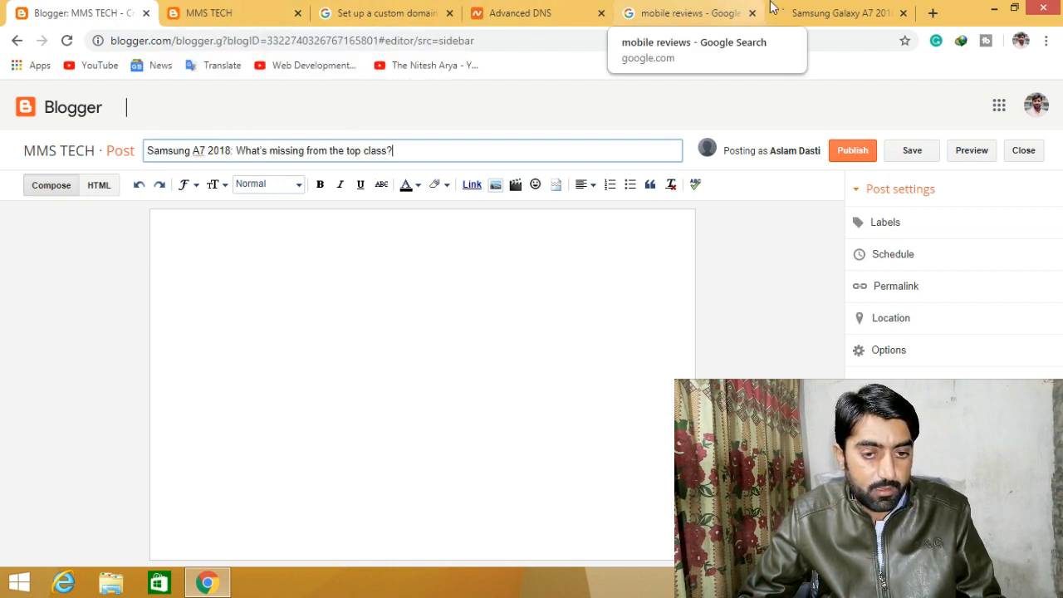
click(812, 15)
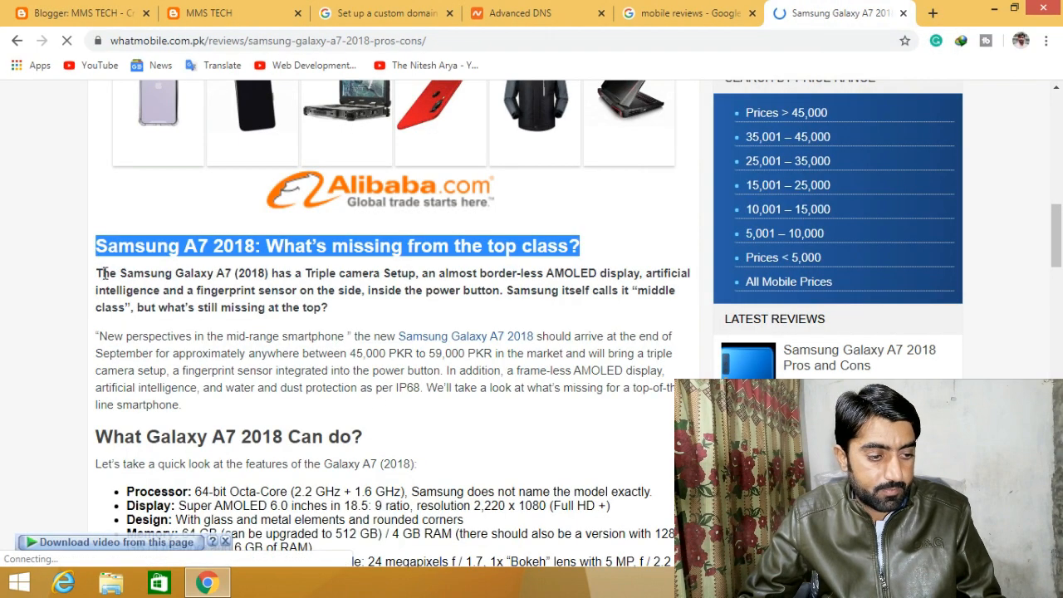
drag(97, 272, 391, 495)
mouse_move(626, 511)
mouse_down()
mouse_move(629, 519)
mouse_move(648, 488)
mouse_move(619, 501)
mouse_up()
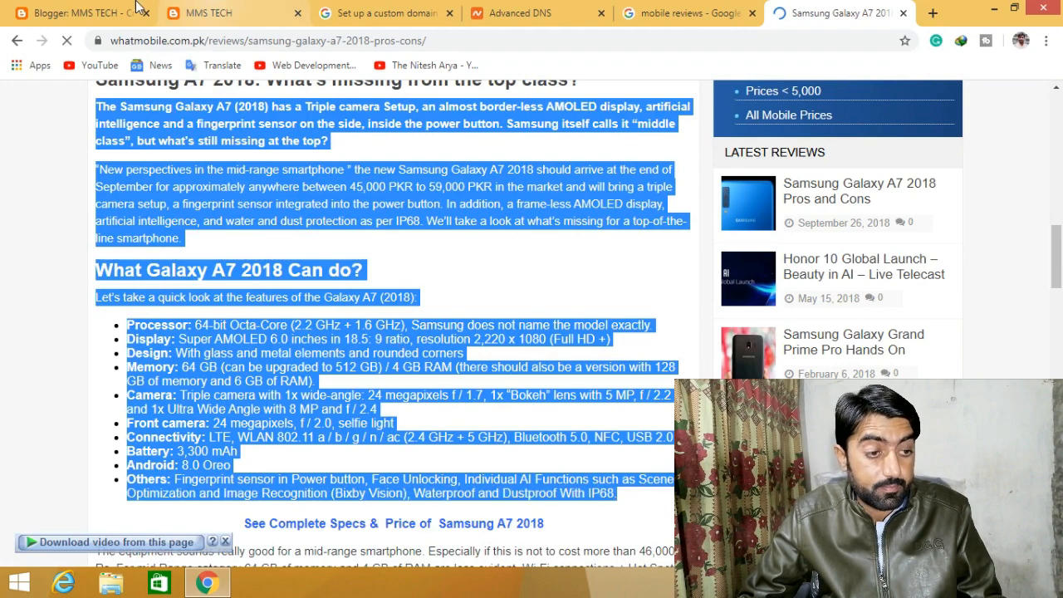
click(86, 10)
click(329, 229)
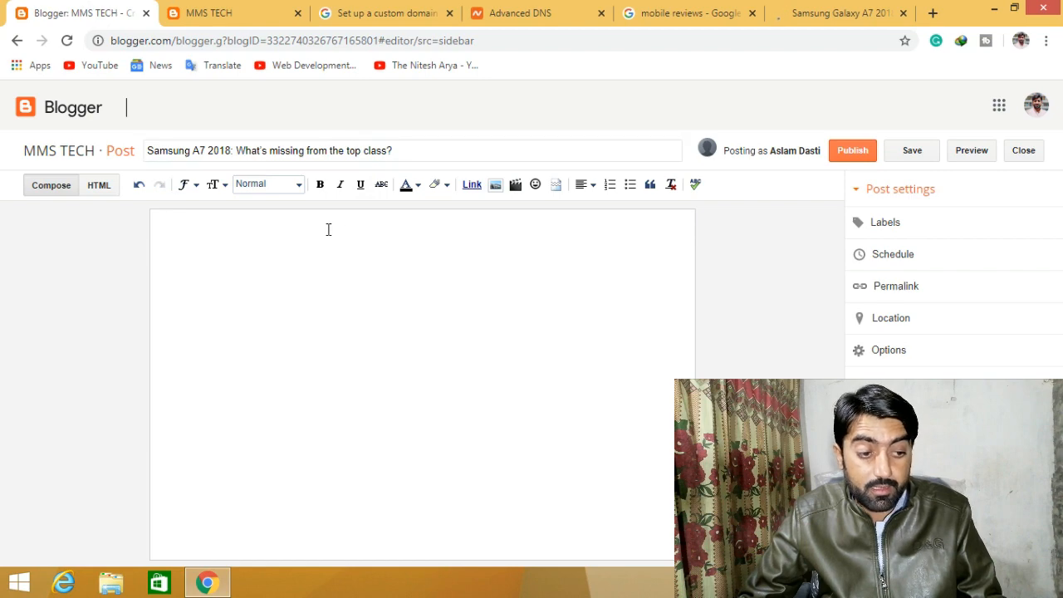
key(ctrl+v)
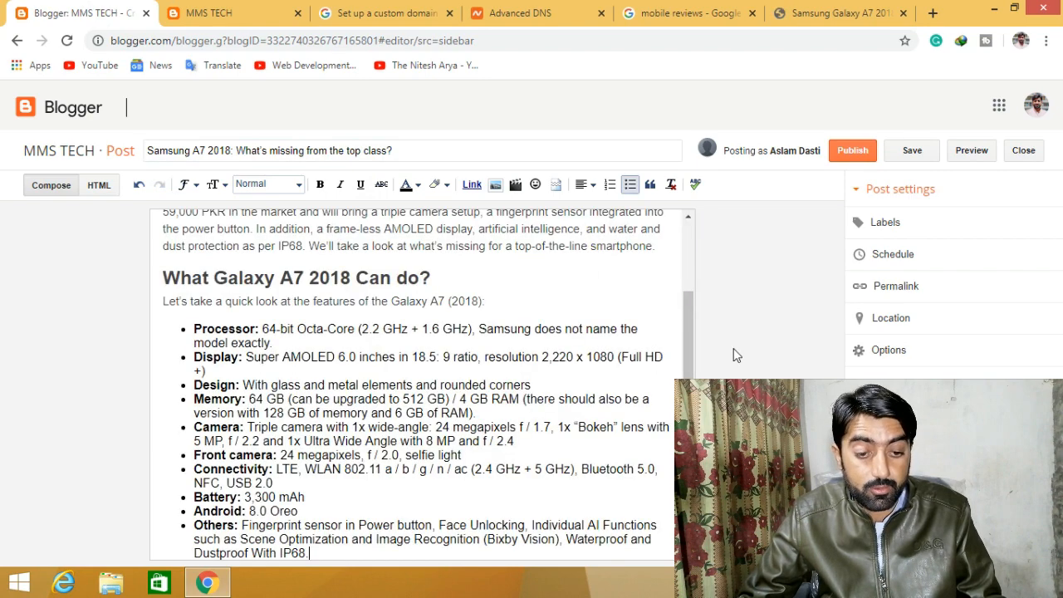
drag(690, 373, 692, 296)
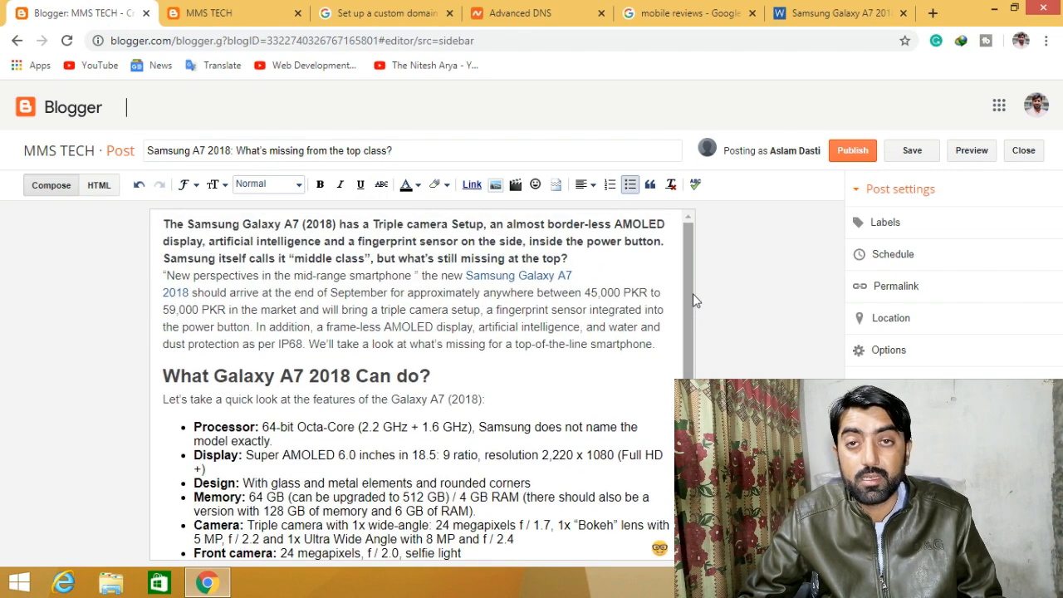
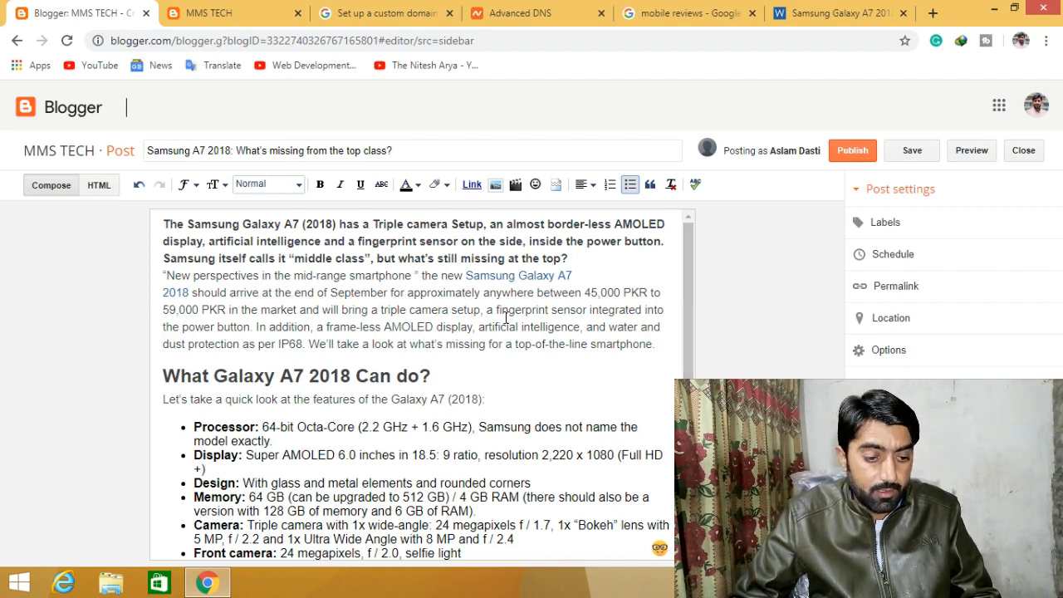
- Save the Galaxy A7 phone image from the What Mobile review as Samsung-Galaxy-A7-2018-001.jpg
scroll(505, 318, down, 3)
scroll(504, 318, up, 3)
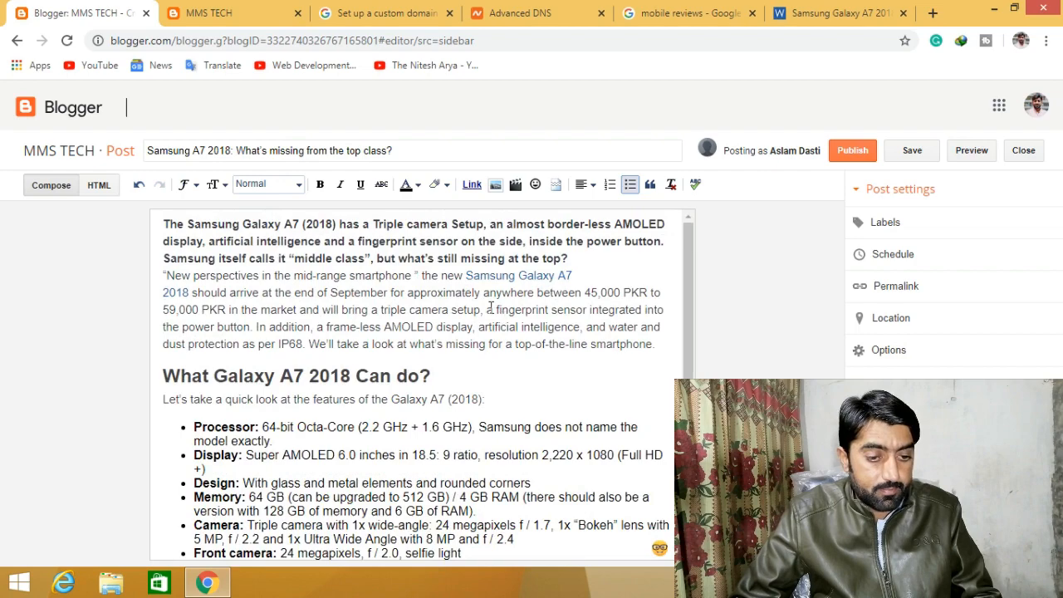
click(839, 13)
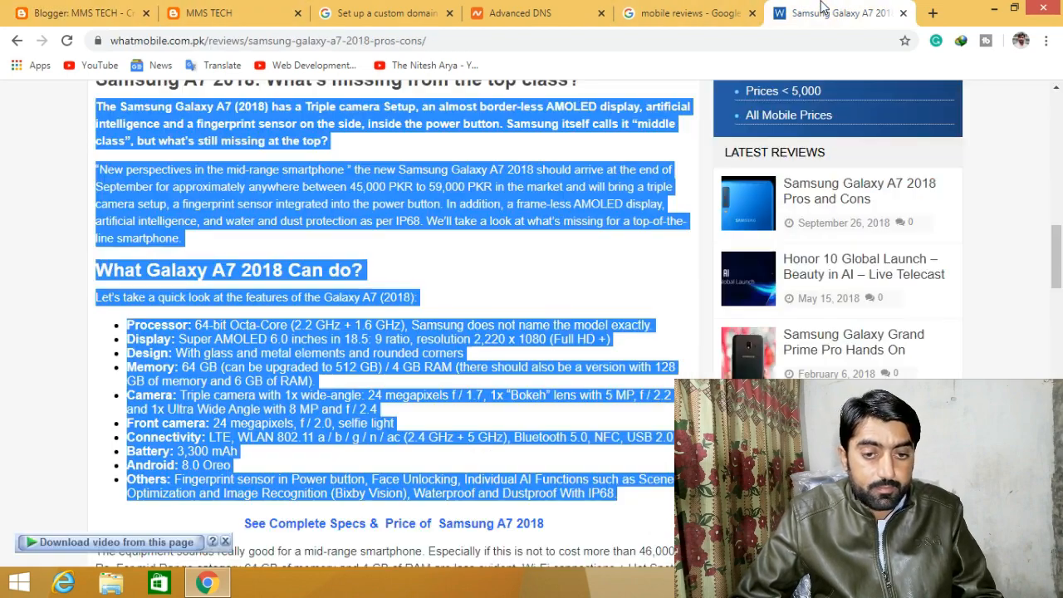
scroll(357, 333, up, 5)
scroll(400, 330, up, 3)
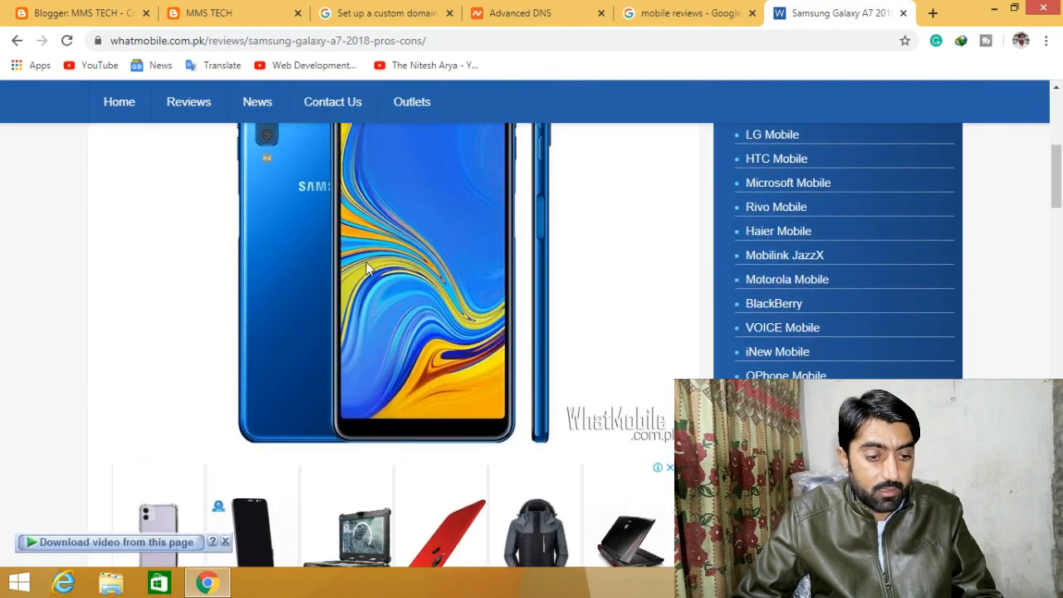
right_click(365, 253)
click(401, 281)
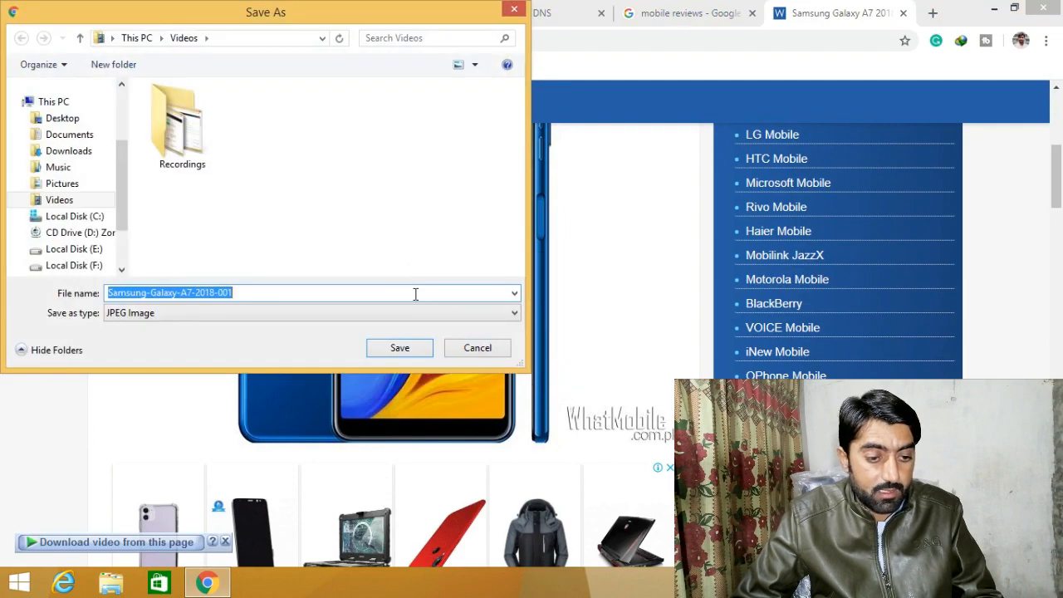
click(401, 349)
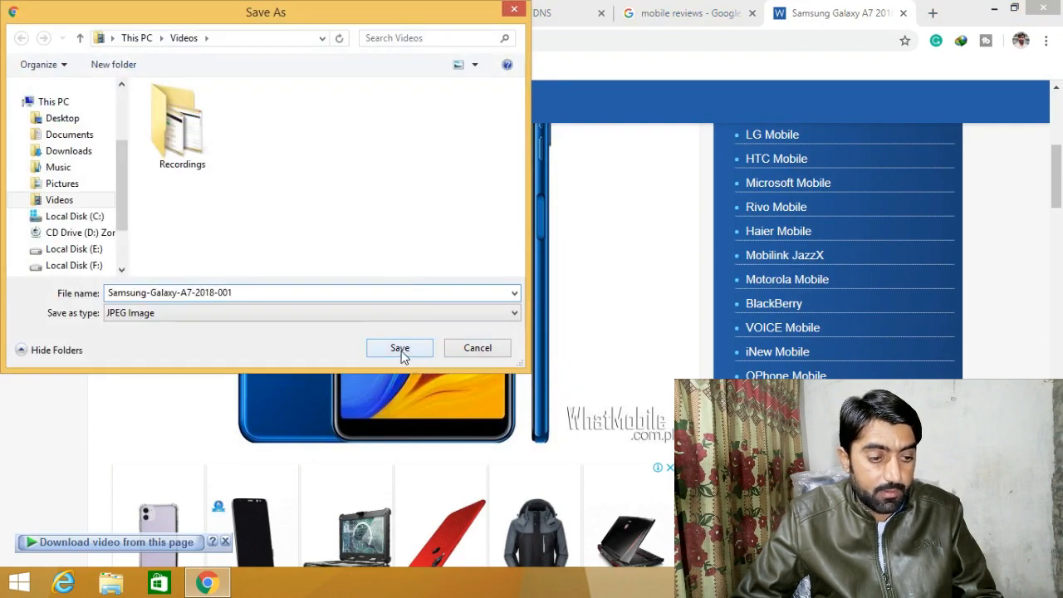
click(232, 12)
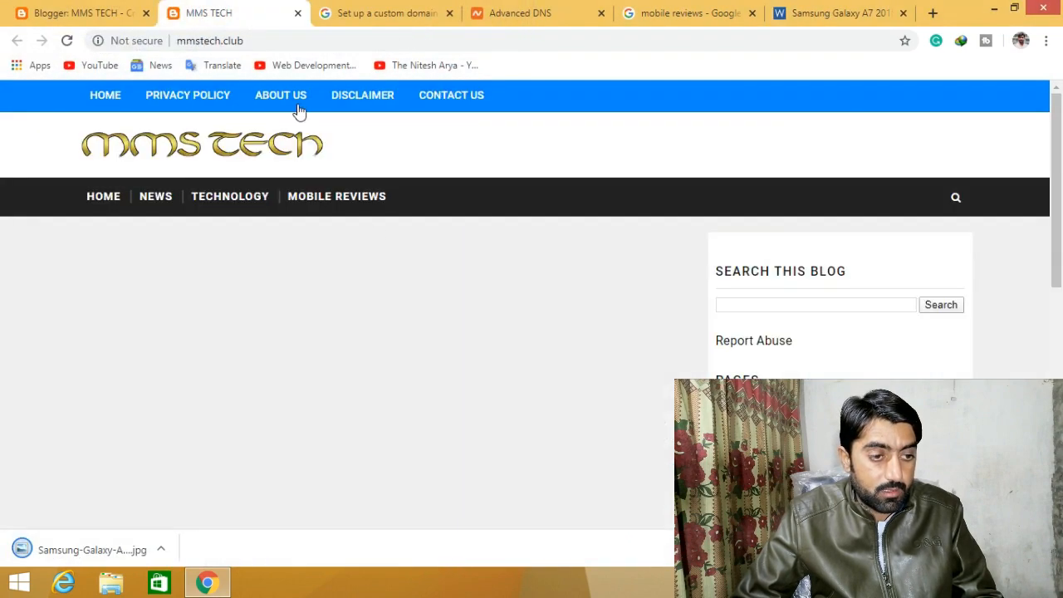
- Upload Samsung-Galaxy-A7-2018-001.jpg and insert it on a new line below the intro paragraph
click(57, 13)
scroll(382, 374, down, 2)
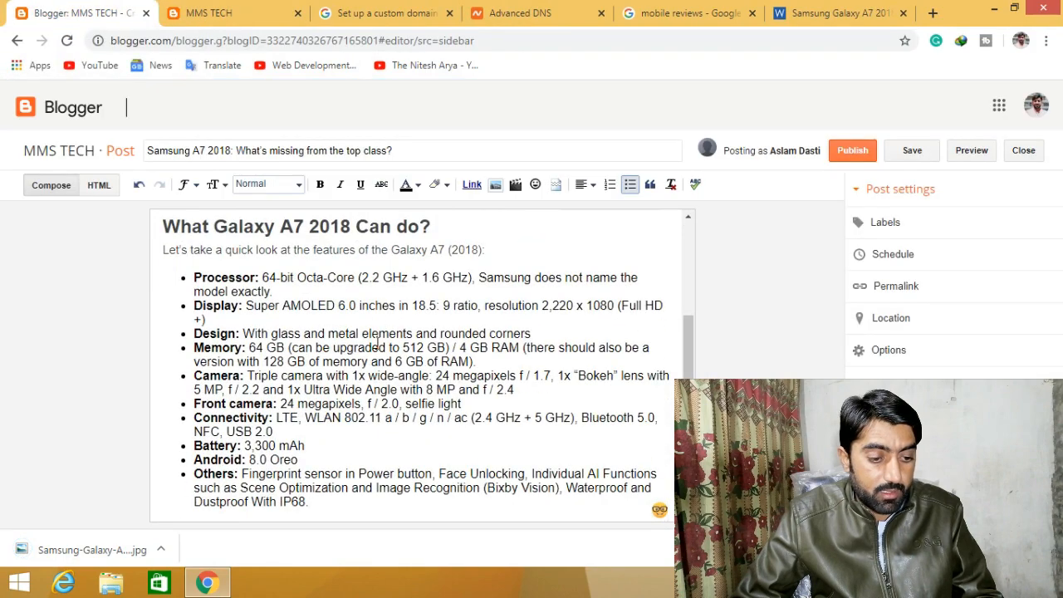
scroll(319, 375, up, 2)
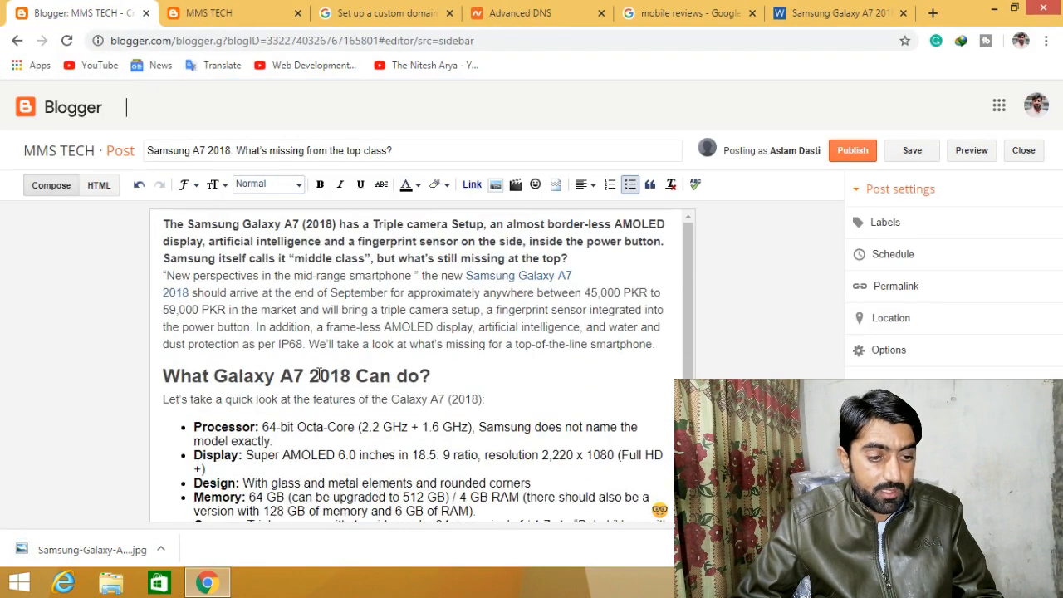
click(663, 342)
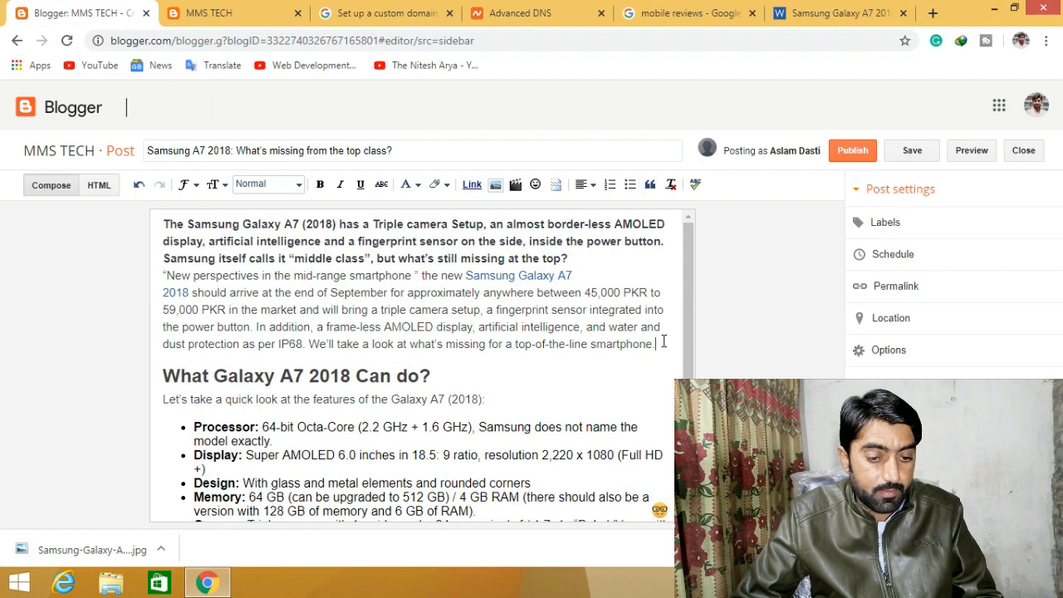
key(Return)
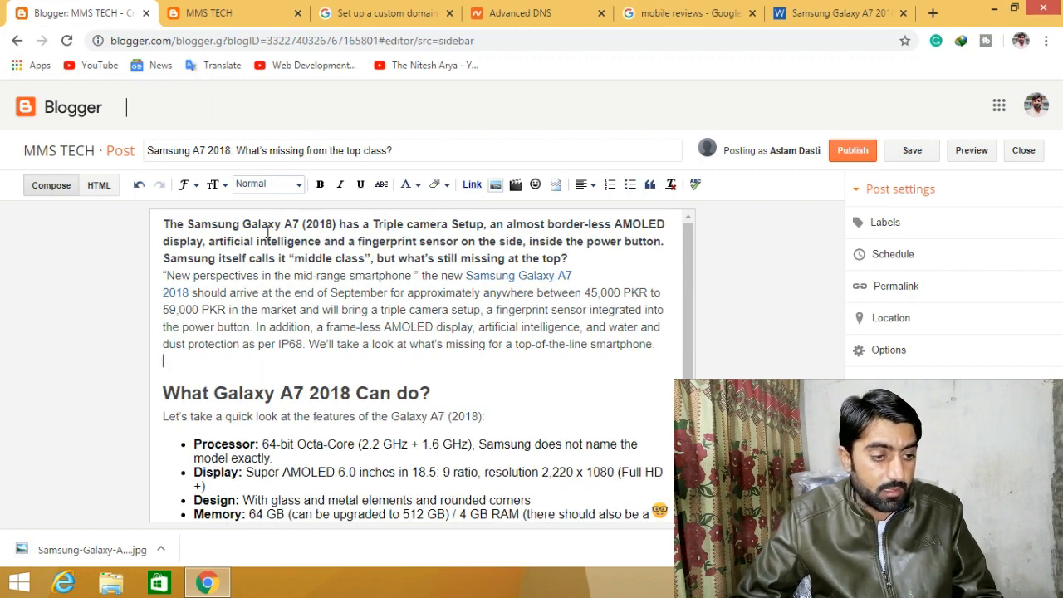
click(494, 183)
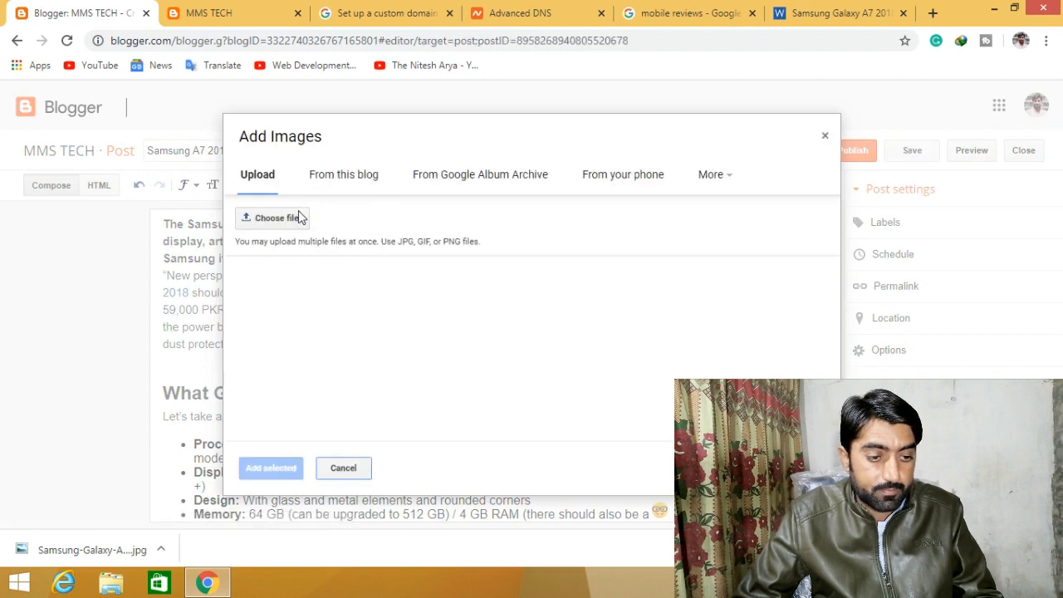
click(291, 216)
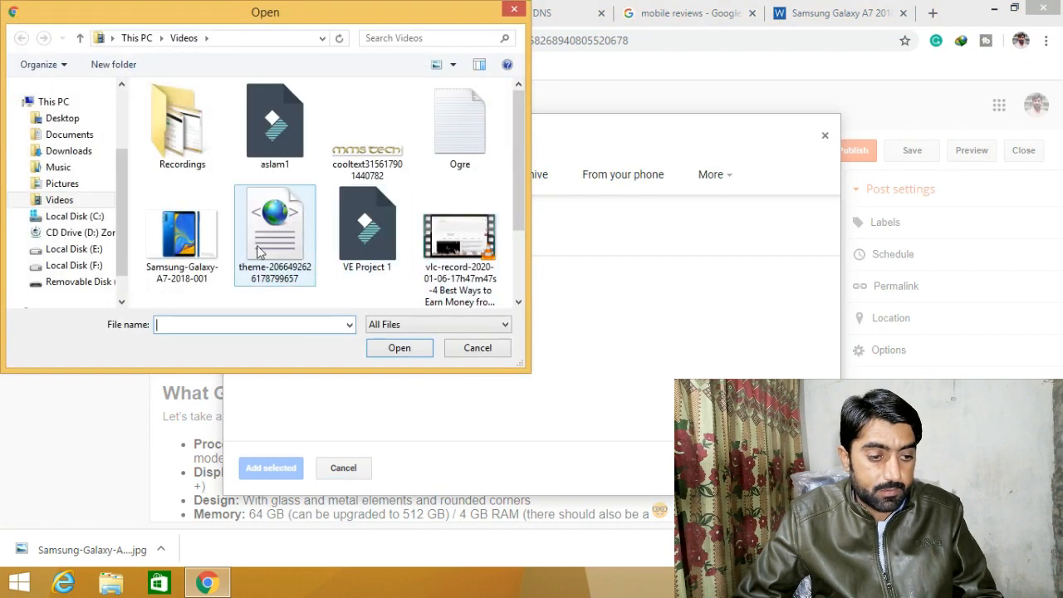
click(218, 243)
double_click(218, 242)
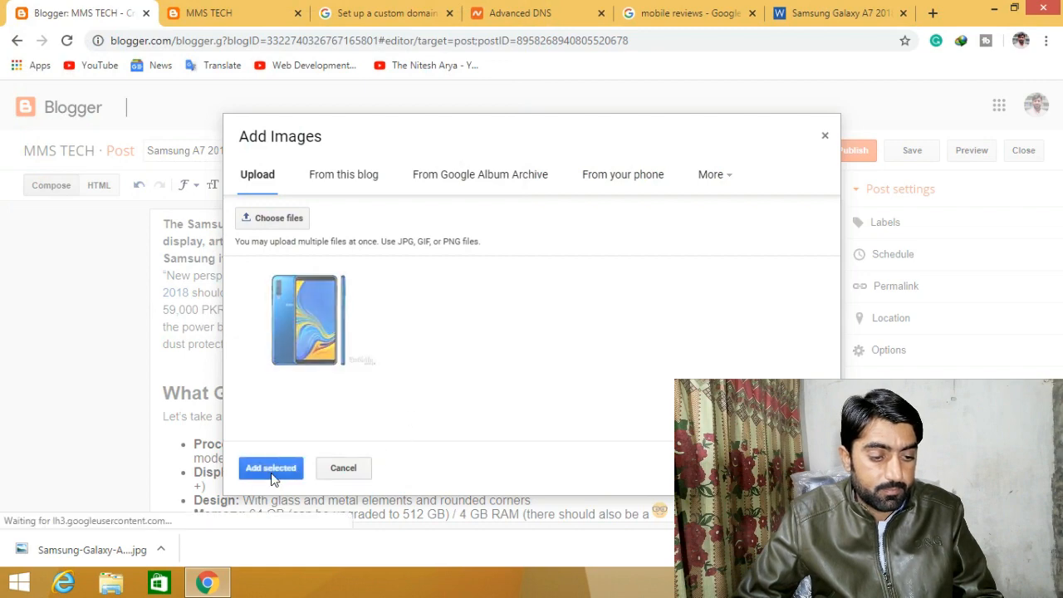
click(275, 467)
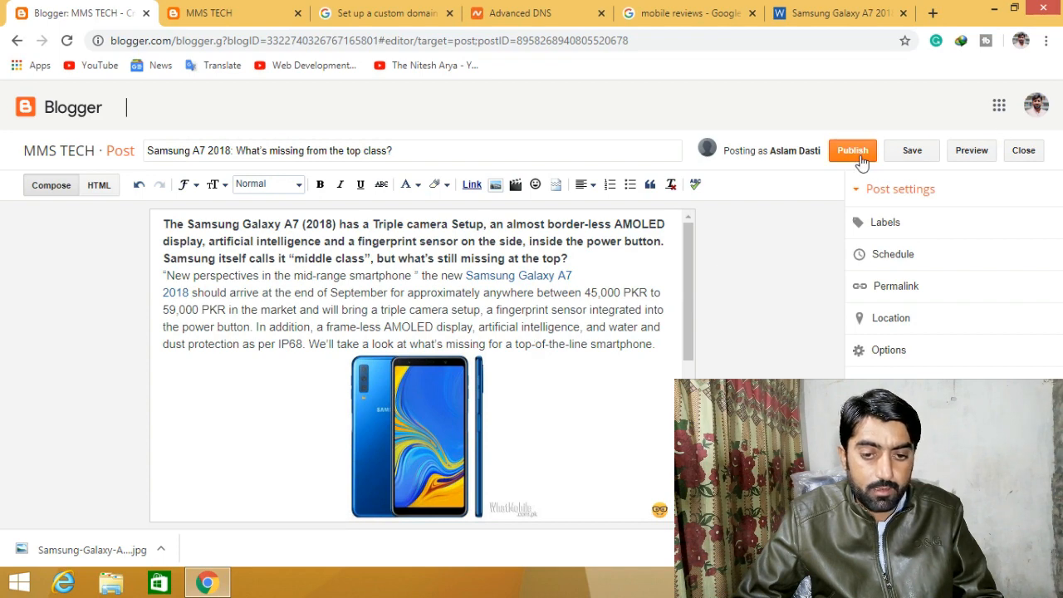
- Label the post 'Mobile Reviews' and publish it
click(921, 237)
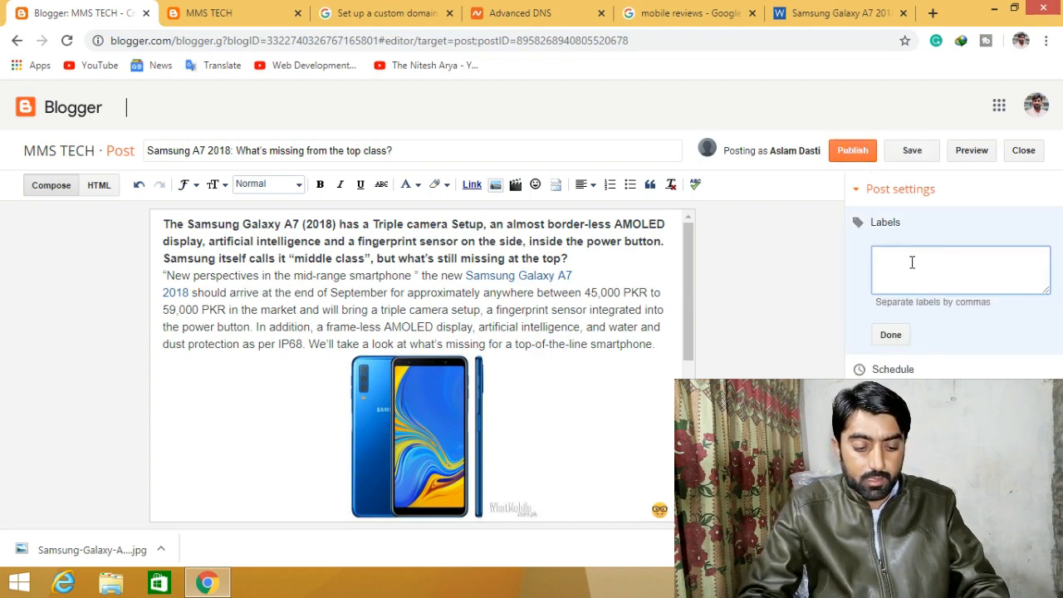
text(Mobil)
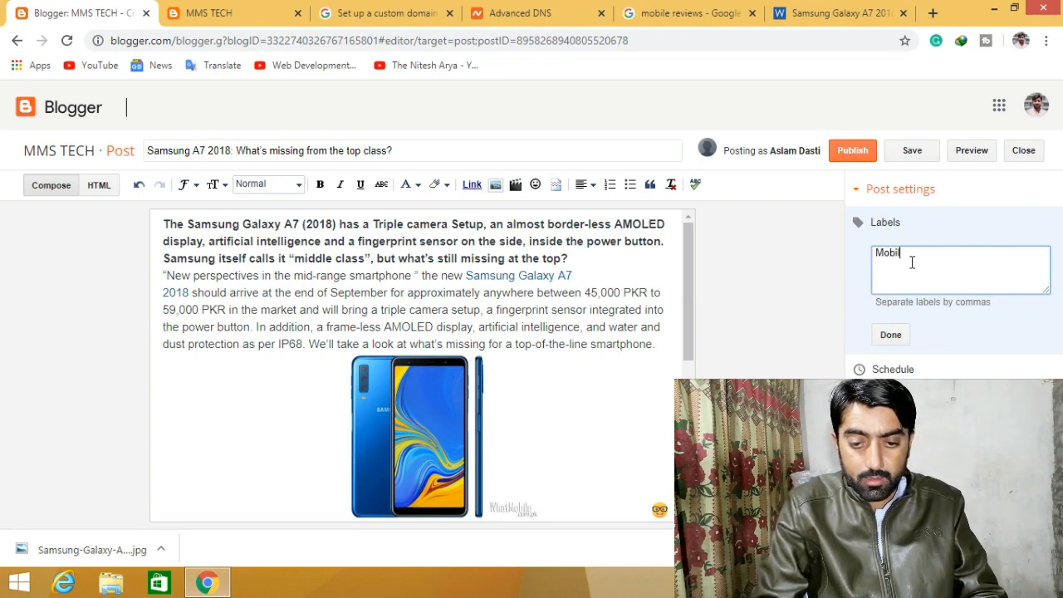
text(e Reviews)
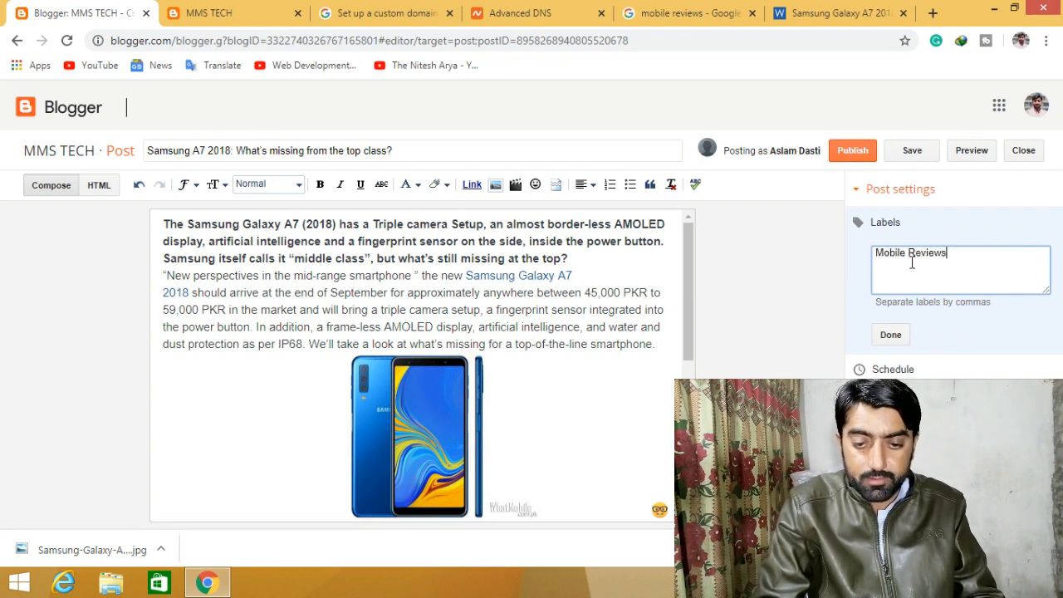
click(890, 336)
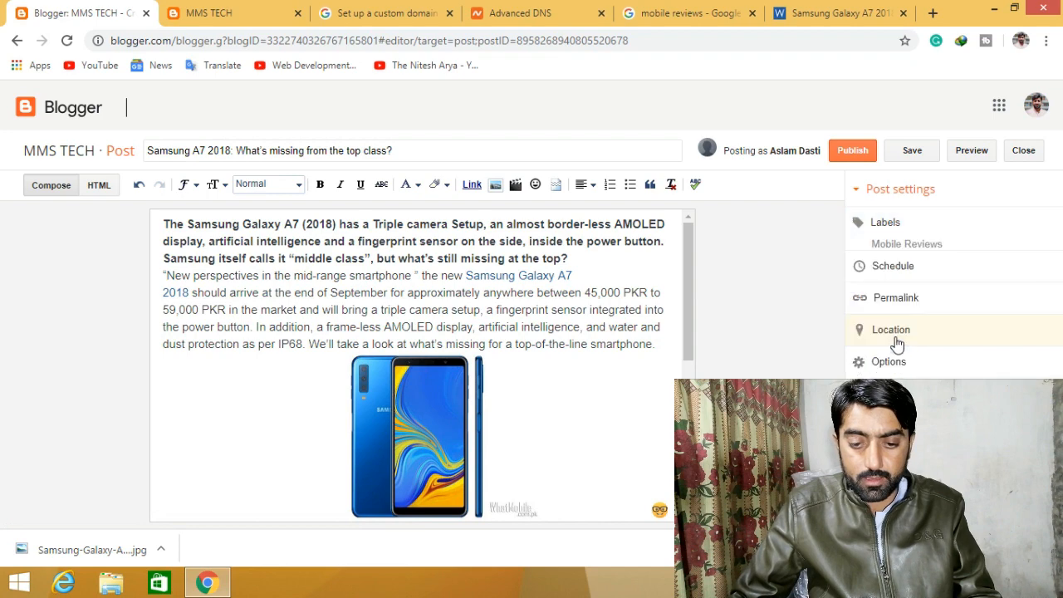
click(860, 162)
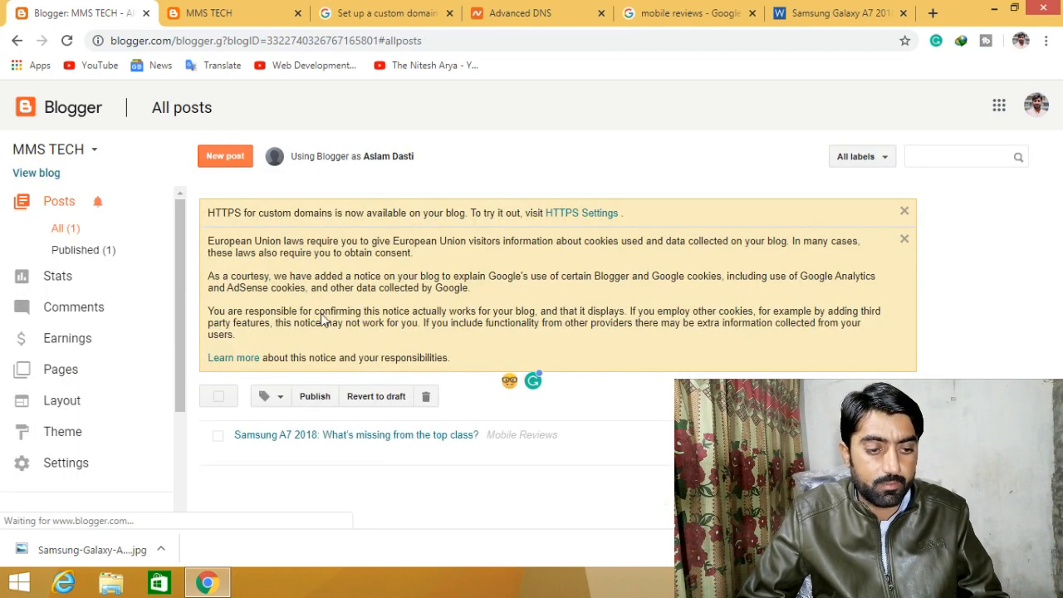
- Reload mmstech.club, then open and scroll through the new Samsung A7 2018 article
click(259, 10)
click(202, 159)
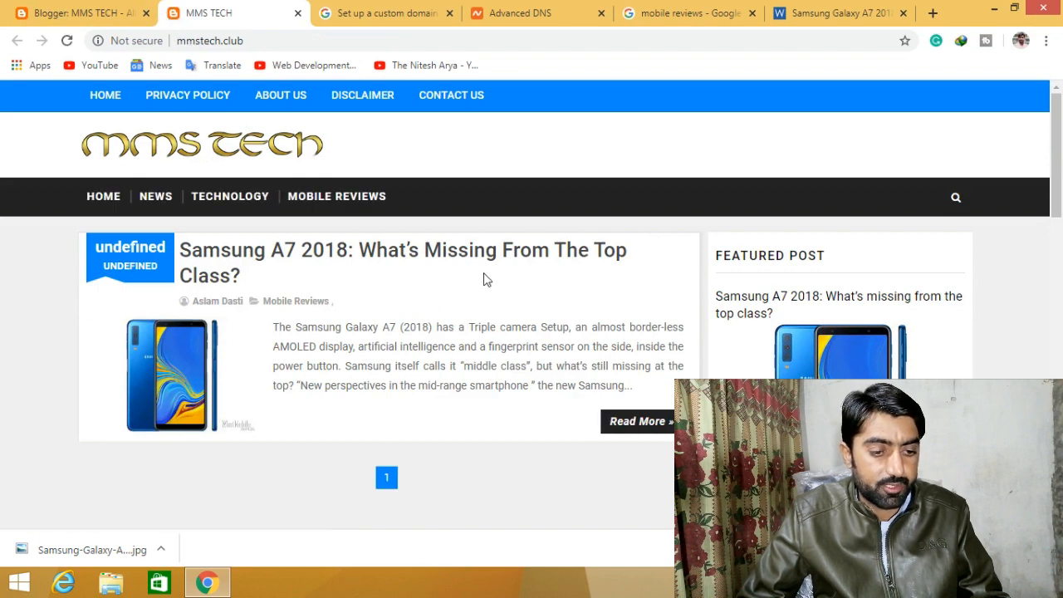
click(325, 261)
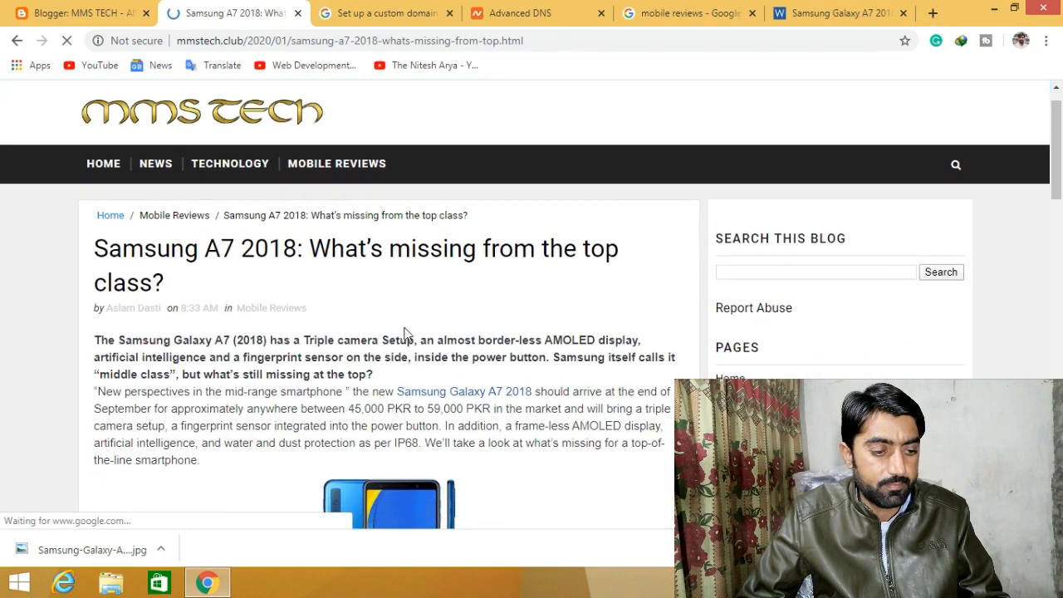
scroll(407, 337, down, 3)
scroll(407, 334, down, 2)
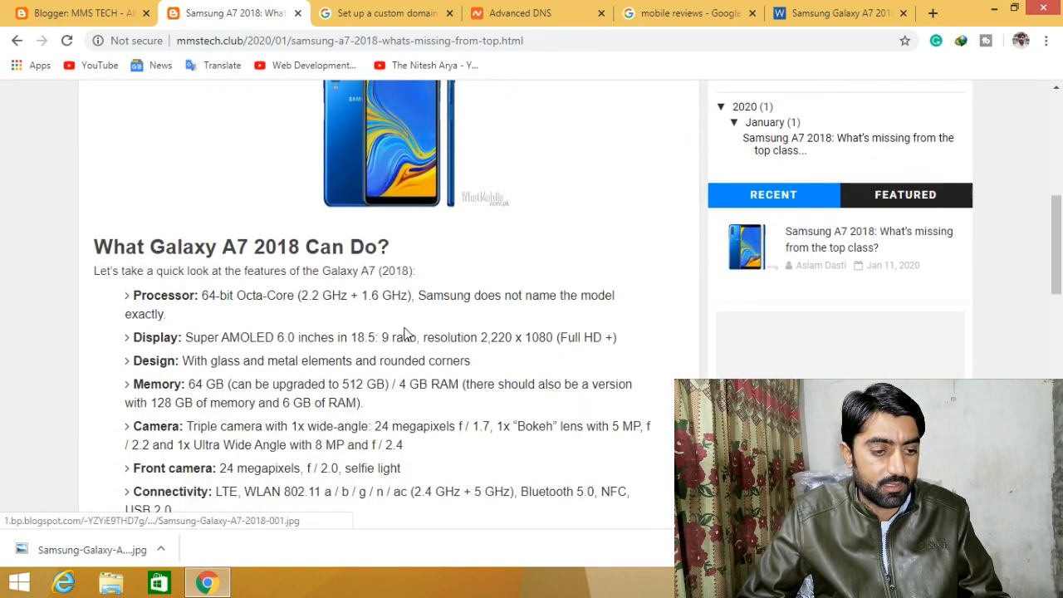
scroll(407, 334, down, 5)
scroll(406, 334, up, 5)
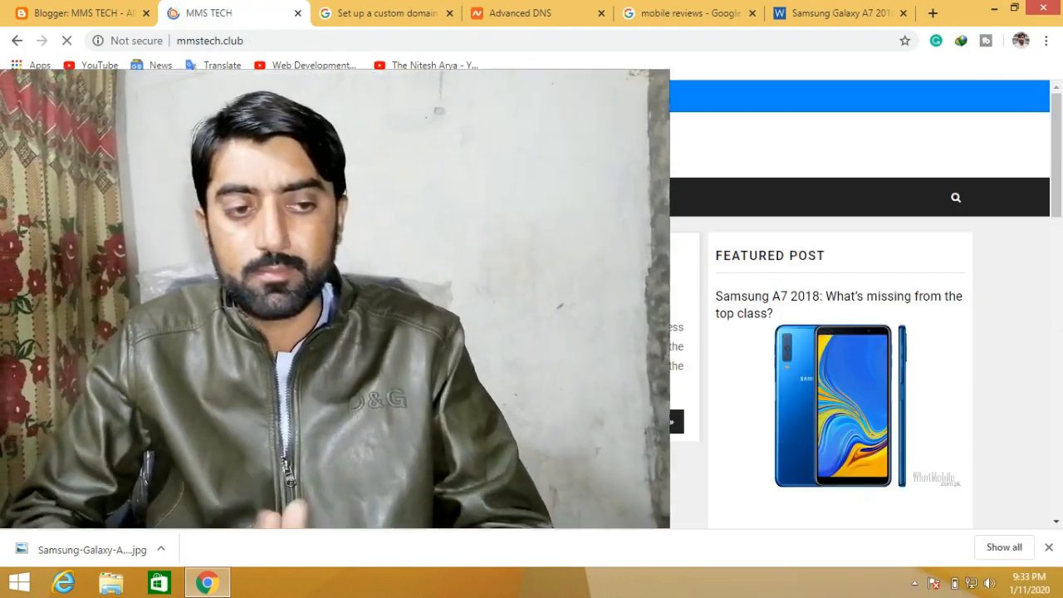